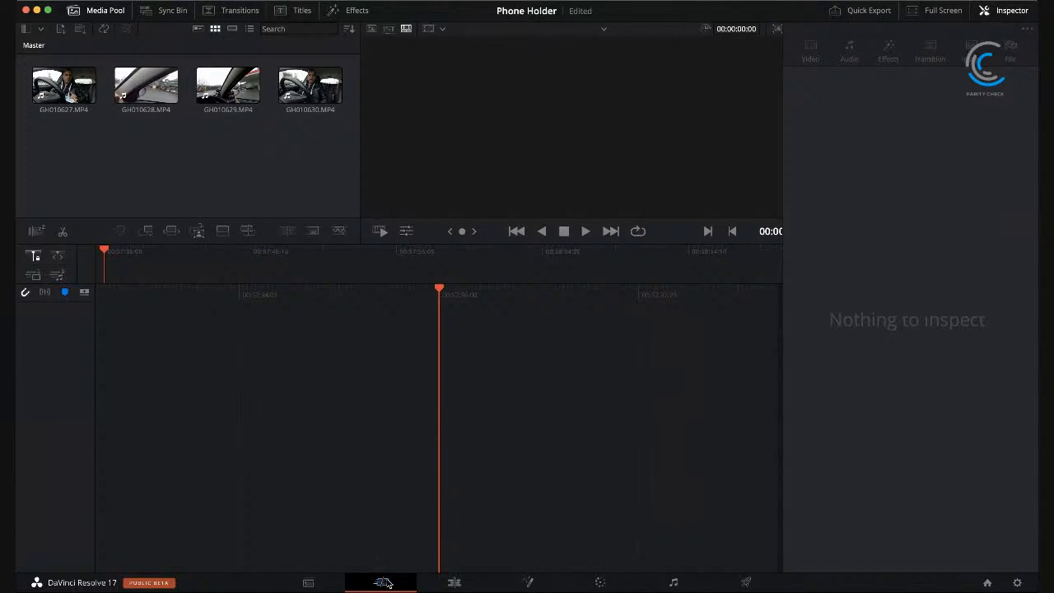
pyautogui.click(62, 78)
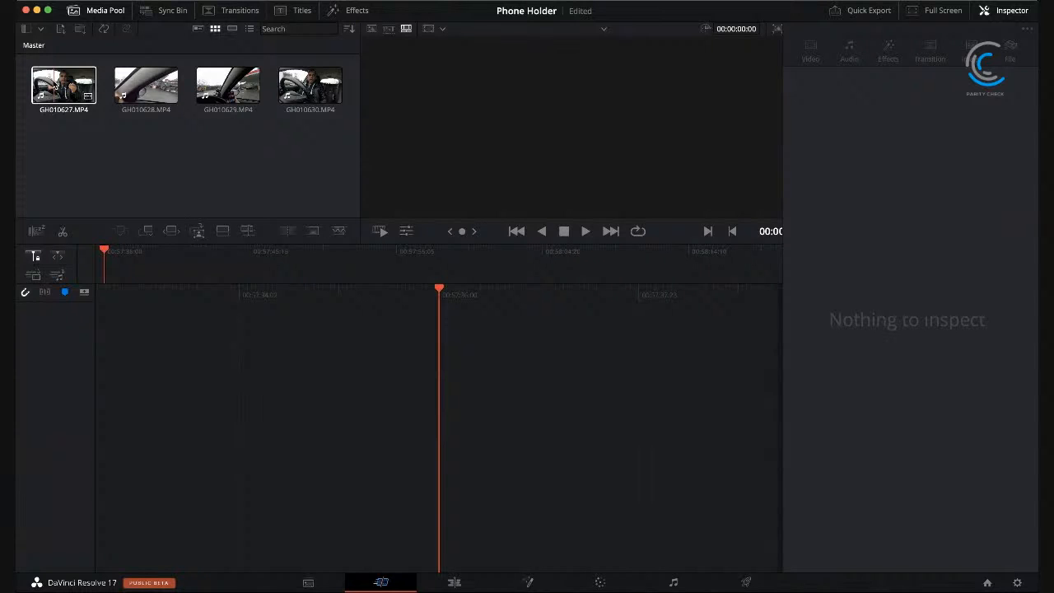
pyautogui.click(58, 108)
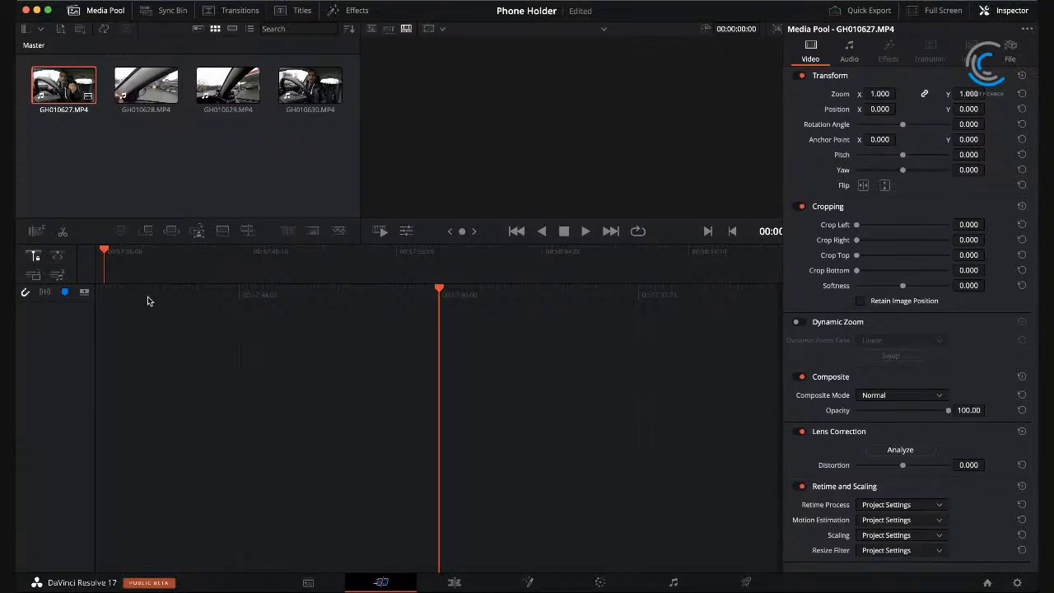
pyautogui.press('super+z')
pyautogui.press('super+z')
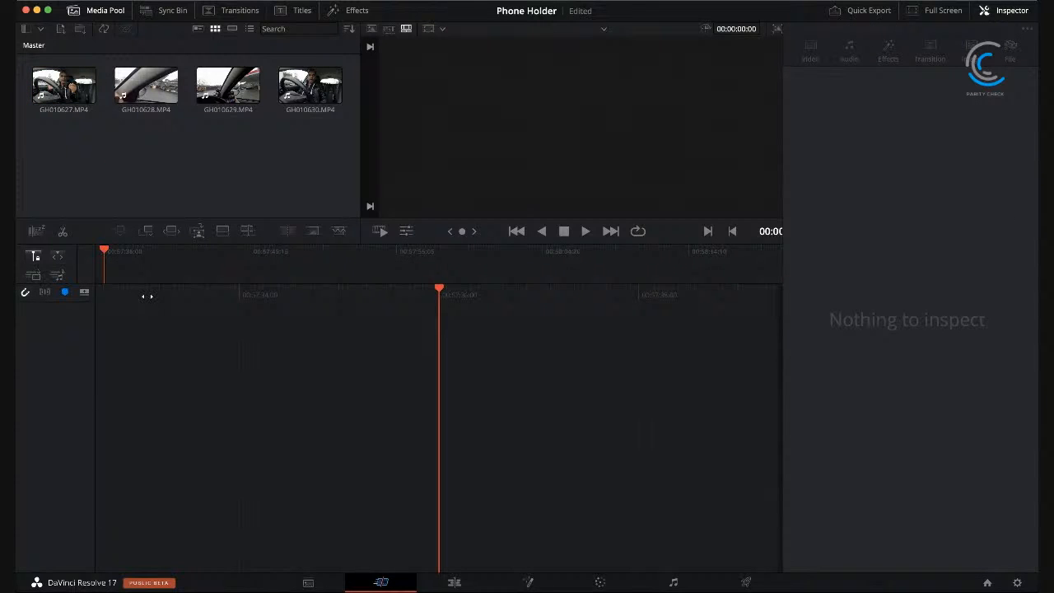
pyautogui.click(63, 87)
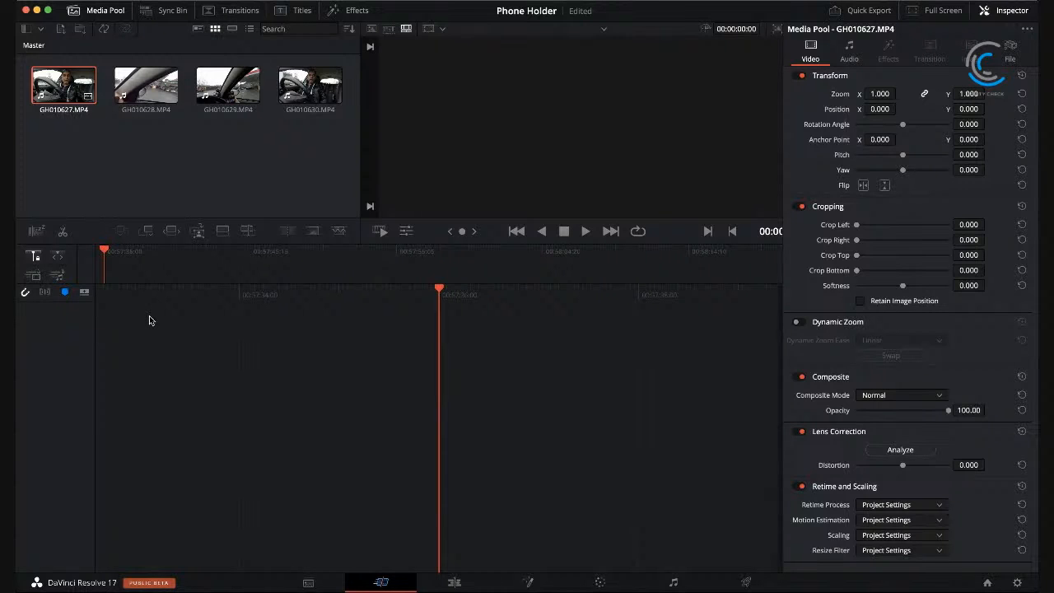
pyautogui.press('super+z')
pyautogui.press('super+z')
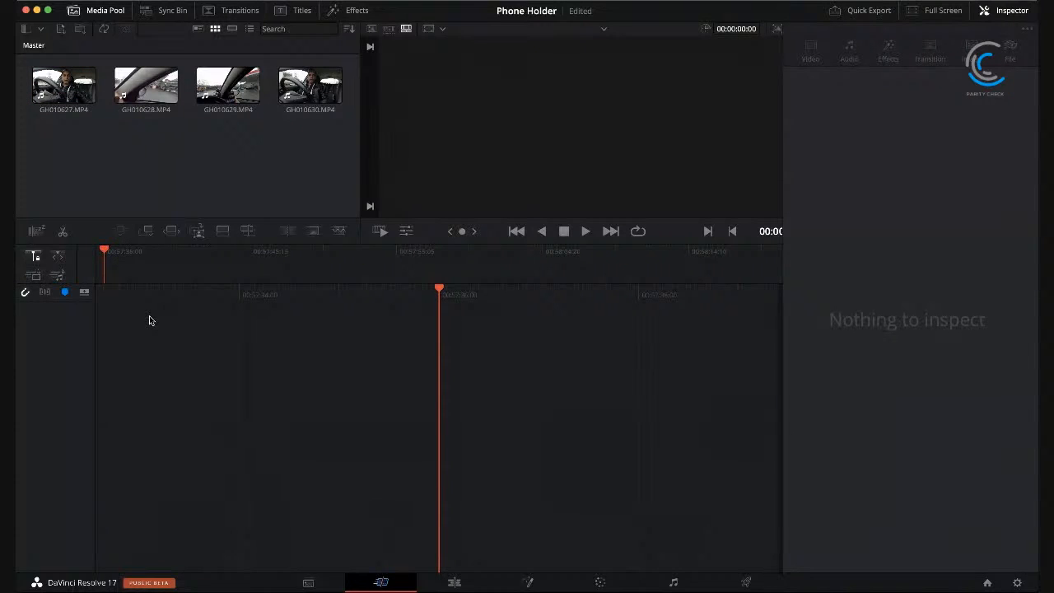
# Step: Try placing GH010627.MP4 on the Cut page timeline, then undo the placement
pyautogui.click(58, 91)
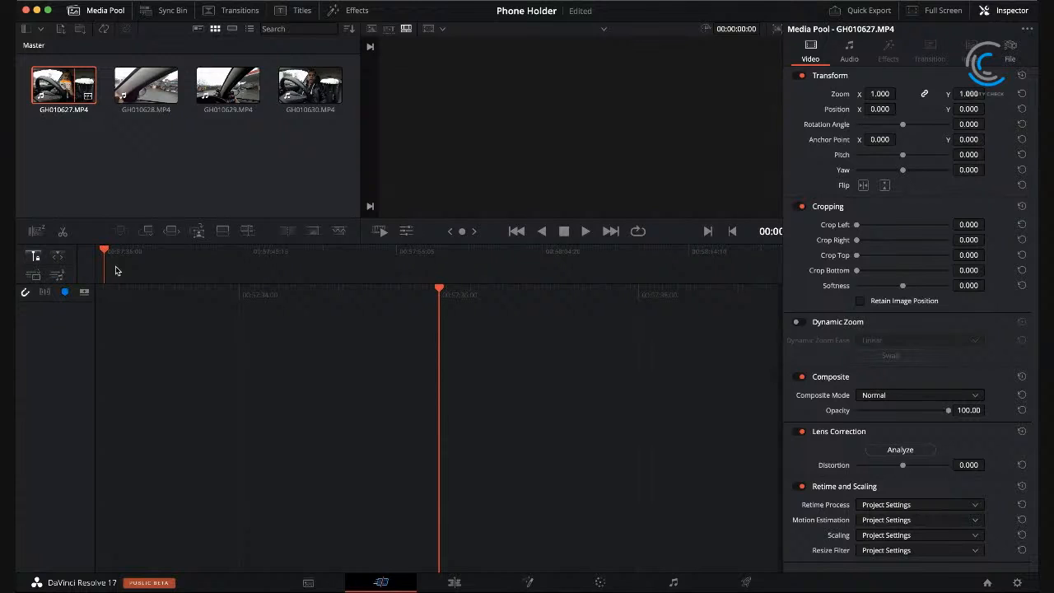
pyautogui.moveTo(74, 85); pyautogui.dragTo(117, 270)
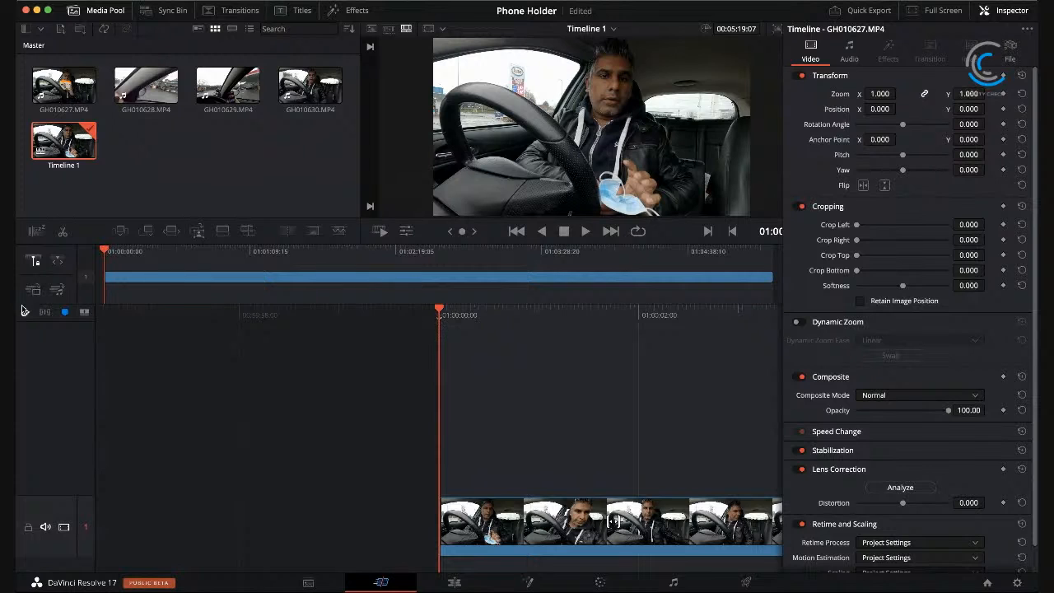
pyautogui.click(35, 260)
pyautogui.moveTo(107, 249)
pyautogui.mouseDown()
pyautogui.moveTo(123, 251)
pyautogui.moveTo(83, 249)
pyautogui.moveTo(114, 252)
pyautogui.mouseUp()
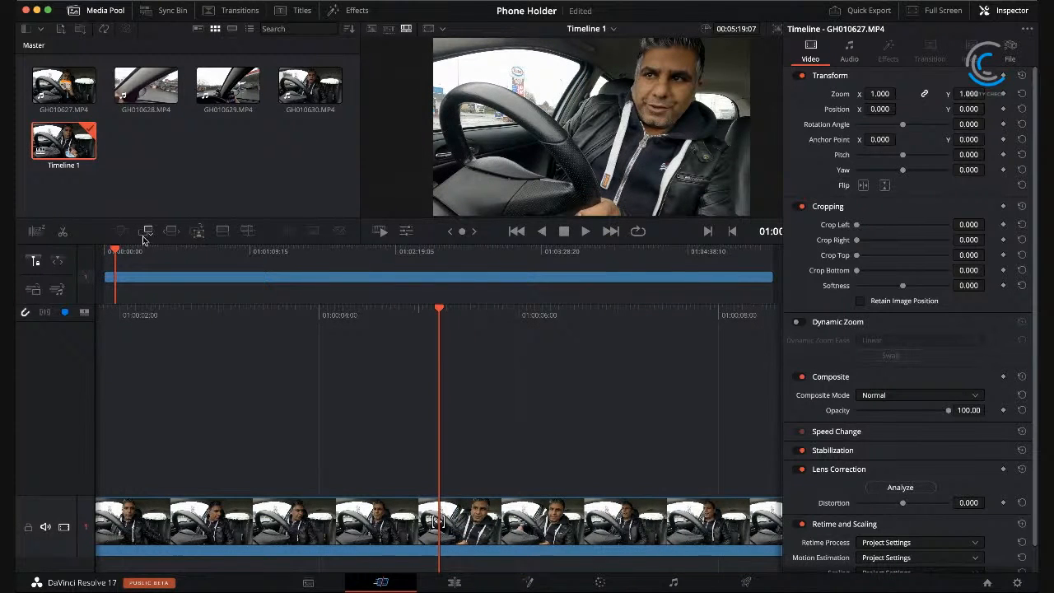
pyautogui.moveTo(123, 251); pyautogui.dragTo(97, 251)
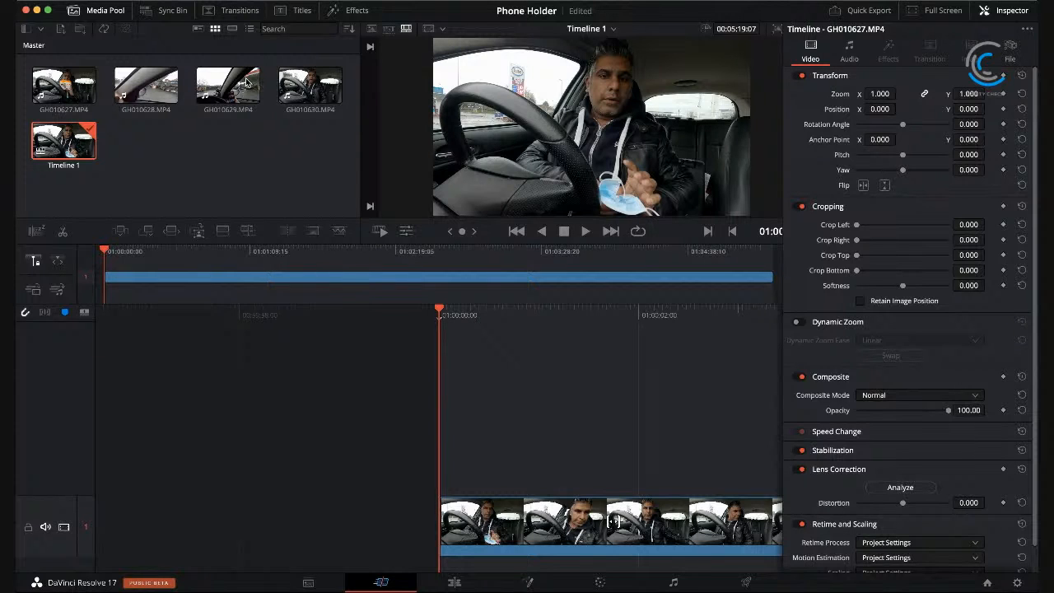
pyautogui.press('super+z')
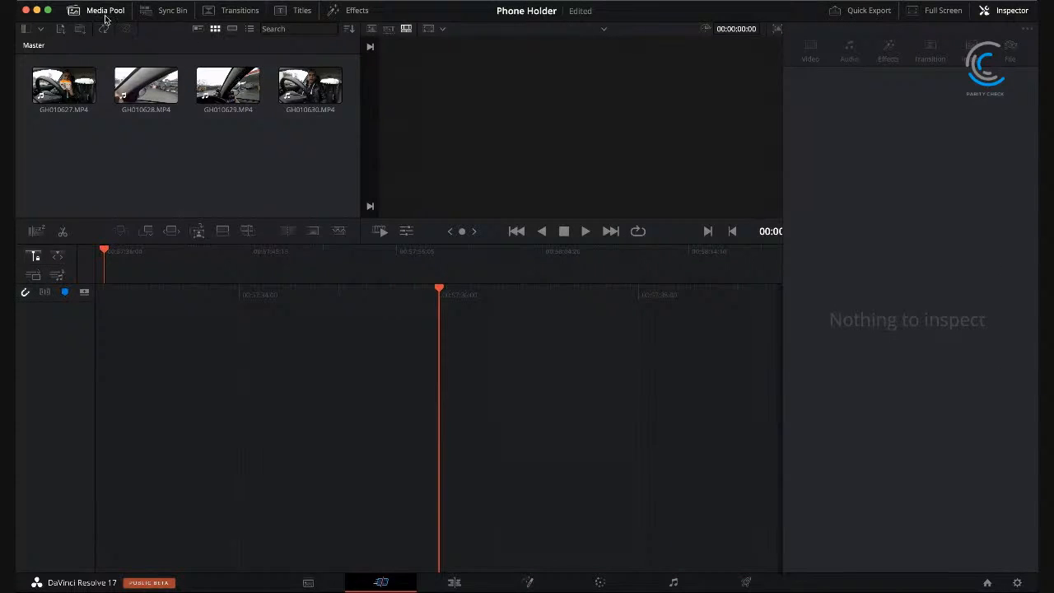
# Step: Look through the Media and Cut pages and switch to the Edit page
pyautogui.click(454, 583)
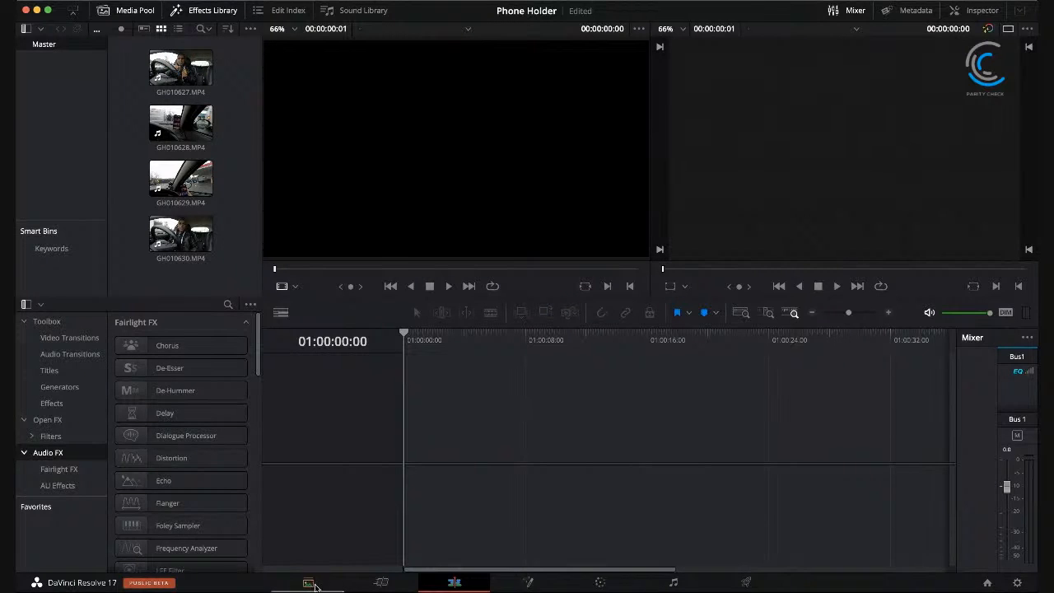
pyautogui.click(314, 584)
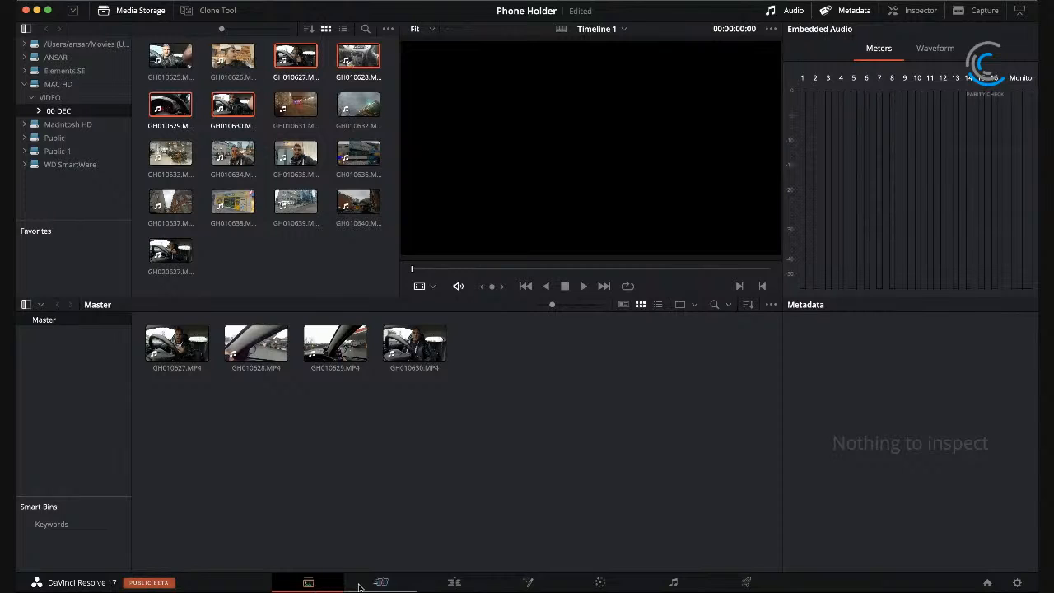
pyautogui.click(384, 583)
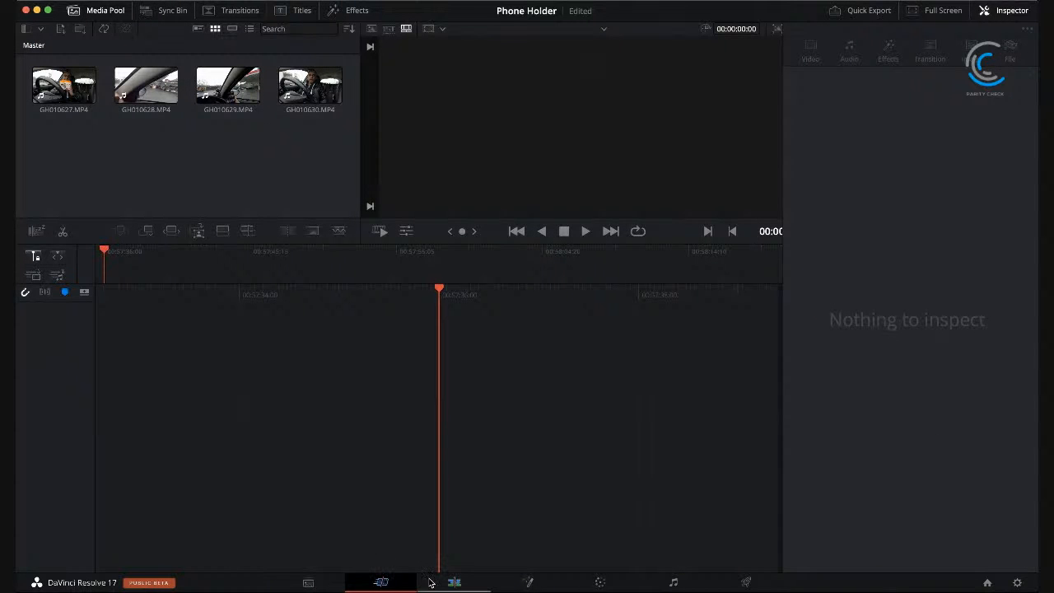
pyautogui.click(454, 583)
# Step: Place GH010627.MP4 on a new timeline and delete the empty gap in front of it
pyautogui.click(183, 69)
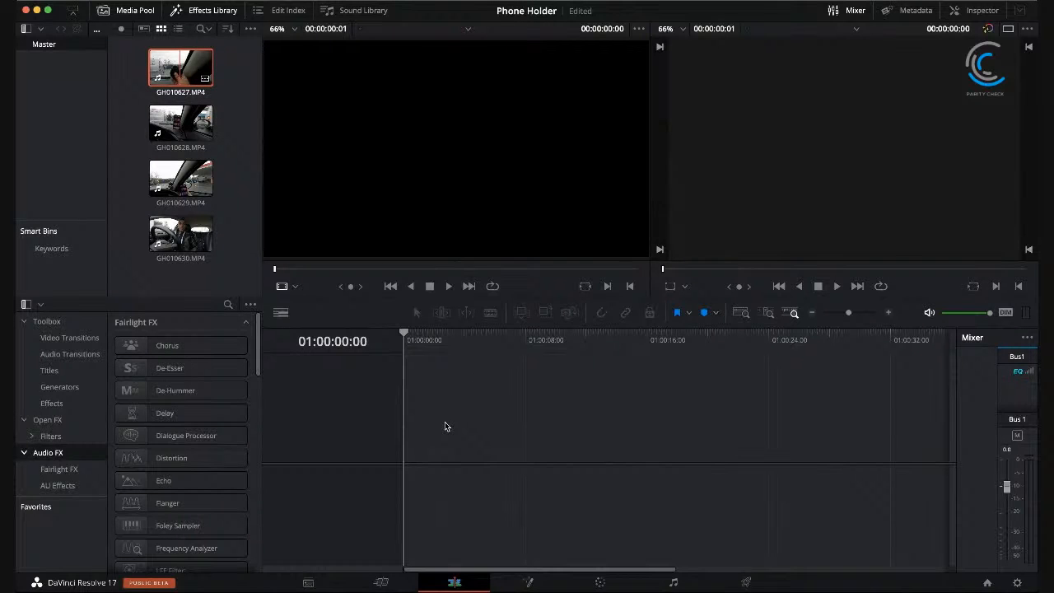
pyautogui.moveTo(439, 430); pyautogui.dragTo(439, 430)
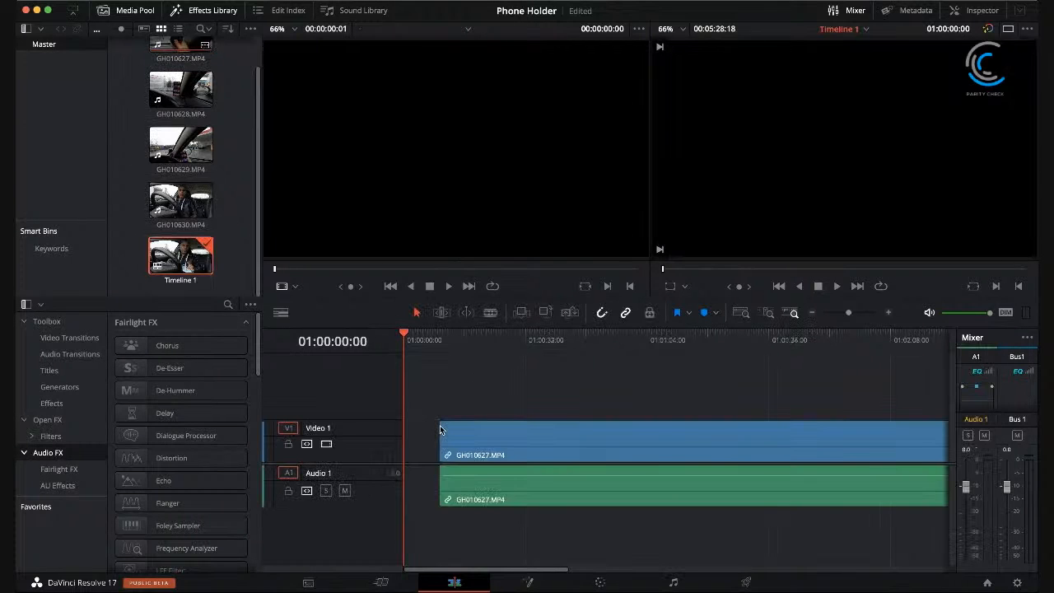
pyautogui.click(425, 444)
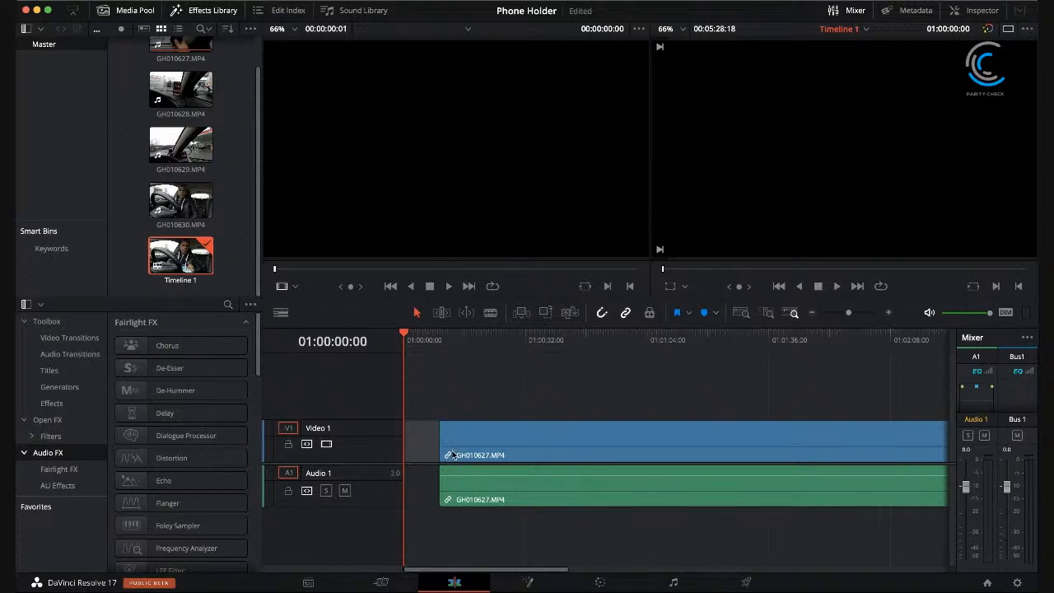
pyautogui.press('BackSpace')
pyautogui.moveTo(434, 334); pyautogui.dragTo(372, 340)
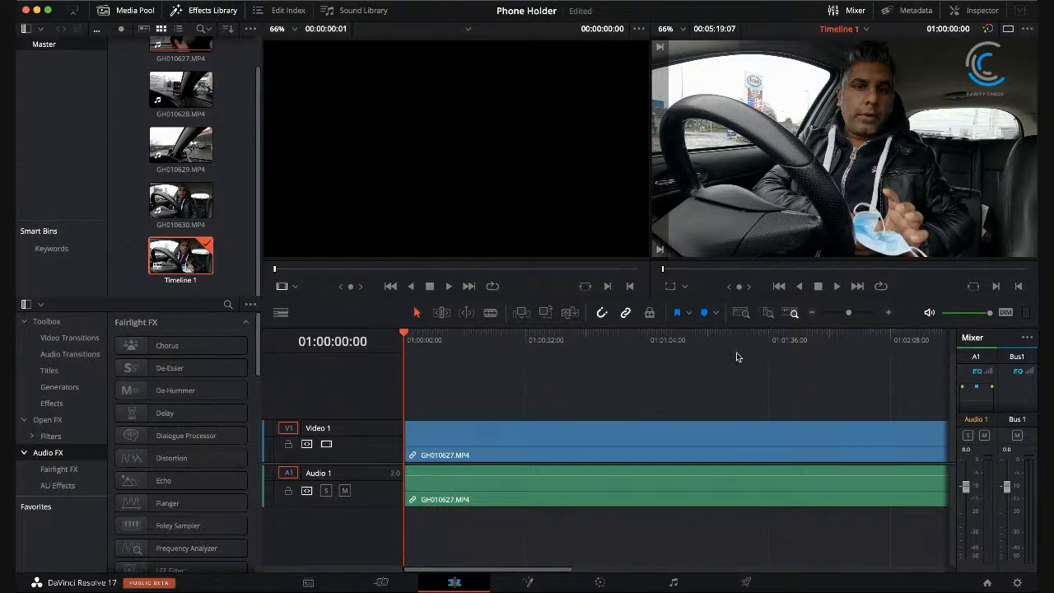
pyautogui.click(720, 337)
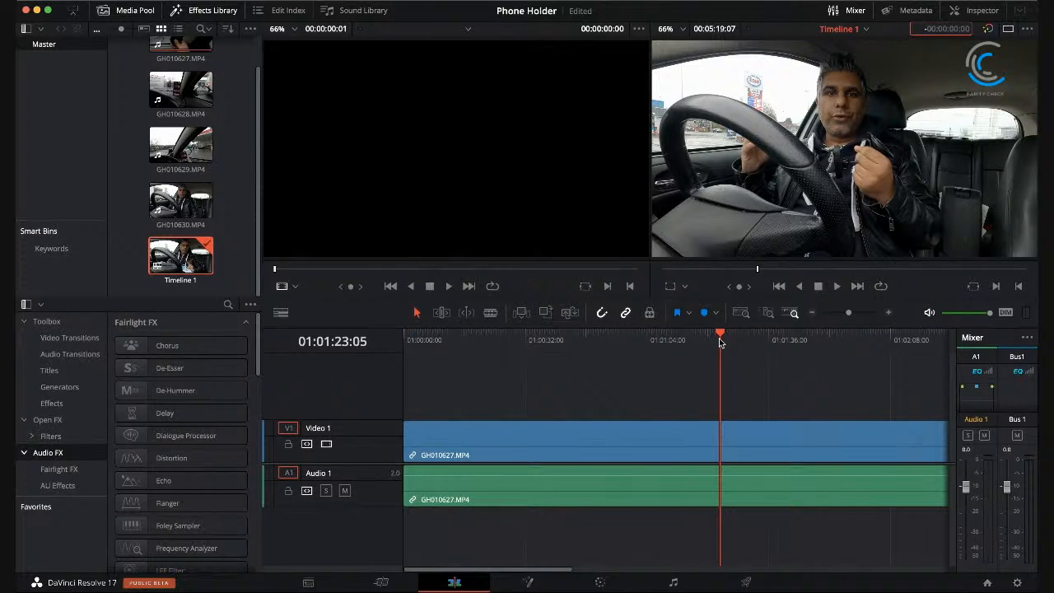
pyautogui.moveTo(631, 339); pyautogui.dragTo(348, 321)
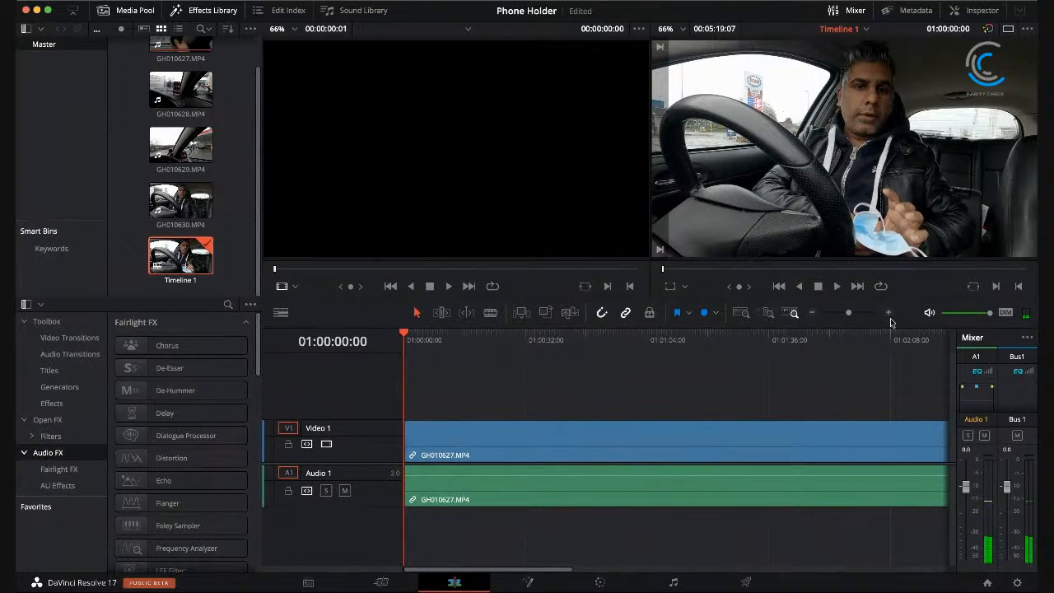
# Step: Add GH010628.MP4, GH010629.MP4 and GH010630.MP4 in order on Video 1 after GH010627.MP4, leaving gaps between the clips
pyautogui.moveTo(848, 314); pyautogui.dragTo(836, 312)
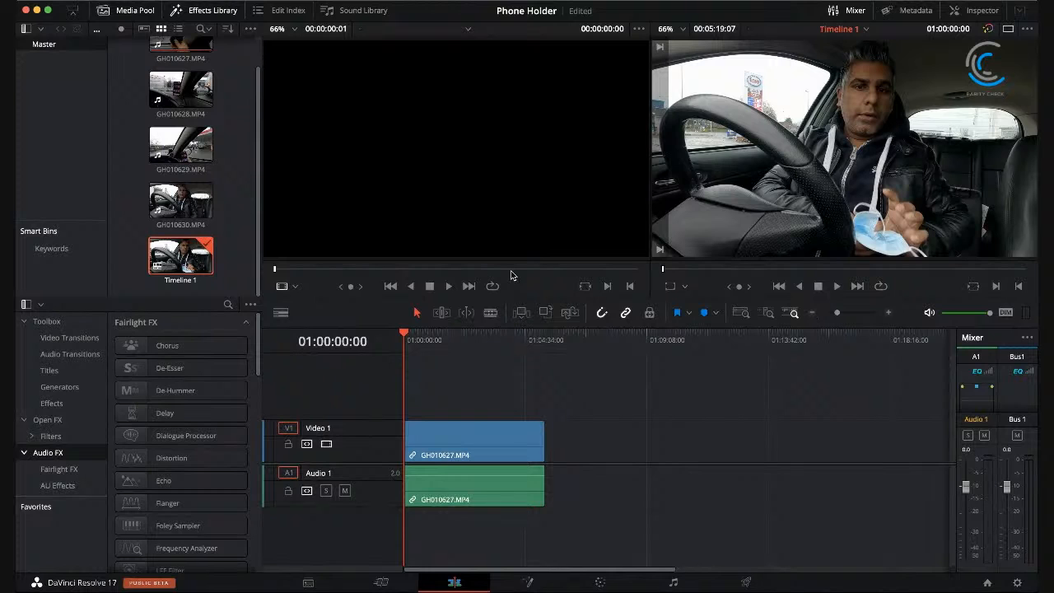
pyautogui.scroll(3, 227, 161)
pyautogui.moveTo(182, 122); pyautogui.dragTo(577, 444)
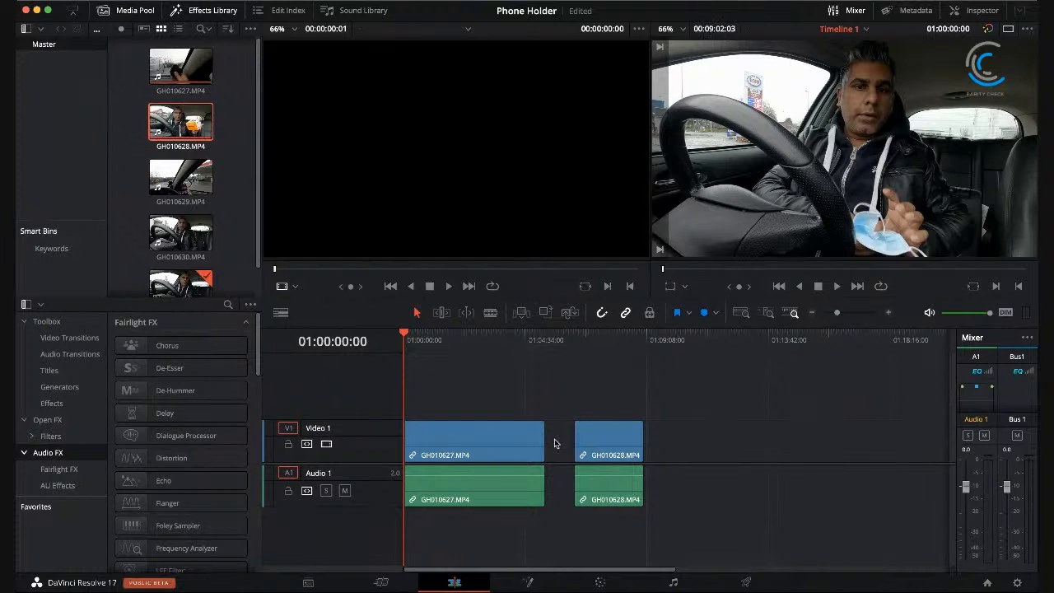
pyautogui.click(174, 169)
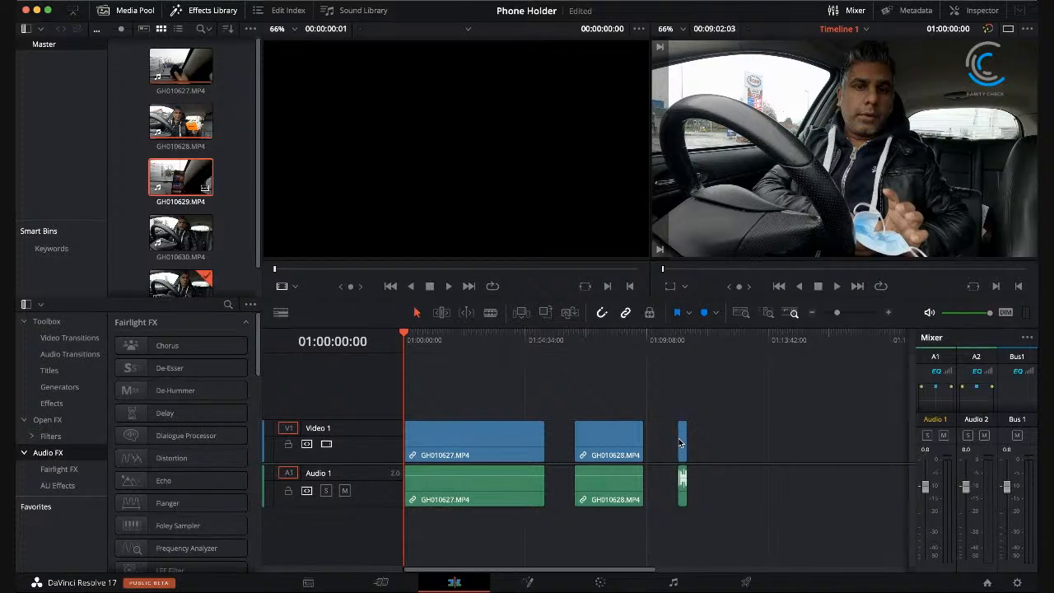
pyautogui.click(176, 235)
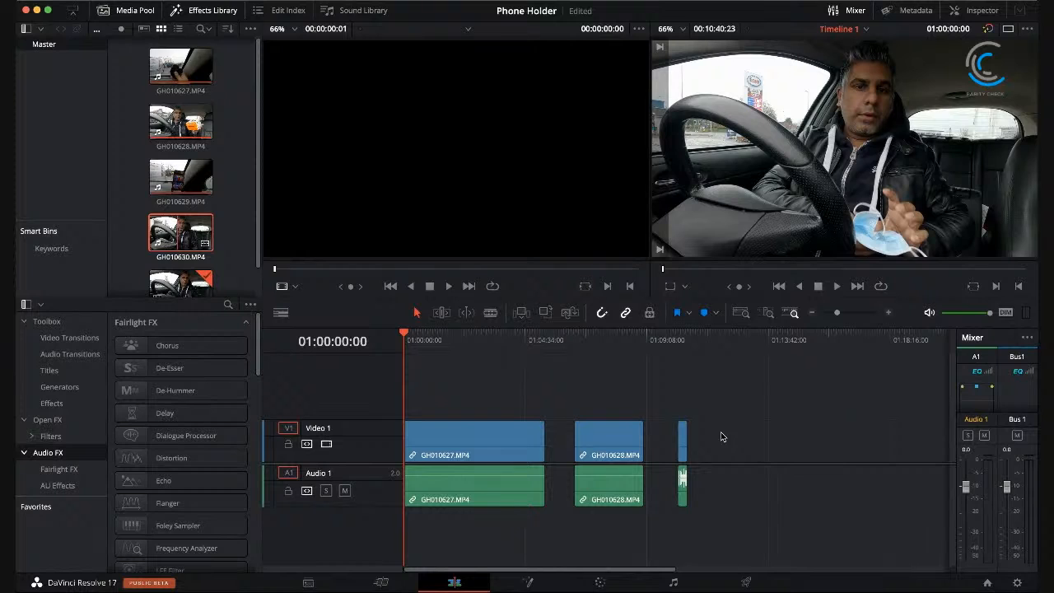
pyautogui.moveTo(178, 233); pyautogui.dragTo(721, 434)
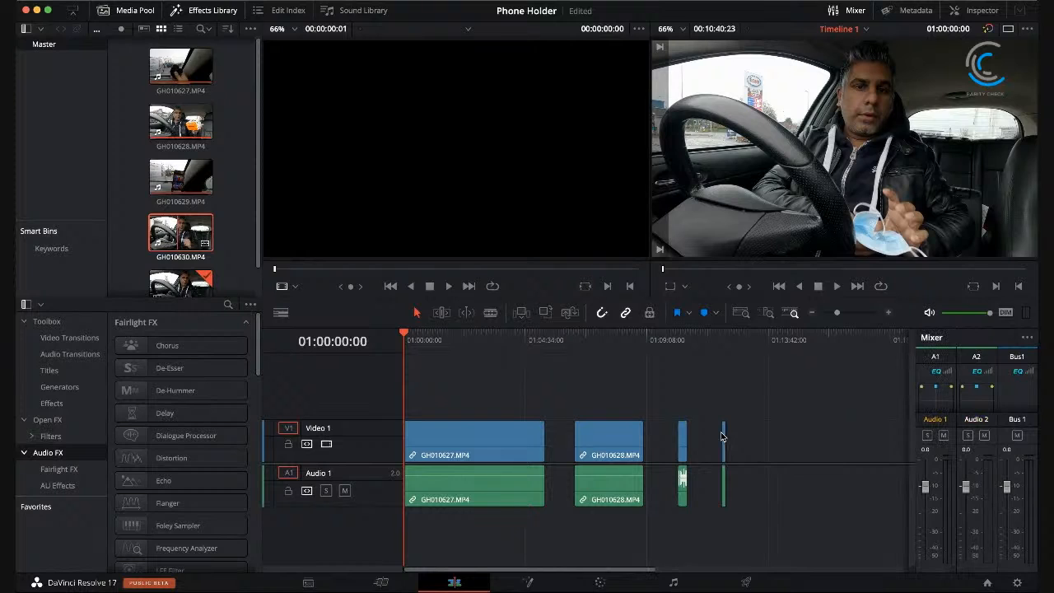
# Step: Play the timeline from its beginning to preview the first clip
pyautogui.click(492, 493)
pyautogui.click(596, 483)
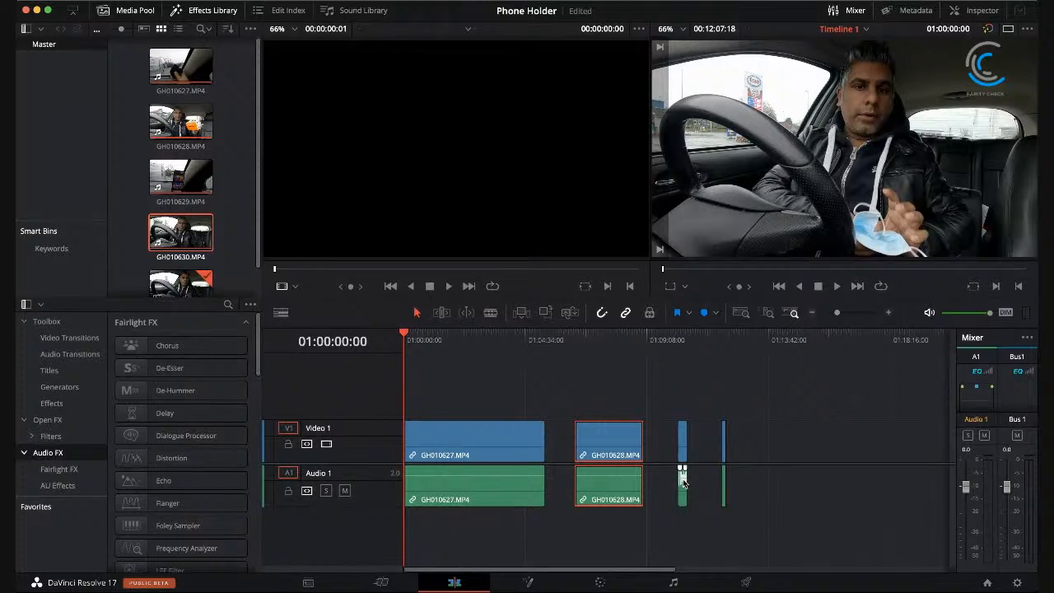
pyautogui.moveTo(484, 333); pyautogui.dragTo(377, 330)
pyautogui.click(836, 286)
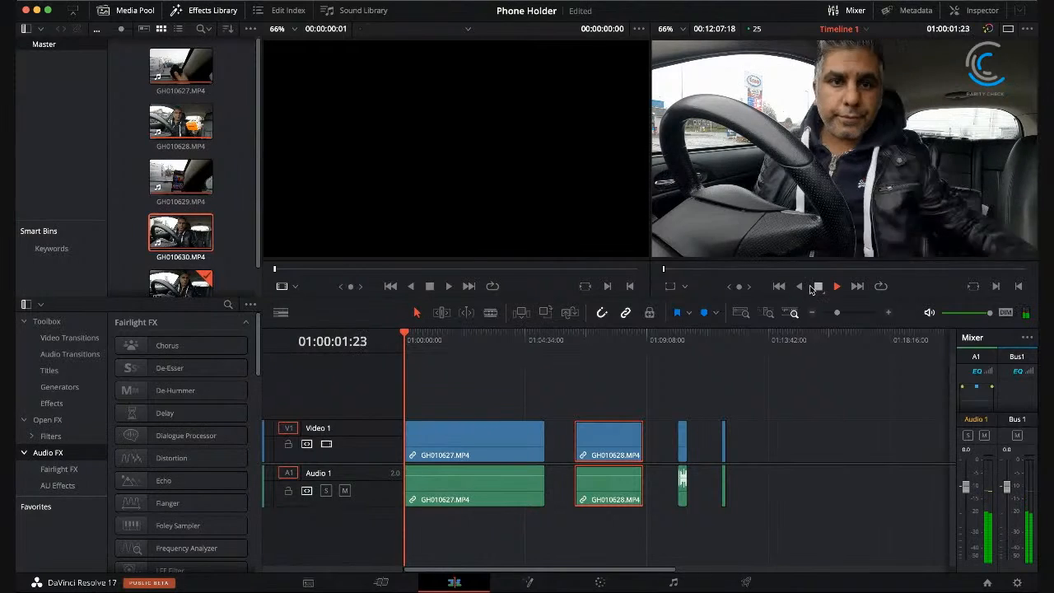
# Step: Delete the three gaps between the clips on Video 1 so all four clips sit end to end
pyautogui.click(554, 441)
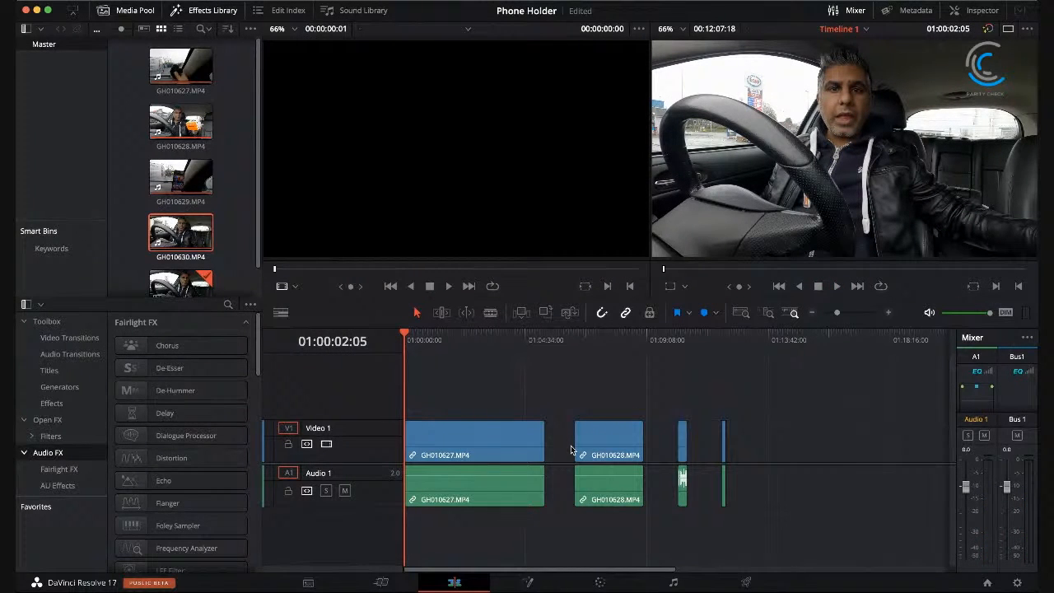
pyautogui.click(563, 433)
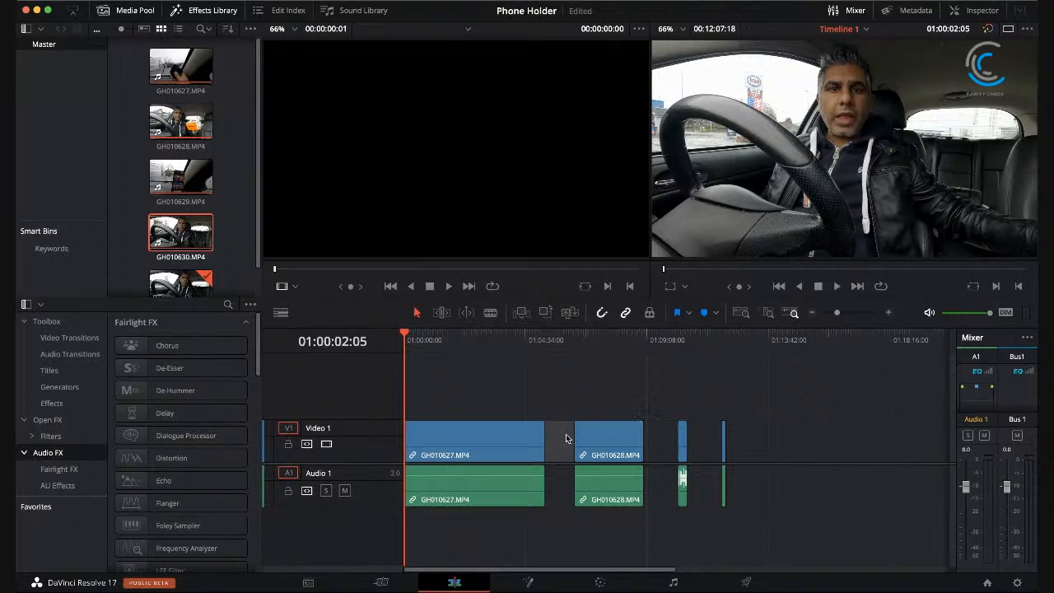
pyautogui.press('Delete')
pyautogui.click(629, 436)
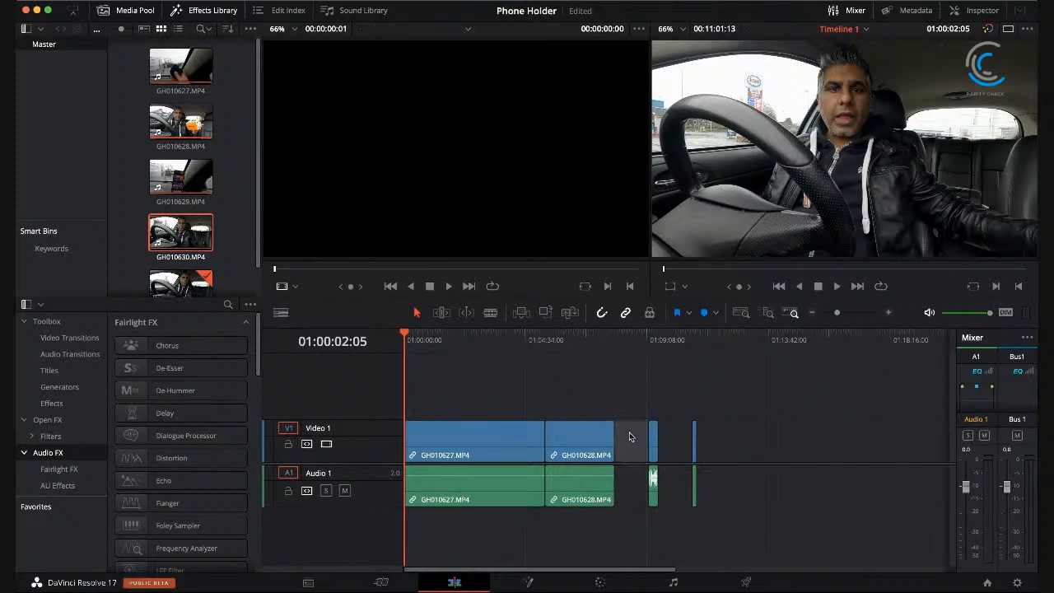
pyautogui.press('Delete')
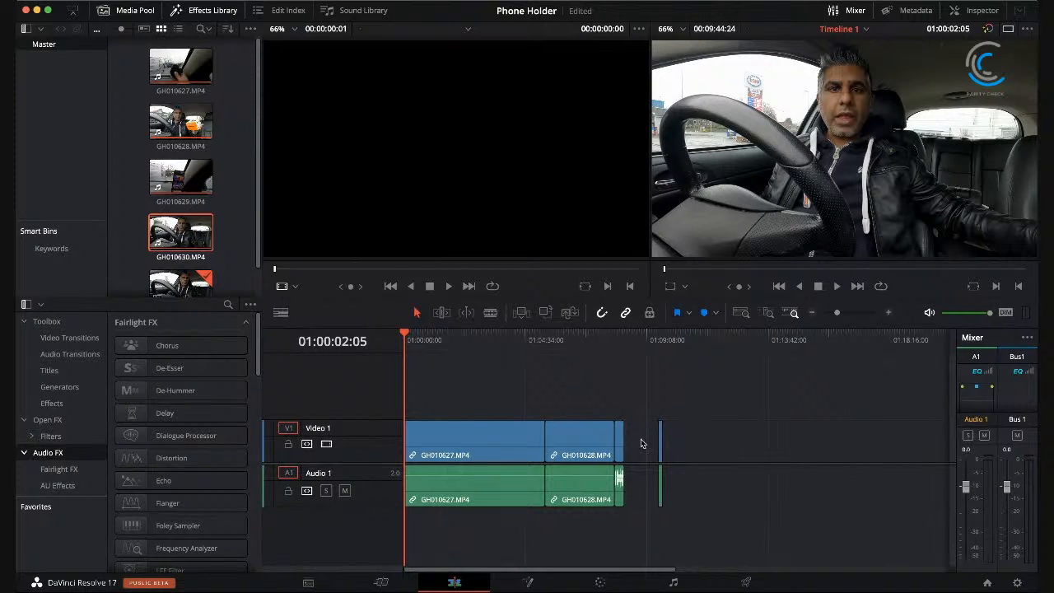
pyautogui.click(641, 444)
pyautogui.press('Delete')
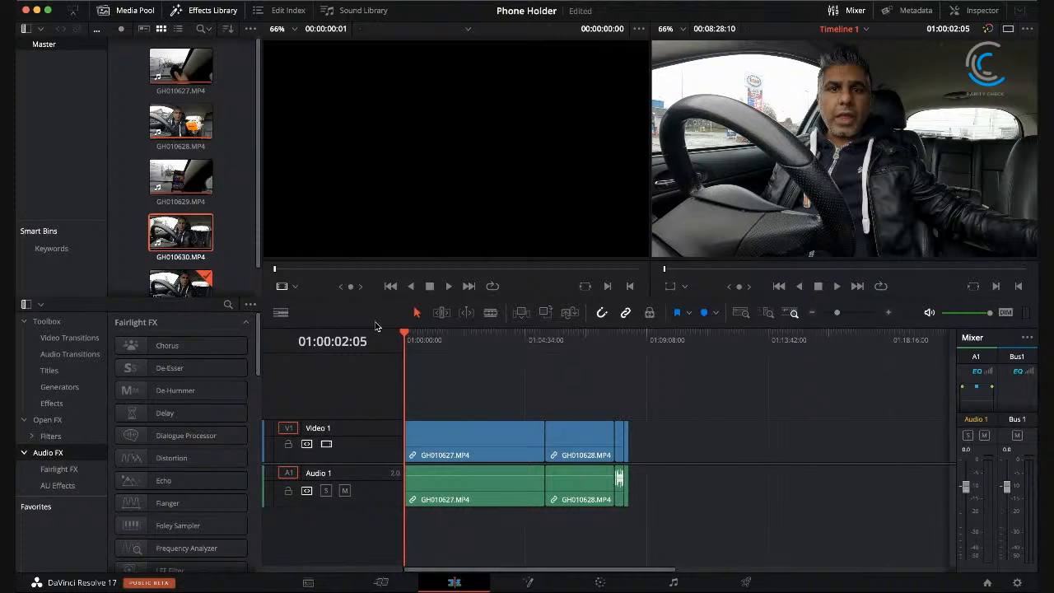
# Step: Play GH010627.MP4 from the start of the timeline to review its opening footage
pyautogui.moveTo(426, 337); pyautogui.dragTo(358, 327)
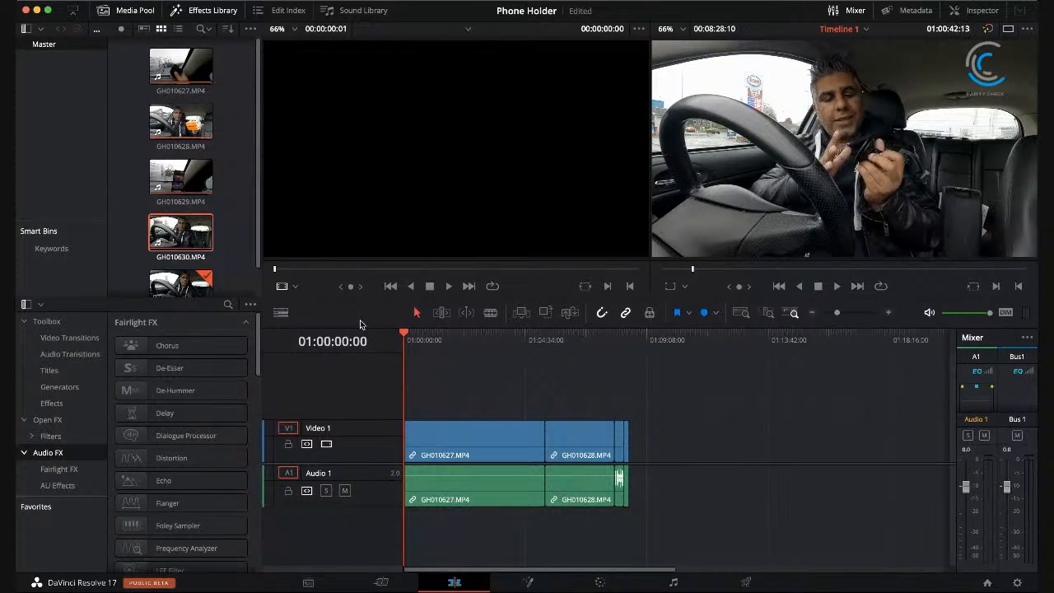
pyautogui.moveTo(837, 312); pyautogui.dragTo(844, 312)
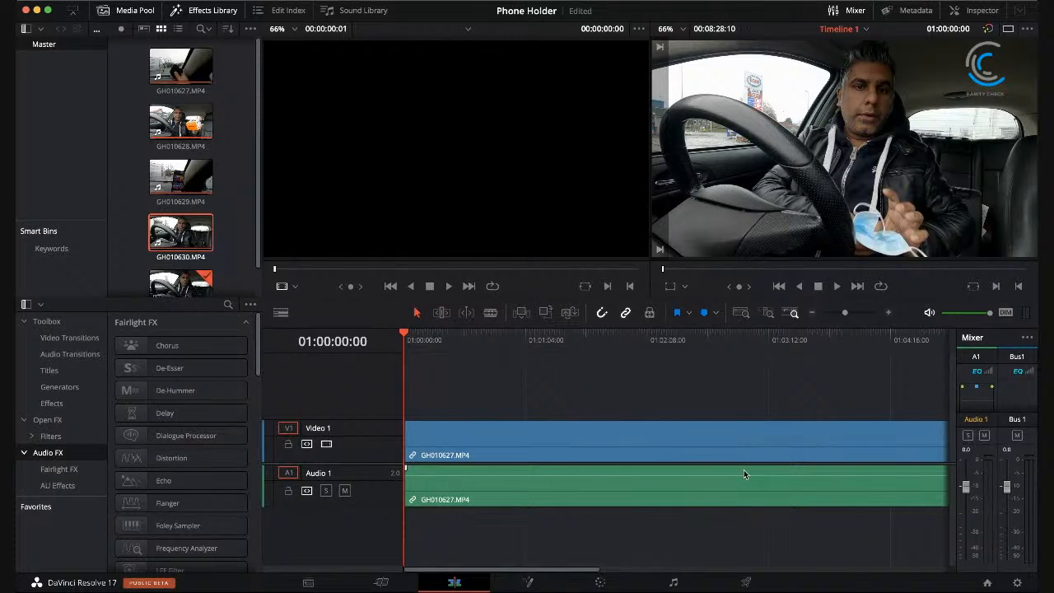
pyautogui.click(498, 480)
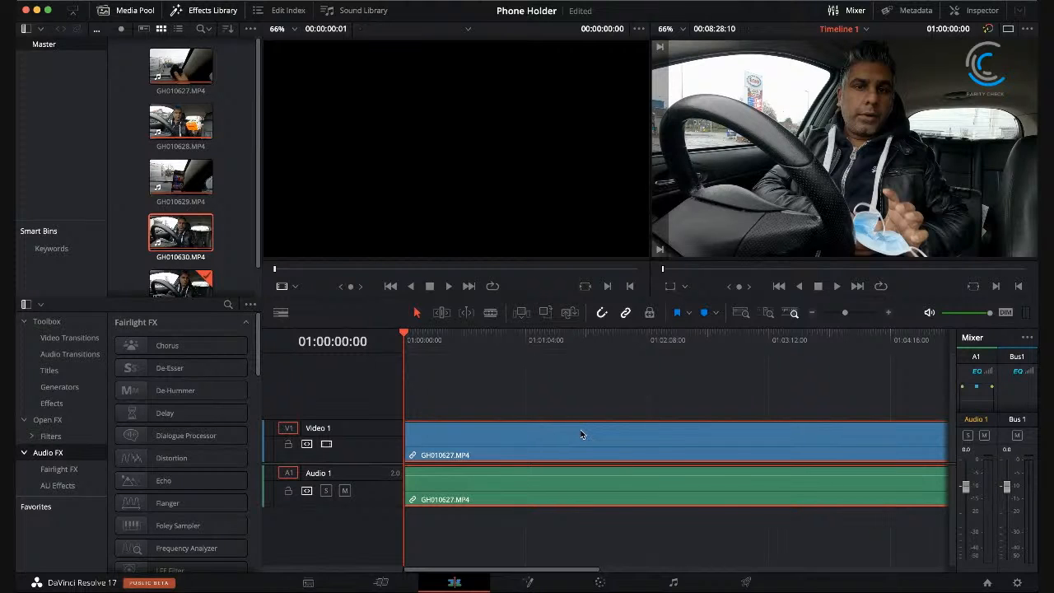
pyautogui.click(431, 334)
pyautogui.moveTo(432, 334); pyautogui.dragTo(365, 321)
pyautogui.click(837, 289)
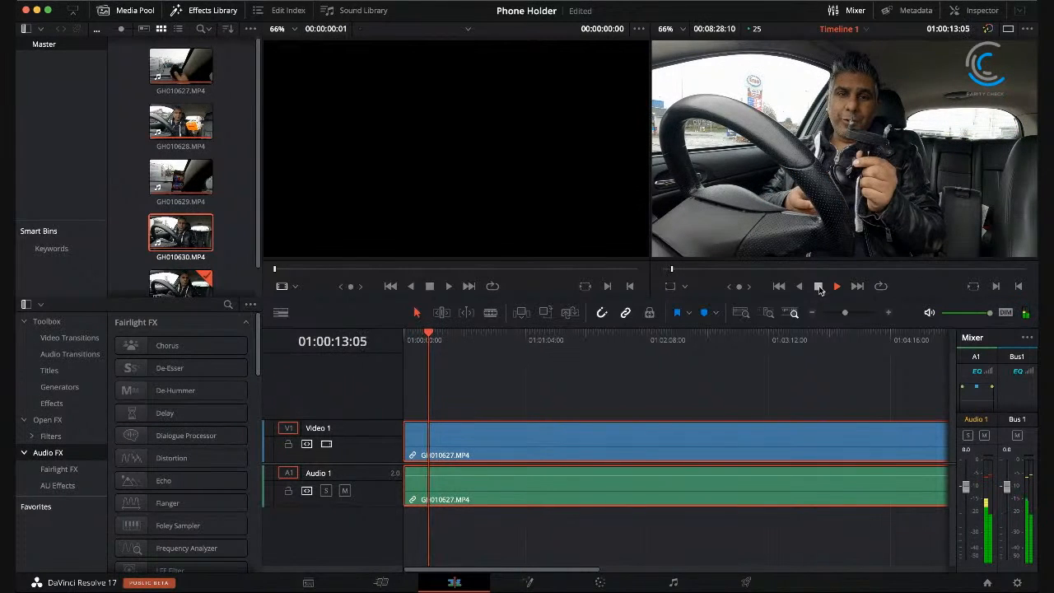
# Step: Stop the timeline playback and save the project
pyautogui.click(819, 288)
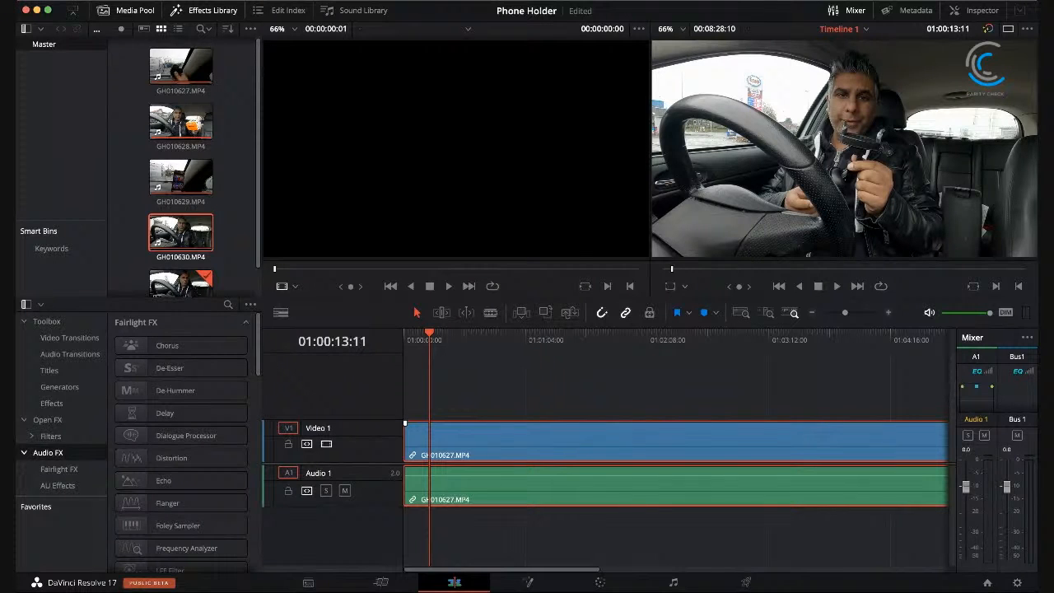
pyautogui.press('super+s')
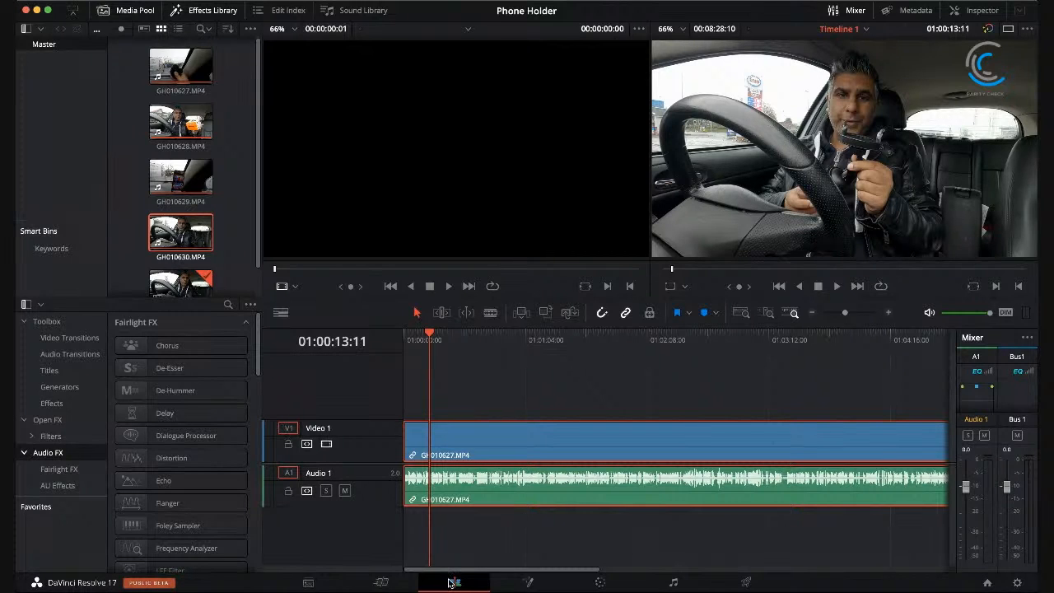
# Step: Play GH010627.MP4 from the start of the timeline to find the first section that needs cutting
pyautogui.moveTo(457, 570); pyautogui.dragTo(398, 575)
pyautogui.moveTo(427, 334); pyautogui.dragTo(362, 328)
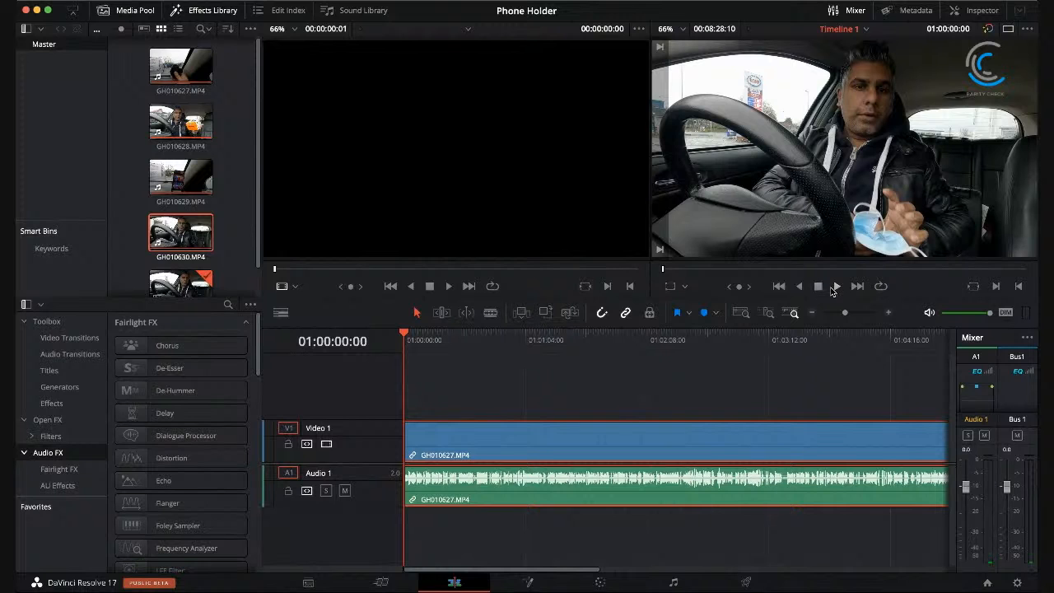
pyautogui.click(835, 288)
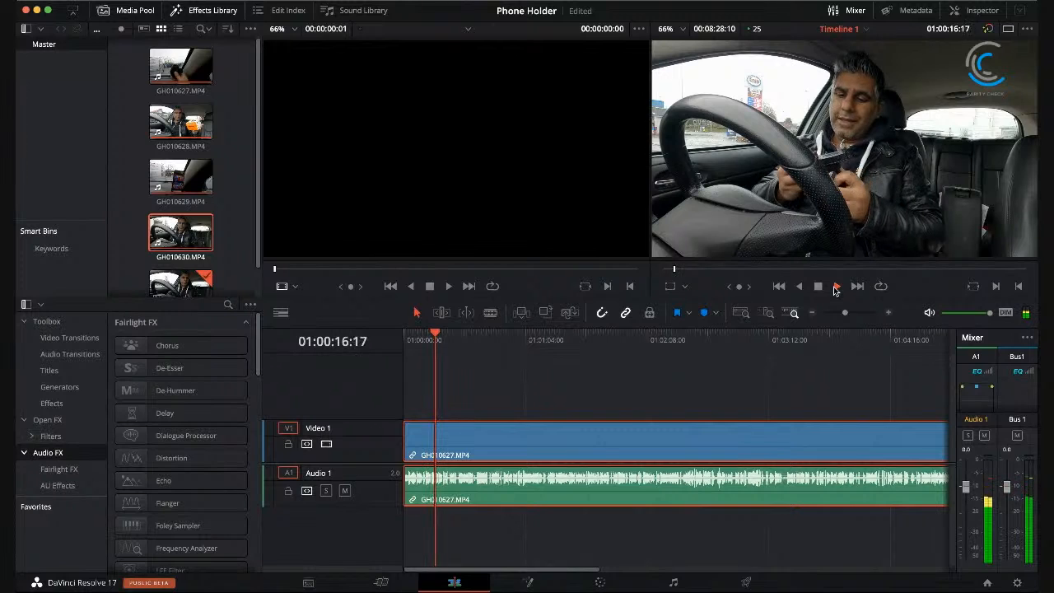
pyautogui.click(889, 314)
pyautogui.click(889, 313)
pyautogui.click(889, 314)
pyautogui.click(889, 314)
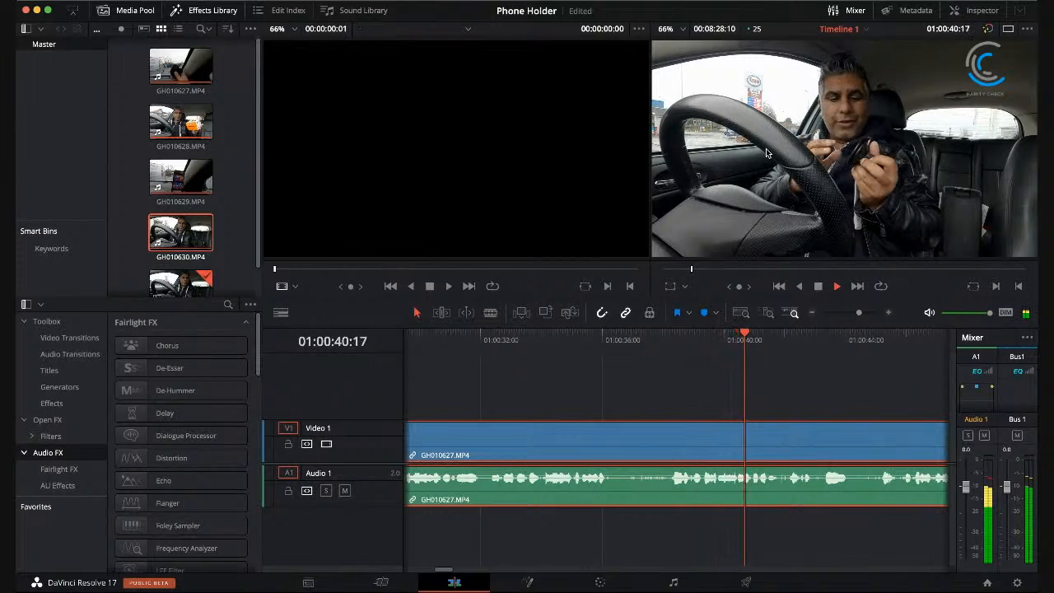
pyautogui.click(818, 286)
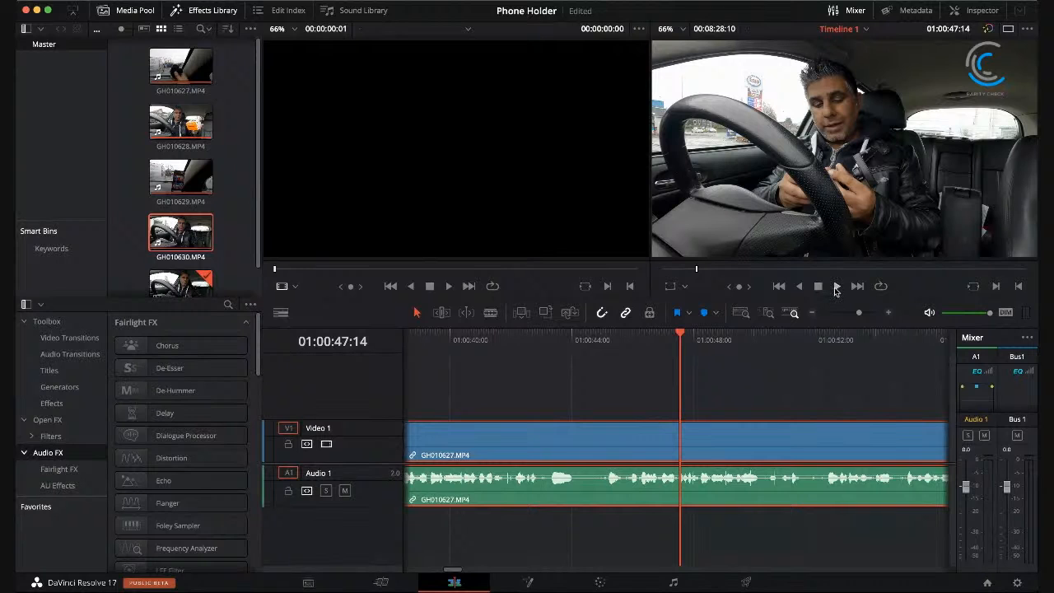
pyautogui.click(836, 286)
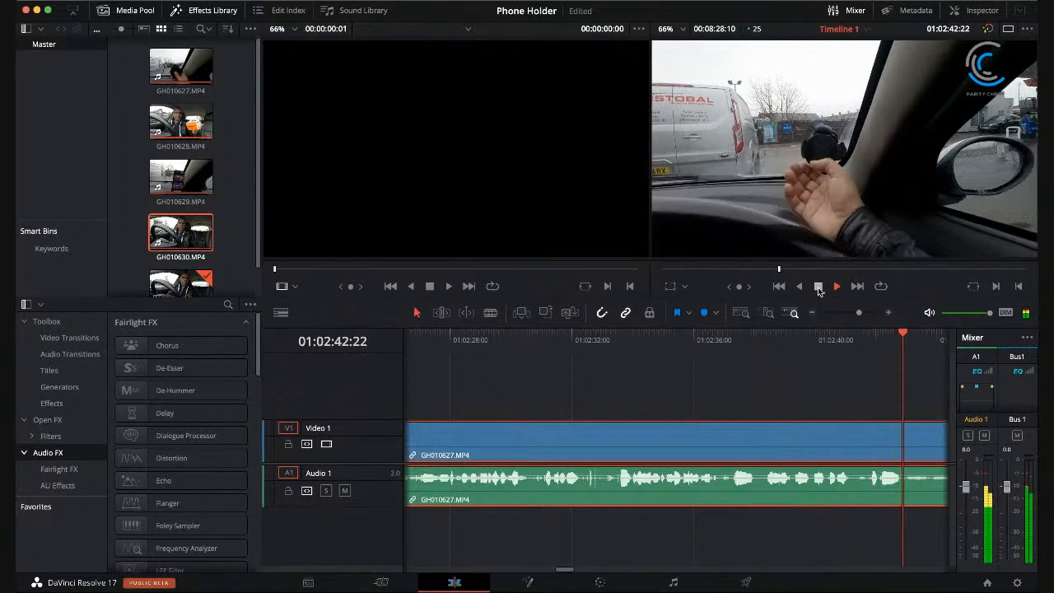
# Step: Stop playback and split GH010627.MP4 with its linked audio at 01:02:41:05
pyautogui.click(819, 286)
pyautogui.moveTo(843, 343); pyautogui.dragTo(850, 344)
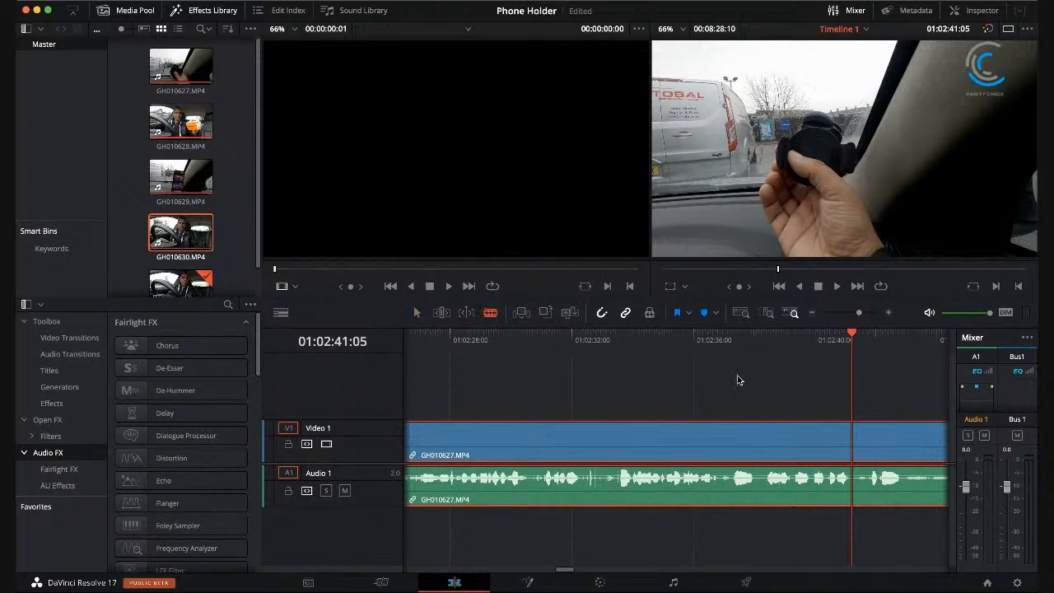
pyautogui.click(856, 438)
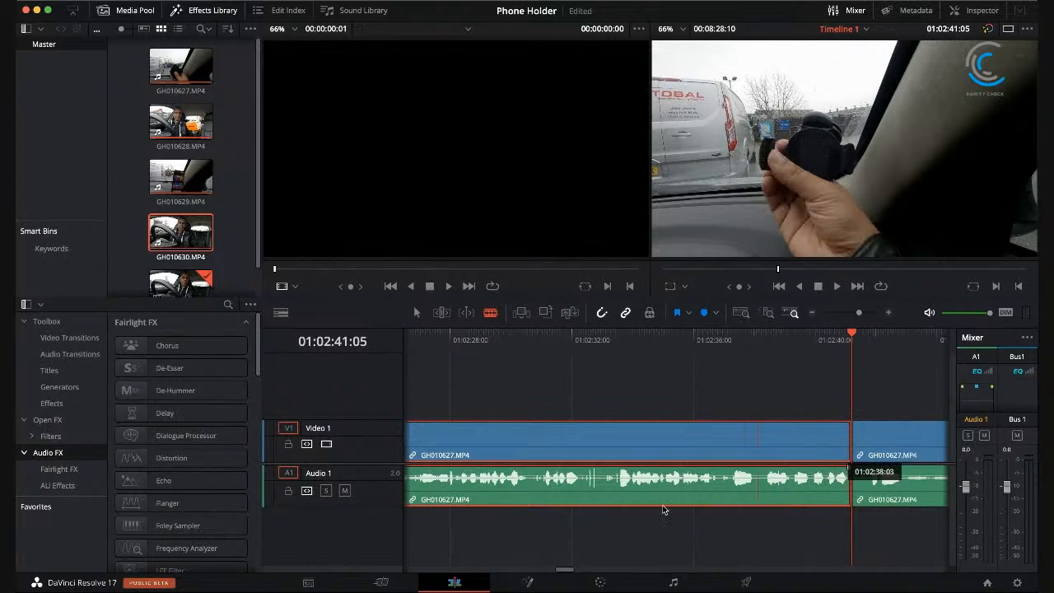
# Step: Split GH010627.MP4 again at 01:02:44:21 and ripple delete the section between the two cuts
pyautogui.hscroll(5, 569, 570)
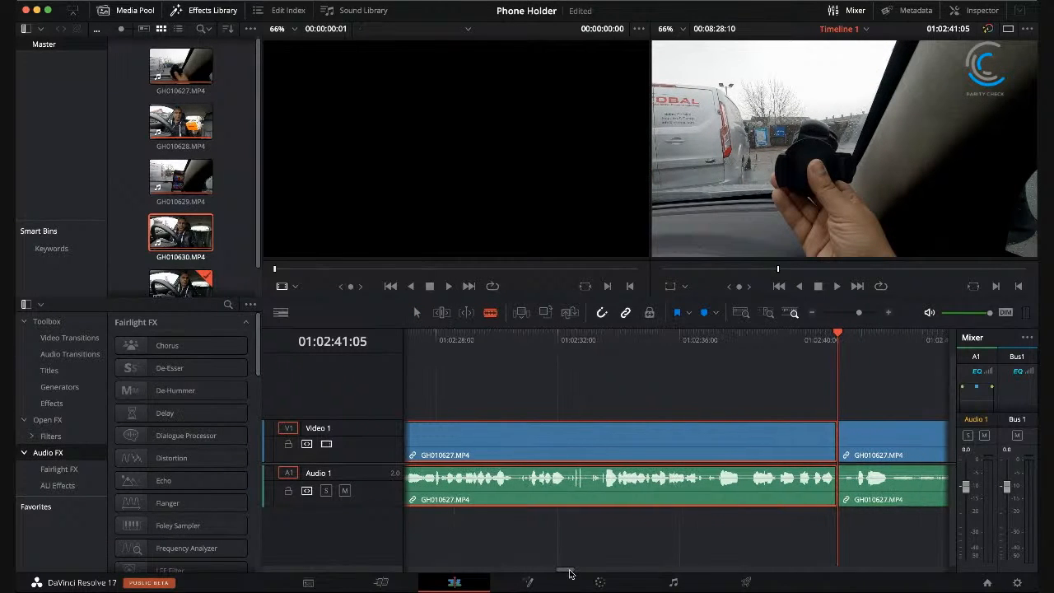
pyautogui.hscroll(10, 572, 574)
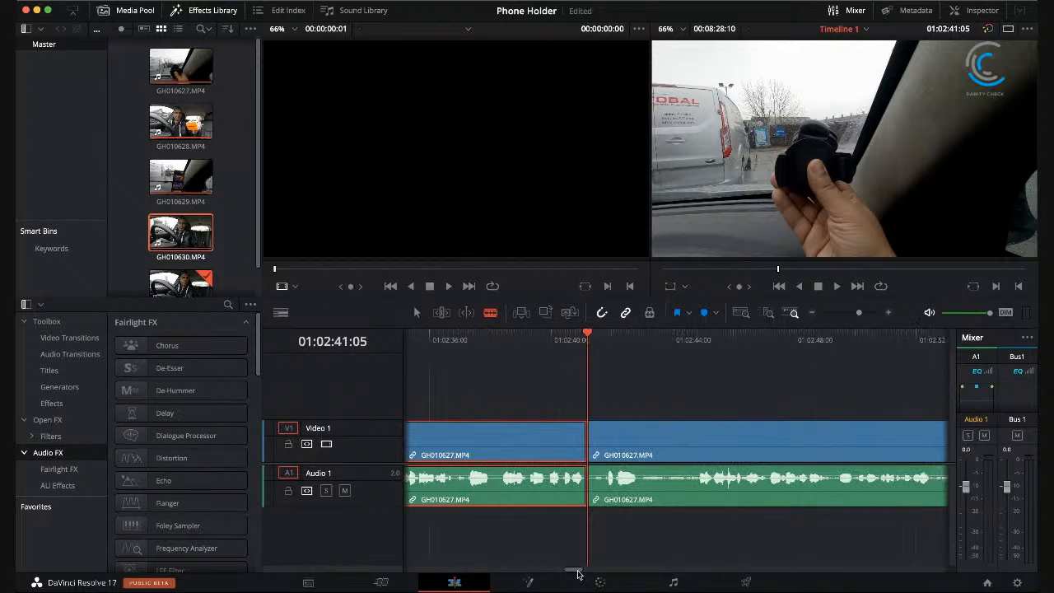
pyautogui.click(836, 287)
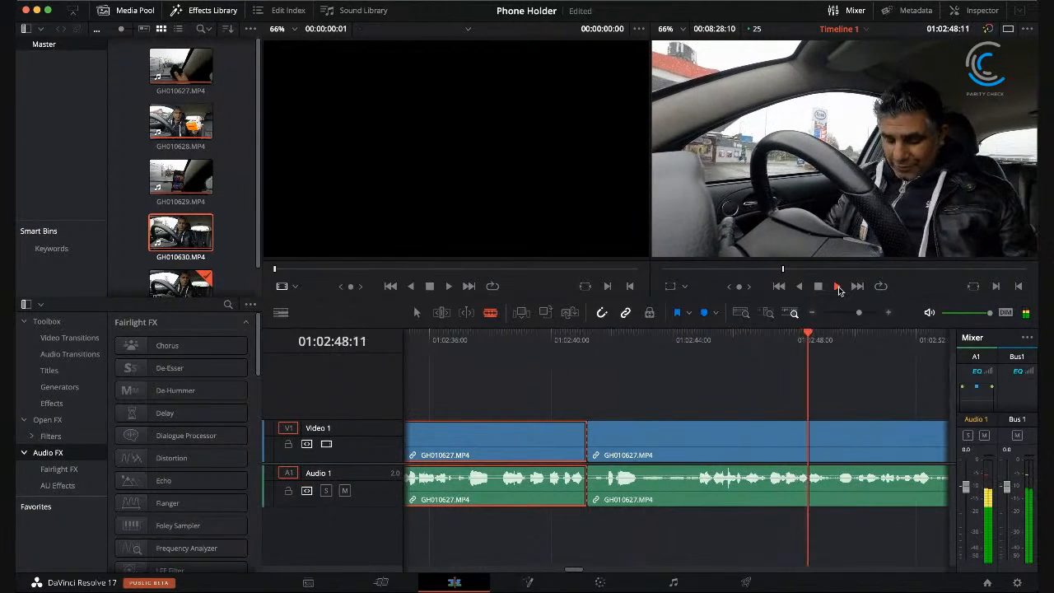
pyautogui.click(816, 293)
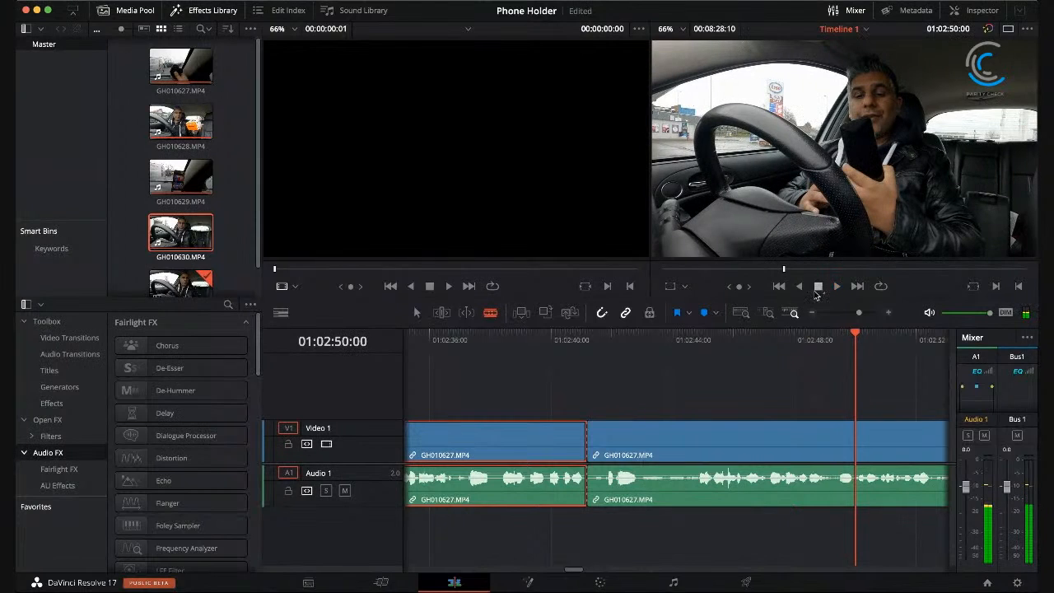
pyautogui.moveTo(683, 340); pyautogui.dragTo(698, 340)
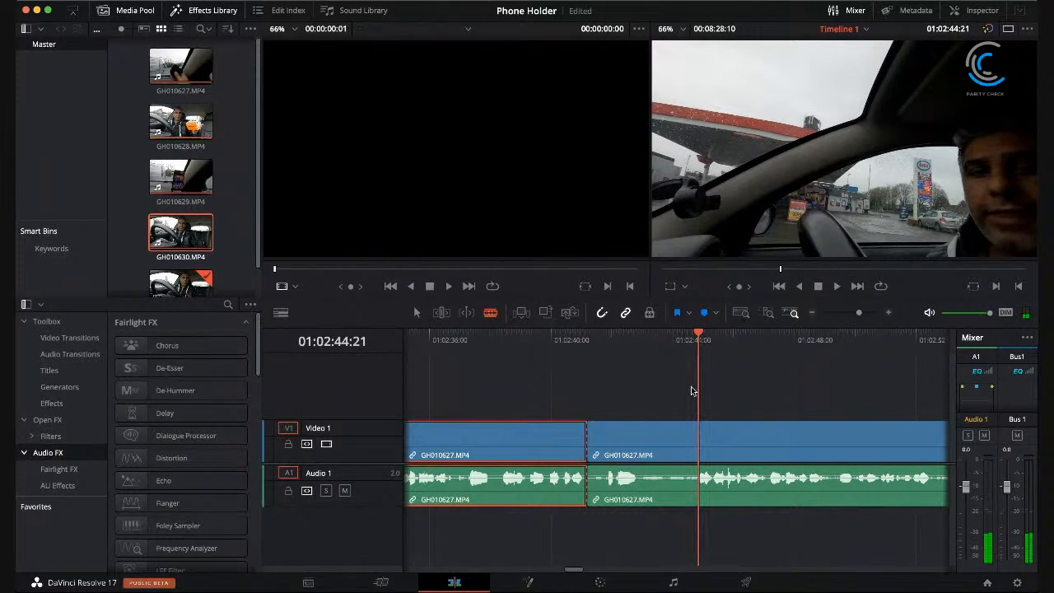
pyautogui.click(700, 450)
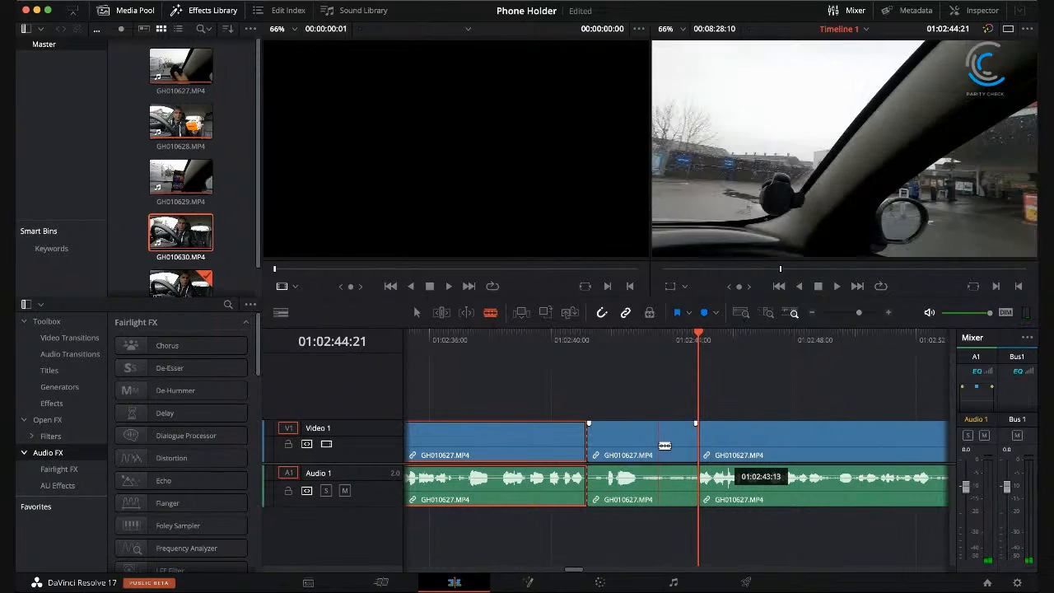
pyautogui.keyDown('super'); pyautogui.click(659, 448); pyautogui.keyUp('super')
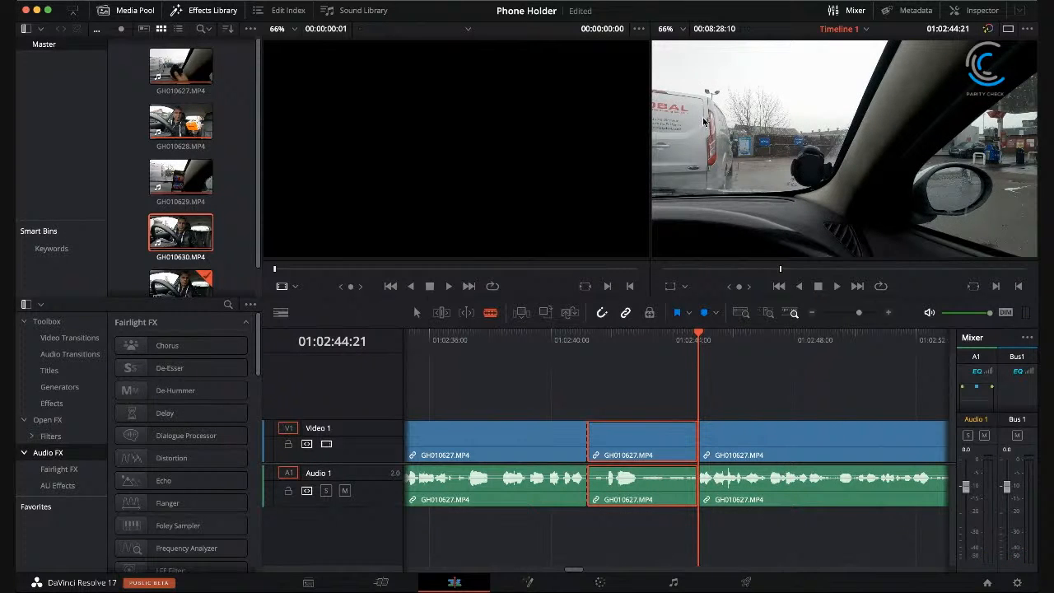
pyautogui.hotkey('shift', 'BackSpace')
# Step: Play across the join at 01:02:41:05 to check the cut, and continue reviewing the footage after it
pyautogui.click(574, 328)
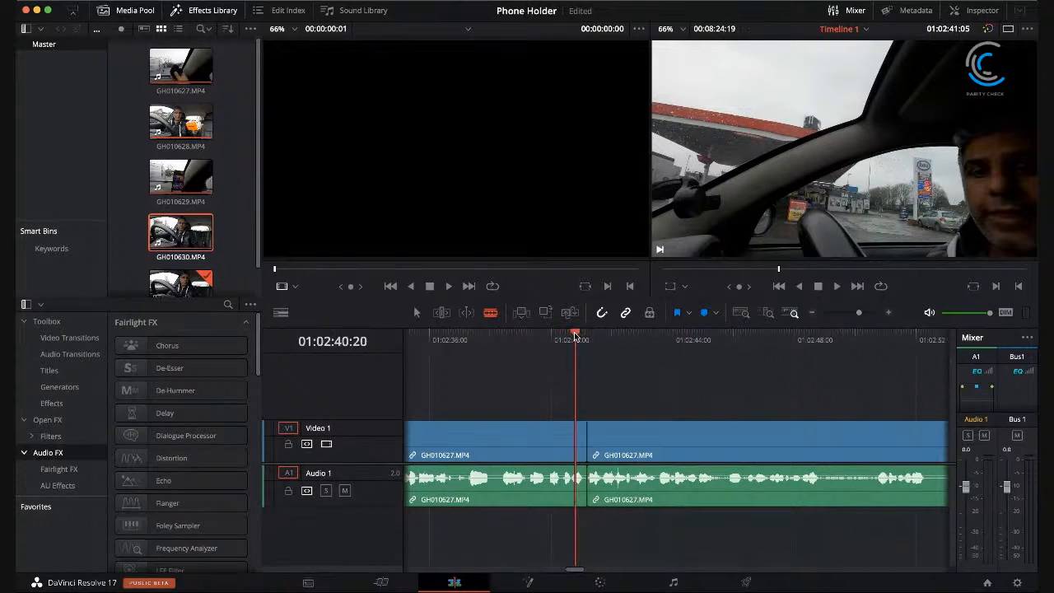
pyautogui.click(838, 287)
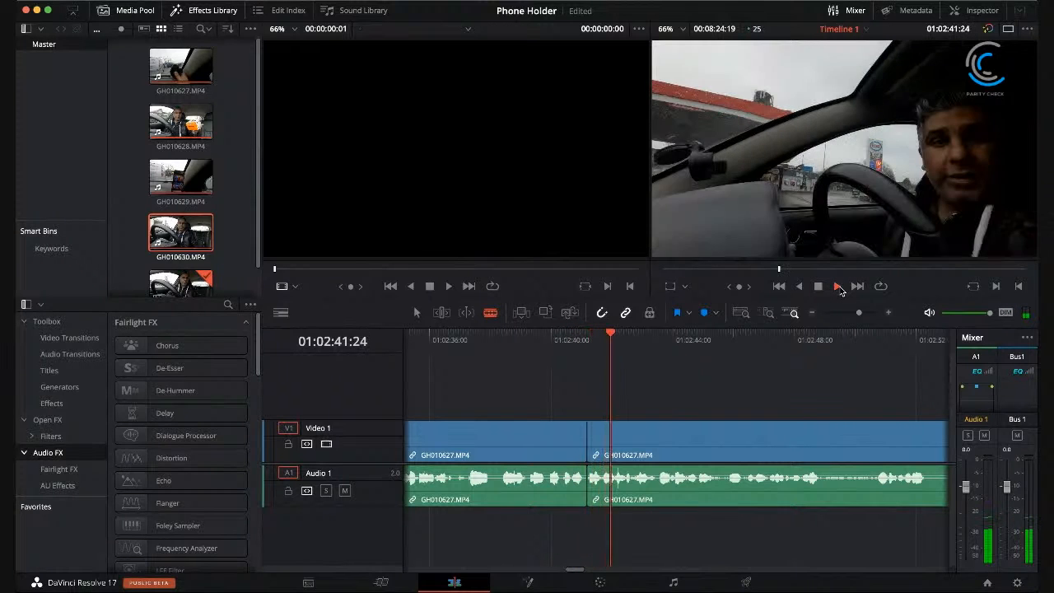
pyautogui.click(819, 288)
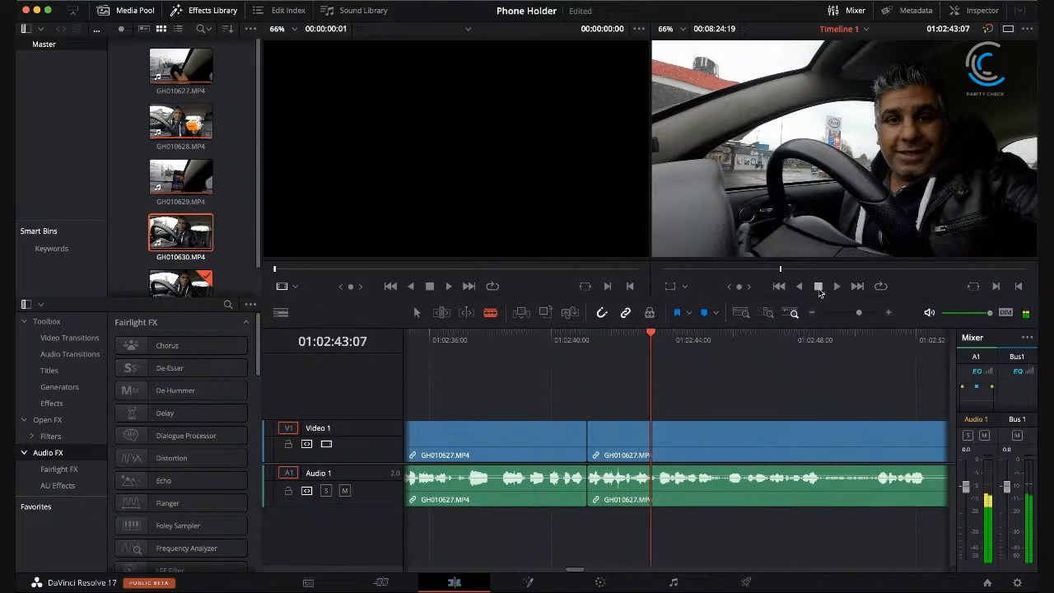
pyautogui.click(562, 333)
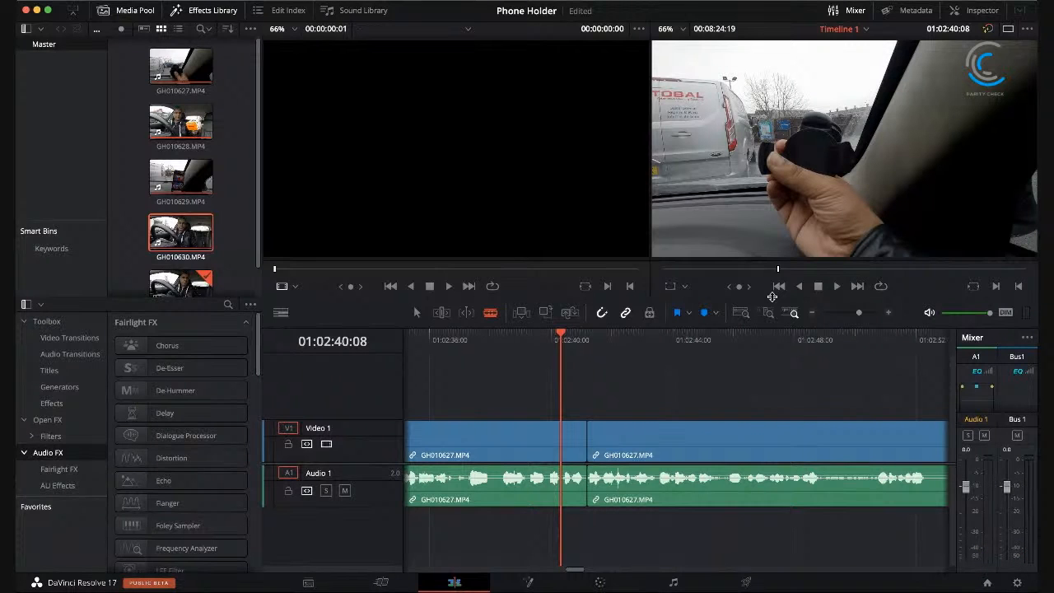
pyautogui.click(839, 287)
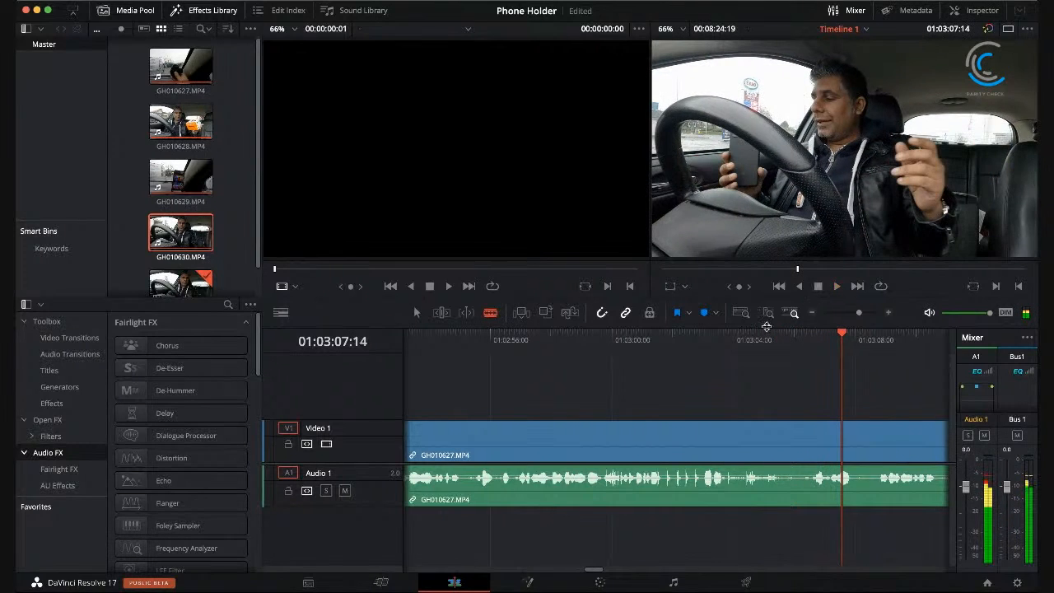
# Step: Replay the passage from 01:03:02:24 and split GH010627.MP4 at 01:03:06:14, where the unwanted camera movement ends
pyautogui.moveTo(756, 335); pyautogui.dragTo(701, 333)
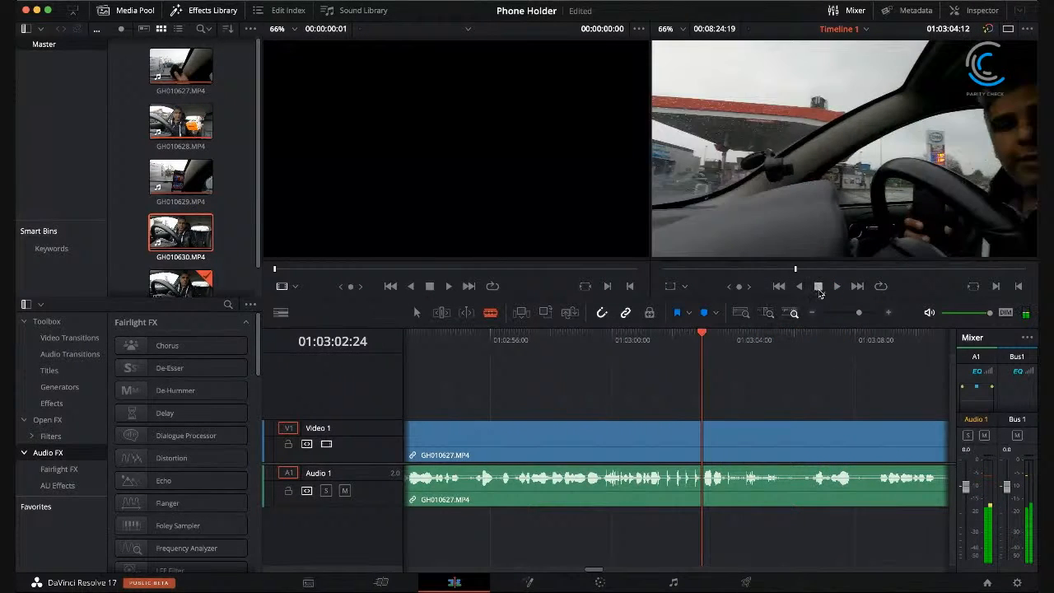
pyautogui.click(838, 286)
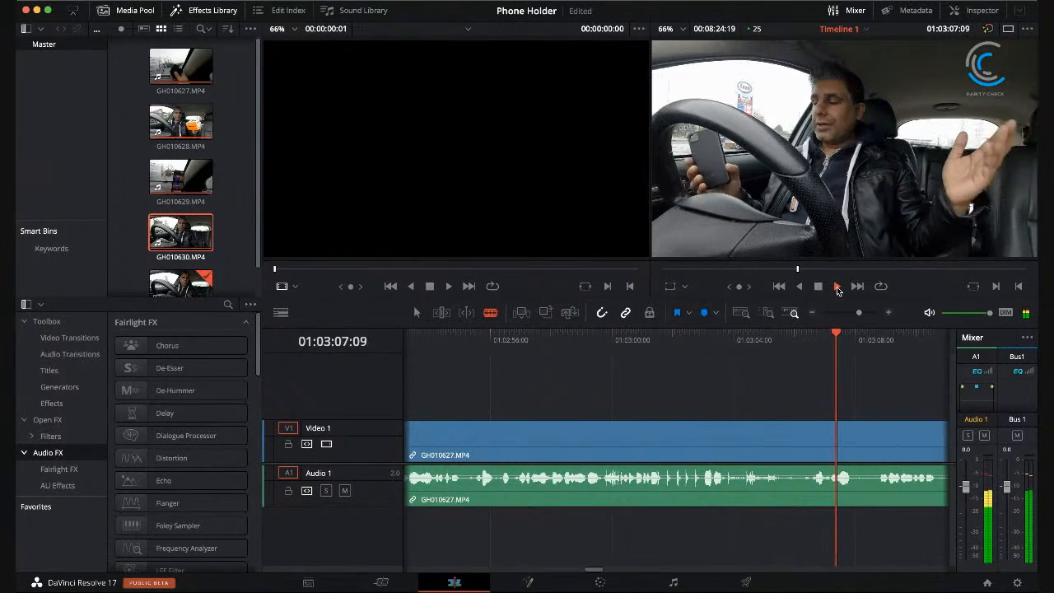
pyautogui.click(819, 288)
pyautogui.moveTo(800, 332); pyautogui.dragTo(859, 330)
pyautogui.moveTo(879, 332); pyautogui.dragTo(811, 338)
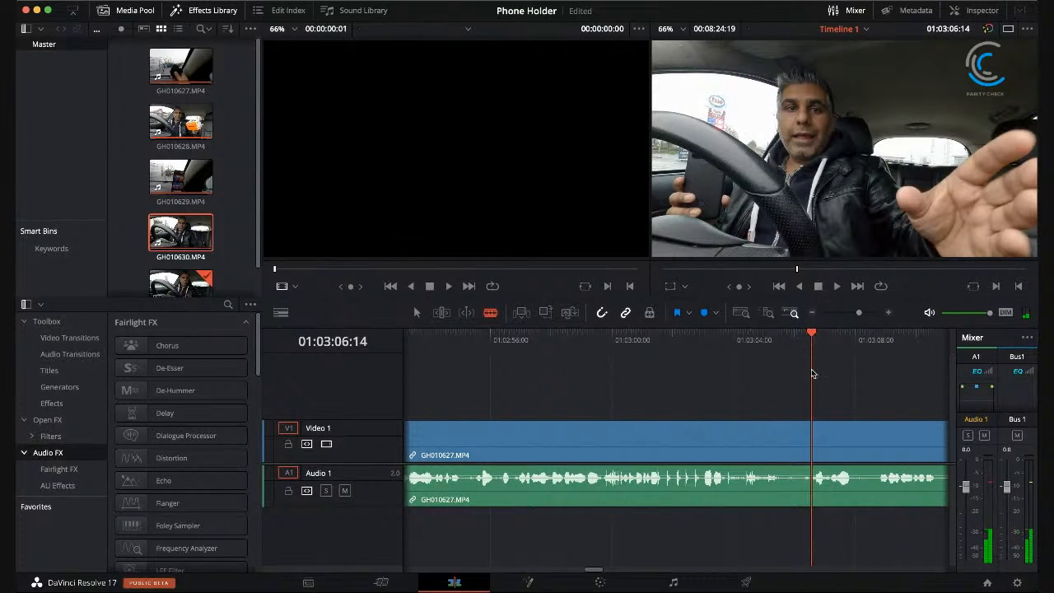
pyautogui.click(820, 440)
# Step: Split GH010627.MP4 at 01:03:03:19 and delete the section up to the 01:03:06:14 cut, closing the gap
pyautogui.moveTo(812, 333); pyautogui.dragTo(680, 340)
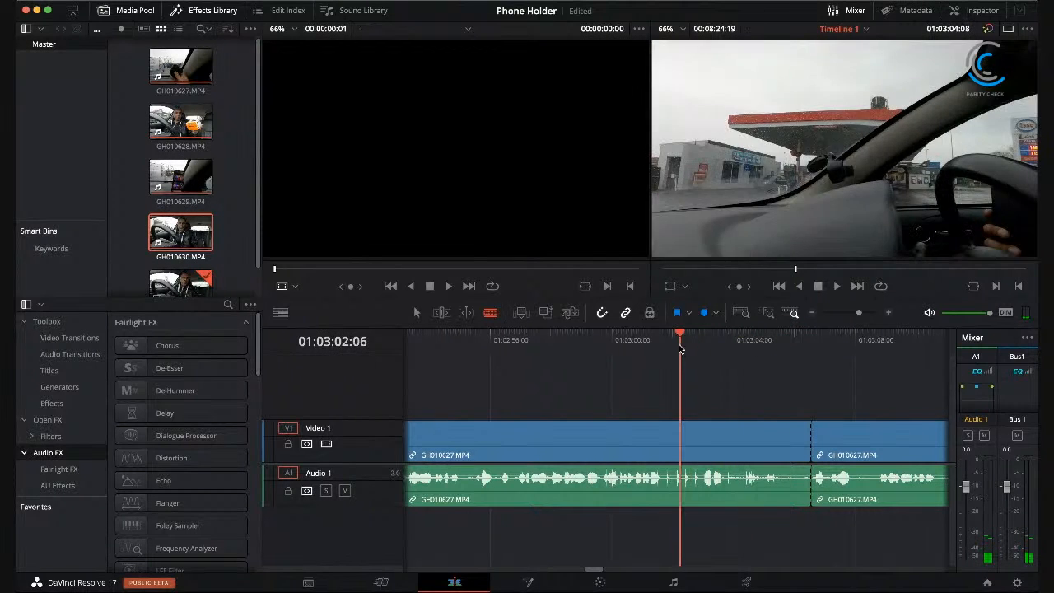
pyautogui.click(838, 287)
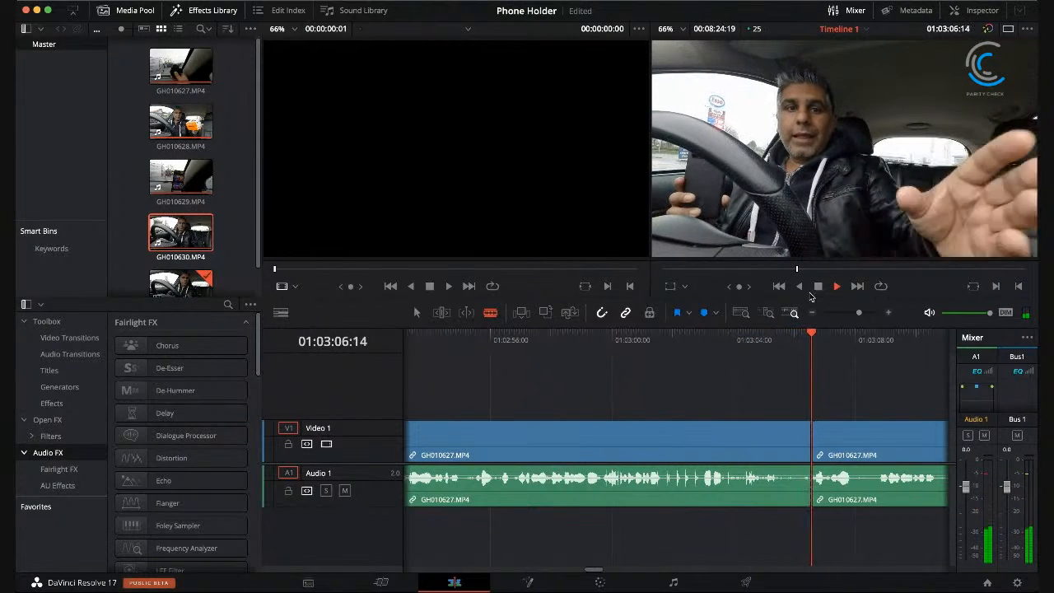
pyautogui.press('space')
pyautogui.moveTo(698, 333); pyautogui.dragTo(727, 338)
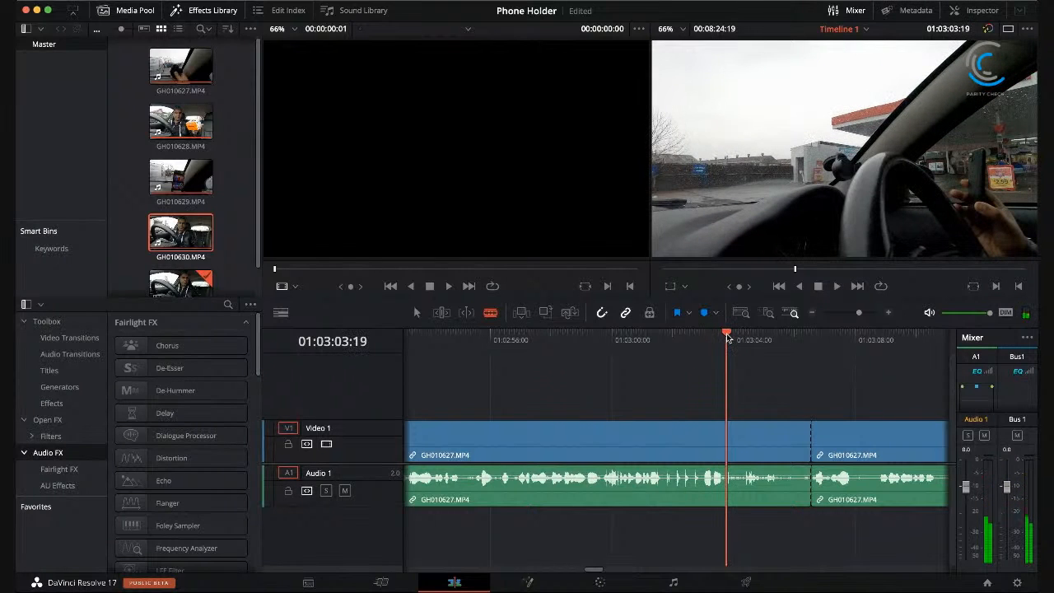
pyautogui.click(732, 434)
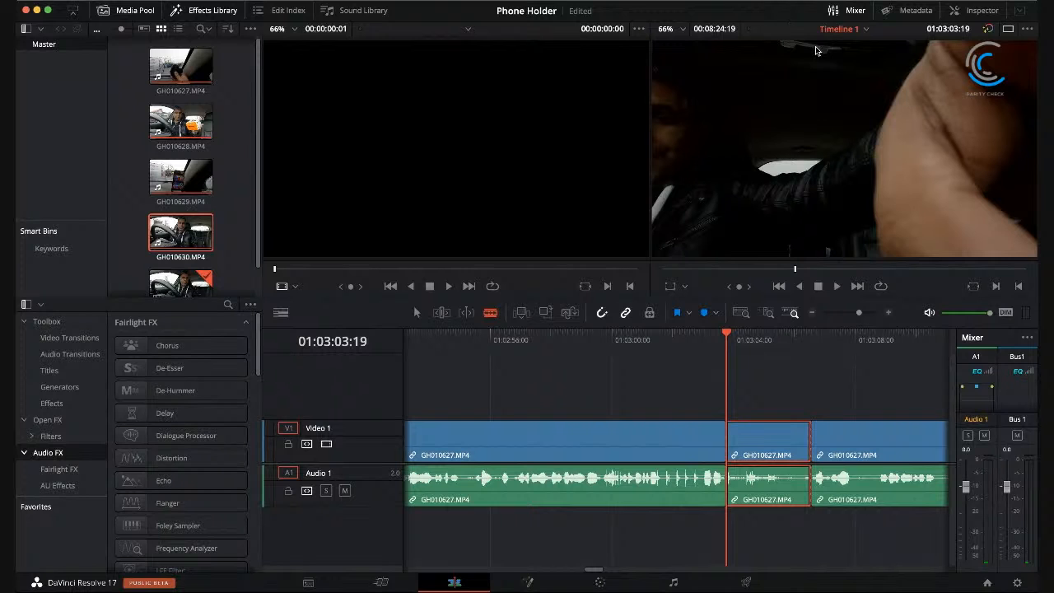
pyautogui.press('BackSpace')
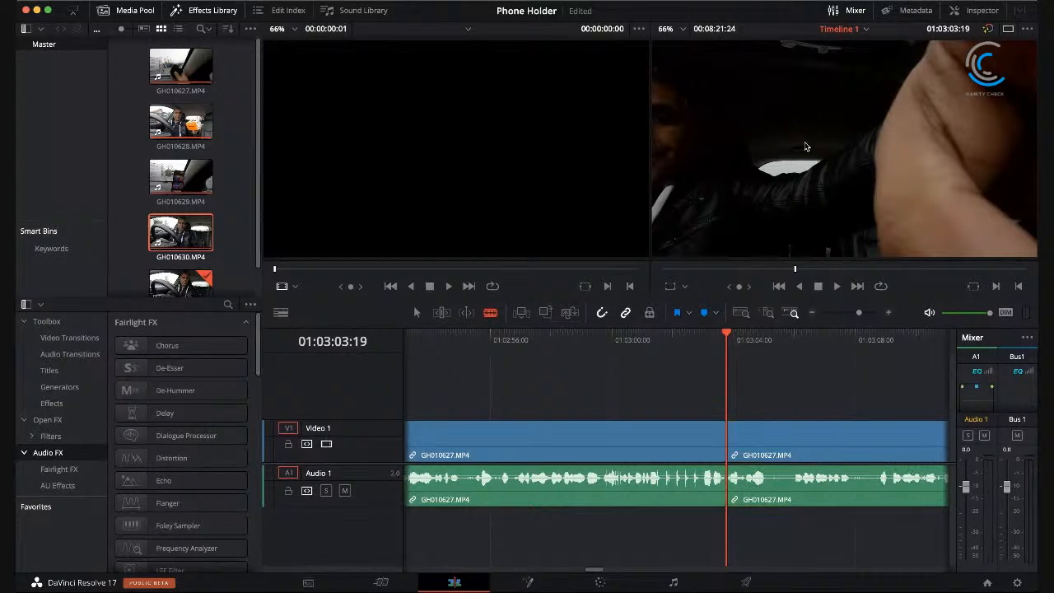
# Step: Play across the join at 01:03:03:19 to check the cut, and review the footage after it up to about 01:03:17
pyautogui.click(714, 332)
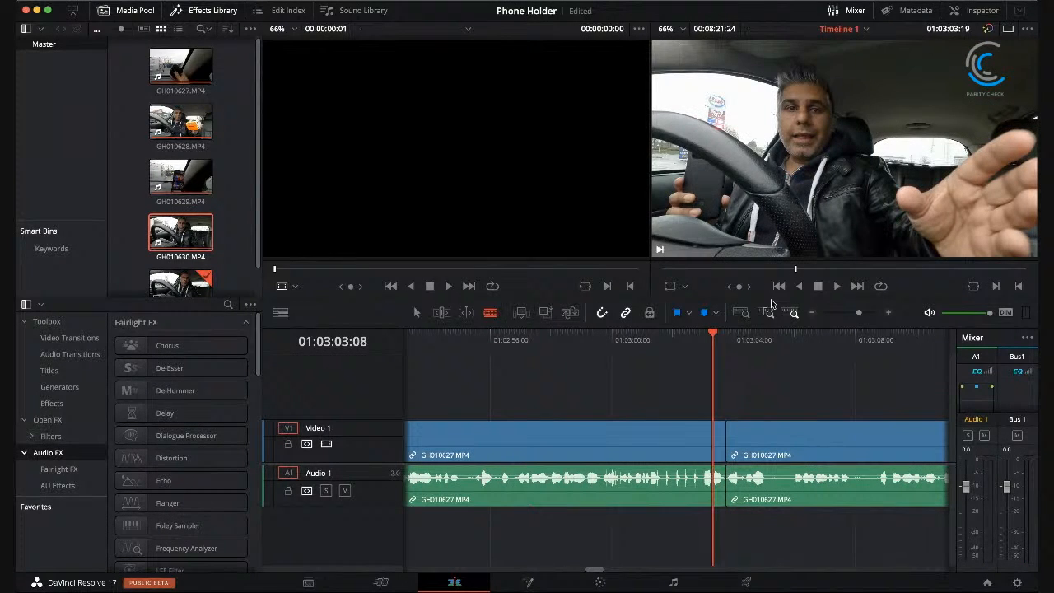
pyautogui.click(836, 286)
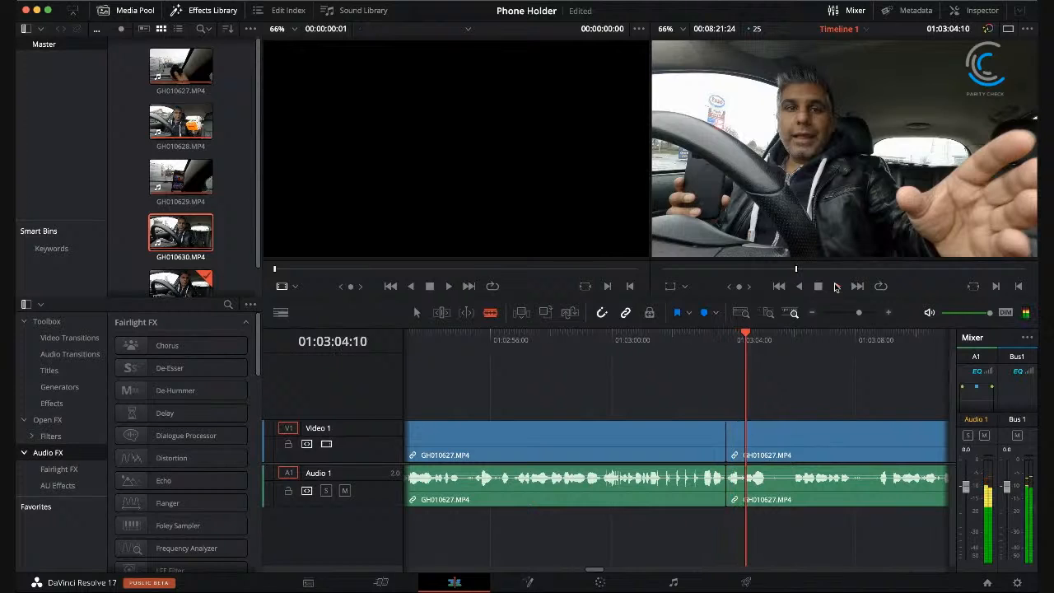
pyautogui.click(818, 288)
pyautogui.click(668, 335)
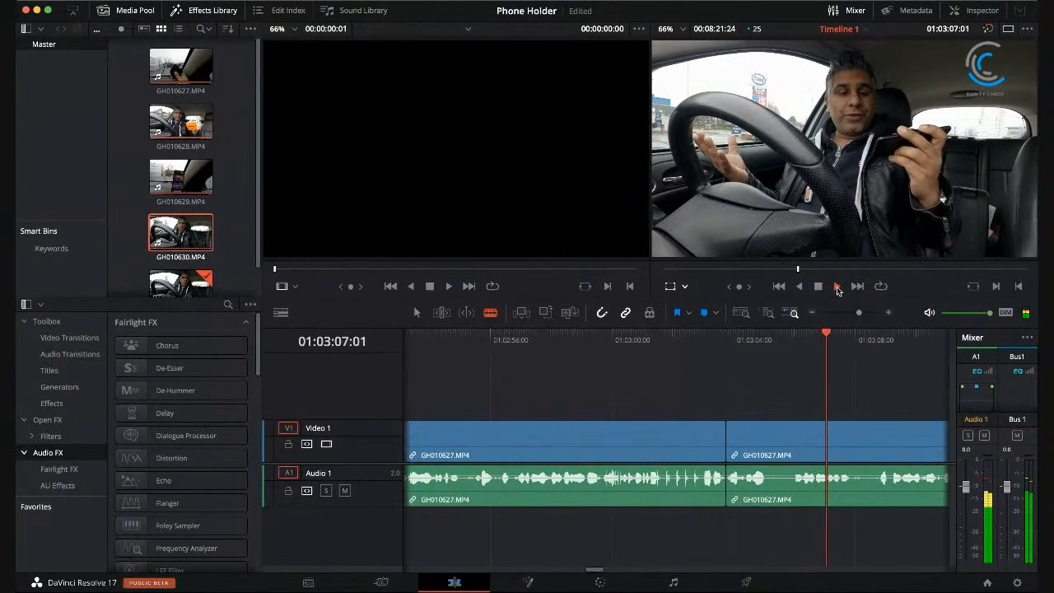
pyautogui.click(820, 287)
pyautogui.moveTo(728, 333); pyautogui.dragTo(705, 332)
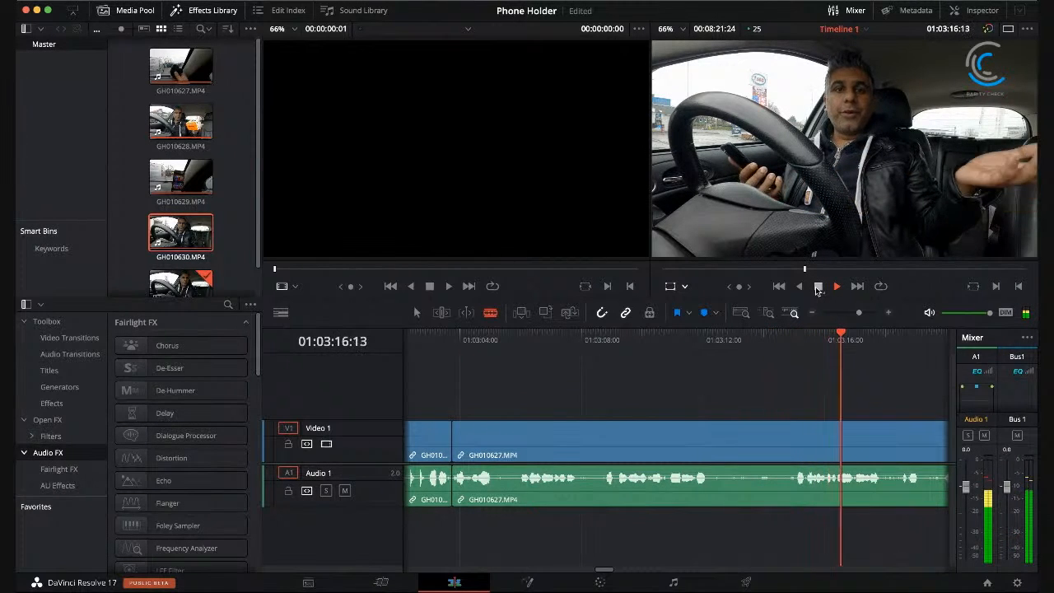
pyautogui.click(818, 287)
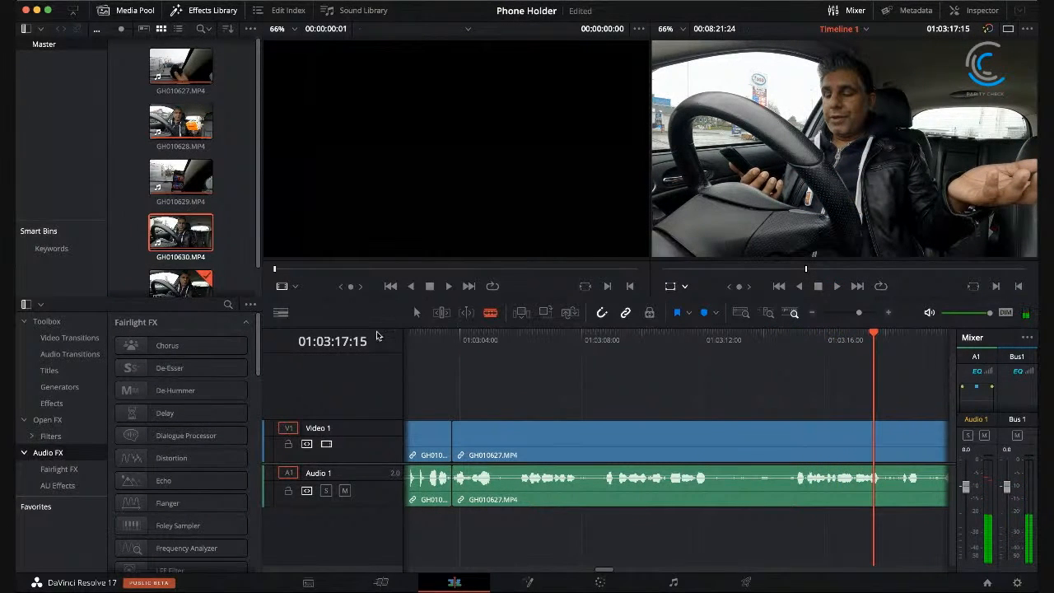
pyautogui.click(436, 336)
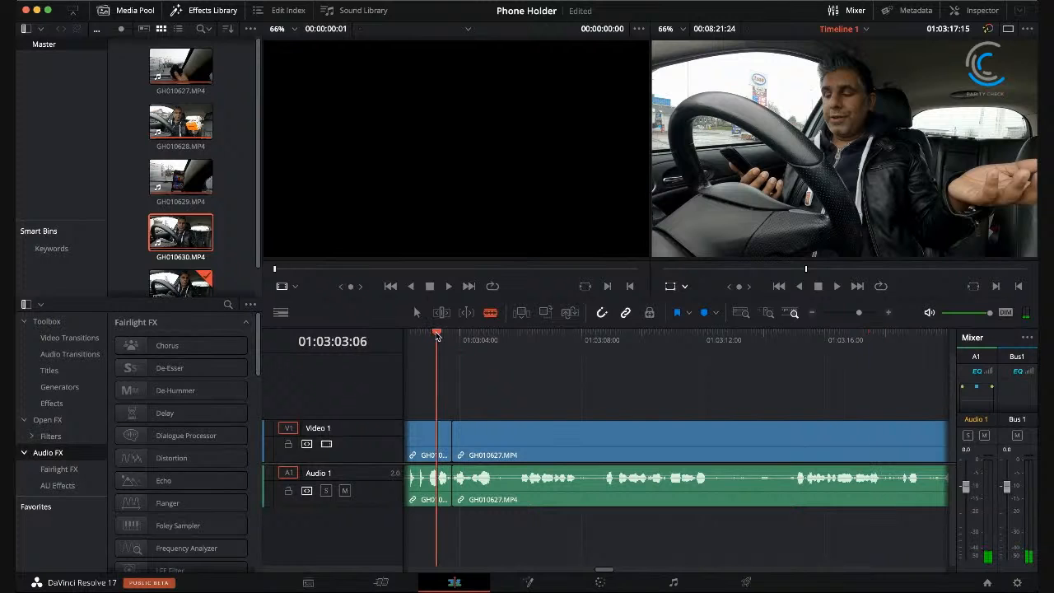
pyautogui.click(836, 287)
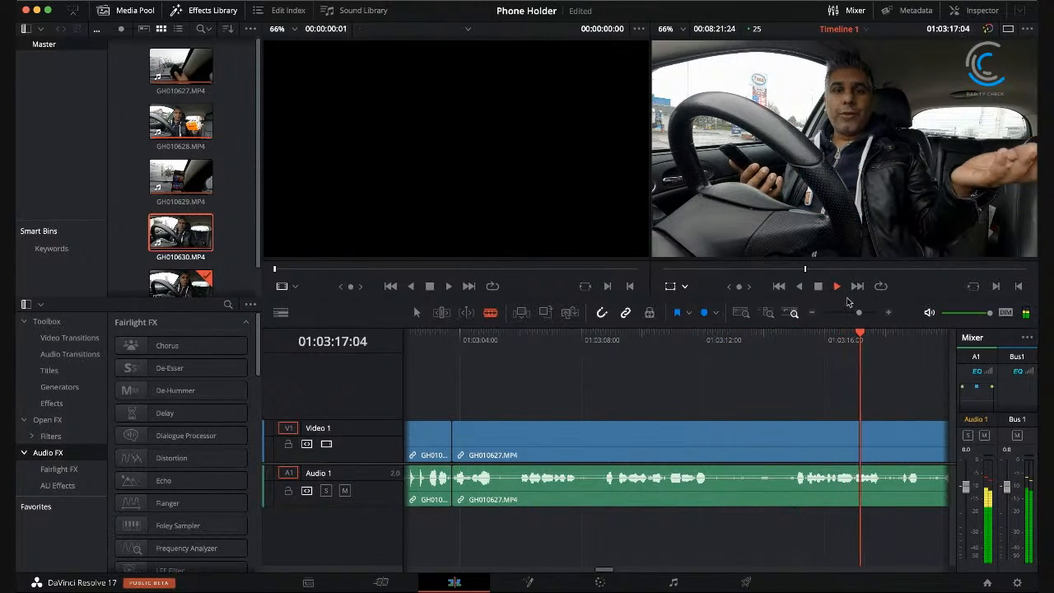
pyautogui.click(818, 286)
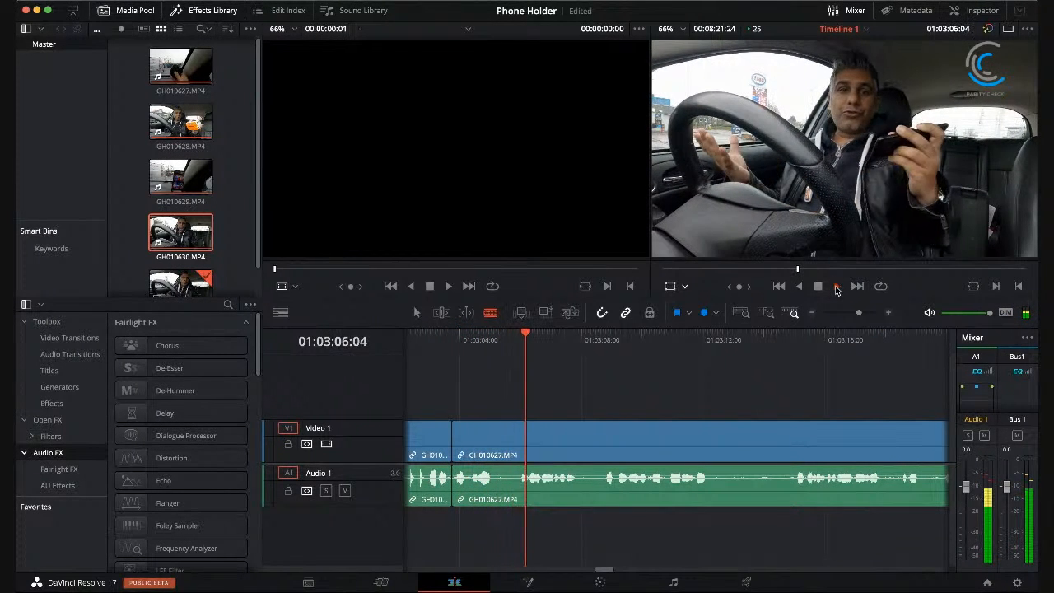
pyautogui.click(837, 286)
# Step: Split GH010627.MP4 at 01:03:07:22 and 01:03:15:01, and ripple delete the section between the two cuts
pyautogui.moveTo(590, 333); pyautogui.dragTo(577, 334)
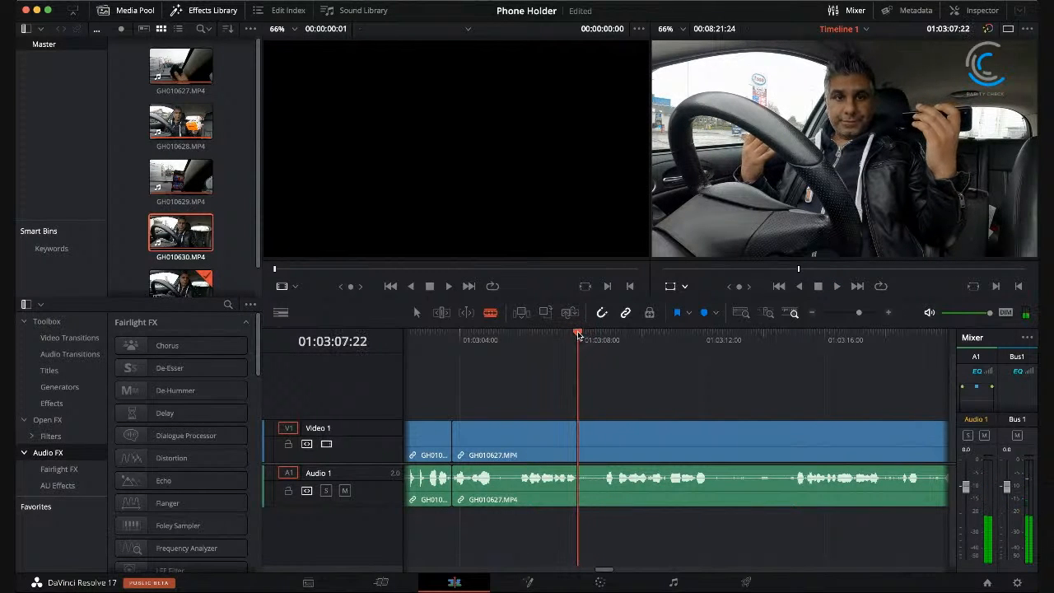
pyautogui.click(580, 439)
pyautogui.moveTo(588, 336); pyautogui.dragTo(794, 370)
pyautogui.press('Right')
pyautogui.press('a')
pyautogui.click(762, 436)
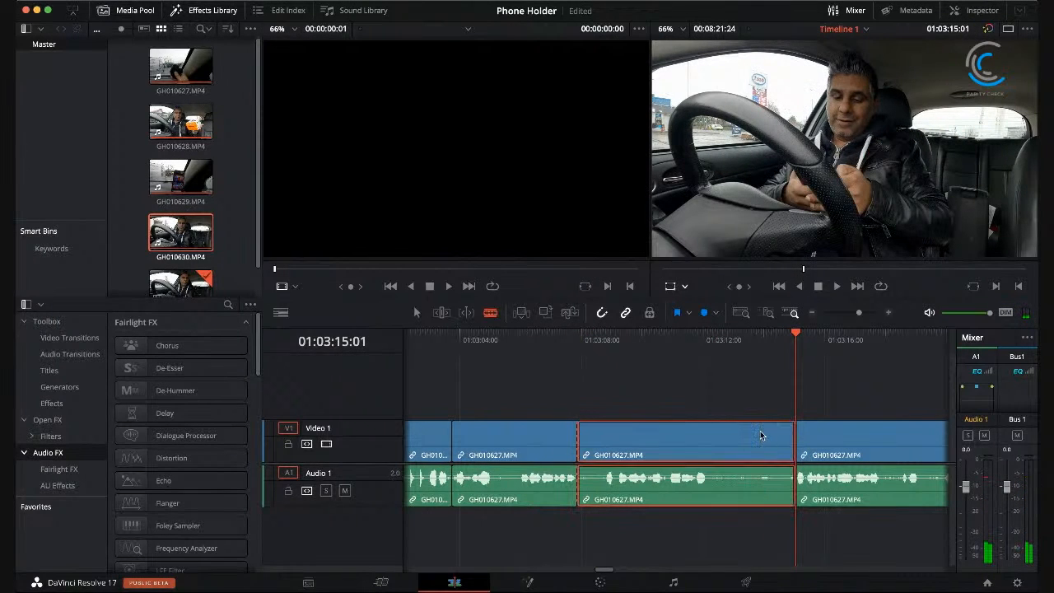
pyautogui.hotkey('shift', 'BackSpace')
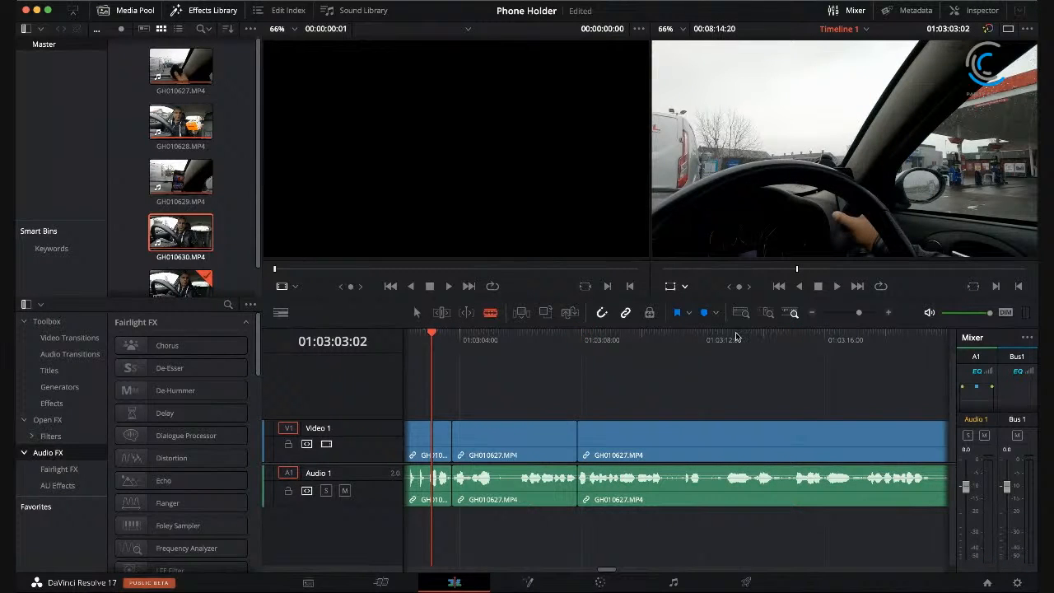
# Step: Review the new join, split GH010627.MP4 at 01:03:11:24 and 01:03:14:24, and delete the section between these cuts, closing the gap
pyautogui.click(836, 286)
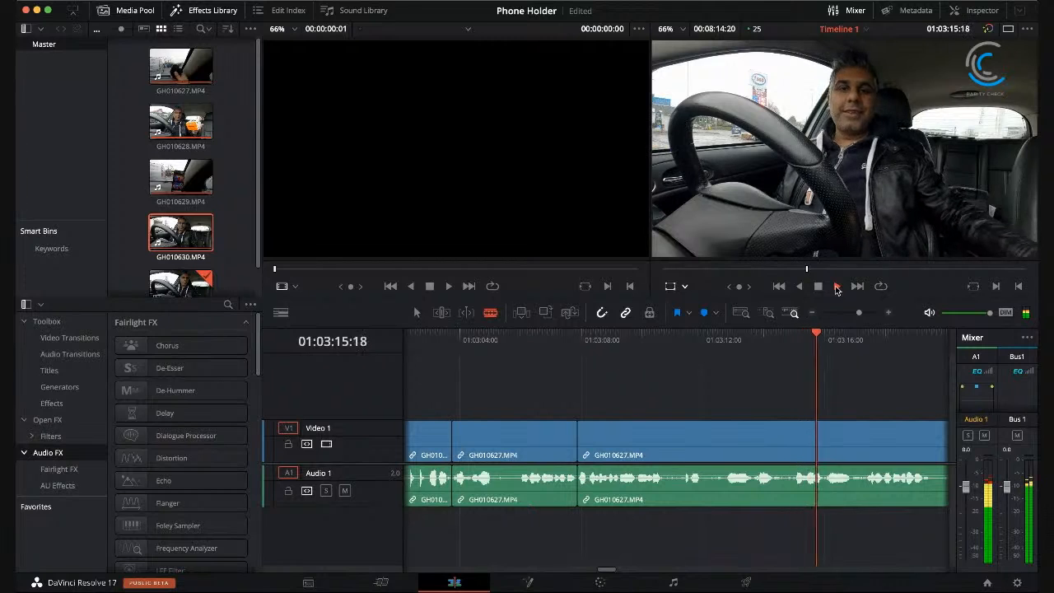
pyautogui.click(819, 289)
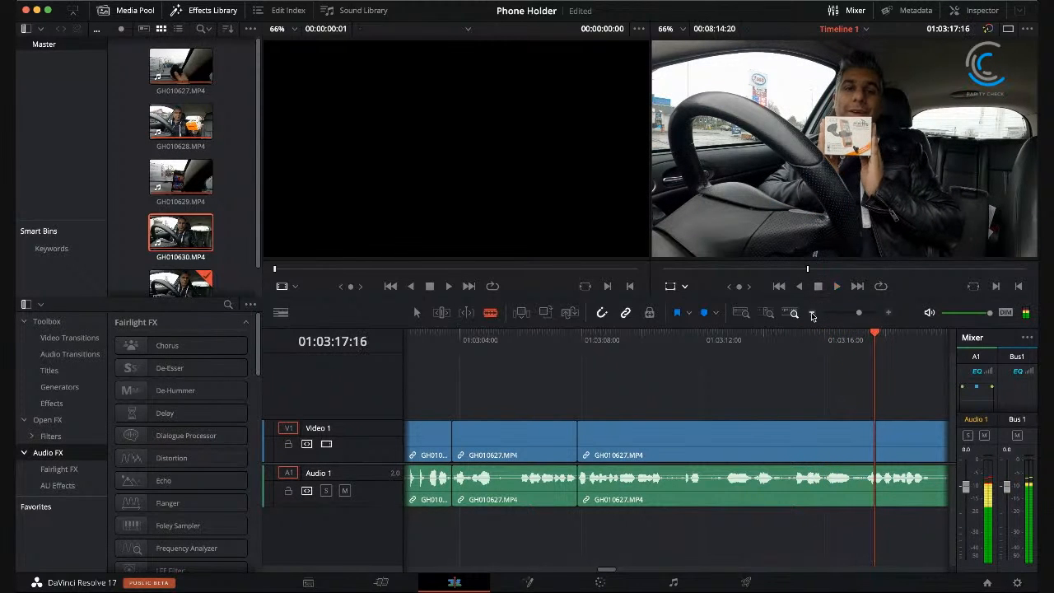
pyautogui.moveTo(657, 339); pyautogui.dragTo(702, 345)
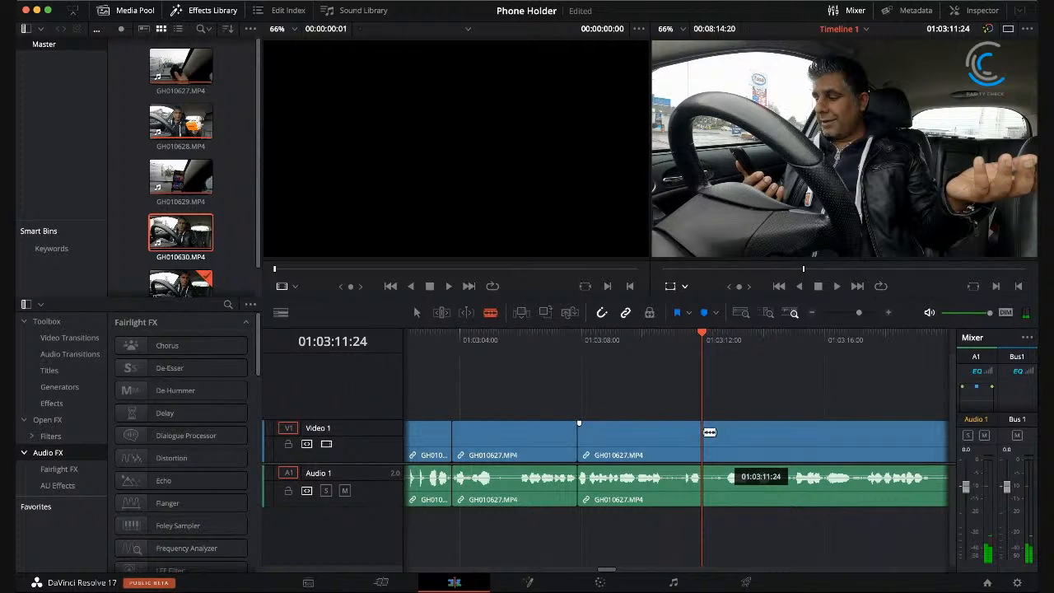
pyautogui.moveTo(701, 357); pyautogui.dragTo(793, 356)
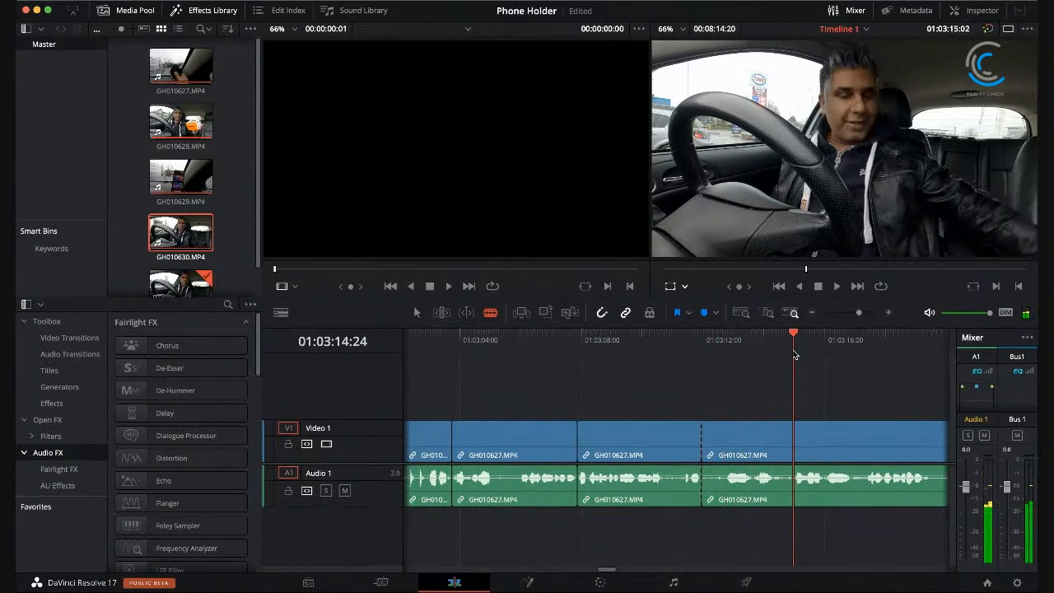
pyautogui.click(795, 427)
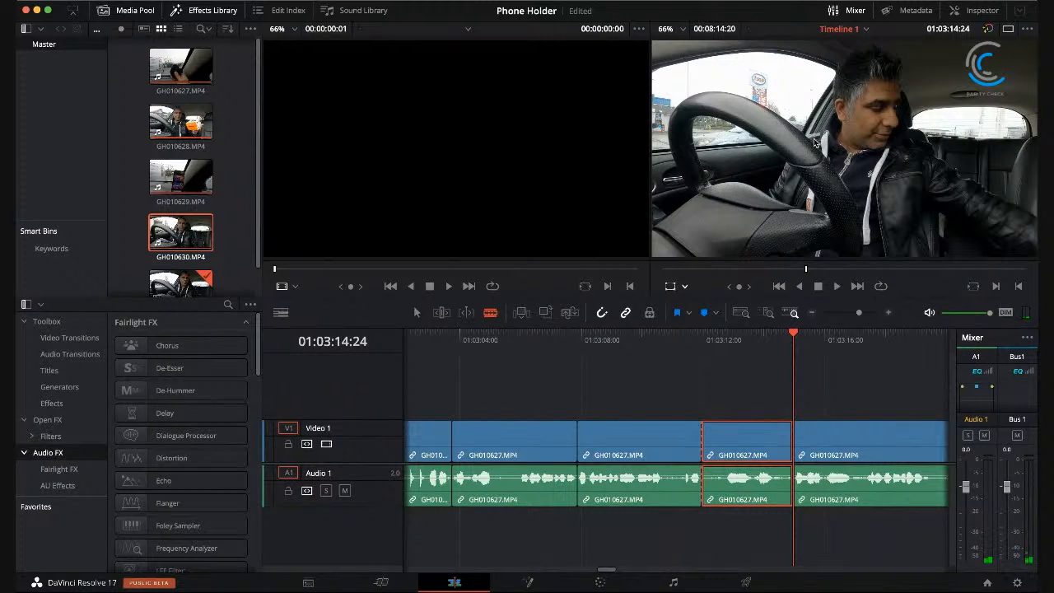
pyautogui.press('Delete')
# Step: Play across the joins from 01:03:05:20 and continue reviewing the footage up to about 01:03:54
pyautogui.click(665, 334)
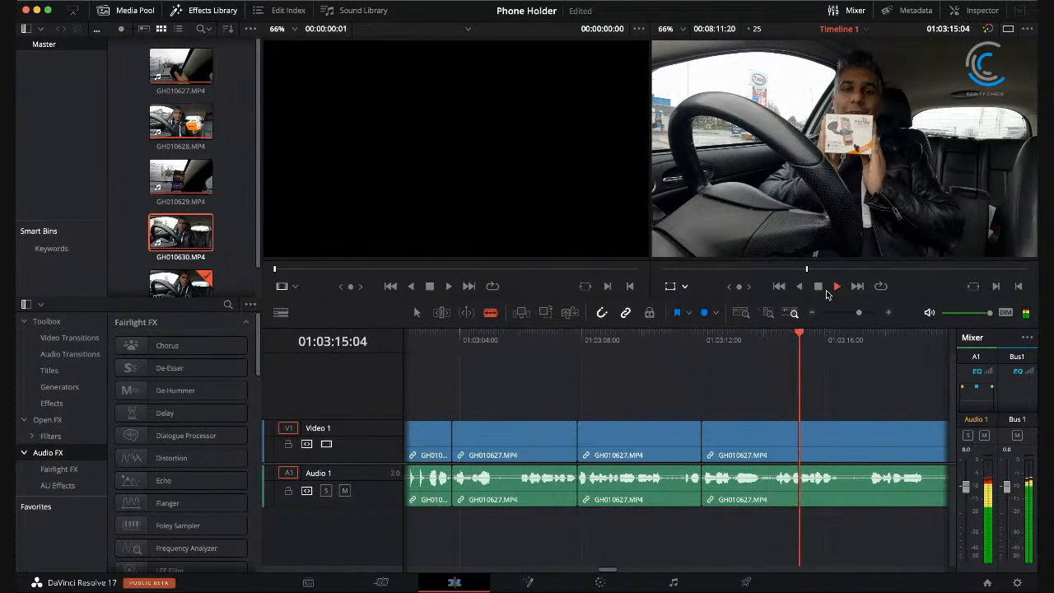
pyautogui.click(819, 287)
pyautogui.click(514, 335)
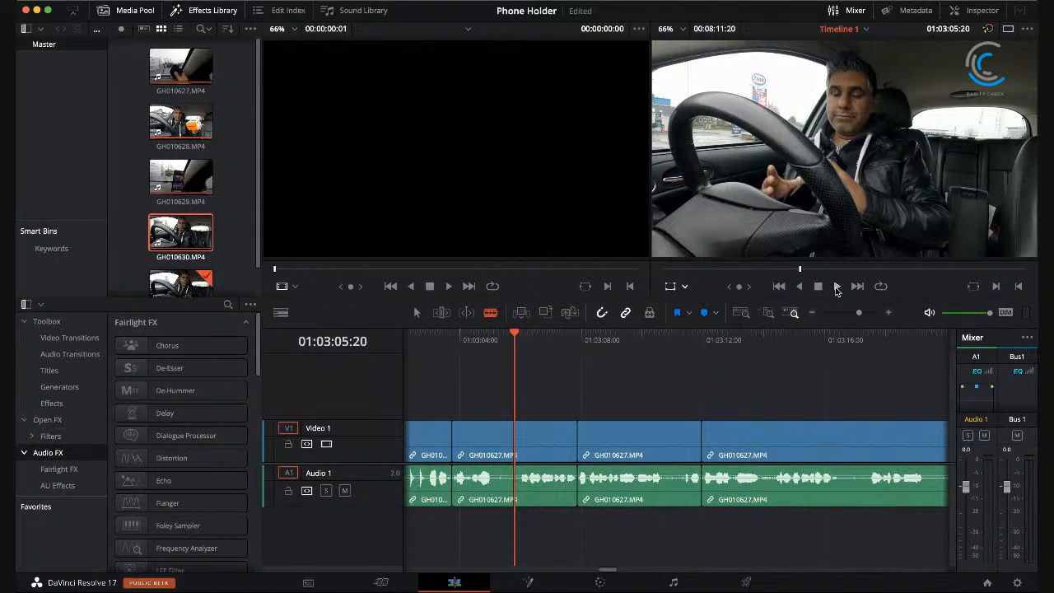
pyautogui.click(836, 288)
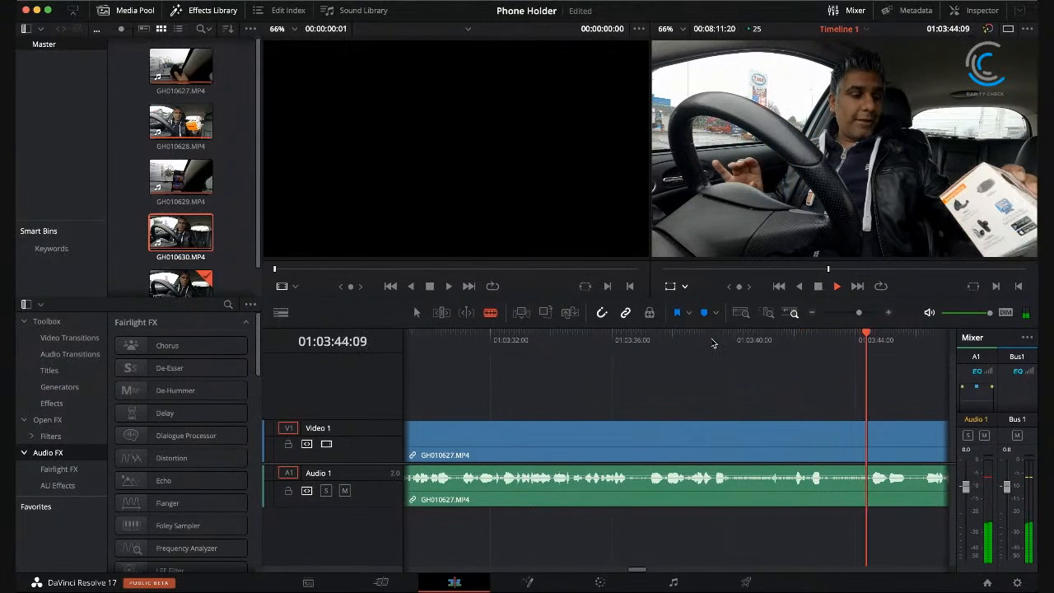
pyautogui.click(817, 287)
pyautogui.click(837, 288)
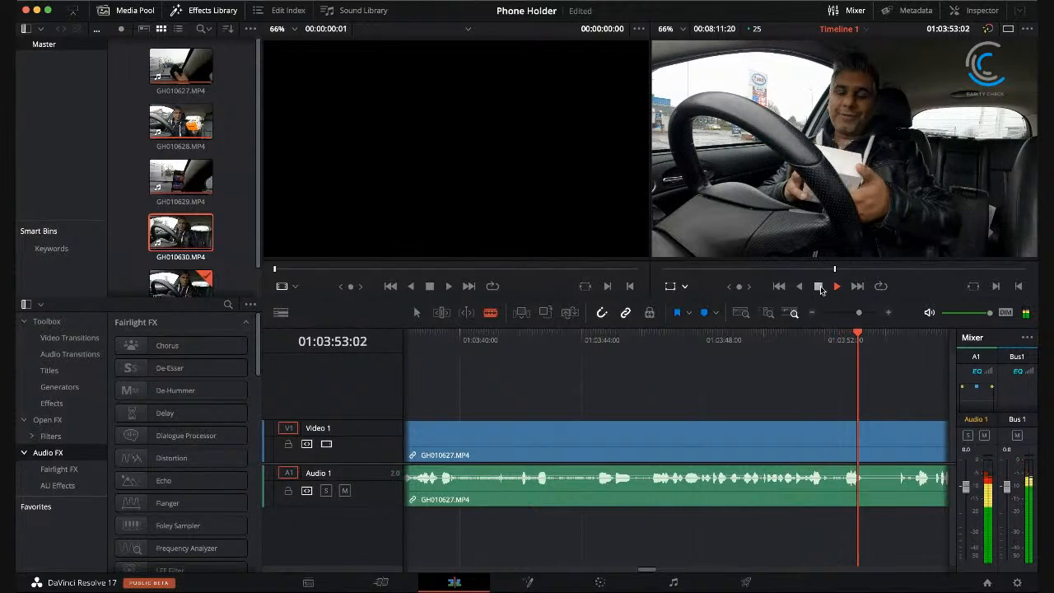
pyautogui.click(819, 287)
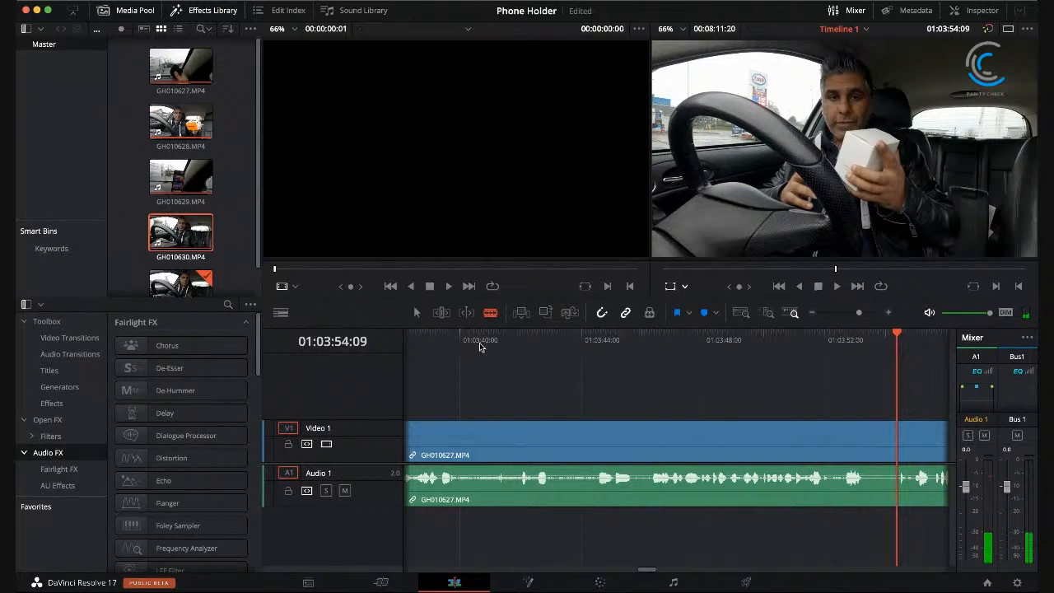
# Step: Replay the passage, split GH010627.MP4 at 01:03:36:14 and 01:03:50:24, and delete the section between these cuts, closing the gap
pyautogui.moveTo(429, 333); pyautogui.dragTo(488, 336)
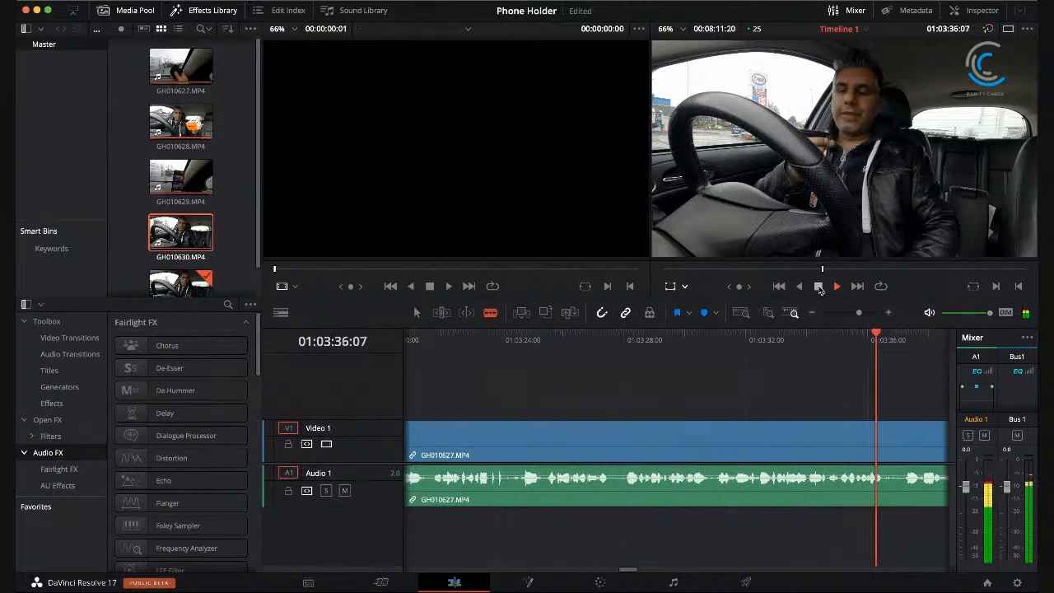
pyautogui.click(888, 440)
pyautogui.moveTo(625, 573); pyautogui.dragTo(640, 575)
pyautogui.click(837, 286)
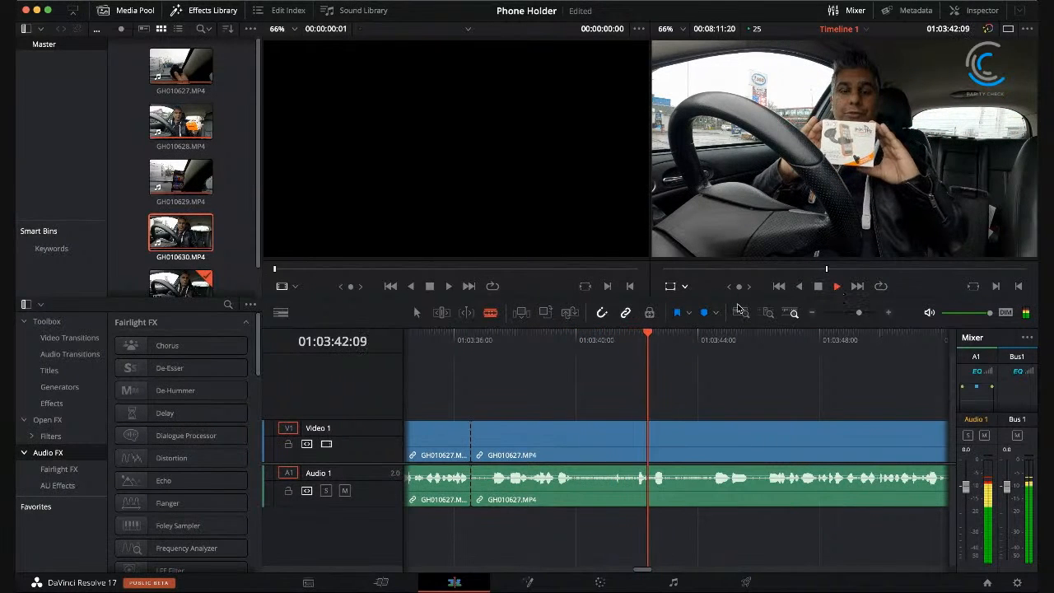
pyautogui.press('space')
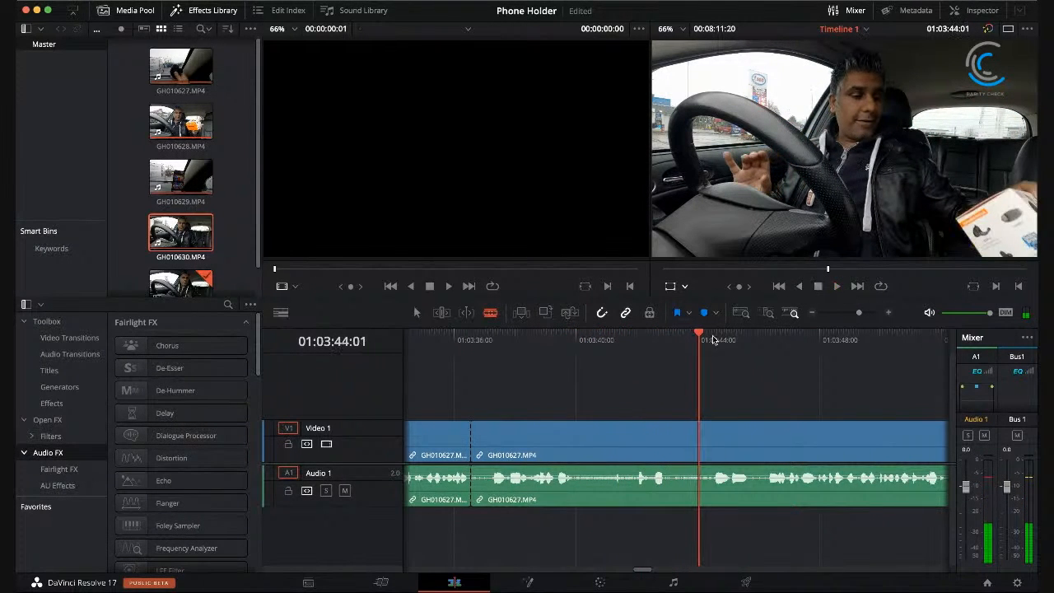
pyautogui.moveTo(700, 336); pyautogui.dragTo(909, 350)
pyautogui.click(882, 450)
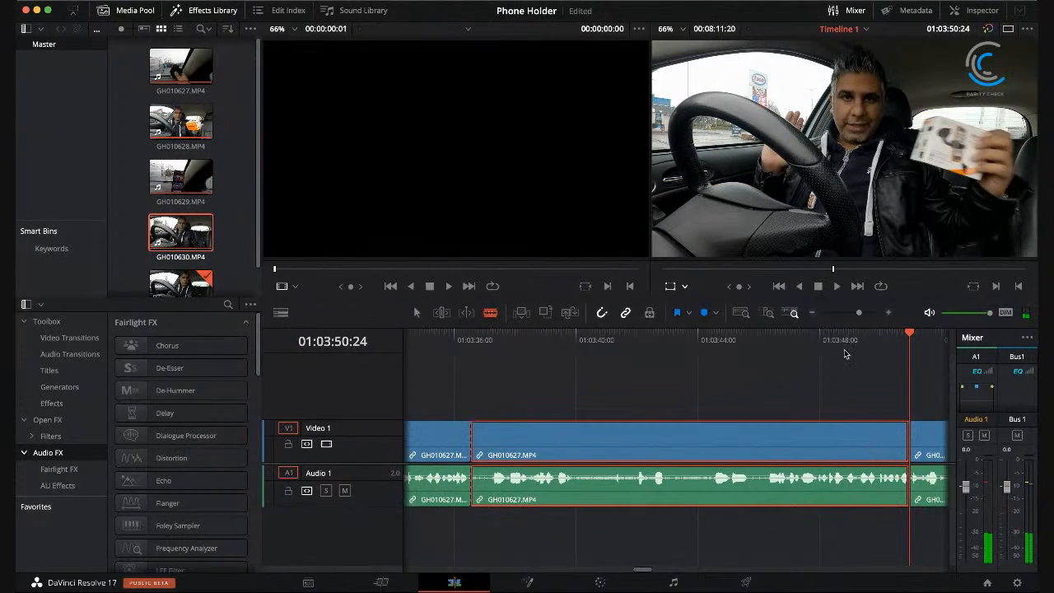
pyautogui.press('Delete')
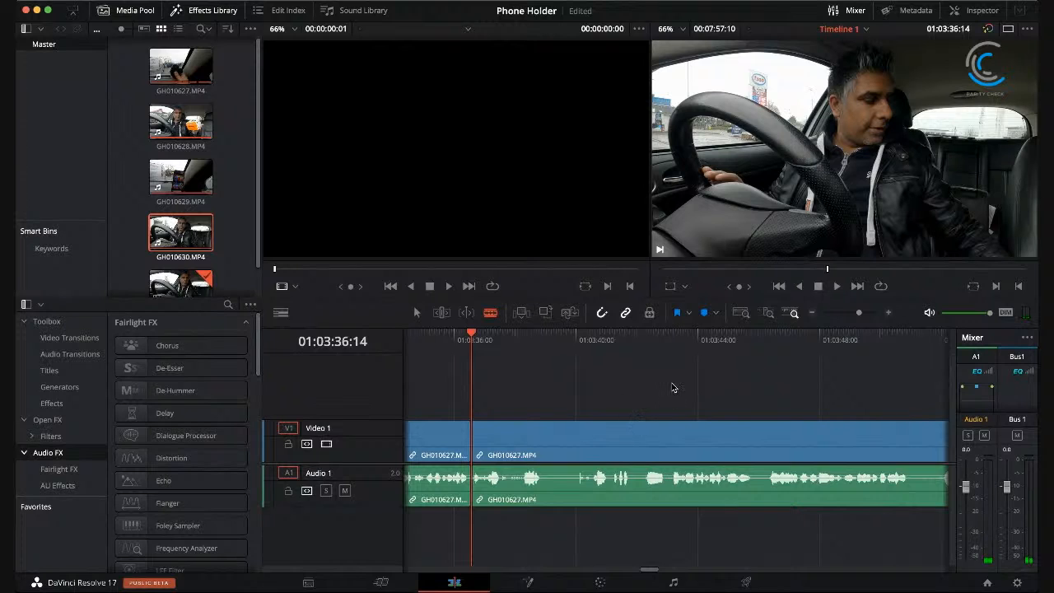
# Step: Replay the footage after the join at 01:03:36:14, up to where the phone holder's box is shown to the camera
pyautogui.moveTo(472, 331); pyautogui.dragTo(505, 333)
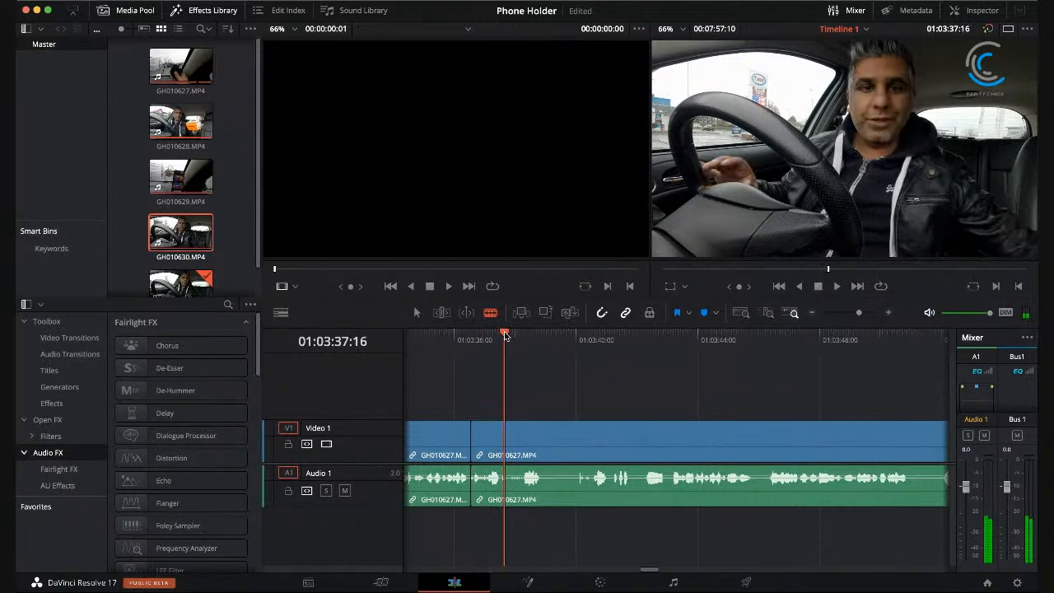
pyautogui.click(837, 285)
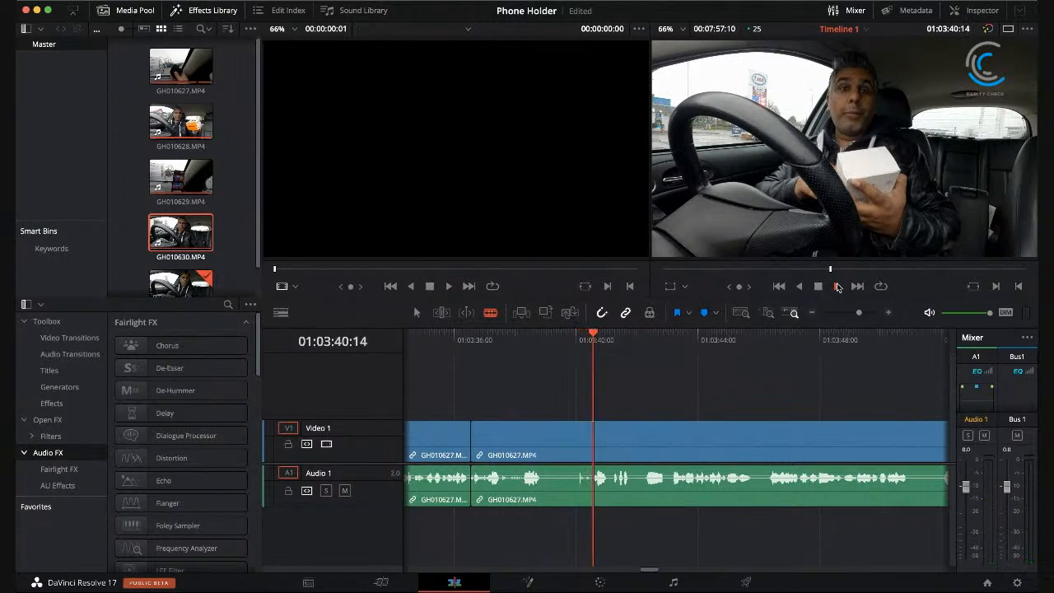
pyautogui.press('space')
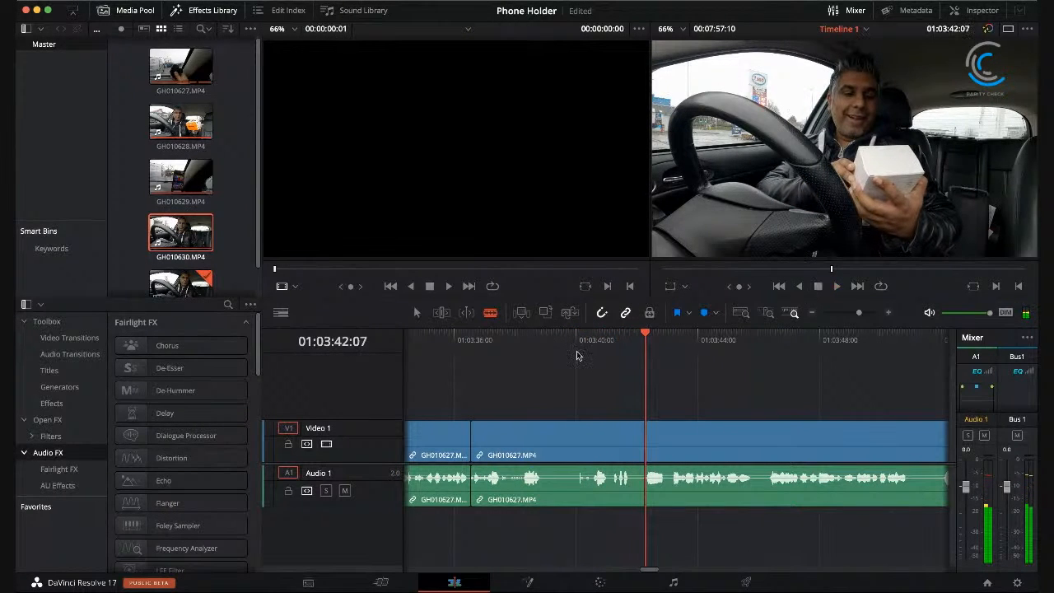
pyautogui.click(515, 338)
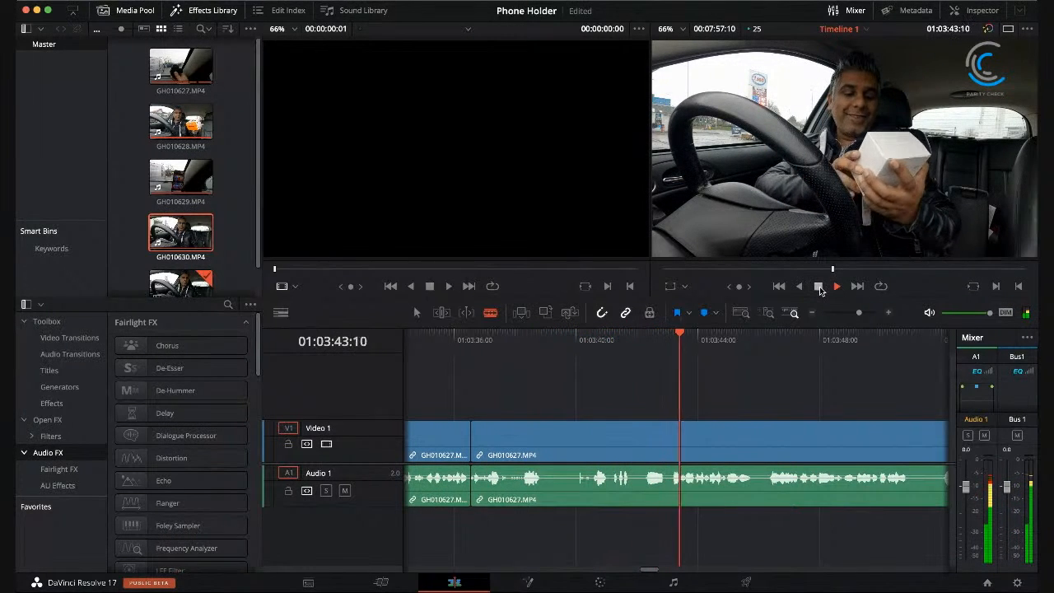
pyautogui.click(819, 287)
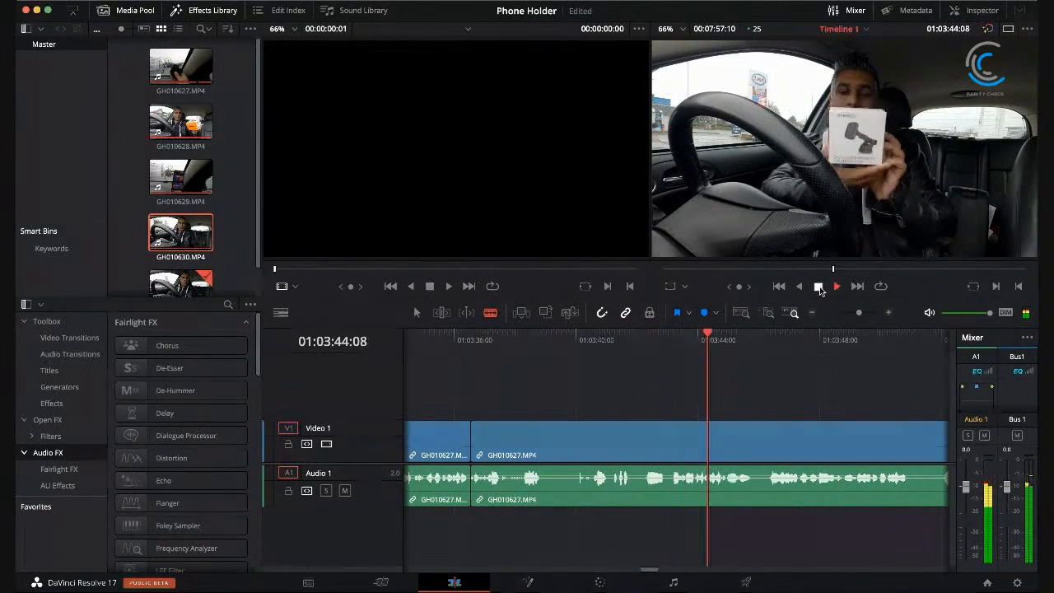
# Step: Split GH010627.MP4 at 01:03:40:12 and ripple delete the section back to the 01:03:36:14 cut
pyautogui.click(588, 336)
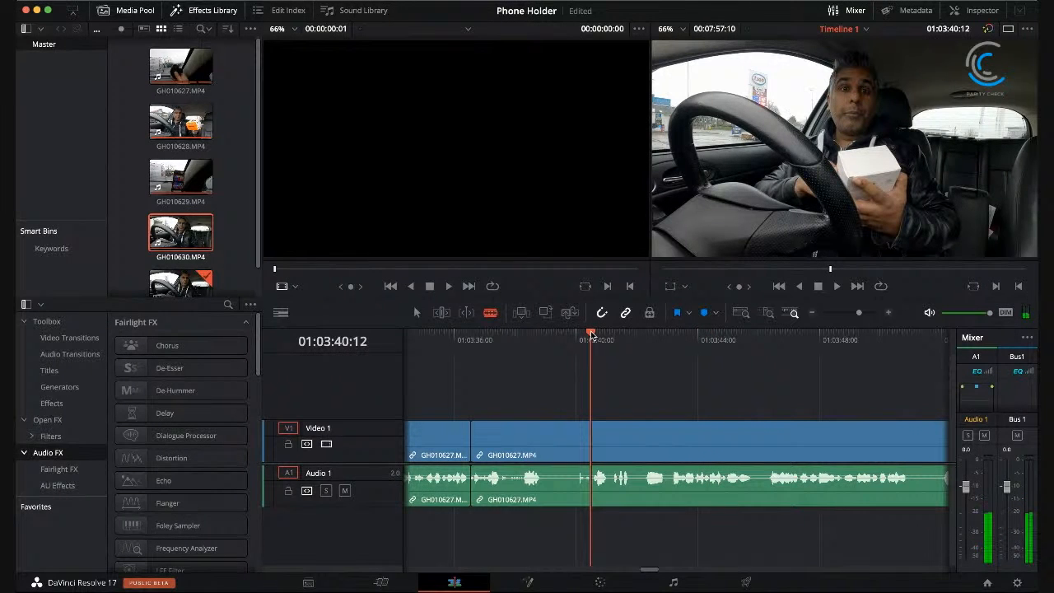
pyautogui.click(549, 443)
pyautogui.hotkey('shift', 'BackSpace')
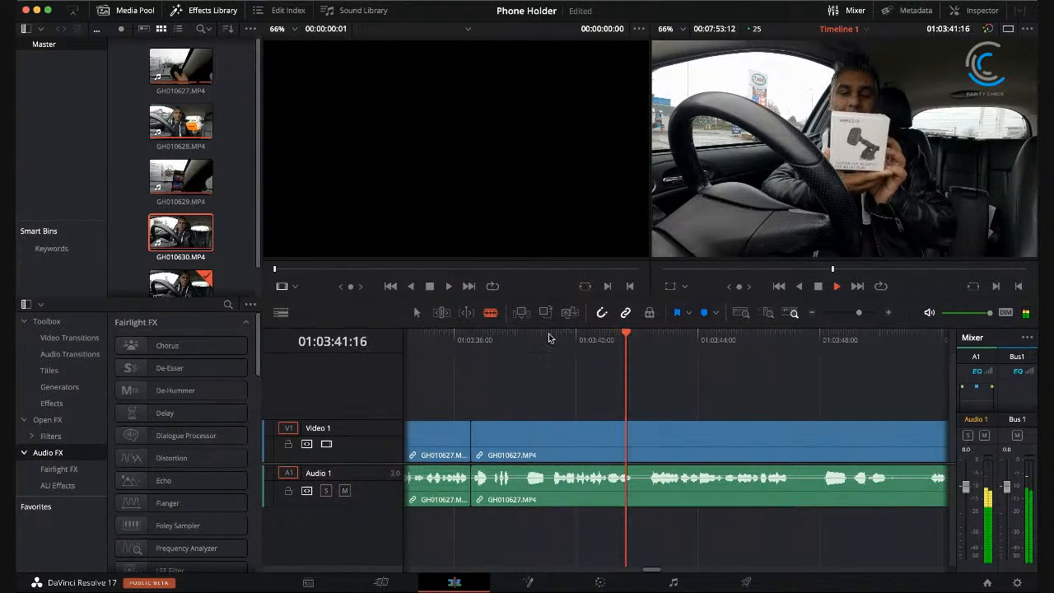
# Step: Replay the footage after the join at 01:03:36:14 and split GH010627.MP4 at 01:03:39:04
pyautogui.click(524, 338)
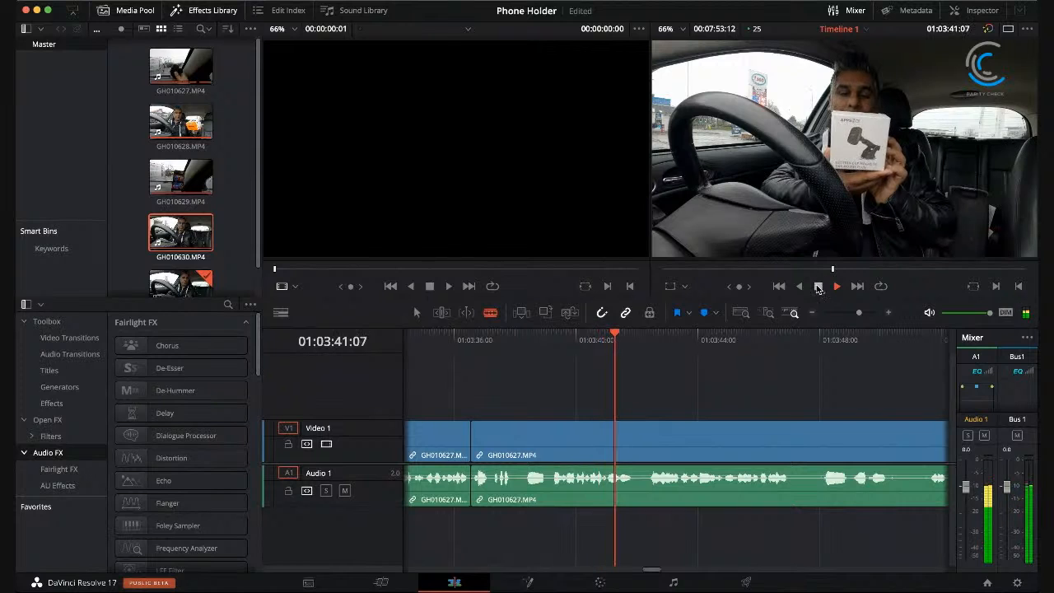
pyautogui.click(819, 288)
pyautogui.click(551, 336)
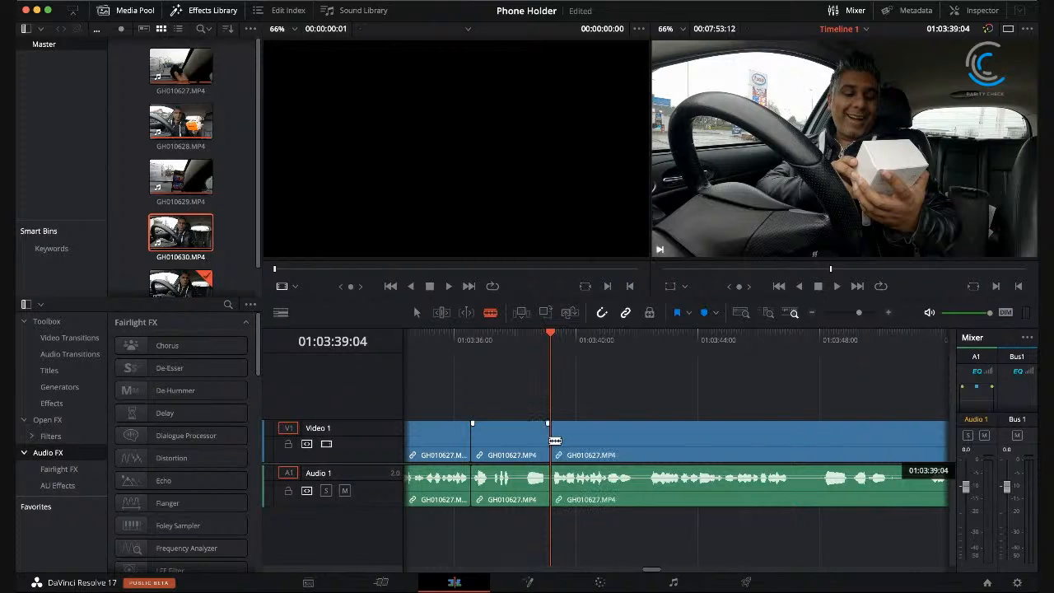
# Step: Ripple delete the GH010627.MP4 section between 01:03:36:14 and 01:03:39:04, and replay the footage up to 01:03:50:24
pyautogui.click(526, 439)
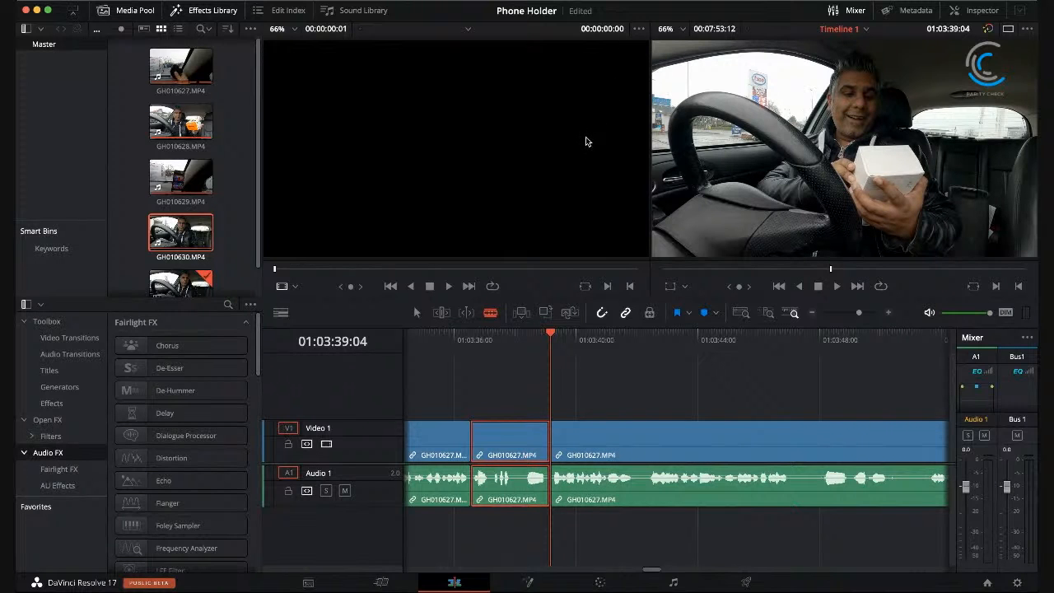
pyautogui.hotkey('shift', 'BackSpace')
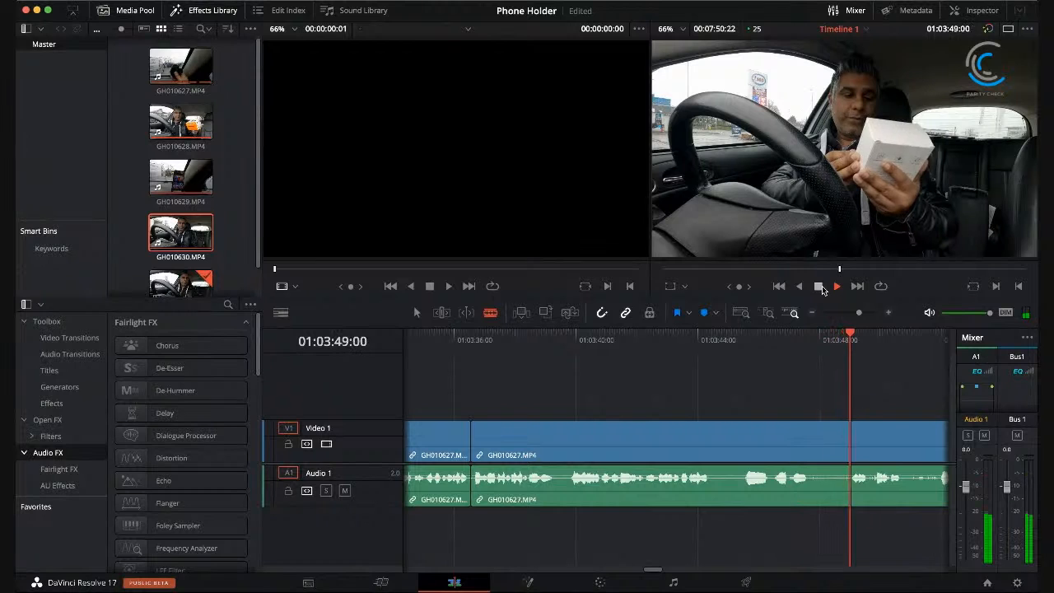
pyautogui.click(820, 287)
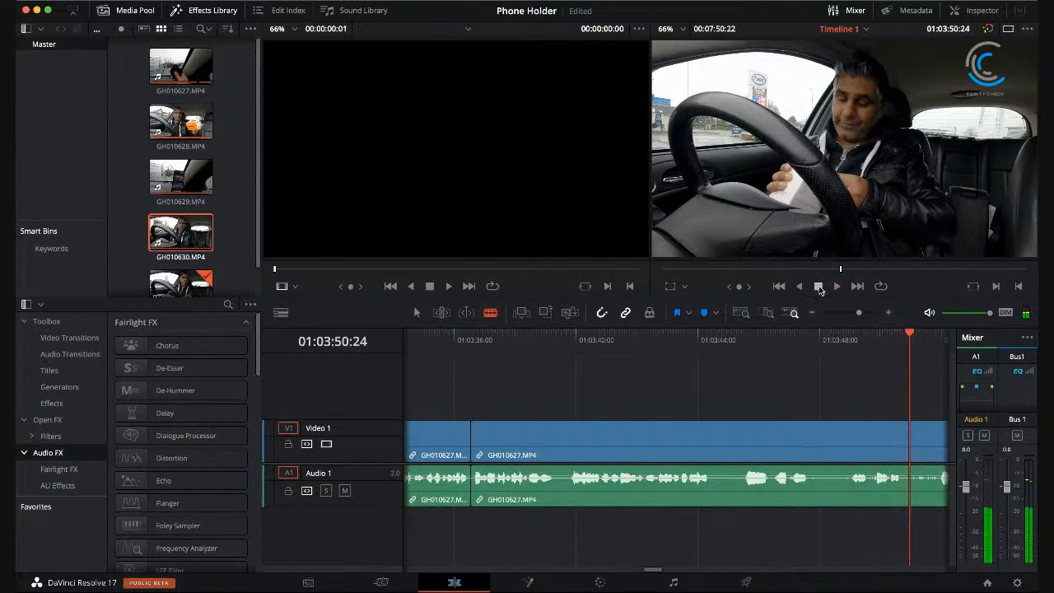
# Step: Split GH010627.MP4 at 01:03:44:10 and 01:03:49:00 and delete the section between these cuts, closing the gap
pyautogui.moveTo(702, 346); pyautogui.dragTo(710, 340)
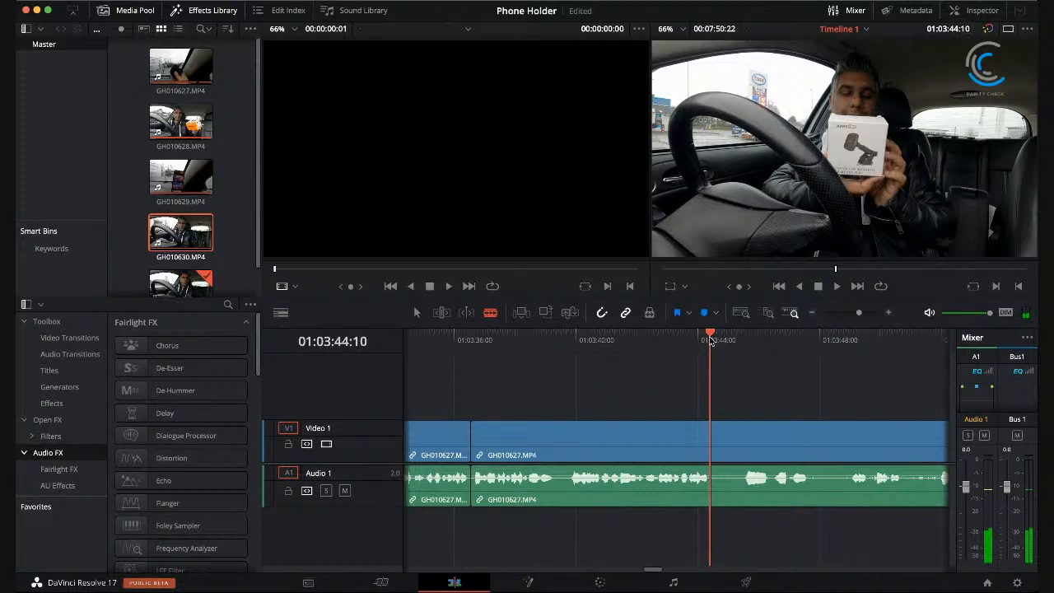
pyautogui.click(719, 439)
pyautogui.moveTo(710, 334); pyautogui.dragTo(854, 365)
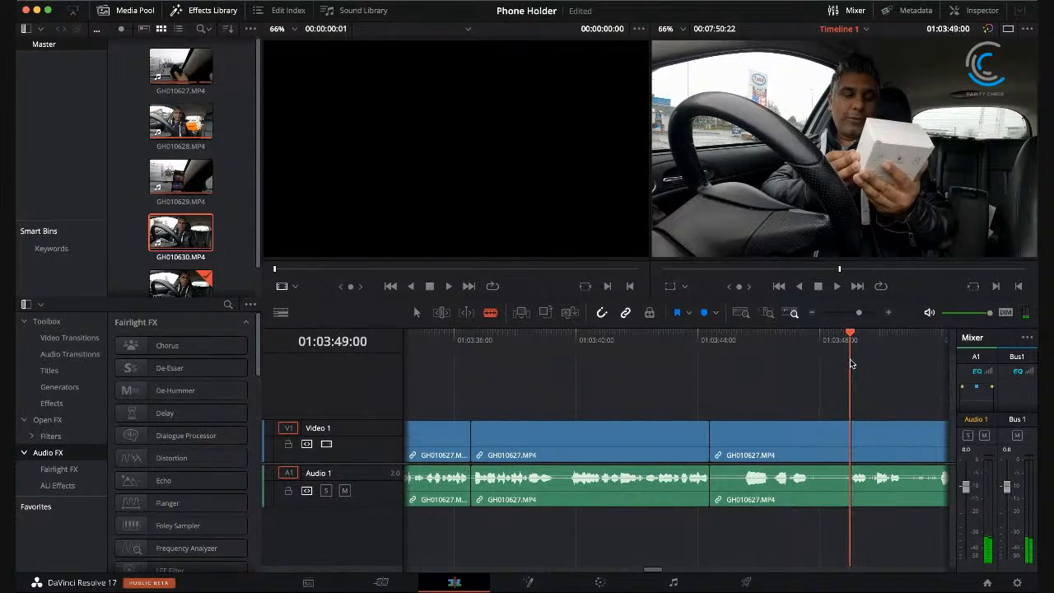
pyautogui.click(767, 449)
pyautogui.press('BackSpace')
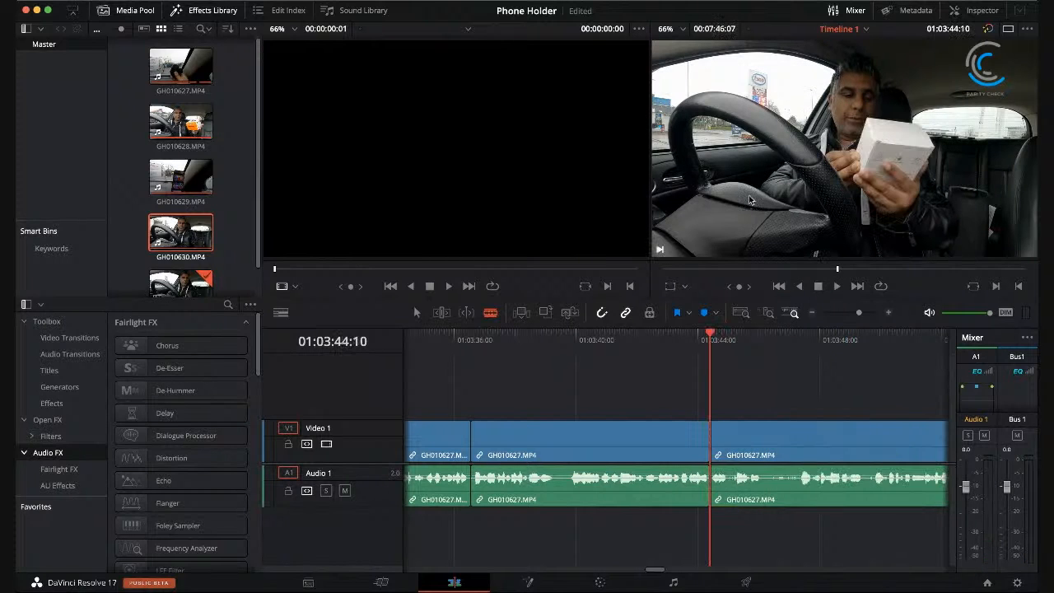
# Step: Replay the footage from 01:03:40:15 through the end of GH010627.MP4 into GH010628.MP4, and return the playhead to 01:04:34:05
pyautogui.moveTo(655, 336); pyautogui.dragTo(594, 335)
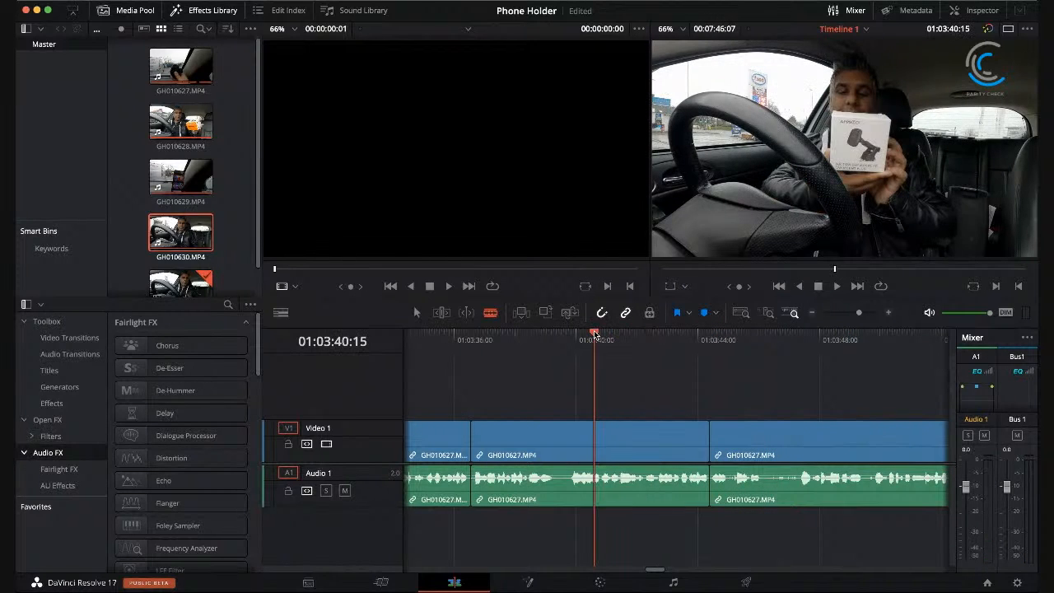
pyautogui.click(838, 288)
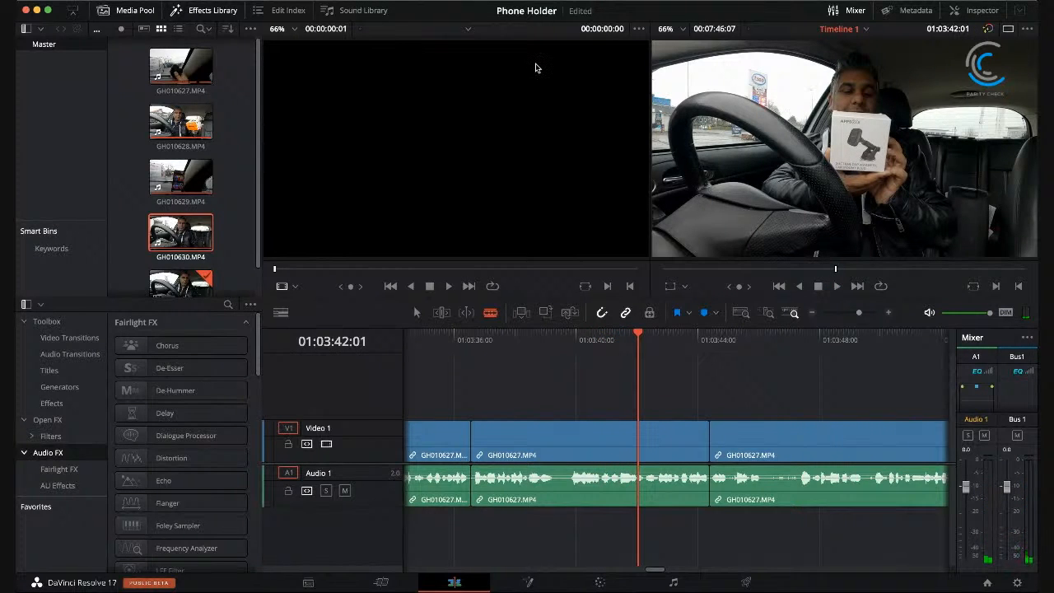
pyautogui.click(838, 286)
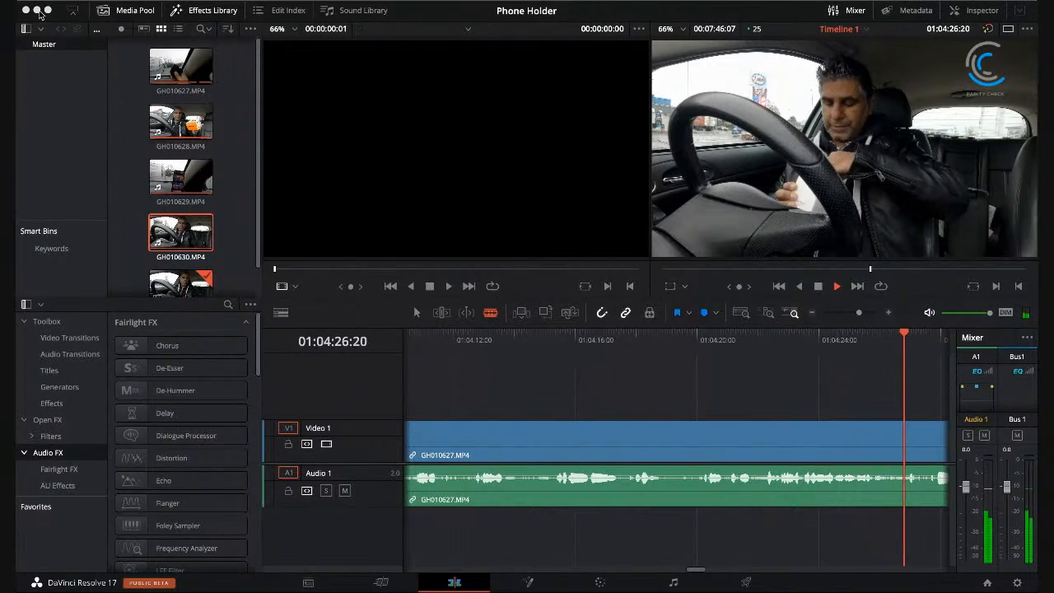
pyautogui.click(820, 287)
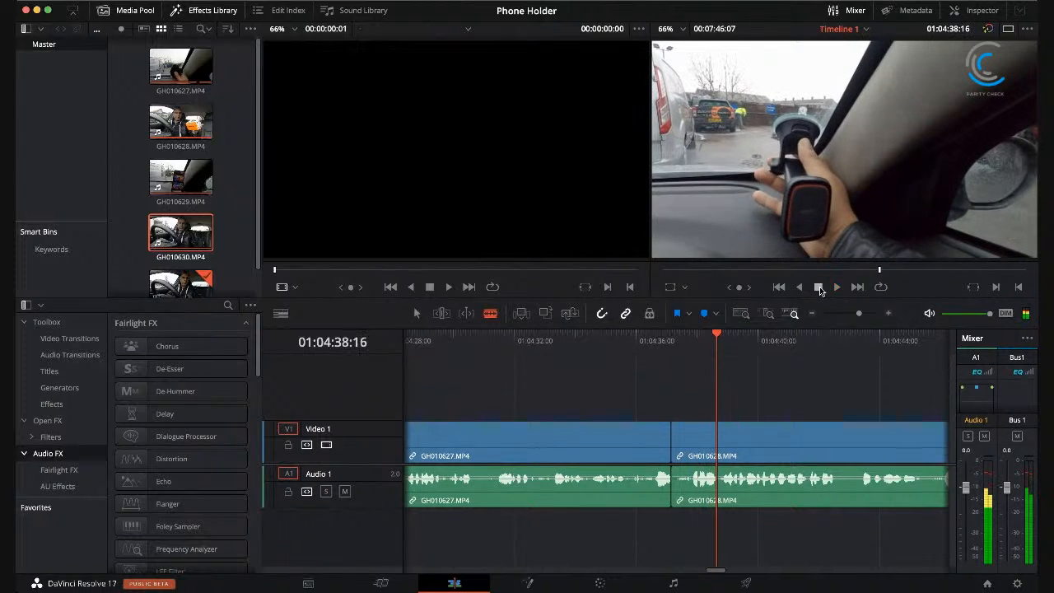
pyautogui.click(582, 335)
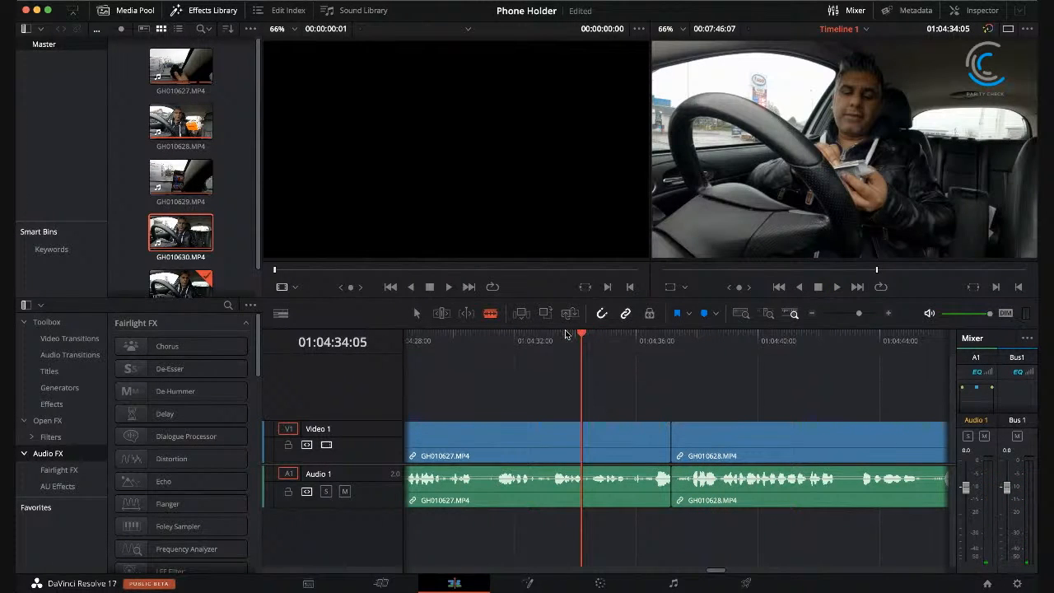
# Step: Move GH010628.MP4 and all clips after it further along the timeline to open a gap behind the last GH010627.MP4 piece
pyautogui.scroll(-1, 219, 219)
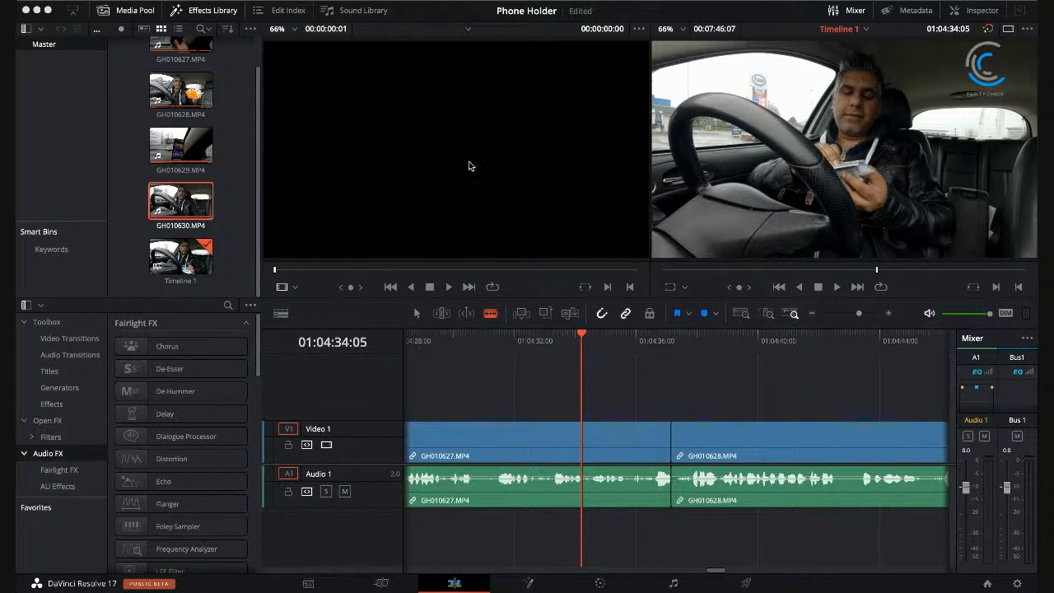
pyautogui.click(593, 192)
pyautogui.click(841, 313)
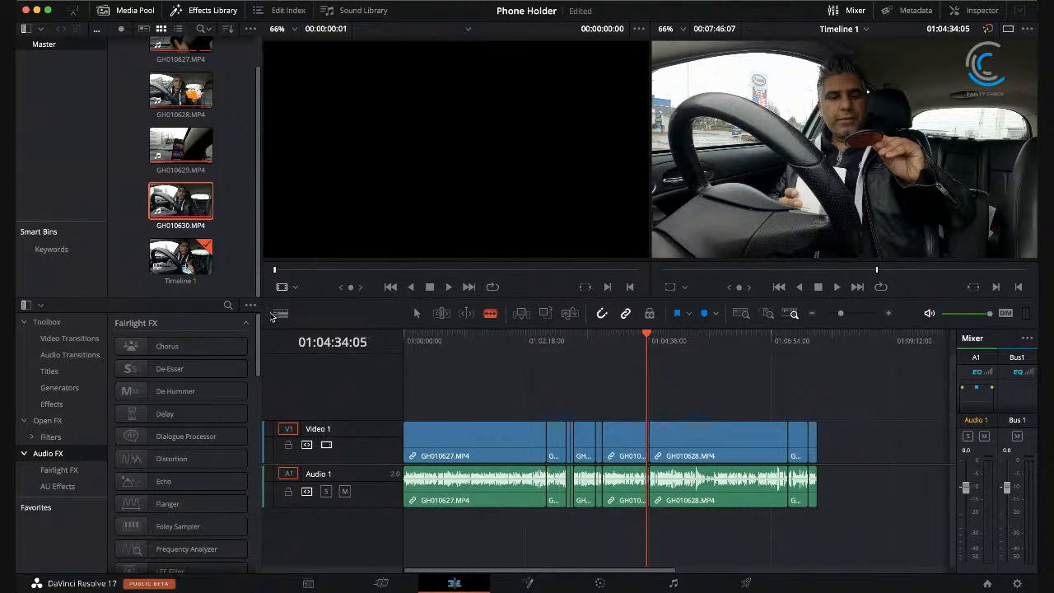
pyautogui.moveTo(688, 404); pyautogui.dragTo(864, 530)
pyautogui.moveTo(711, 442); pyautogui.dragTo(923, 445)
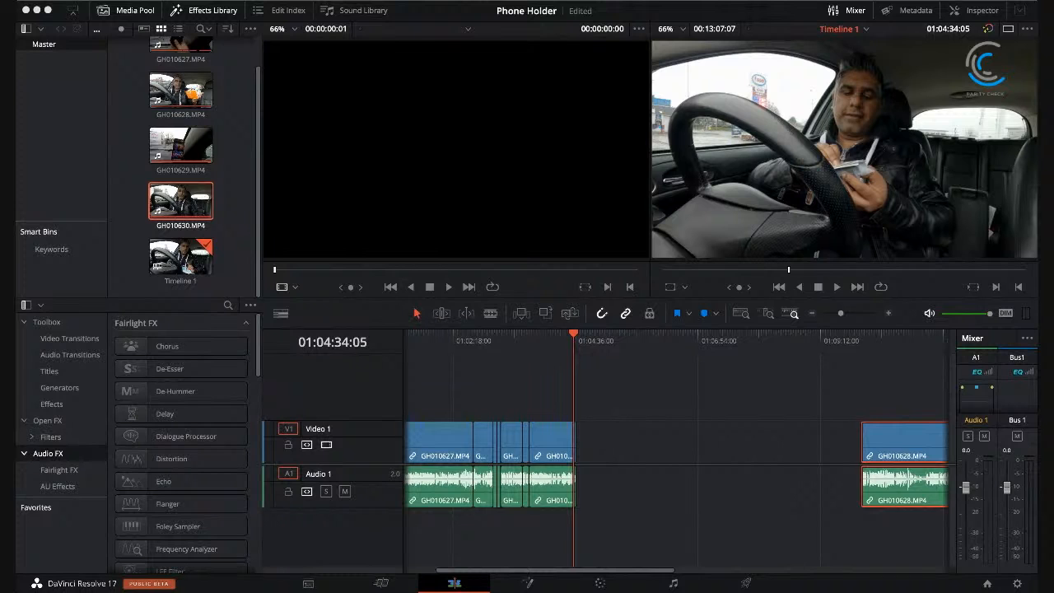
# Step: Import GH020627.MP4 into the media pool and place it on the timeline in the gap before GH010628.MP4
pyautogui.moveTo(181, 202); pyautogui.dragTo(231, 233)
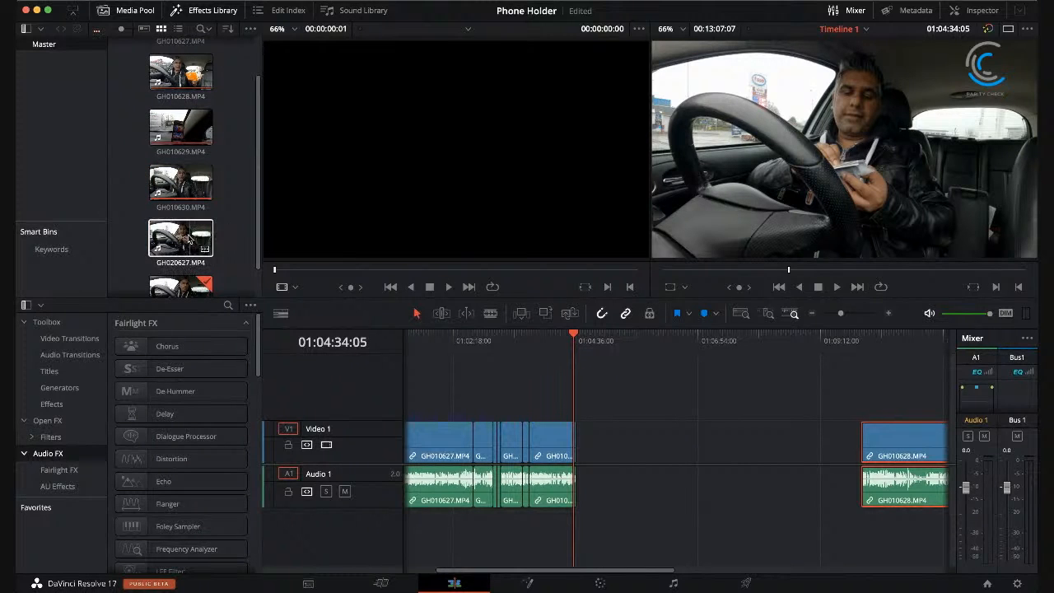
pyautogui.moveTo(185, 239); pyautogui.dragTo(595, 456)
pyautogui.click(590, 448)
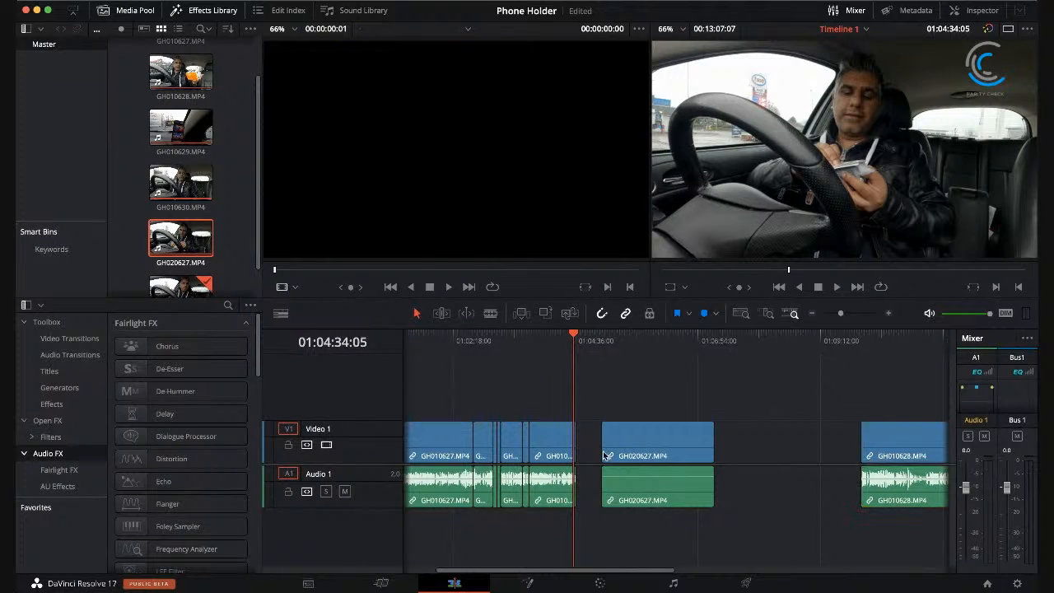
# Step: Delete the empty gaps before and after GH020627.MP4 so it adjoins GH010627.MP4 and GH010628.MP4
pyautogui.click(584, 429)
pyautogui.click(590, 437)
pyautogui.press('Delete')
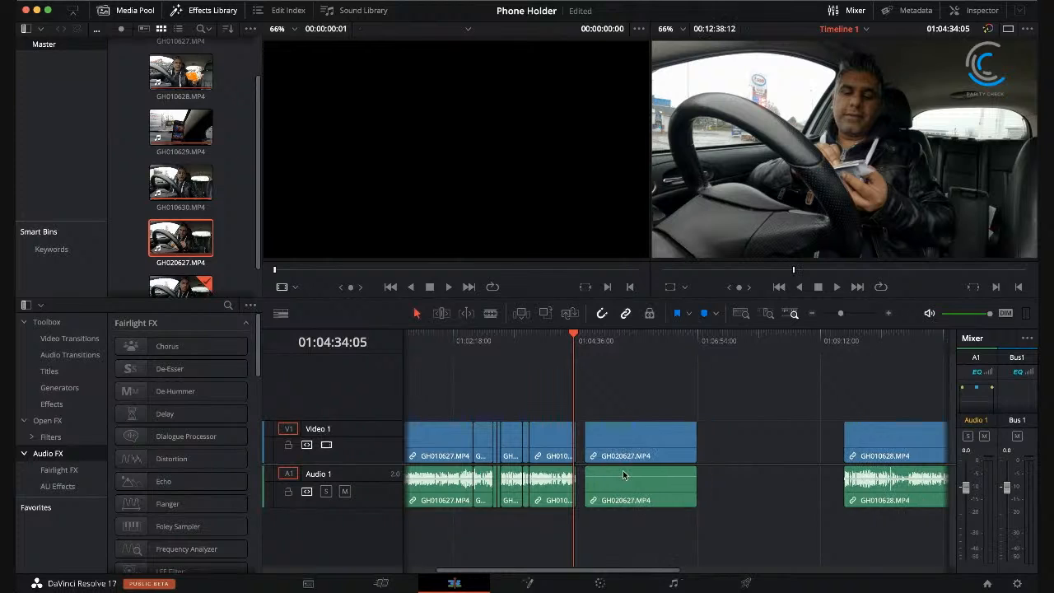
pyautogui.click(718, 445)
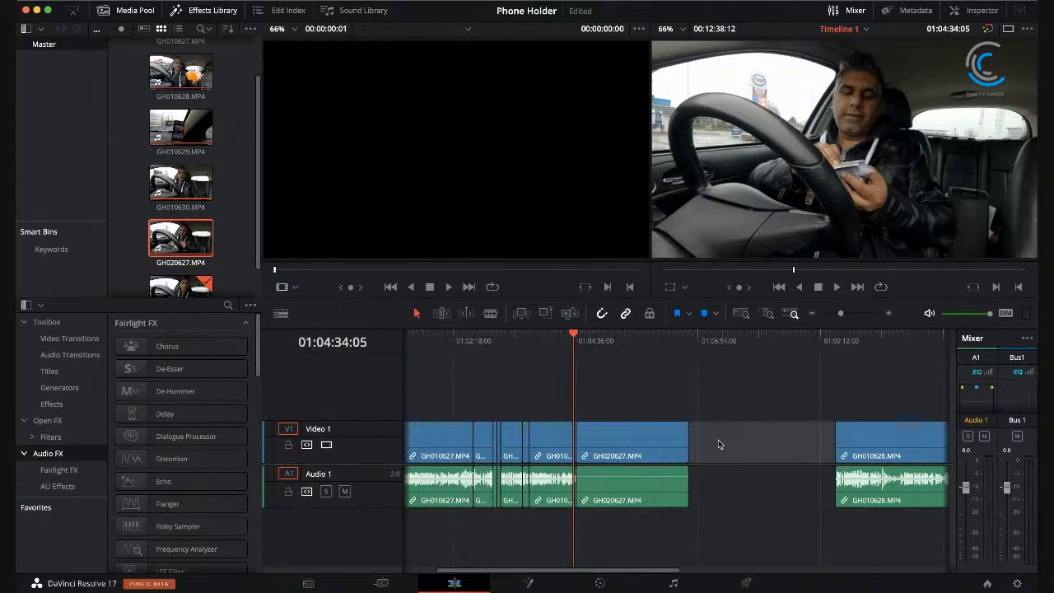
pyautogui.press('Delete')
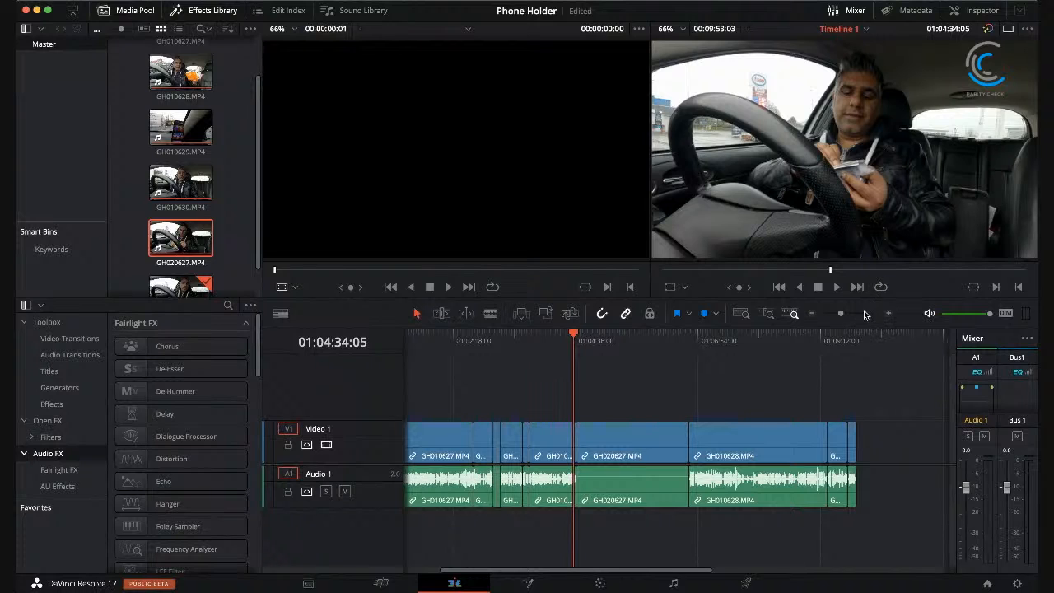
# Step: Replay the join between GH010627.MP4 and GH020627.MP4 several times to check that the footage and sound continue smoothly
pyautogui.click(859, 314)
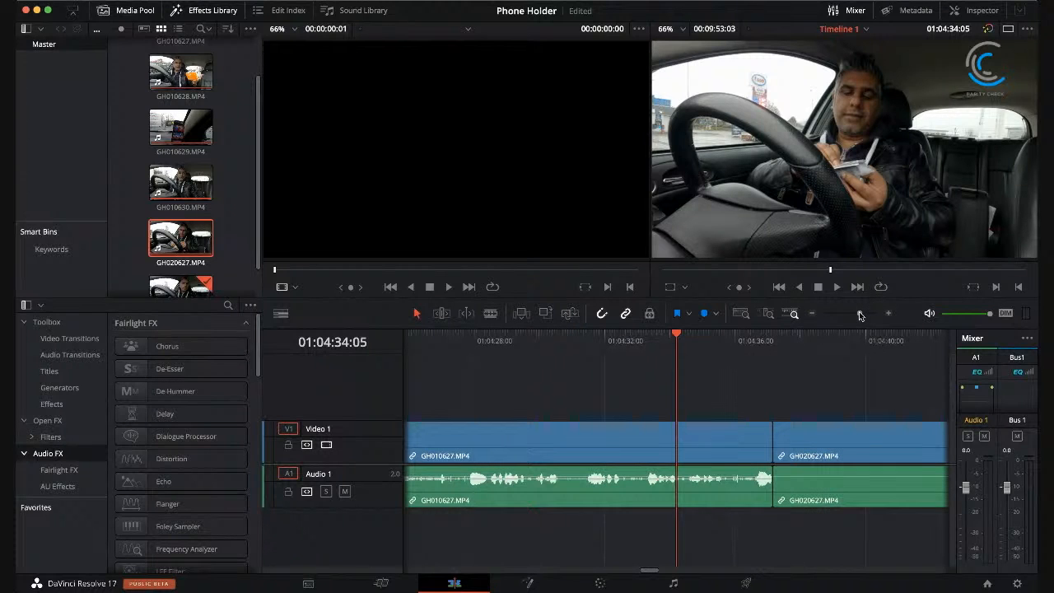
pyautogui.click(836, 445)
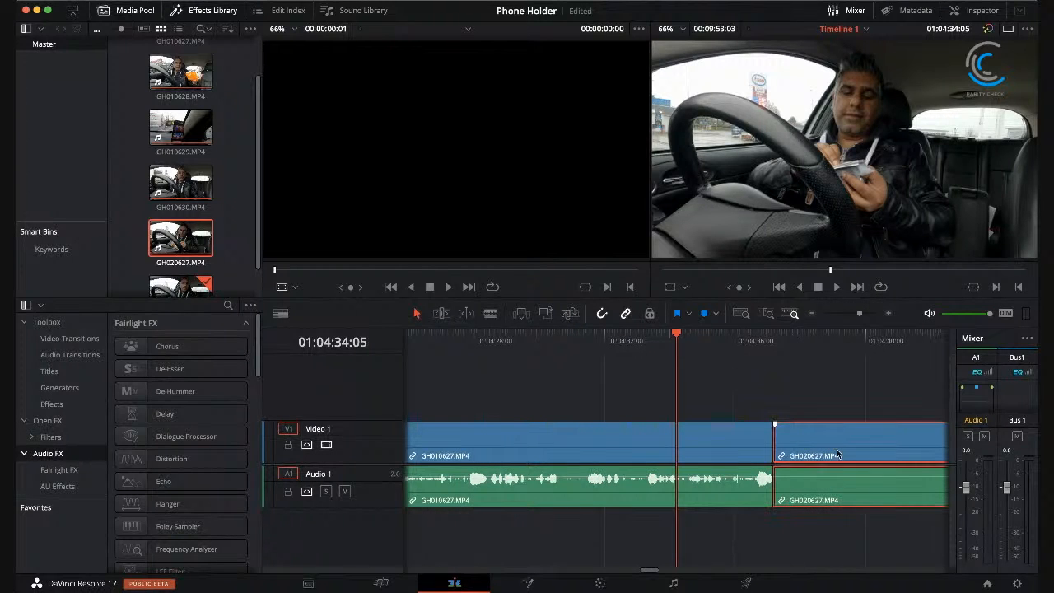
pyautogui.moveTo(650, 573); pyautogui.dragTo(658, 572)
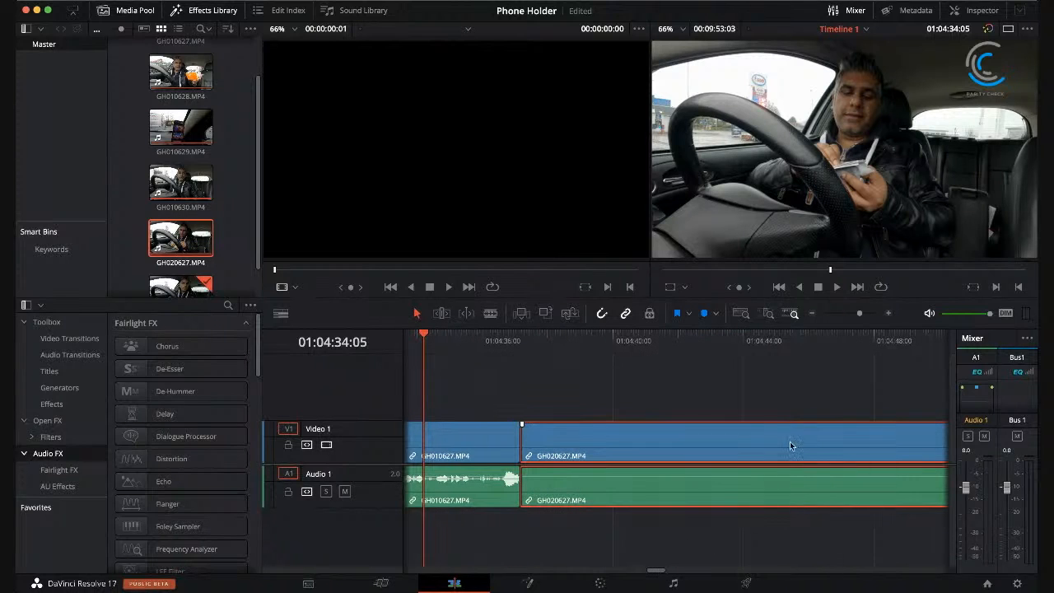
pyautogui.click(836, 286)
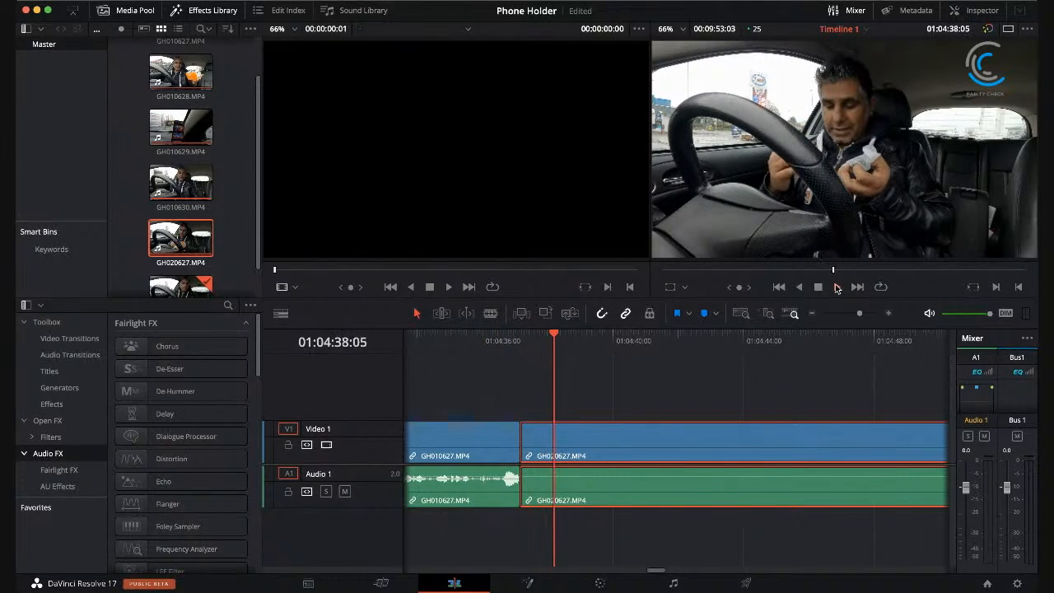
pyautogui.click(815, 287)
pyautogui.click(453, 336)
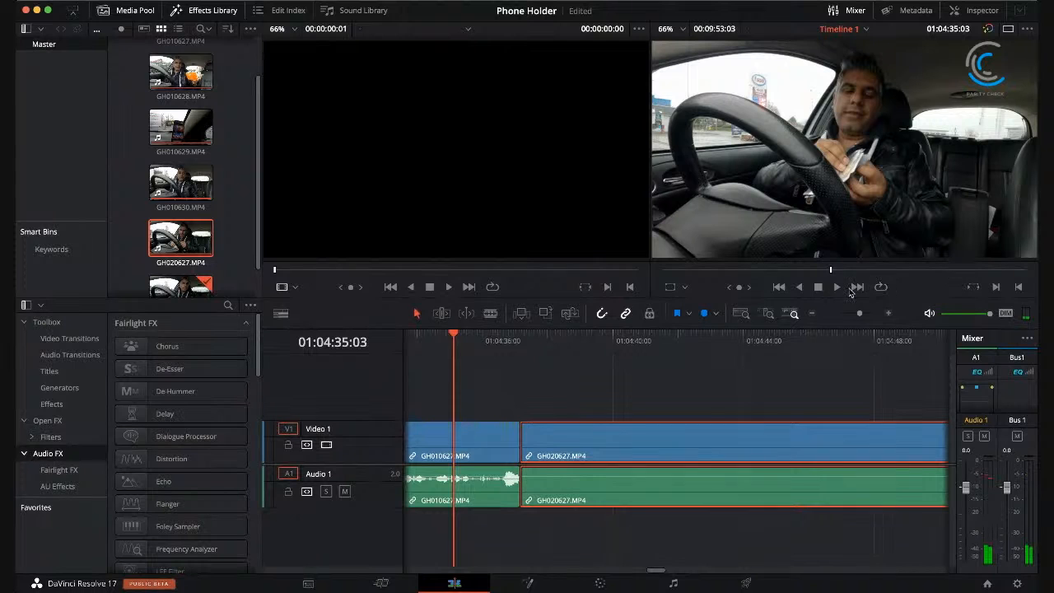
pyautogui.click(837, 286)
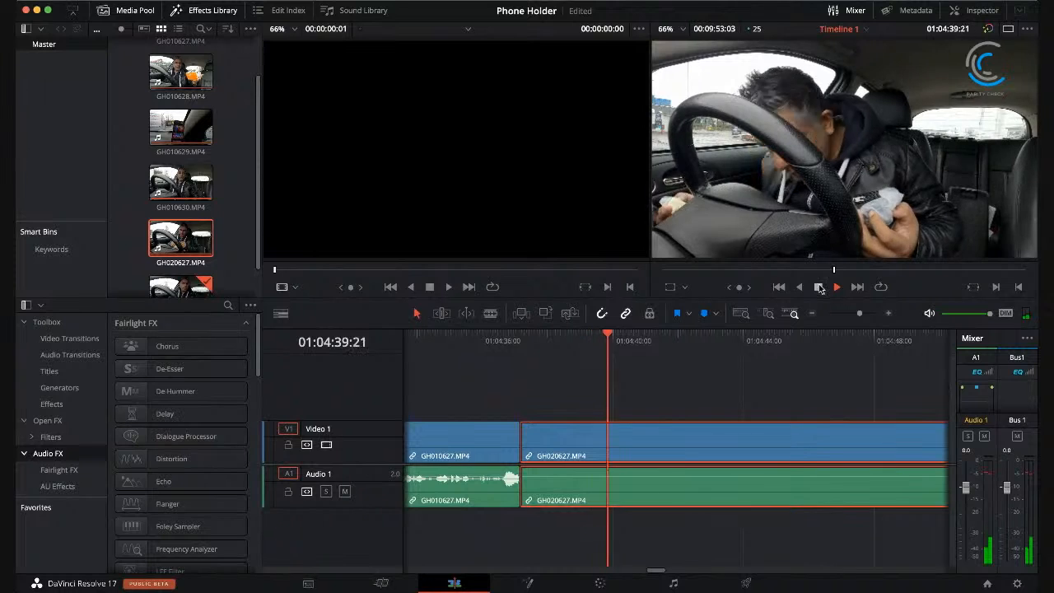
pyautogui.click(819, 287)
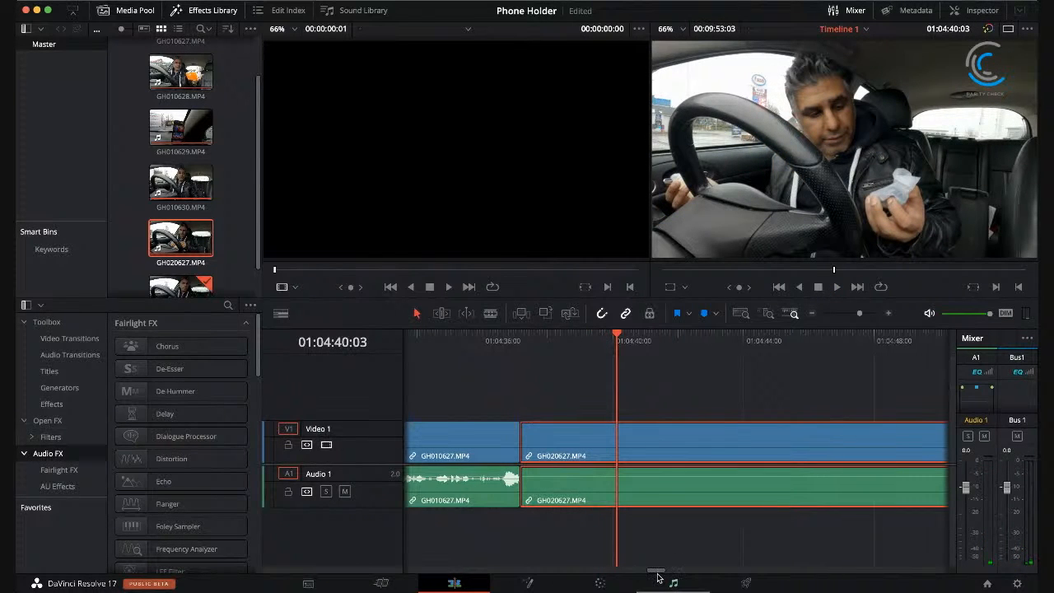
pyautogui.moveTo(659, 574); pyautogui.dragTo(657, 575)
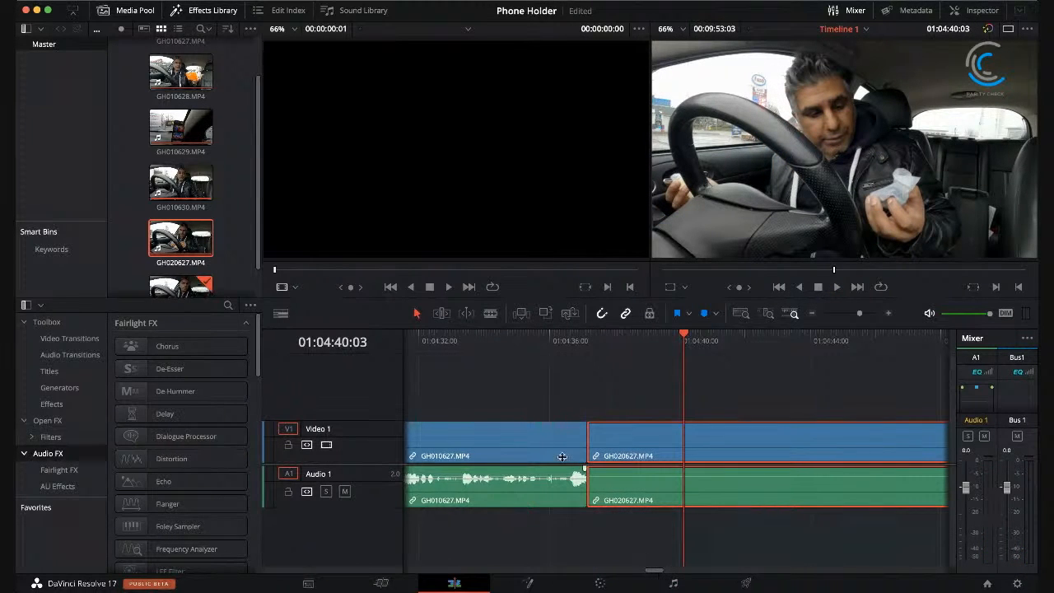
pyautogui.click(459, 333)
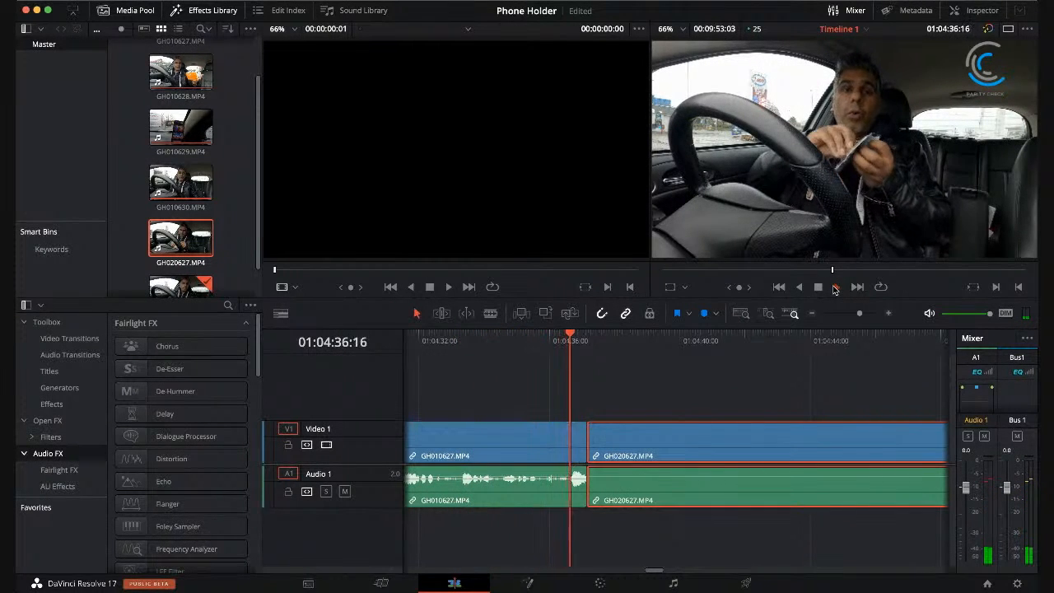
pyautogui.click(423, 332)
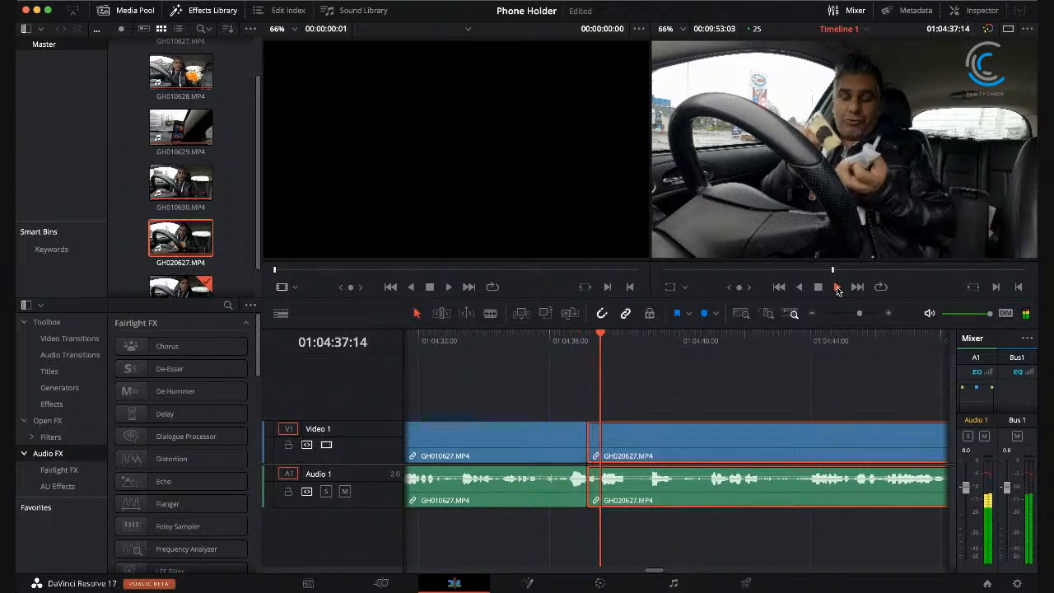
pyautogui.press('space')
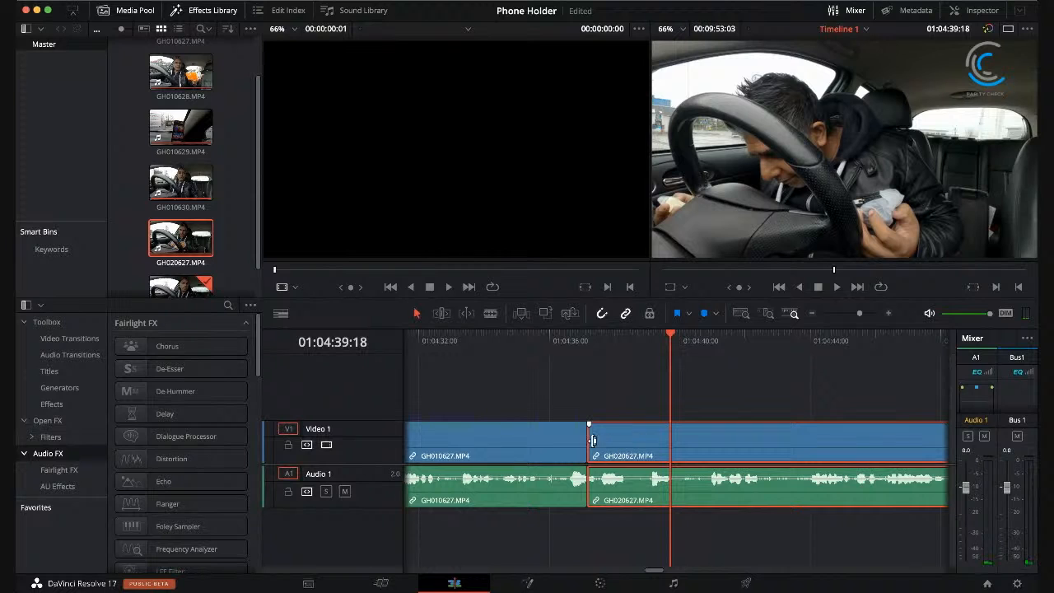
# Step: Examine the join at 01:04:37:04 in close detail and play across it from 01:04:37:01 up to 01:04:40:20
pyautogui.click(583, 336)
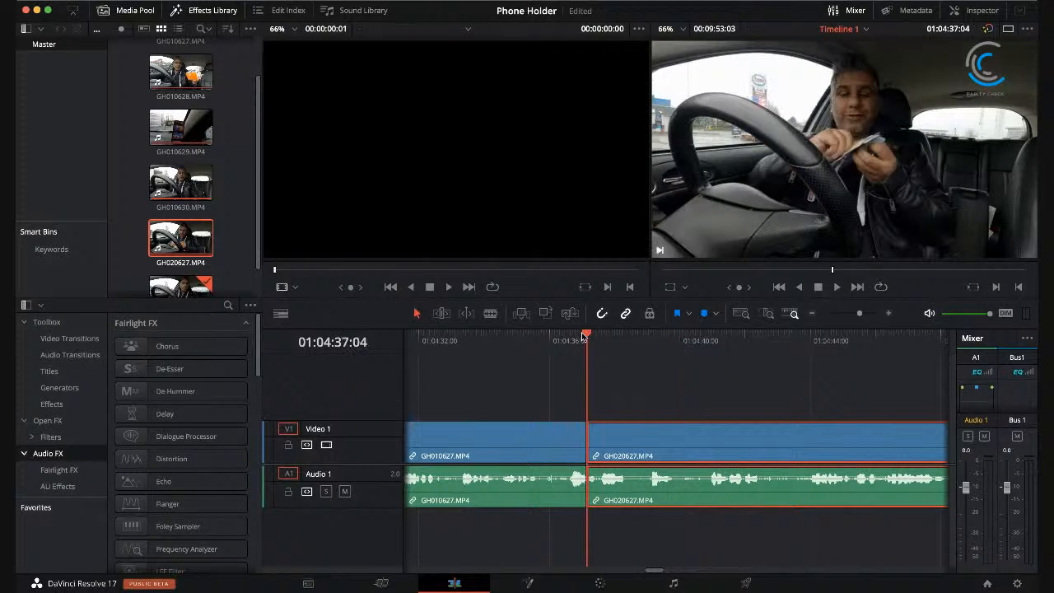
pyautogui.click(871, 314)
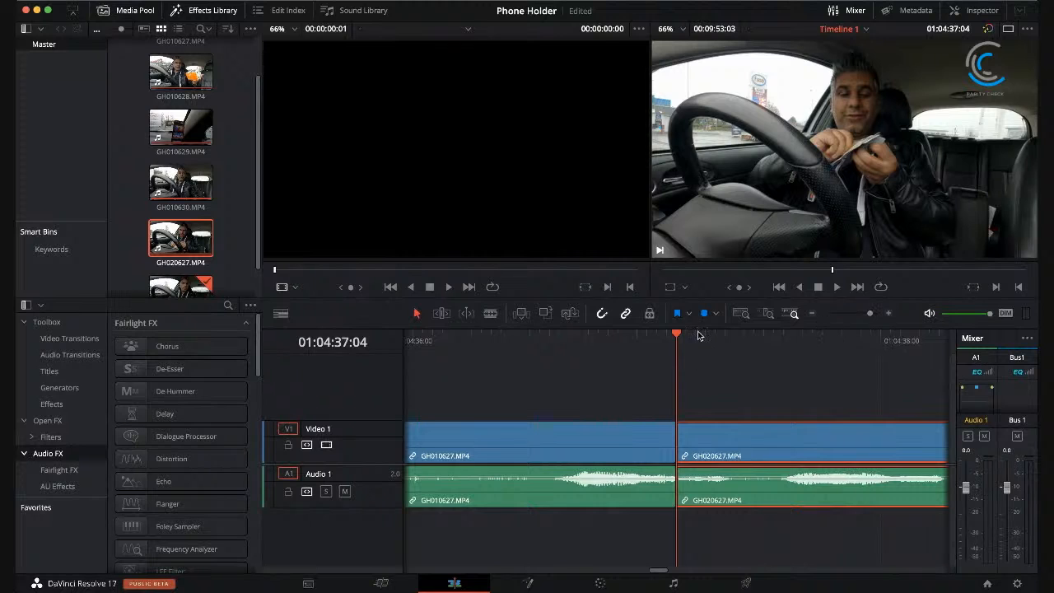
pyautogui.moveTo(674, 336); pyautogui.dragTo(648, 336)
pyautogui.click(684, 373)
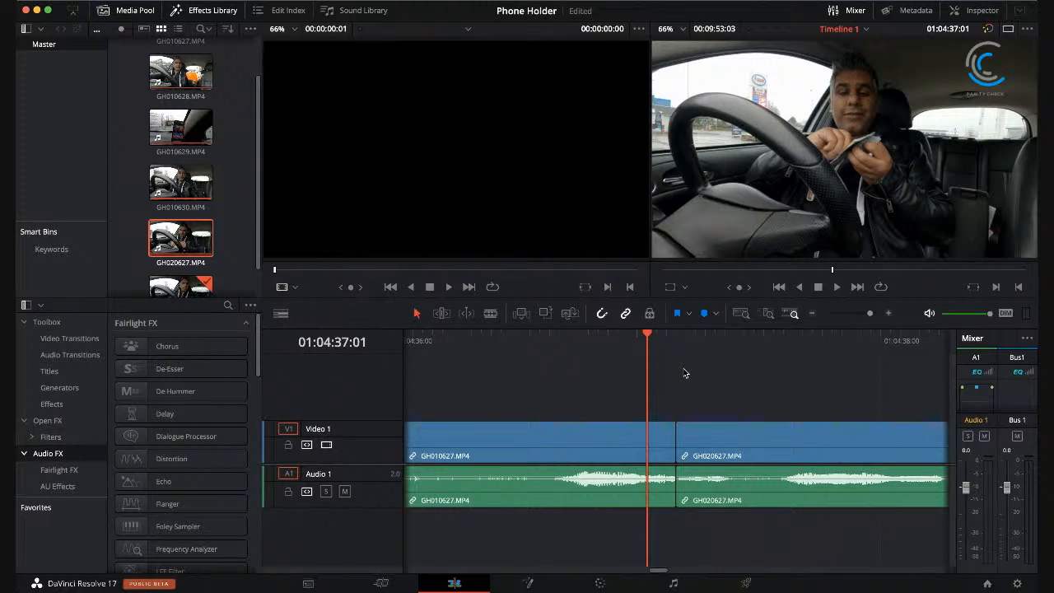
pyautogui.click(836, 288)
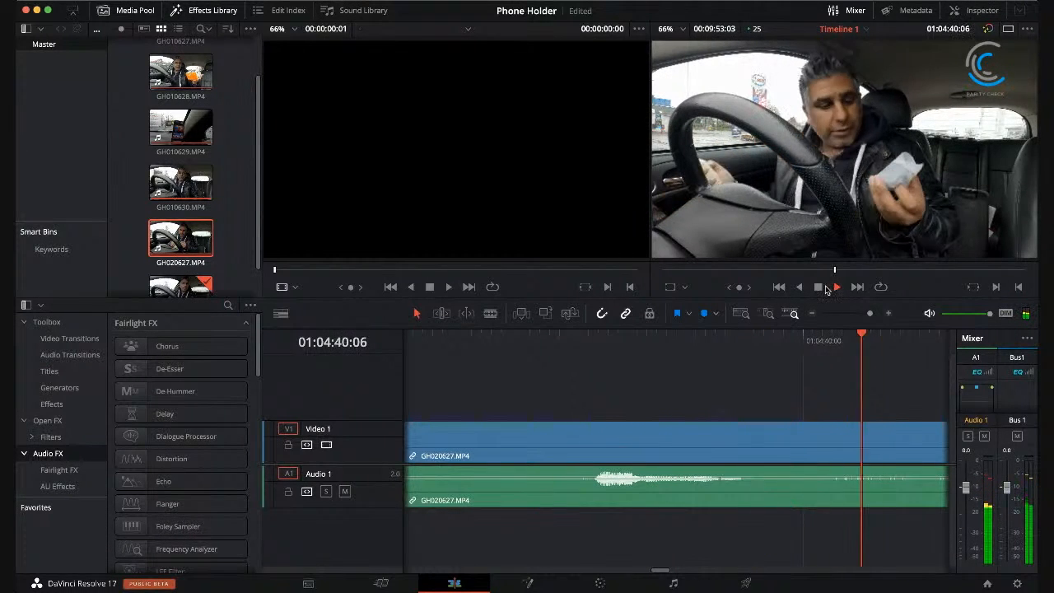
pyautogui.click(818, 287)
pyautogui.moveTo(870, 313); pyautogui.dragTo(859, 315)
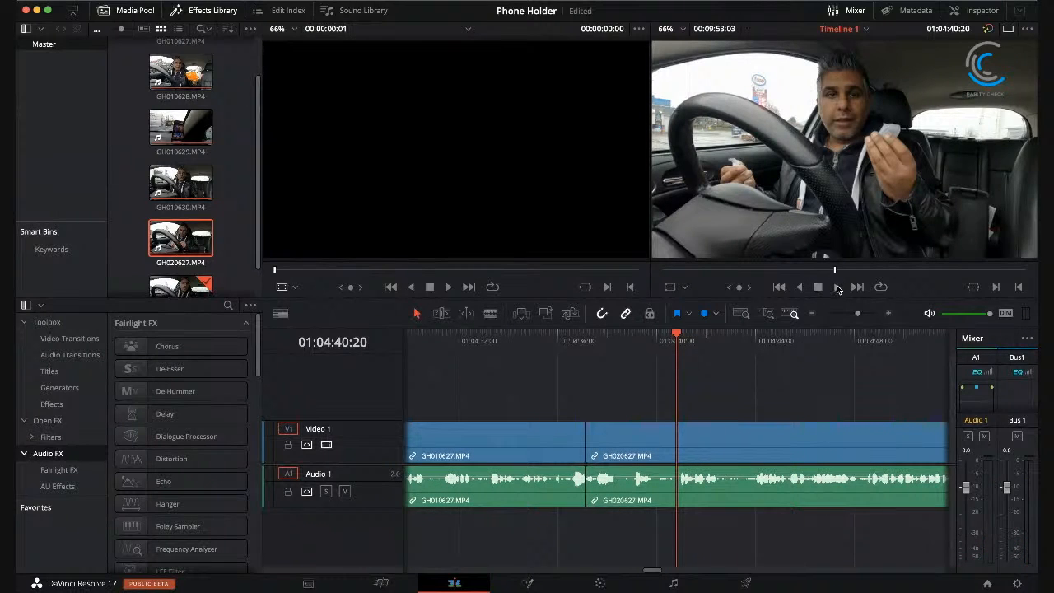
# Step: Play on through GH020627.MP4 to where the unwanted section starts and split the clip at 01:04:55:06
pyautogui.click(838, 286)
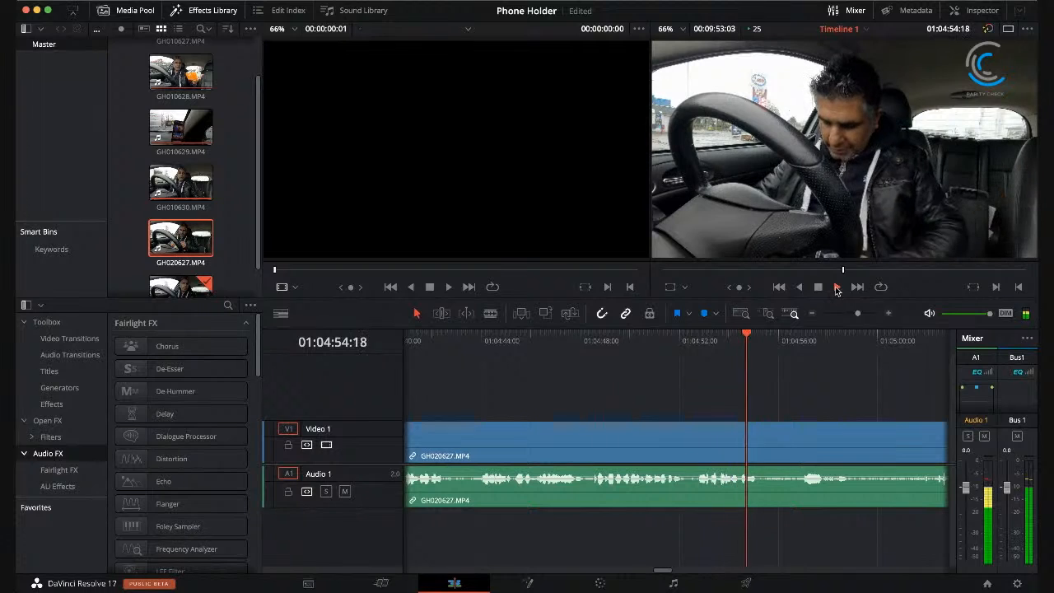
pyautogui.press('space')
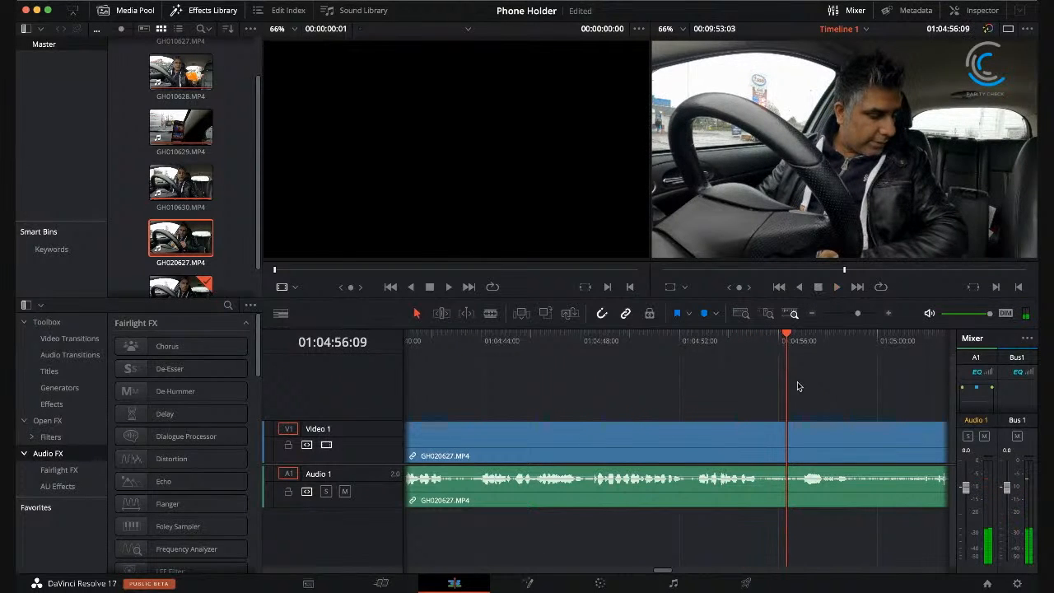
pyautogui.moveTo(786, 333); pyautogui.dragTo(759, 334)
pyautogui.click(490, 313)
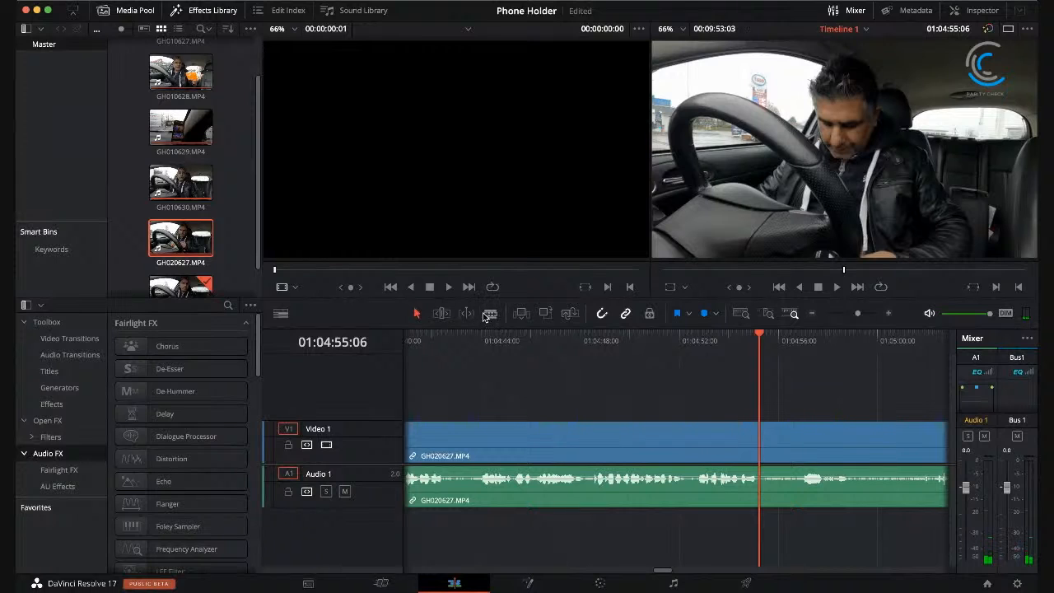
pyautogui.click(764, 447)
# Step: Review the footage after the cut, from 01:05:01:11 up to 01:05:18:11, to find where the unwanted section ends
pyautogui.moveTo(667, 570); pyautogui.dragTo(675, 576)
pyautogui.click(602, 337)
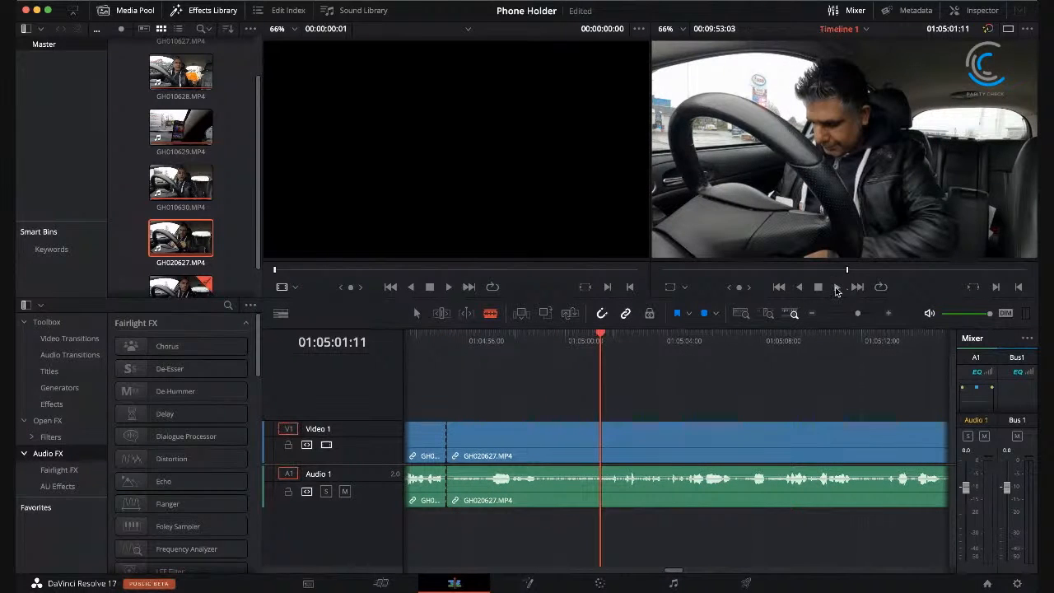
pyautogui.click(835, 288)
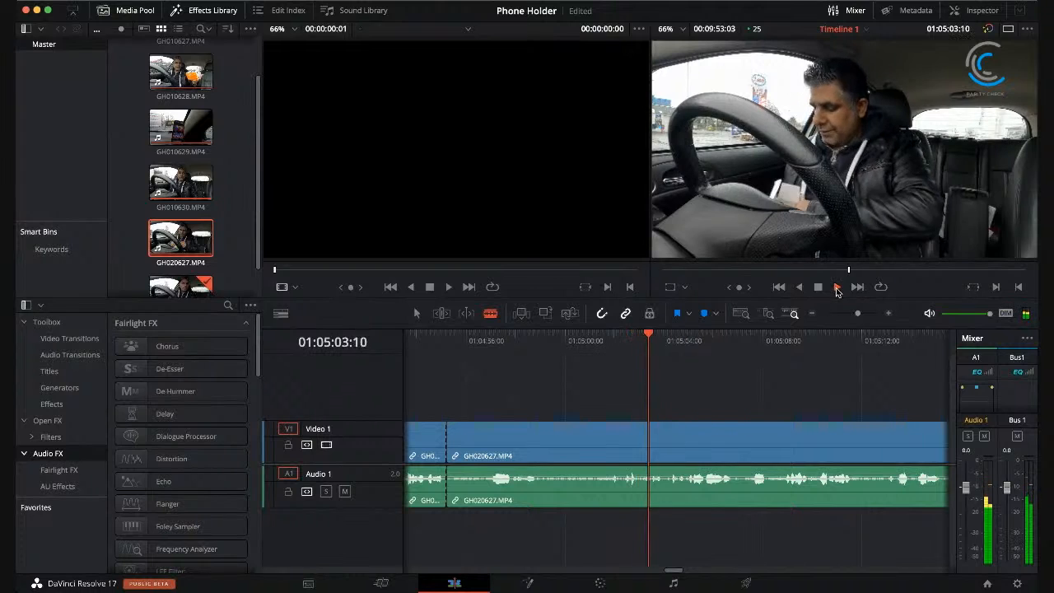
pyautogui.click(818, 287)
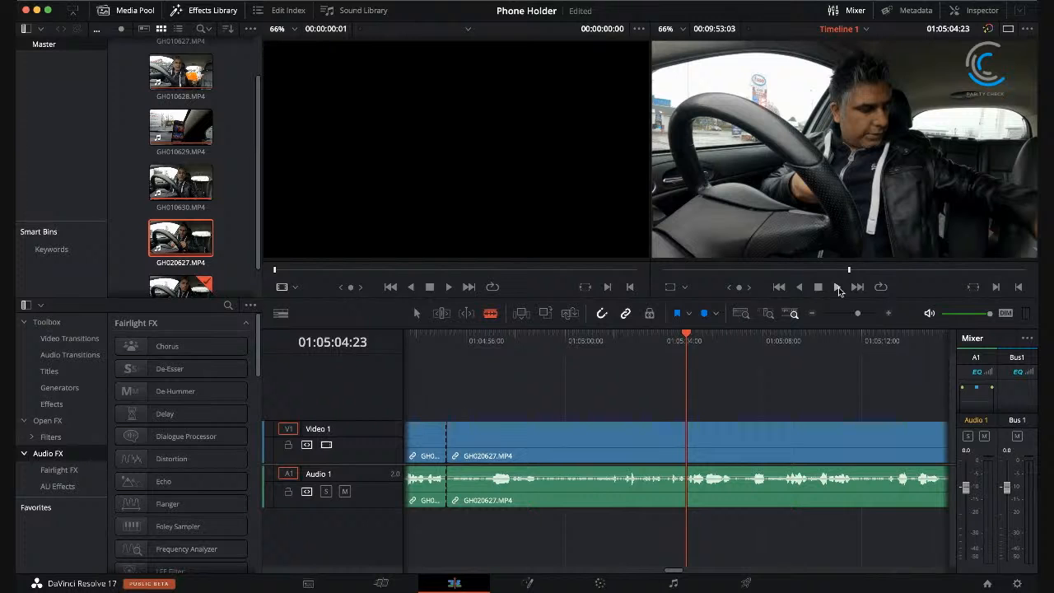
pyautogui.click(838, 288)
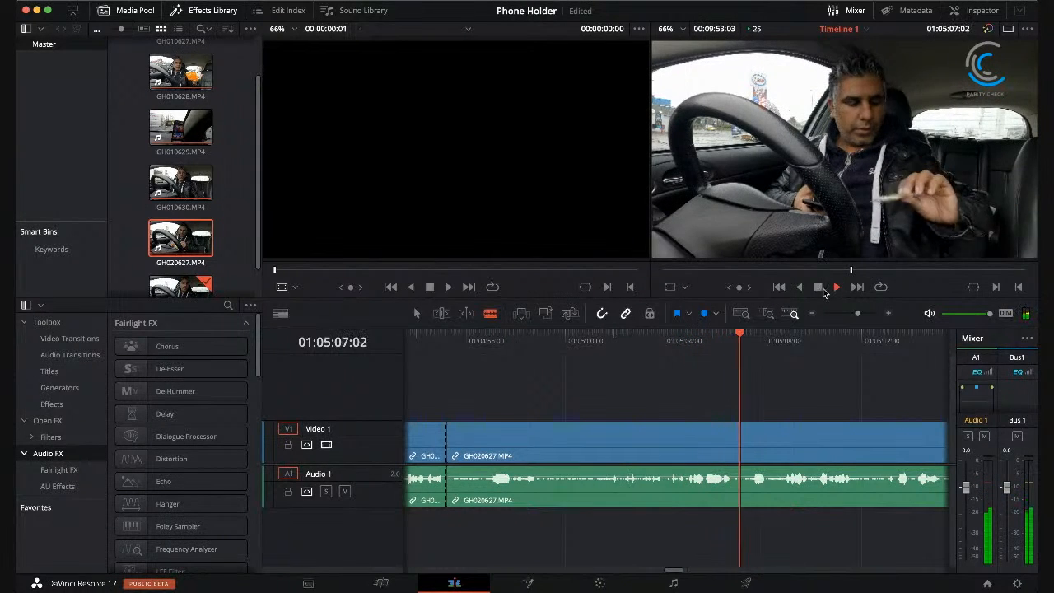
pyautogui.click(818, 287)
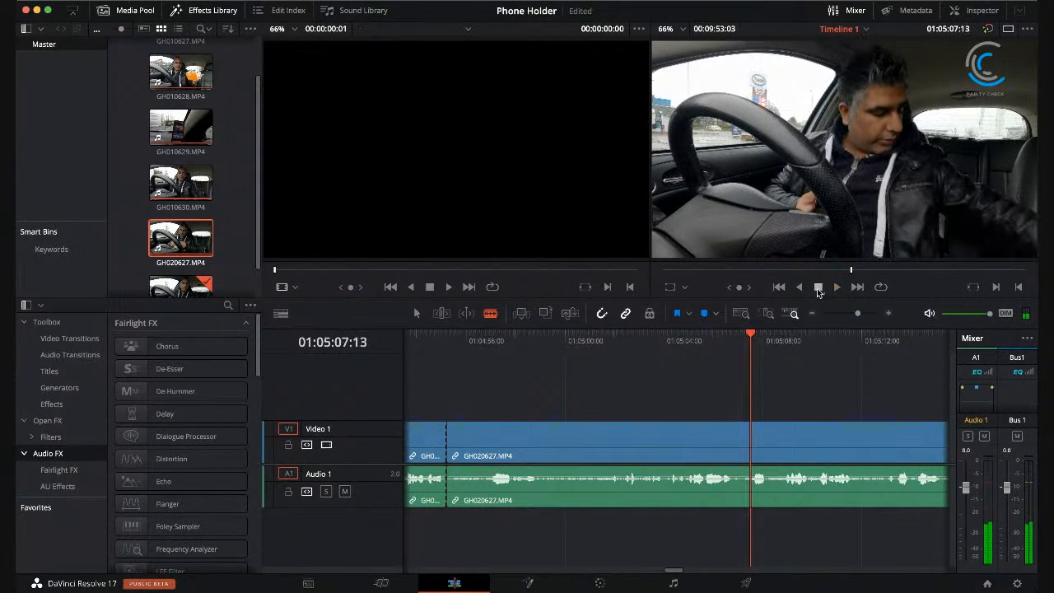
pyautogui.click(643, 337)
pyautogui.click(603, 338)
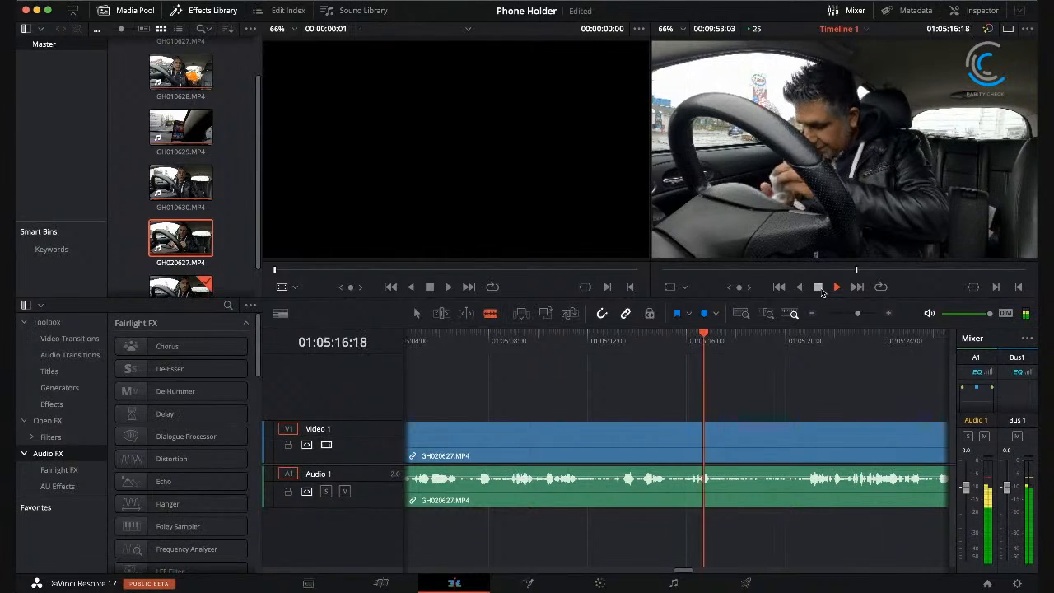
pyautogui.click(820, 288)
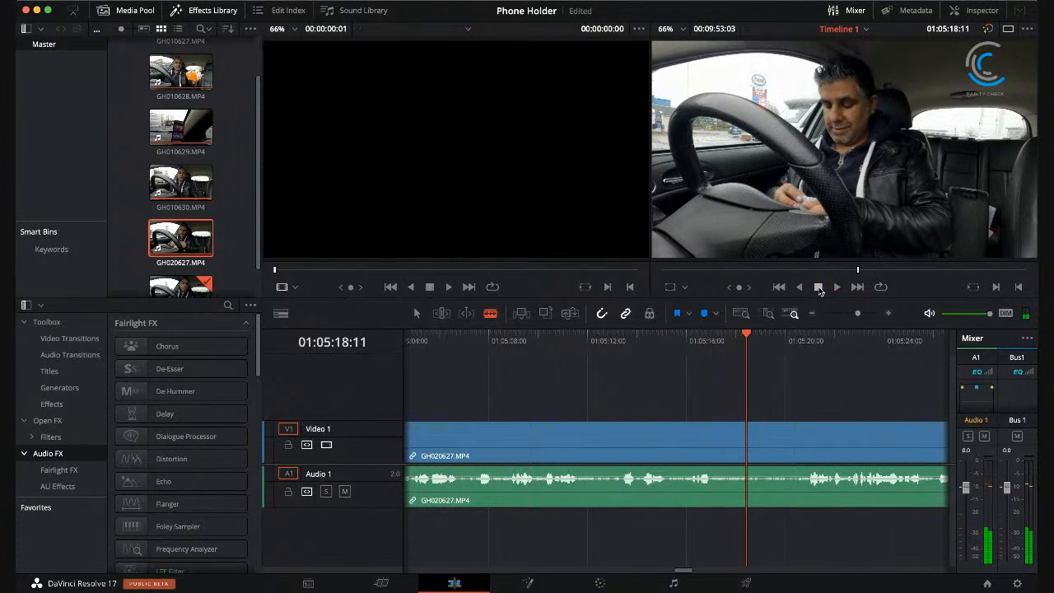
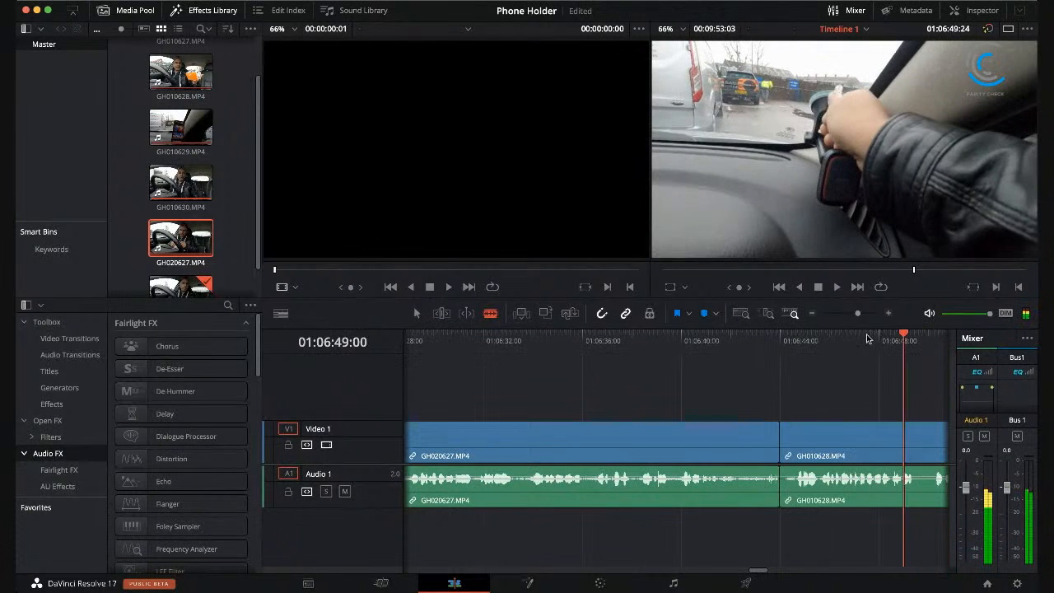
# Step: Split GH020627.MP4 at 01:06:41:16 and remove the remainder before GH010628.MP4, closing the gap
pyautogui.moveTo(867, 338); pyautogui.dragTo(722, 359)
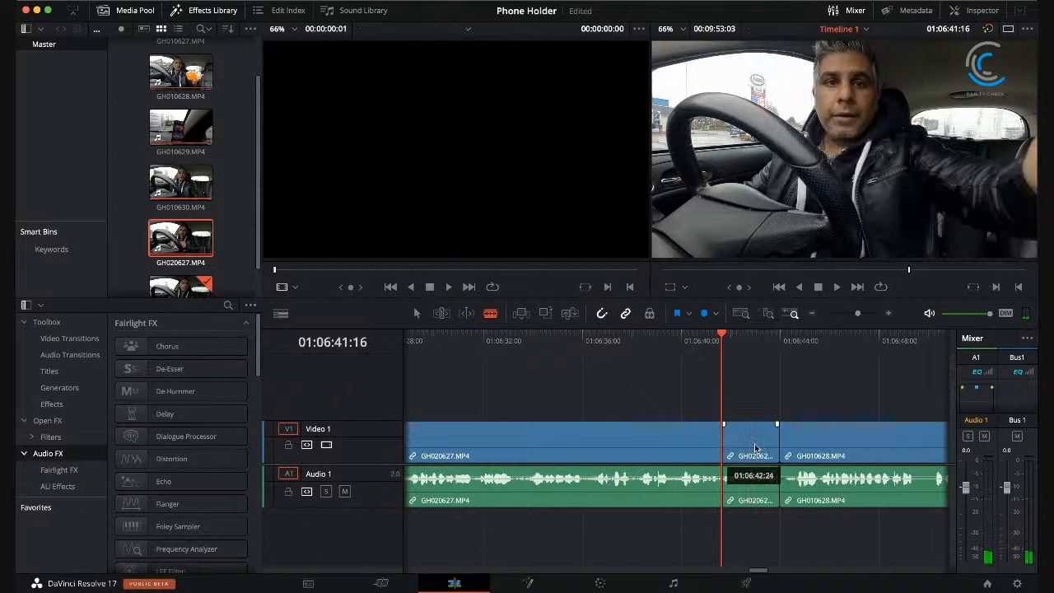
pyautogui.click(730, 448)
pyautogui.hotkey('shift', 'BackSpace')
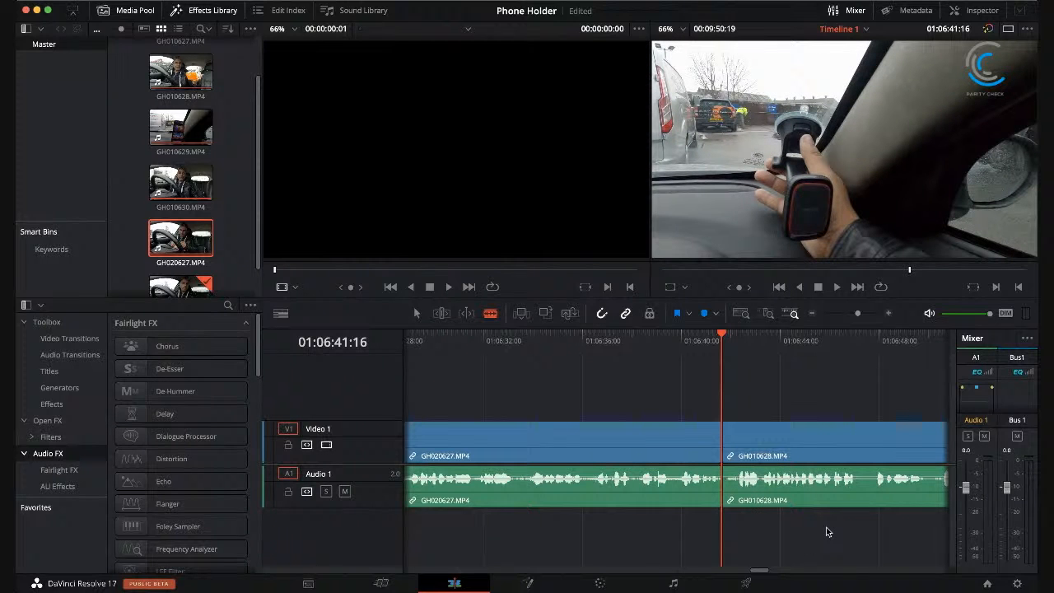
# Step: Play across the join between GH020627.MP4 and GH010628.MP4 from 01:06:38:24 to check the transition
pyautogui.moveTo(760, 574)
pyautogui.mouseDown()
pyautogui.moveTo(929, 579)
pyautogui.moveTo(759, 564)
pyautogui.moveTo(768, 562)
pyautogui.mouseUp()
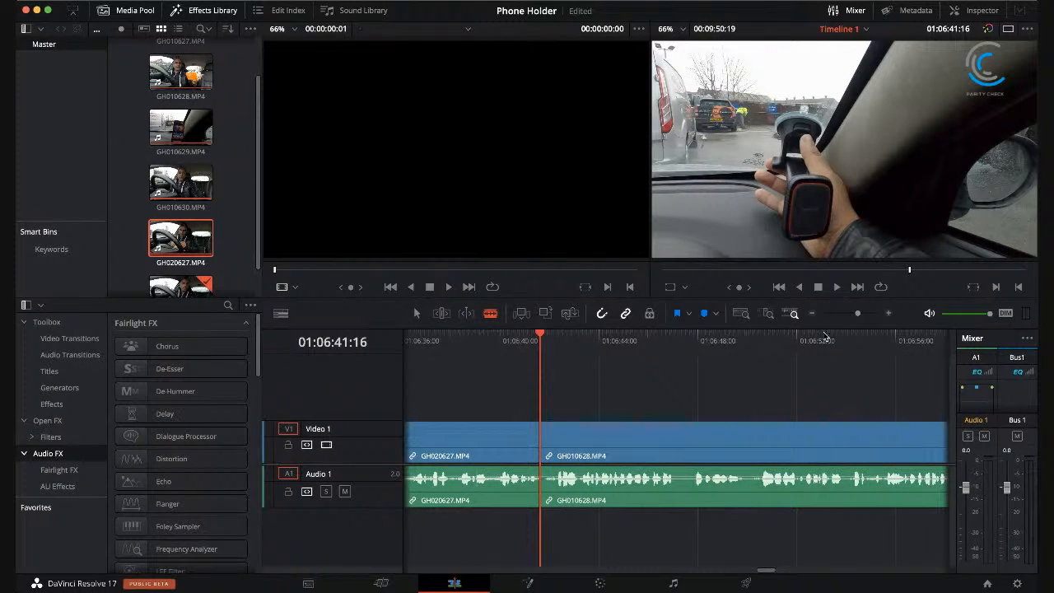
pyautogui.click(820, 286)
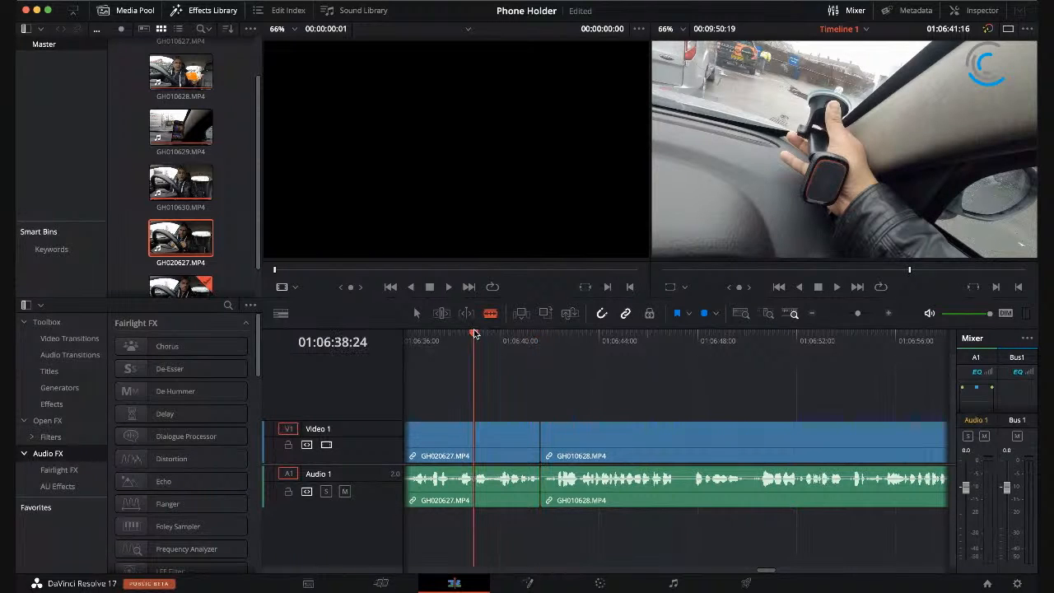
pyautogui.click(474, 333)
pyautogui.click(839, 287)
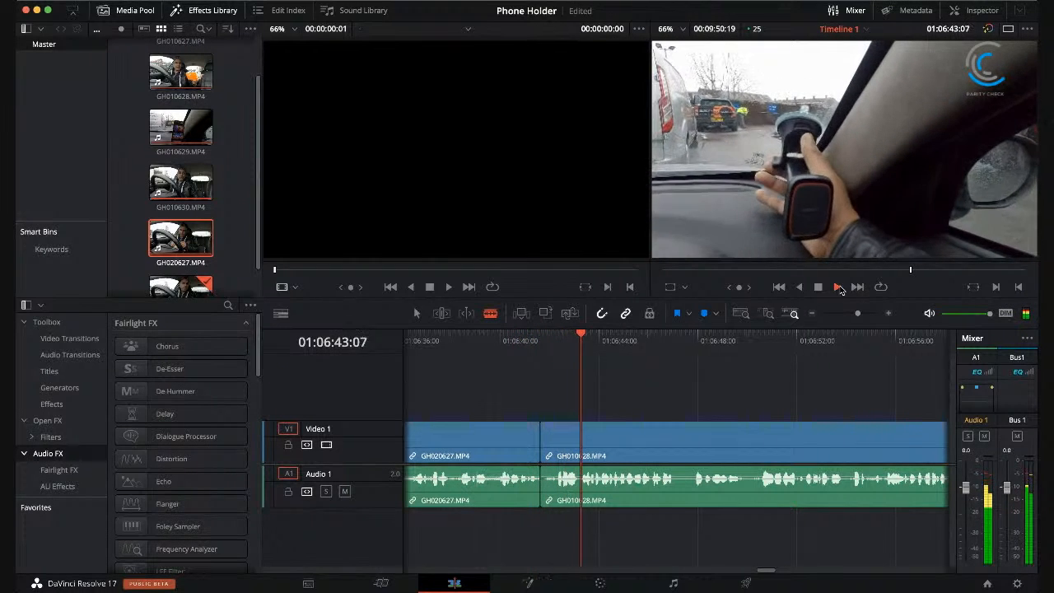
pyautogui.click(818, 287)
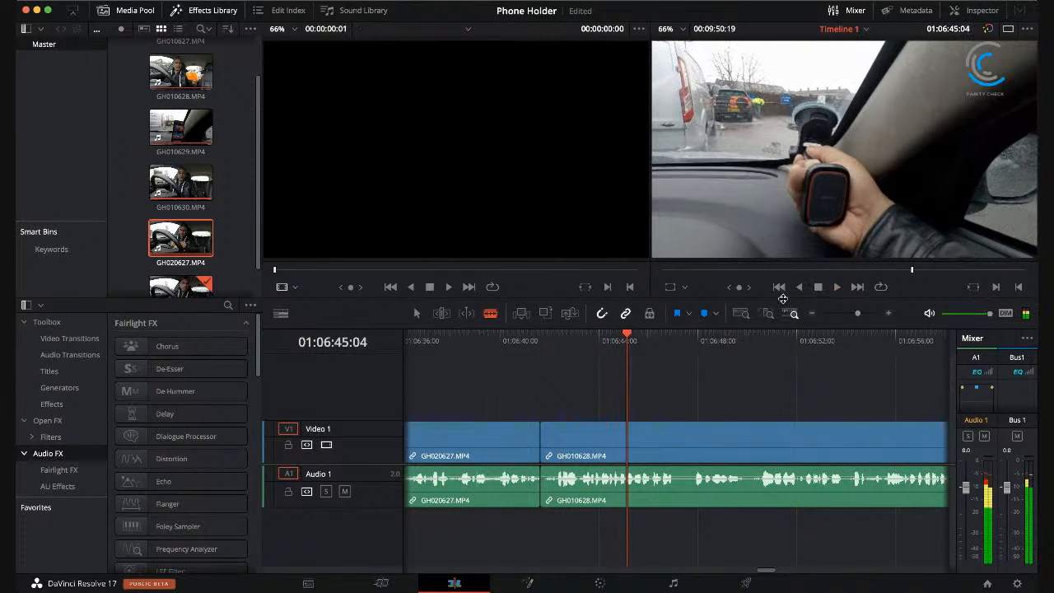
# Step: Trim the first four frames of GH010628.MP4 by splitting it at 01:06:41:20 and removing the piece before the cut without a gap
pyautogui.moveTo(560, 335); pyautogui.dragTo(552, 335)
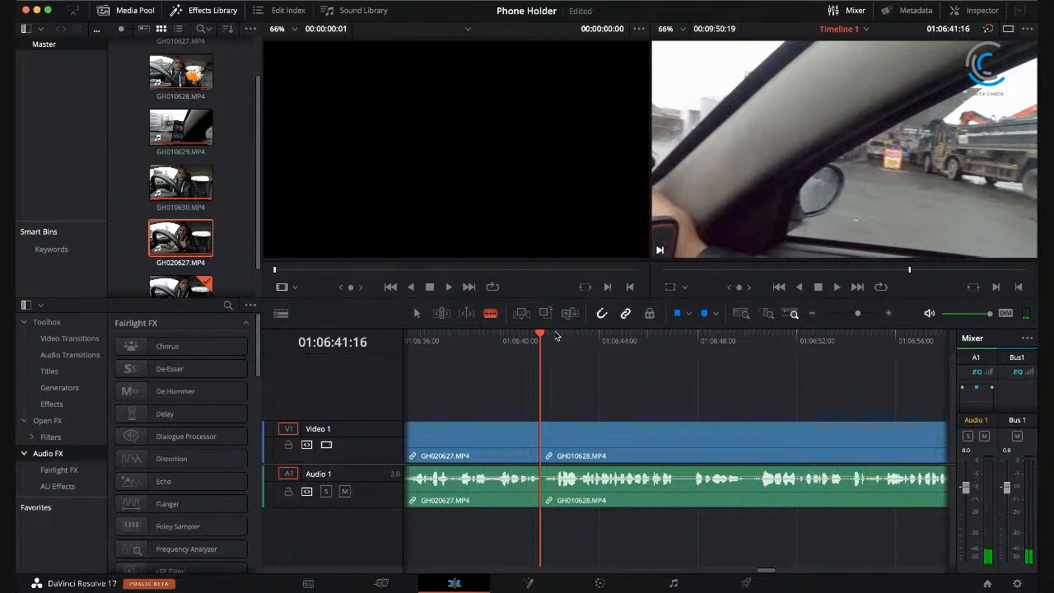
pyautogui.press('Right')
pyautogui.press('Right')
pyautogui.press('Right')
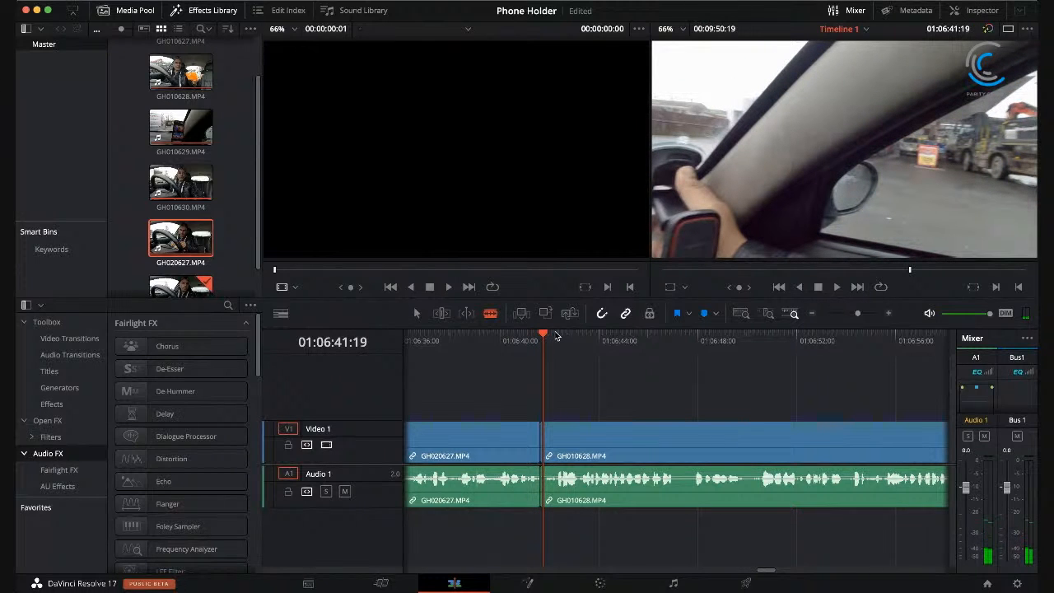
pyautogui.press('Right')
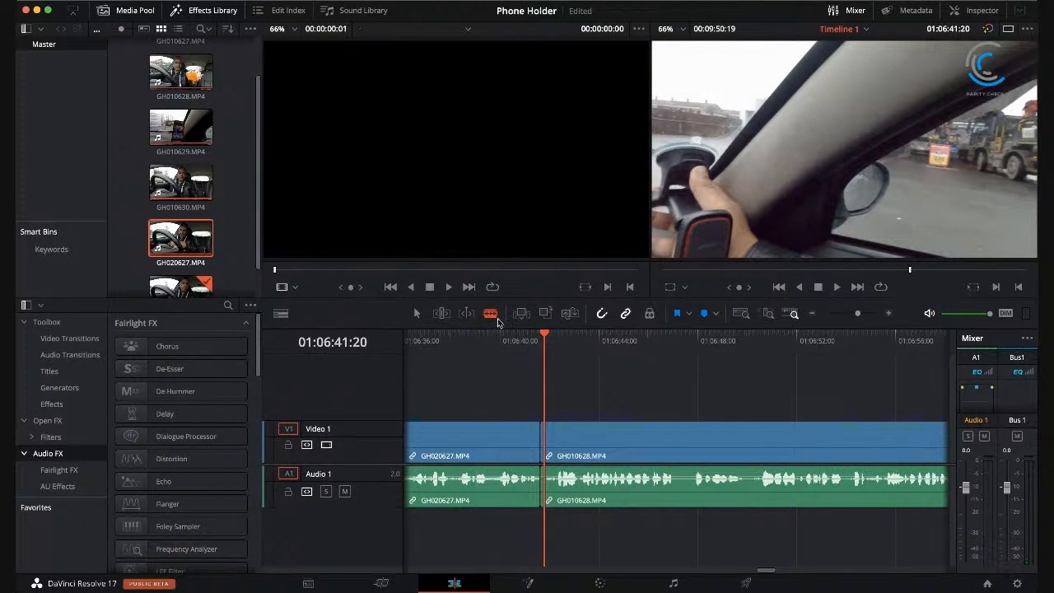
pyautogui.press('Up')
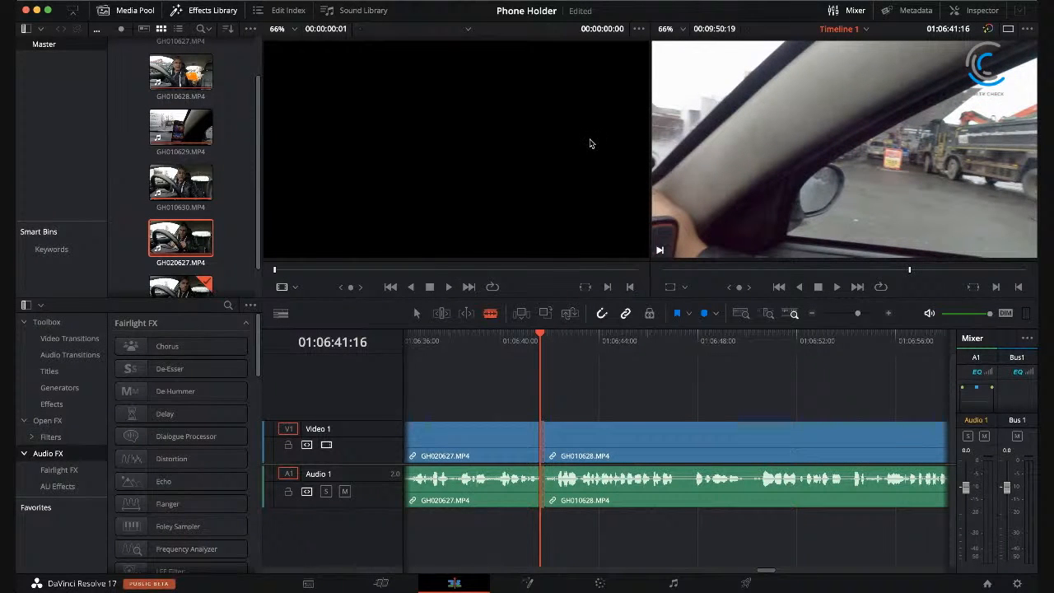
pyautogui.press('Delete')
# Step: Replay the trimmed join, continue through GH010628.MP4 to the start of the unwanted section and split the clip at 01:07:18:06
pyautogui.moveTo(529, 338); pyautogui.dragTo(514, 335)
pyautogui.click(839, 287)
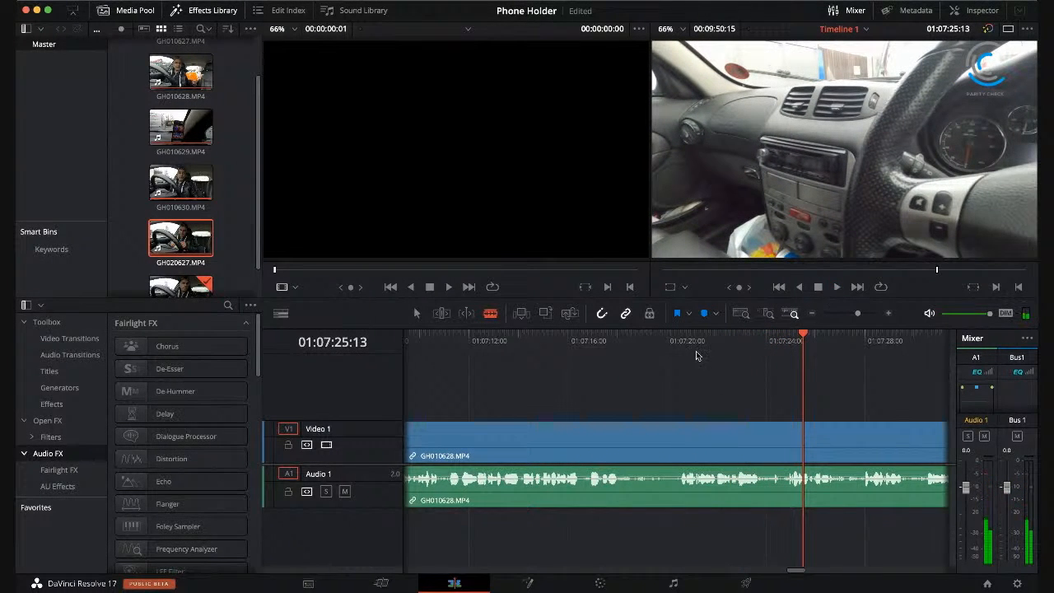
pyautogui.moveTo(601, 335); pyautogui.dragTo(536, 330)
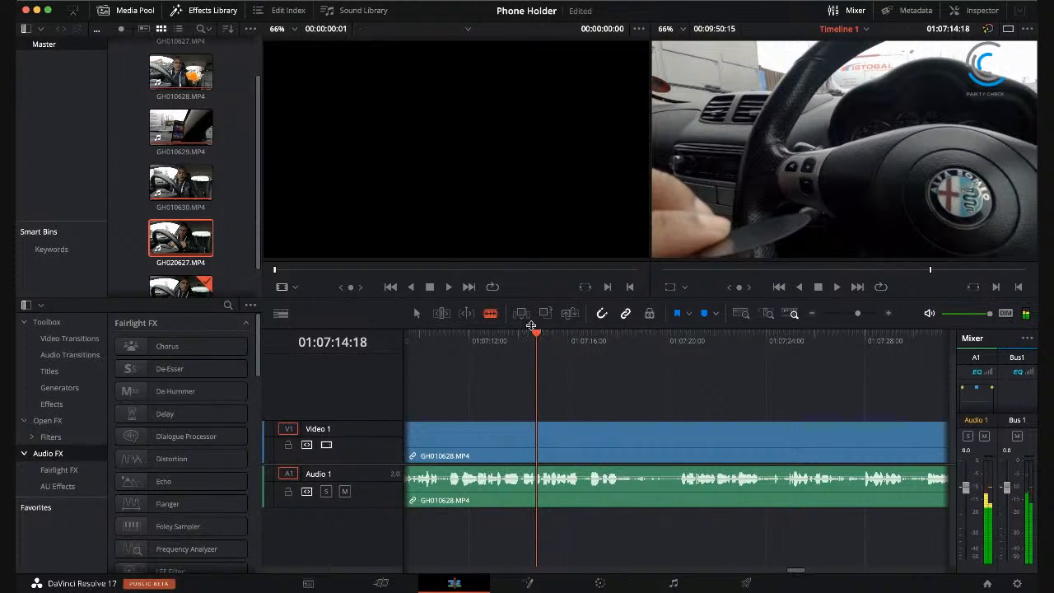
pyautogui.moveTo(495, 331); pyautogui.dragTo(477, 332)
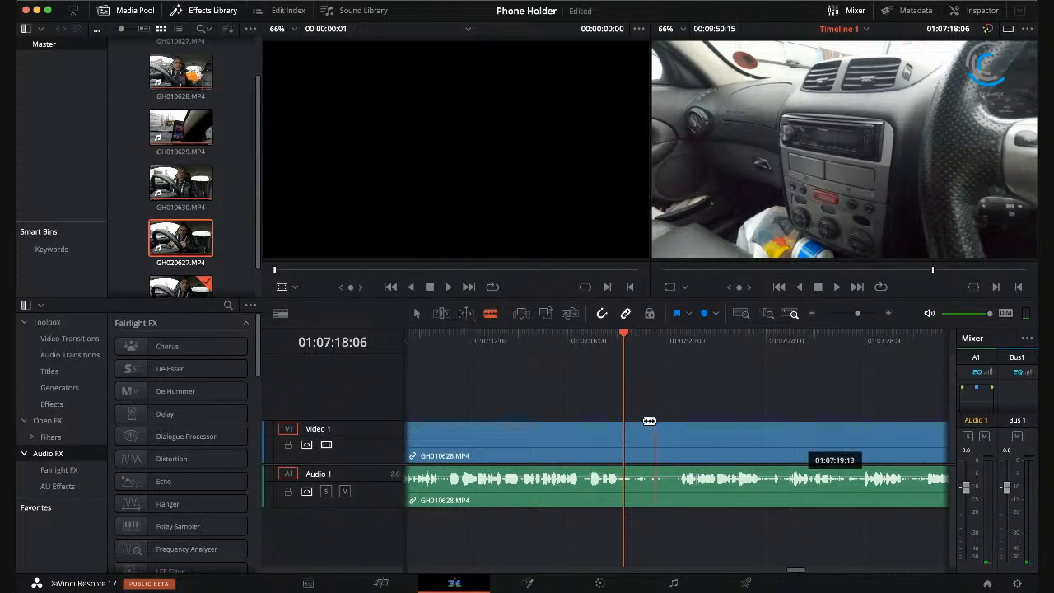
pyautogui.click(625, 438)
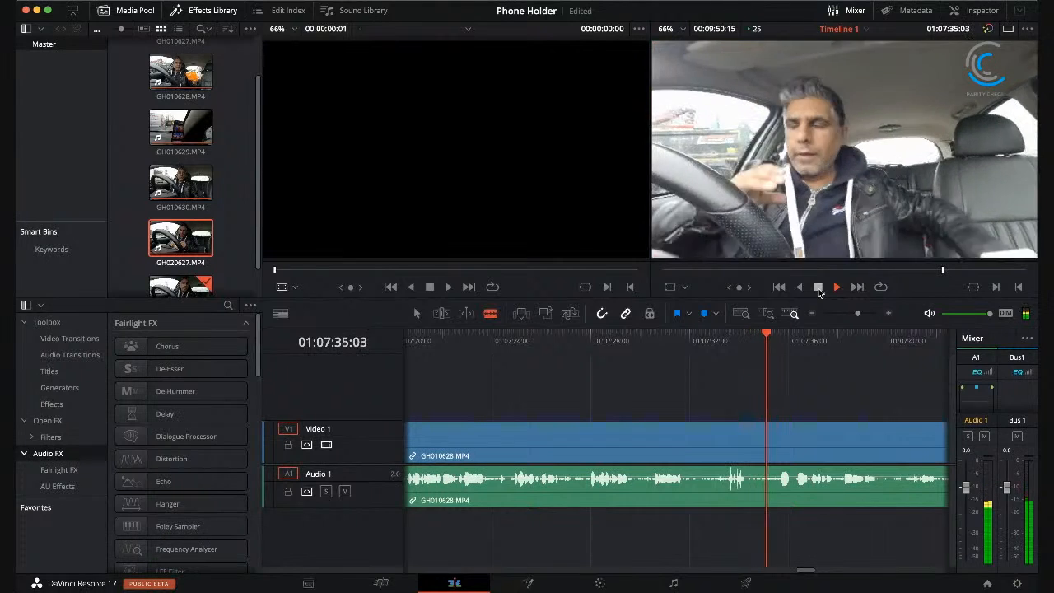
# Step: Split GH010628.MP4 at 01:07:35:13, where the unwanted section ends, and remove the footage back to 01:07:18:06 without leaving a gap
pyautogui.click(818, 287)
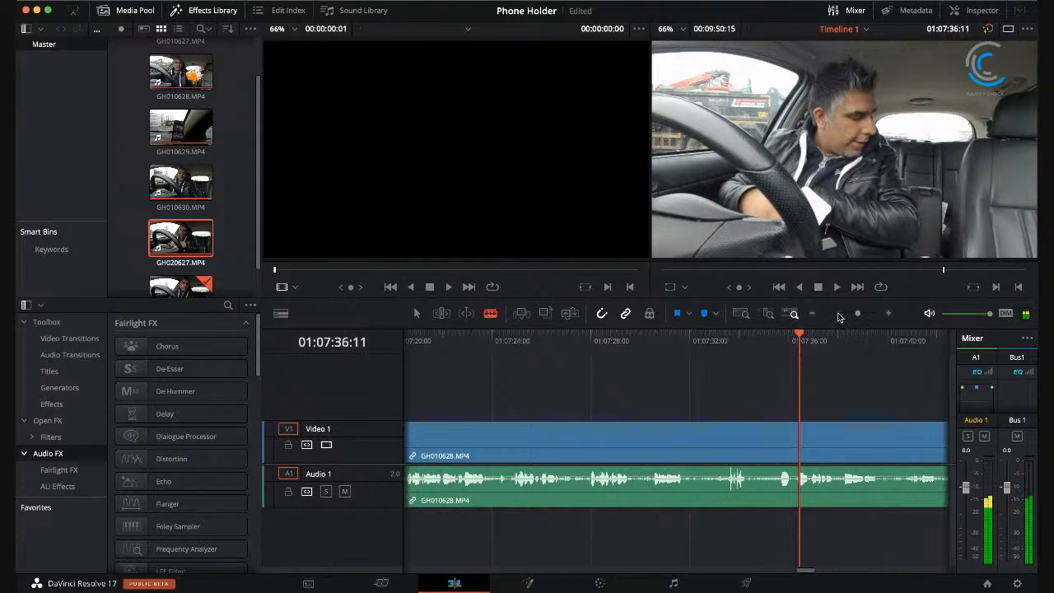
pyautogui.moveTo(799, 333); pyautogui.dragTo(778, 335)
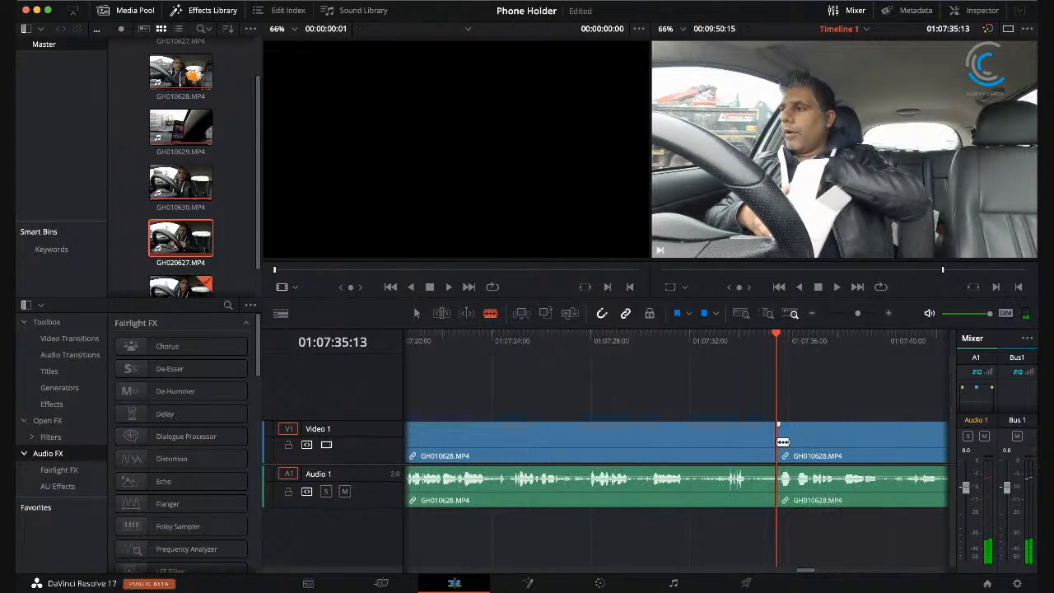
pyautogui.click(739, 446)
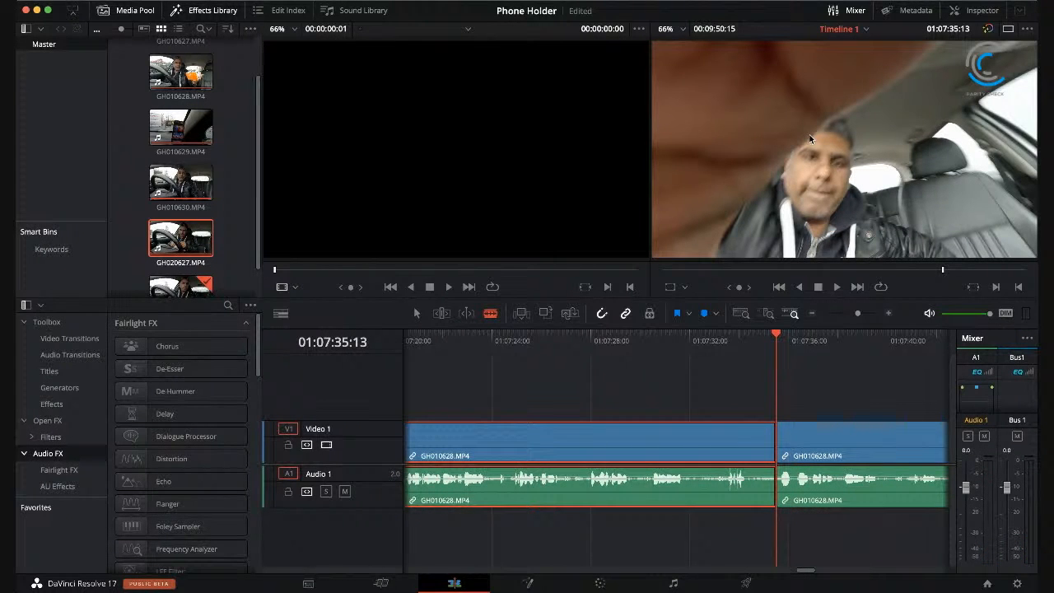
pyautogui.press('BackSpace')
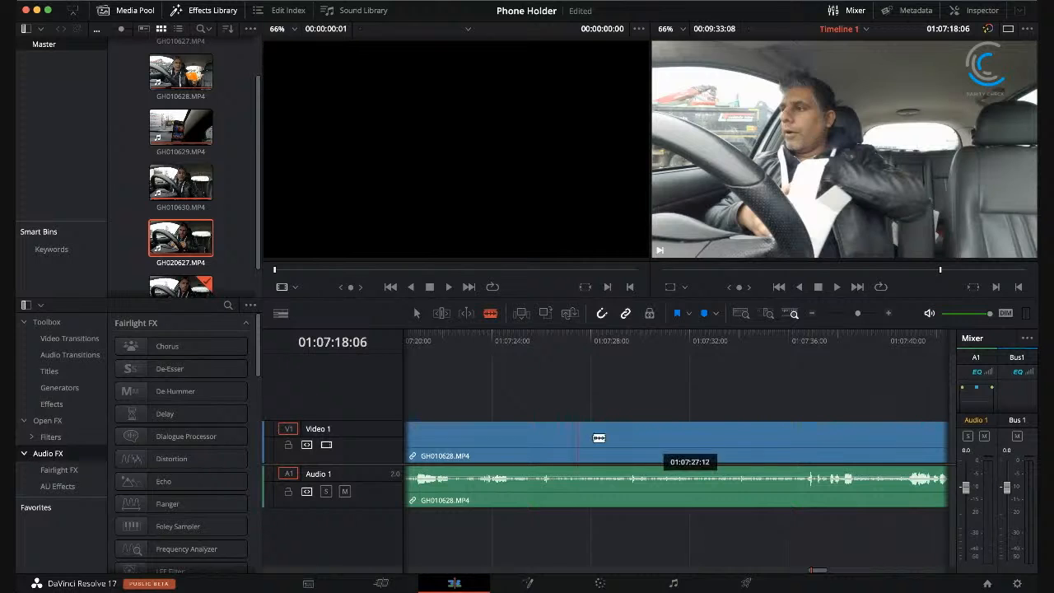
# Step: Play across the new join in GH010628.MP4 and split the clip at 01:07:24:23, where the next unwanted section starts
pyautogui.moveTo(822, 573); pyautogui.dragTo(815, 574)
pyautogui.click(474, 338)
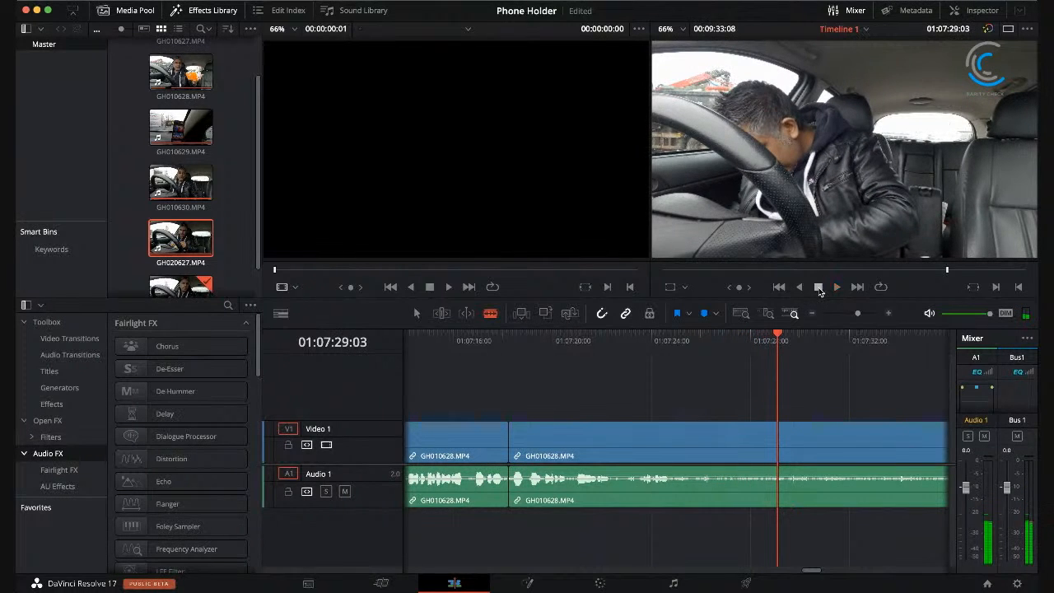
pyautogui.moveTo(729, 335); pyautogui.dragTo(680, 321)
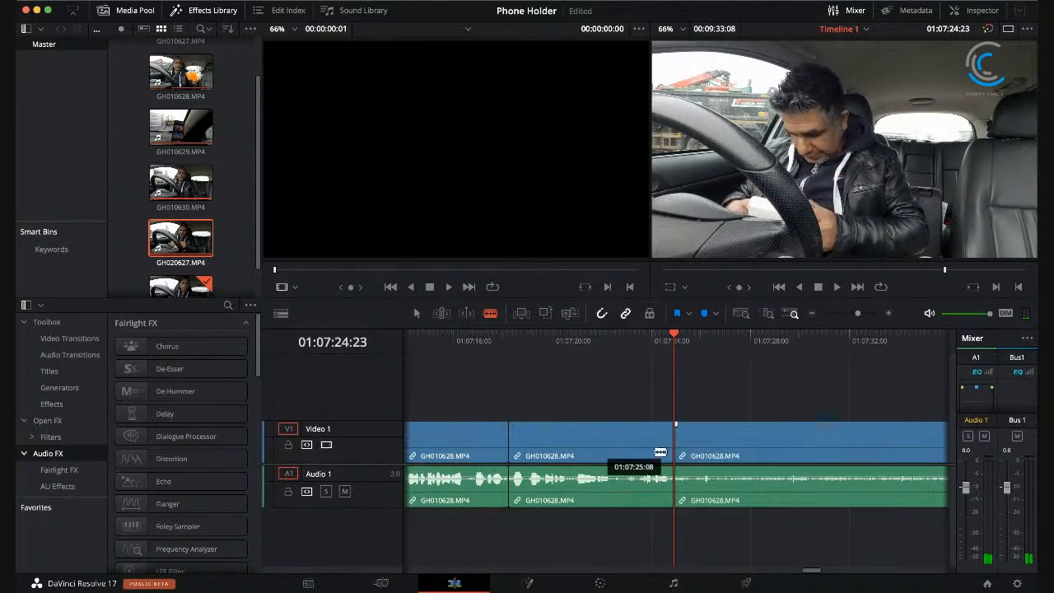
# Step: Find where the pause in GH010628.MP4 ends, split at 01:07:40:18 and remove the section from 01:07:24:23, closing the gap
pyautogui.moveTo(539, 336); pyautogui.dragTo(582, 341)
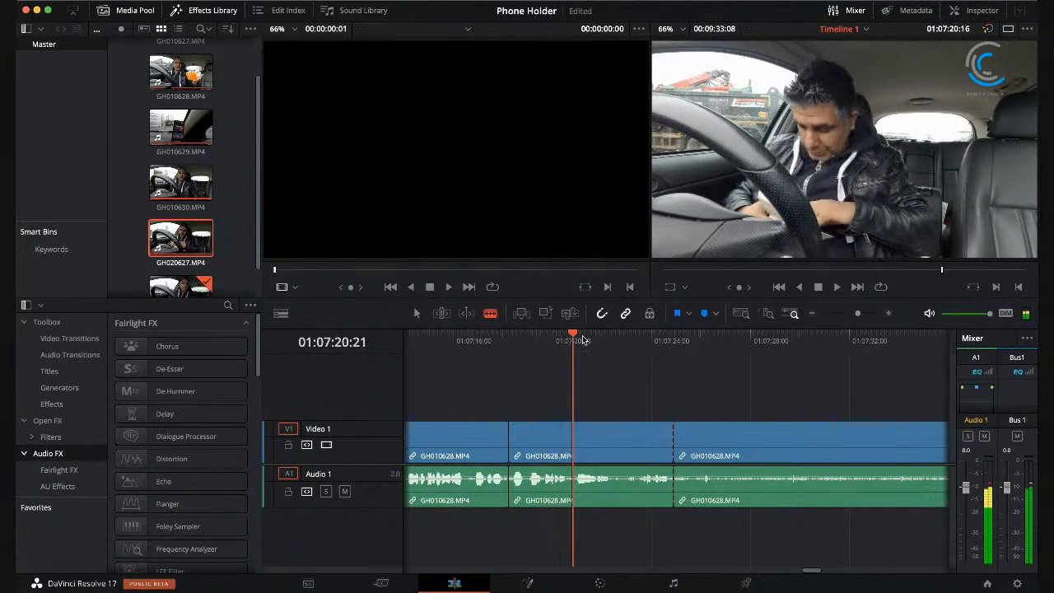
pyautogui.moveTo(659, 340); pyautogui.dragTo(680, 338)
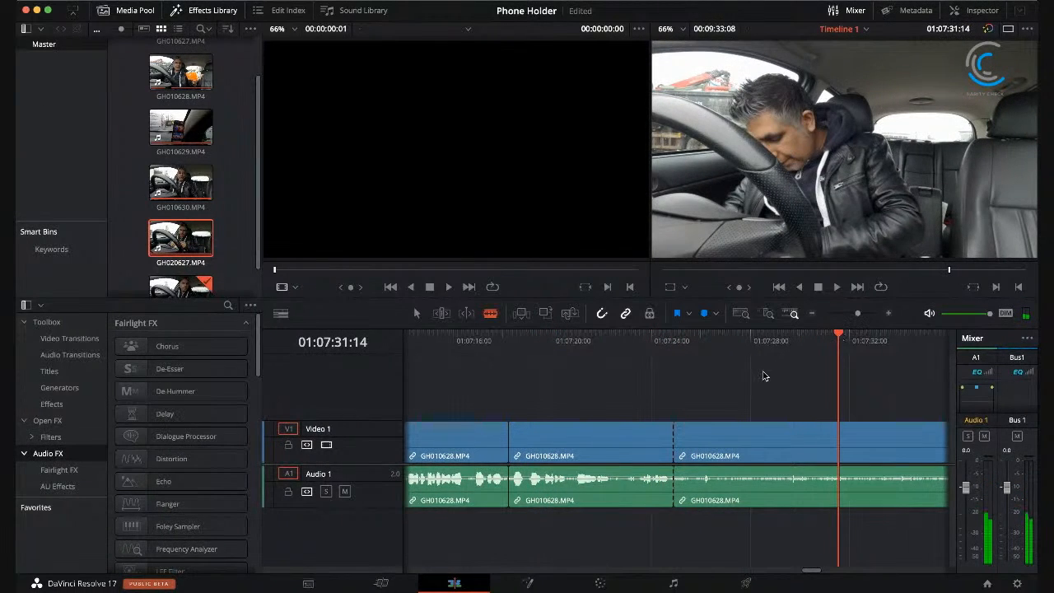
pyautogui.moveTo(811, 574); pyautogui.dragTo(818, 574)
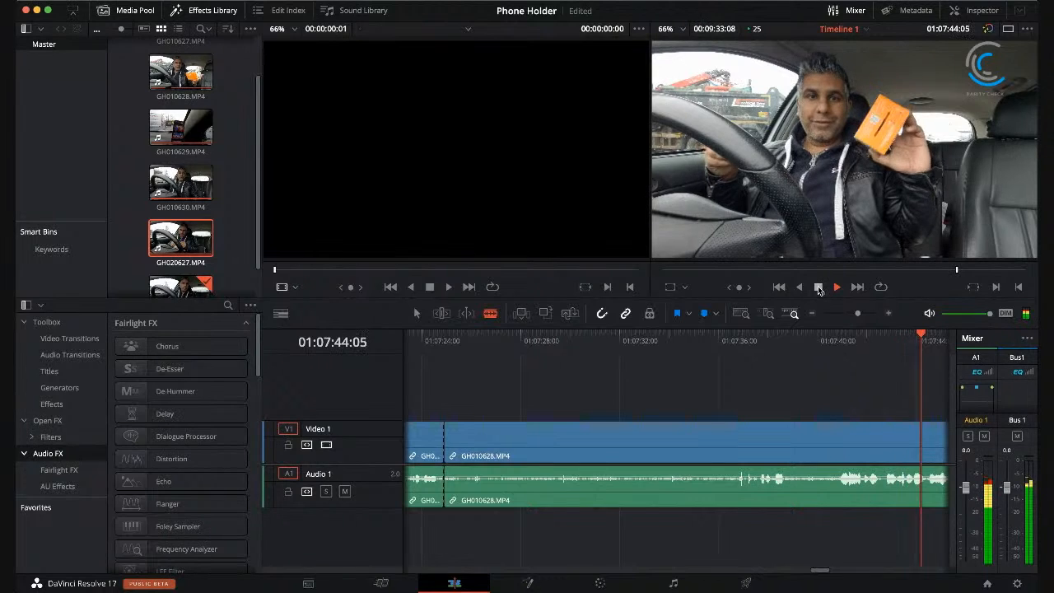
pyautogui.click(819, 287)
pyautogui.click(835, 334)
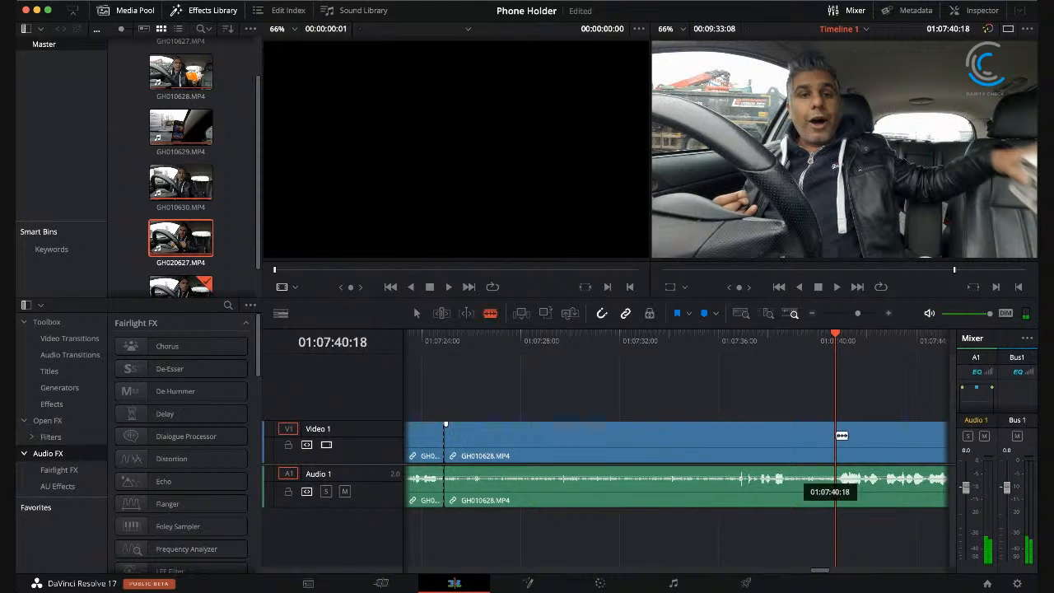
pyautogui.press('super+b')
pyautogui.click(732, 434)
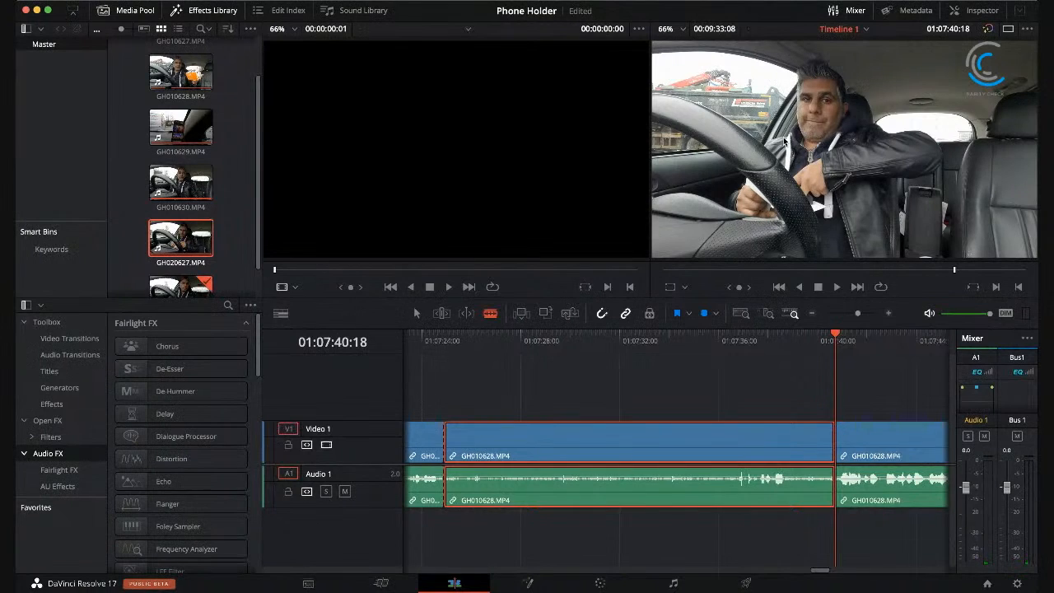
pyautogui.hotkey('shift', 'BackSpace')
# Step: Play on through GH010628.MP4 from 01:07:24:03, locate the next cut point by replaying the footage and split the clip at 01:08:26:04
pyautogui.click(425, 334)
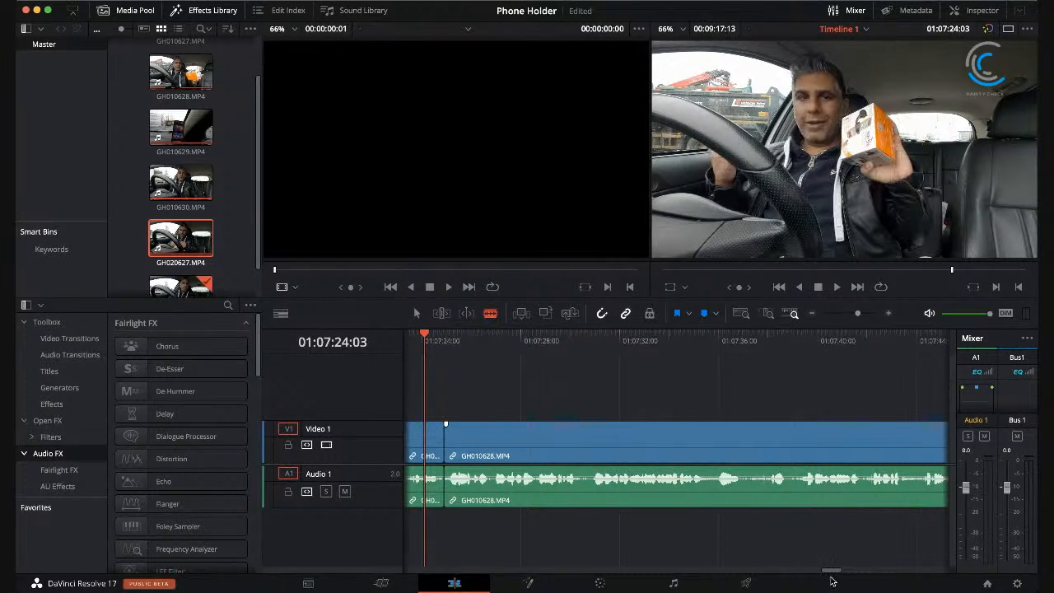
pyautogui.moveTo(831, 574); pyautogui.dragTo(830, 575)
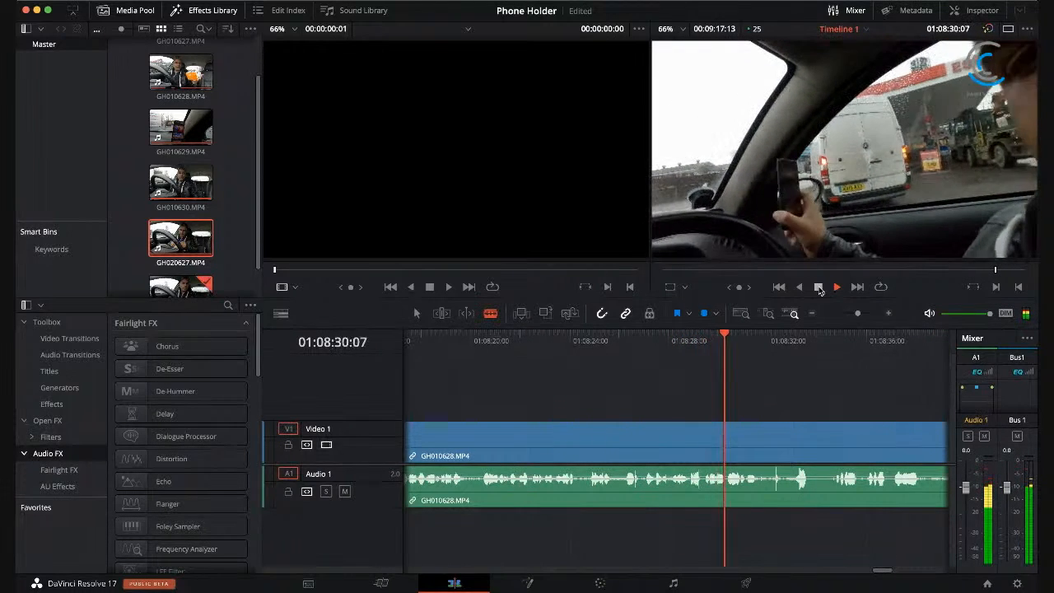
pyautogui.click(819, 288)
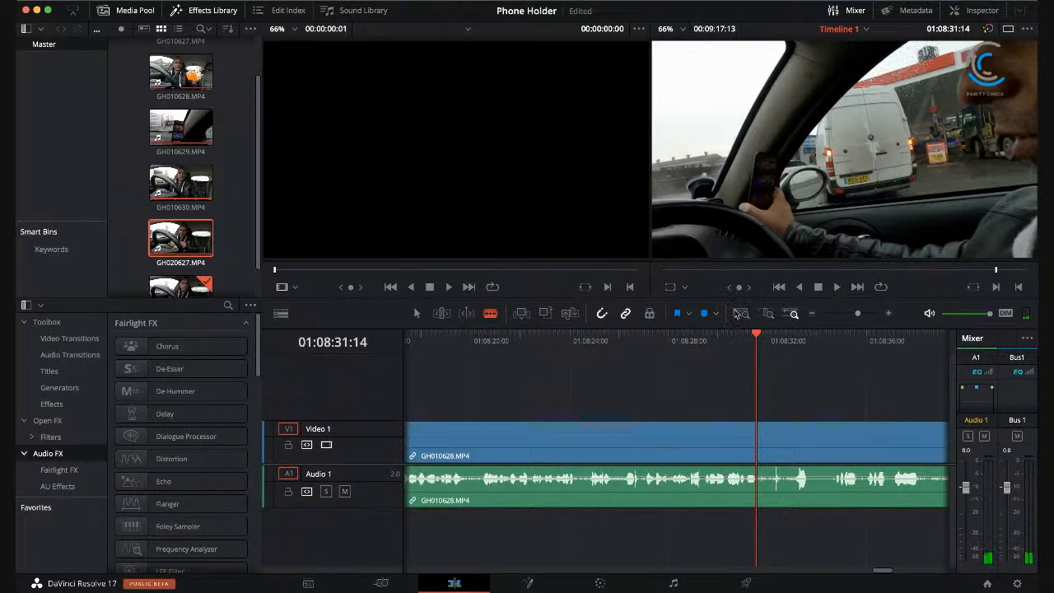
pyautogui.moveTo(699, 333); pyautogui.dragTo(642, 333)
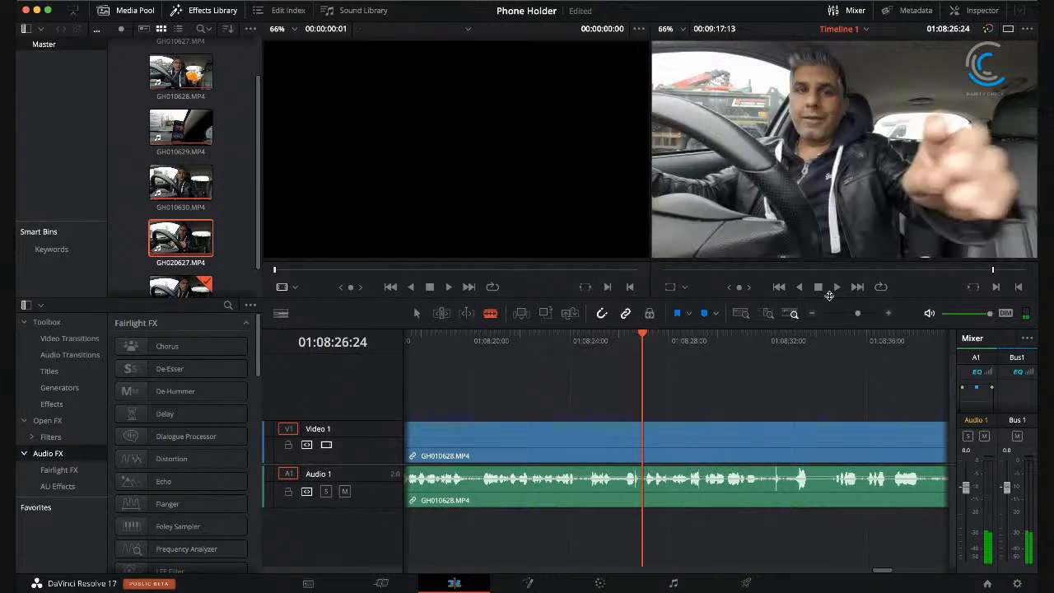
pyautogui.click(837, 287)
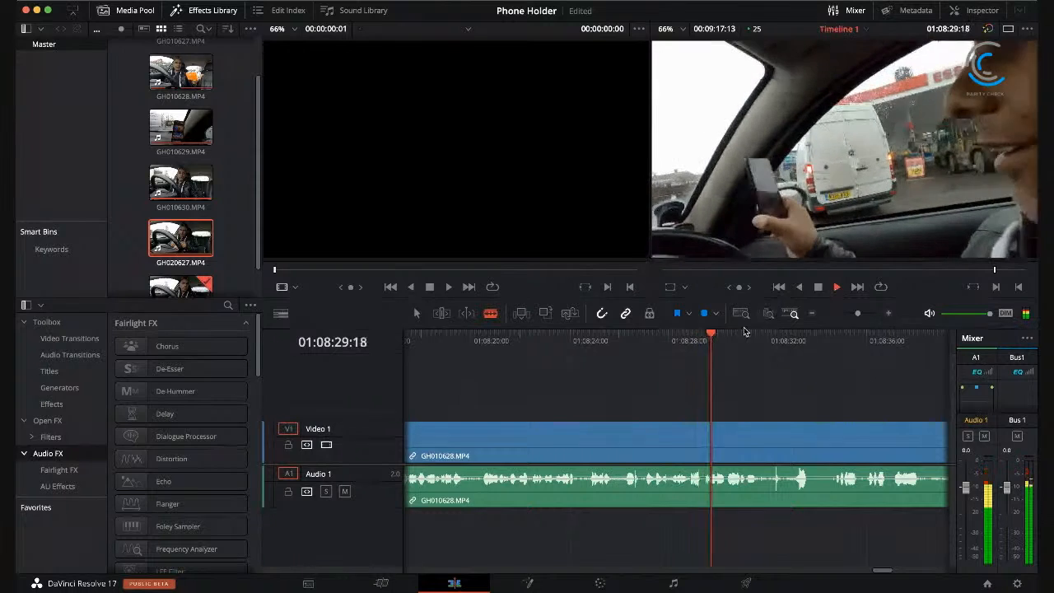
pyautogui.click(817, 288)
pyautogui.moveTo(740, 336); pyautogui.dragTo(578, 340)
pyautogui.click(837, 288)
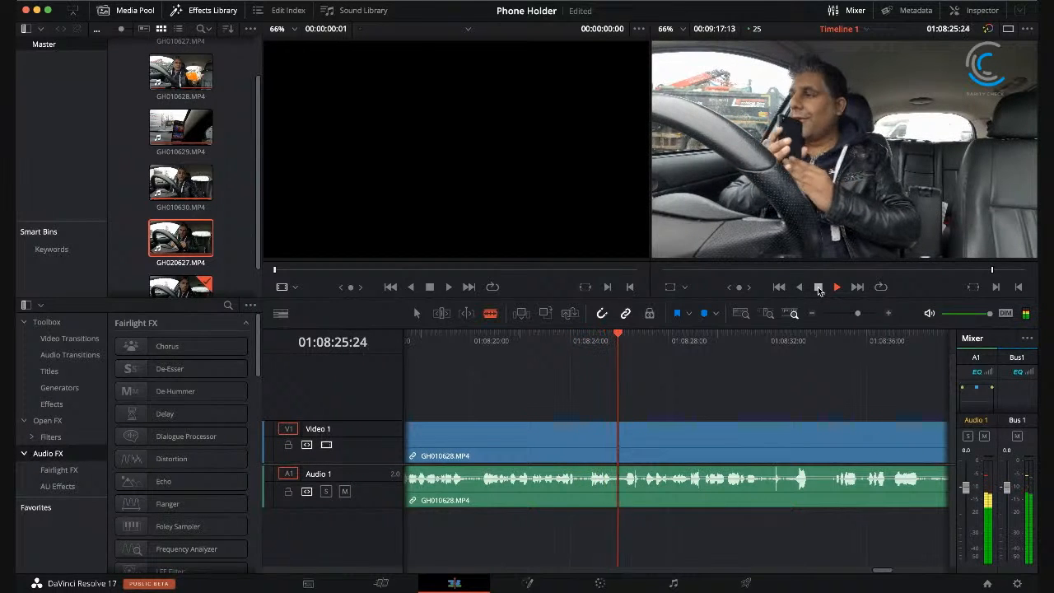
pyautogui.click(818, 287)
pyautogui.moveTo(643, 335); pyautogui.dragTo(624, 333)
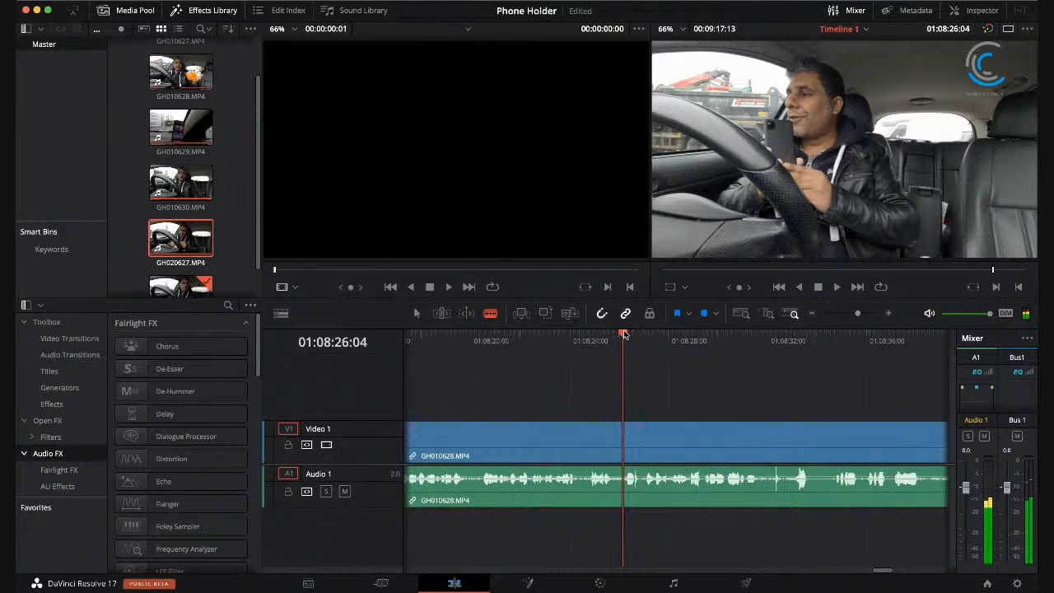
pyautogui.click(624, 447)
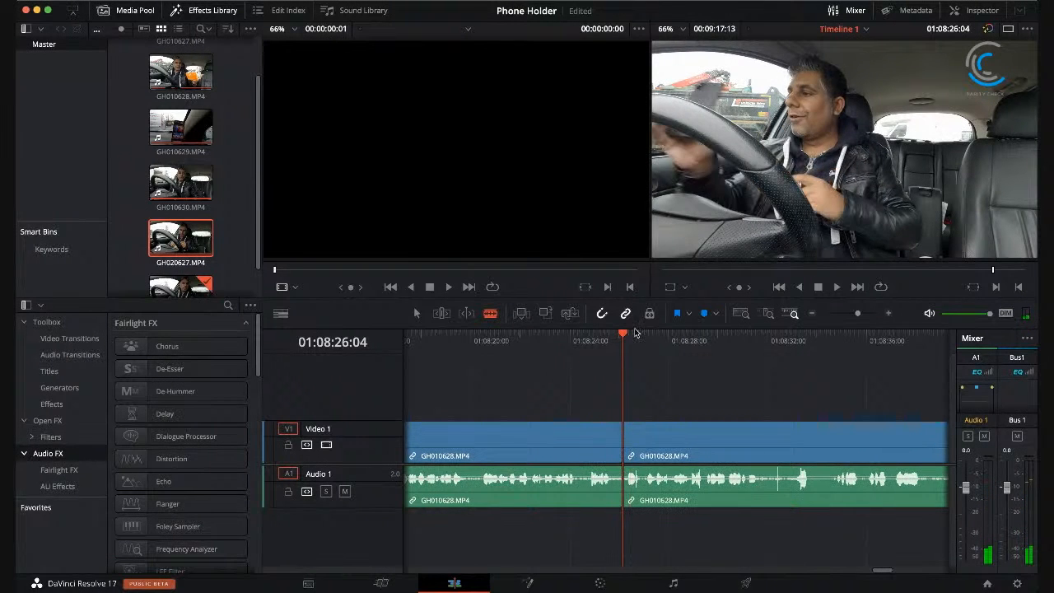
# Step: Find where the unwanted section of GH010628.MP4 ends, split at 01:08:28:23 and remove the footage back to 01:08:26:04, closing the gap
pyautogui.moveTo(623, 333); pyautogui.dragTo(681, 333)
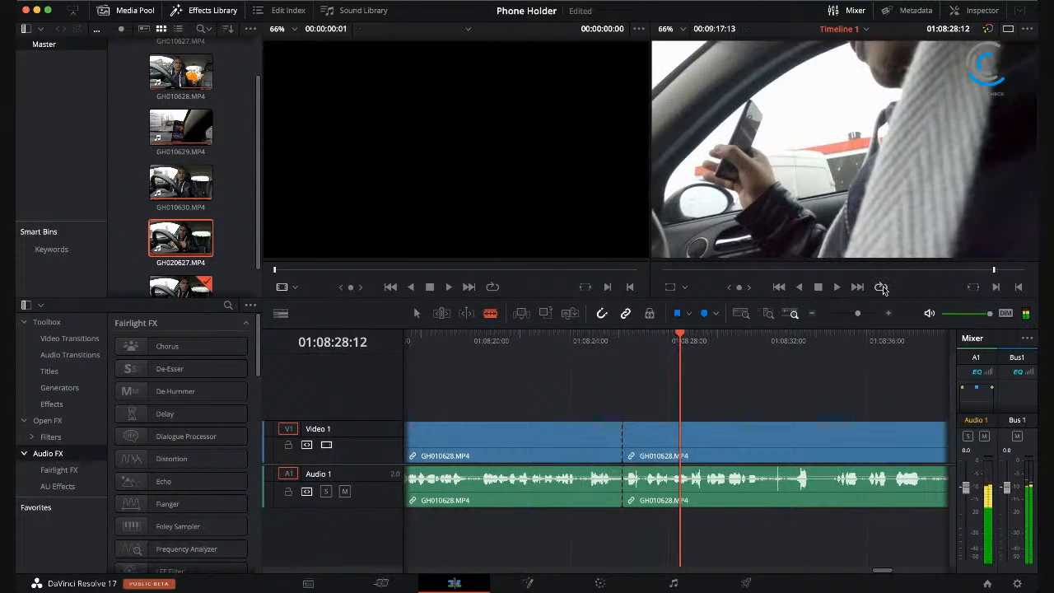
pyautogui.click(836, 288)
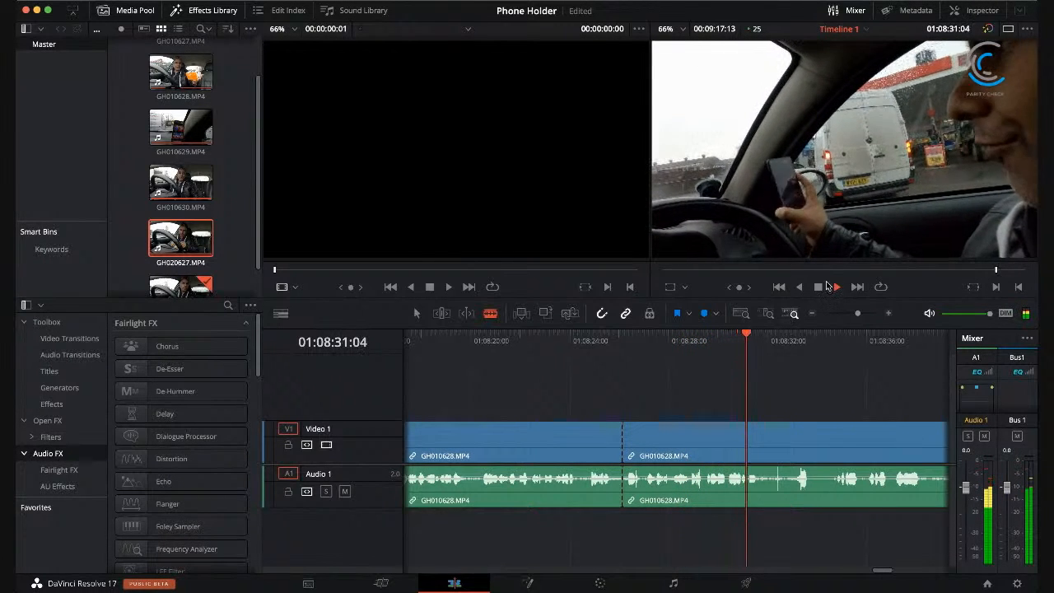
pyautogui.press('space')
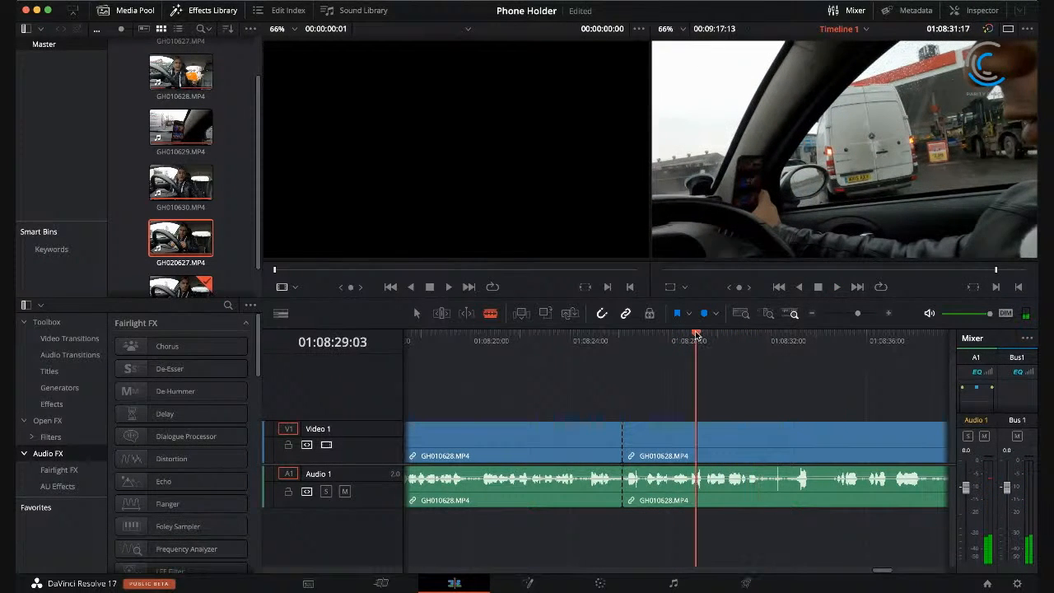
pyautogui.moveTo(695, 335); pyautogui.dragTo(693, 336)
pyautogui.click(693, 441)
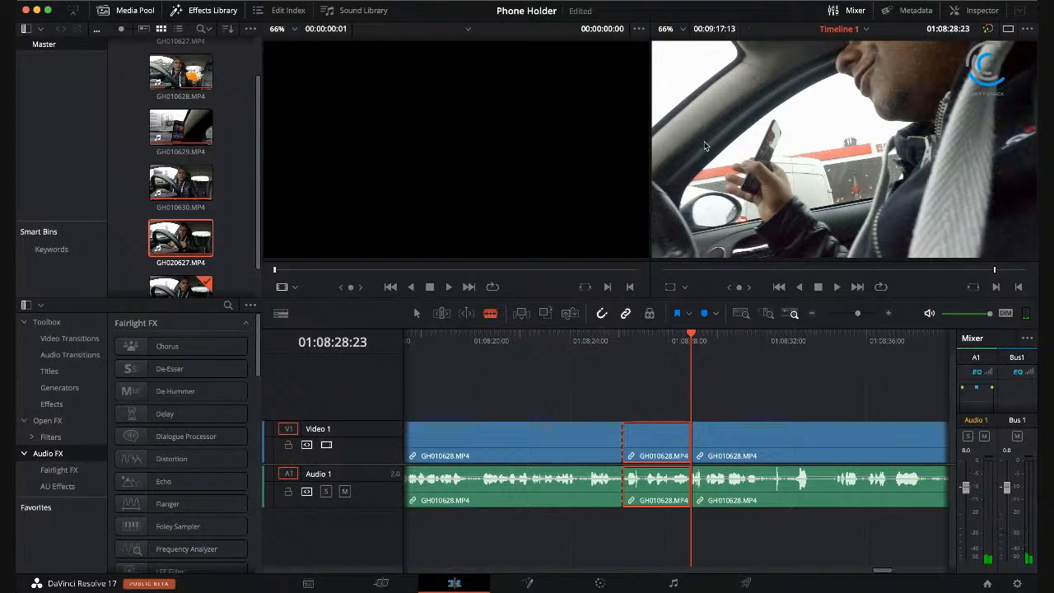
pyautogui.press('Delete')
# Step: Play across the new join from 01:08:24:24, split GH010628.MP4 at 01:08:41:23 and remove its tail without leaving a gap before GH010629.MP4
pyautogui.click(593, 335)
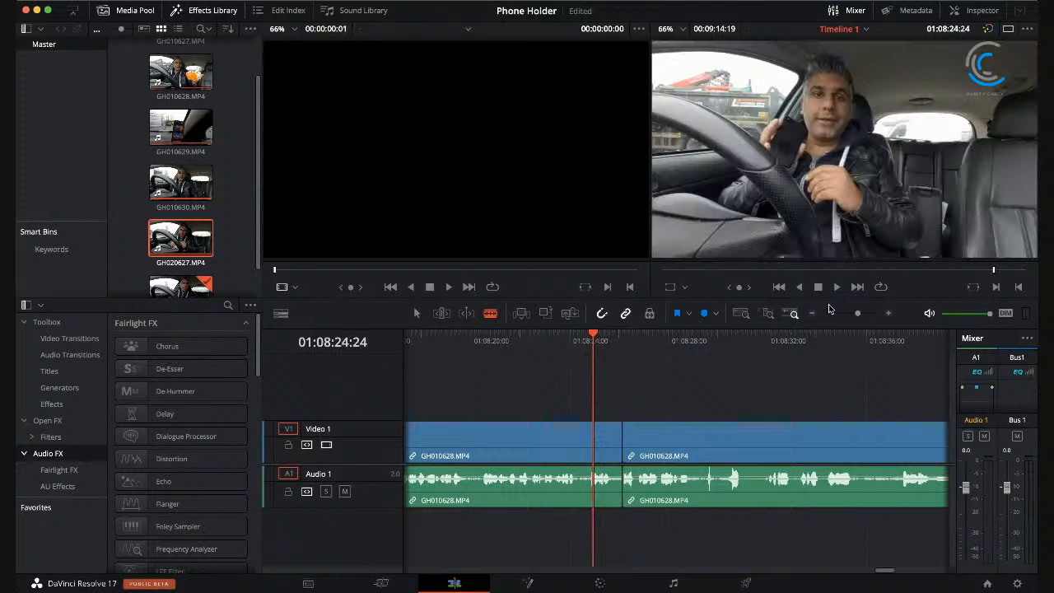
pyautogui.click(835, 286)
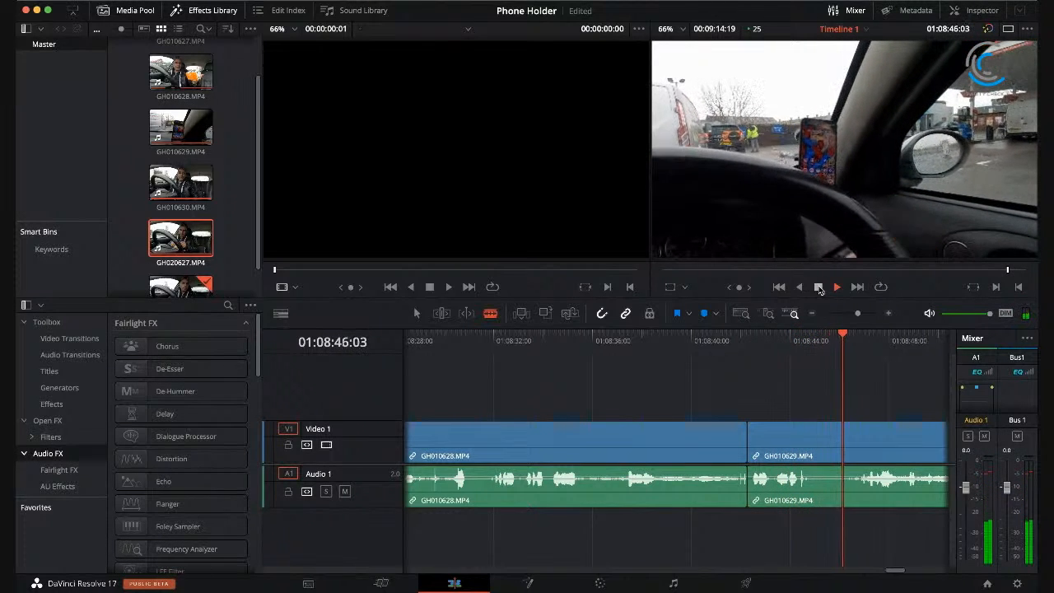
pyautogui.moveTo(729, 341)
pyautogui.mouseDown()
pyautogui.moveTo(748, 340)
pyautogui.moveTo(736, 340)
pyautogui.mouseUp()
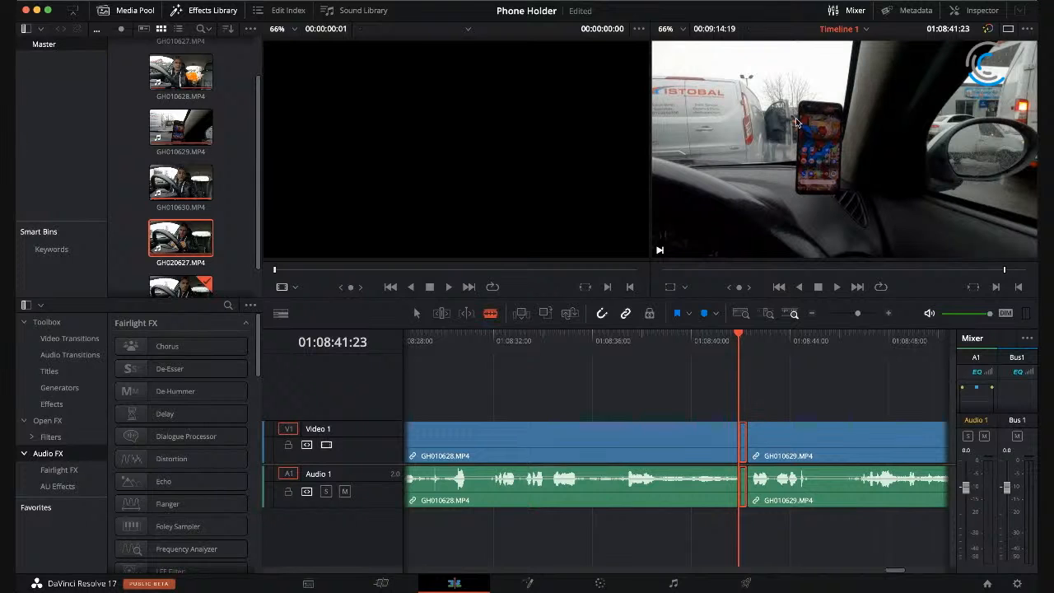
pyautogui.press('e')
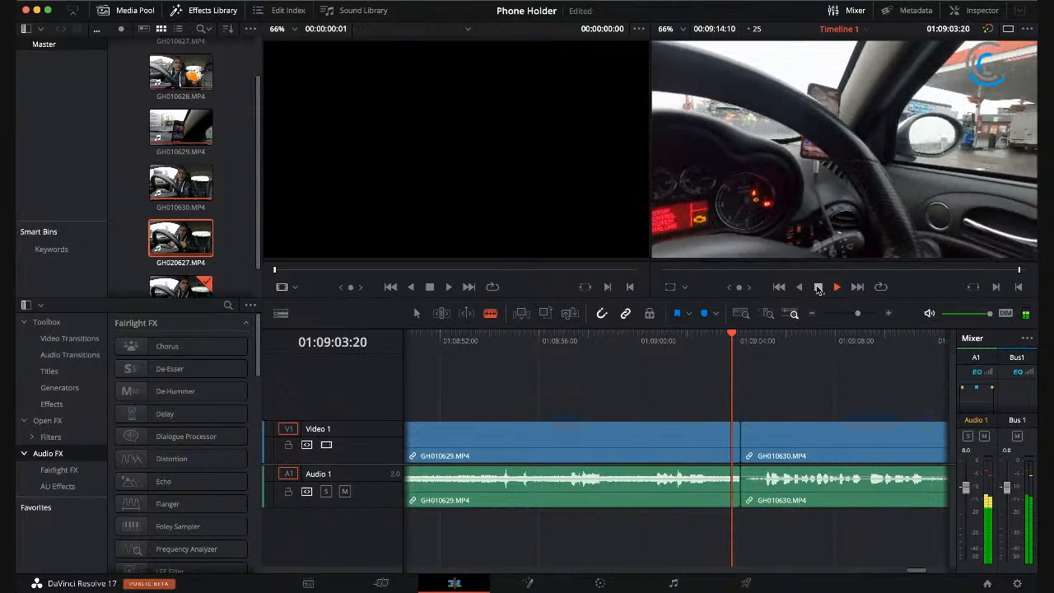
# Step: Split GH010629.MP4 at 01:09:03:06 and remove the short remainder before GH010630.MP4, closing the gap
pyautogui.click(817, 286)
pyautogui.moveTo(741, 336); pyautogui.dragTo(718, 335)
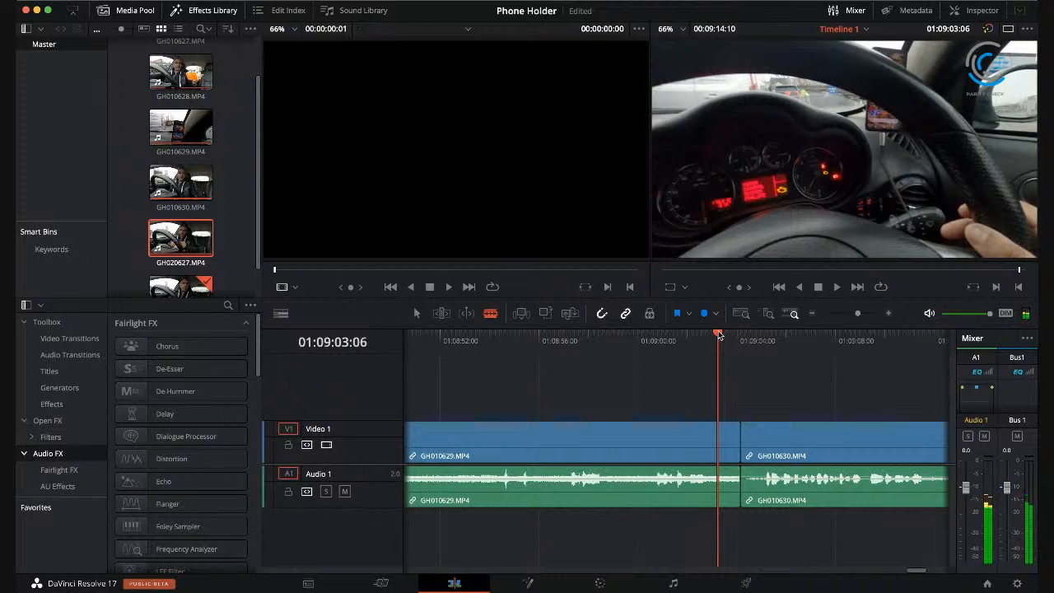
pyautogui.hotkey('ctrl', 'b')
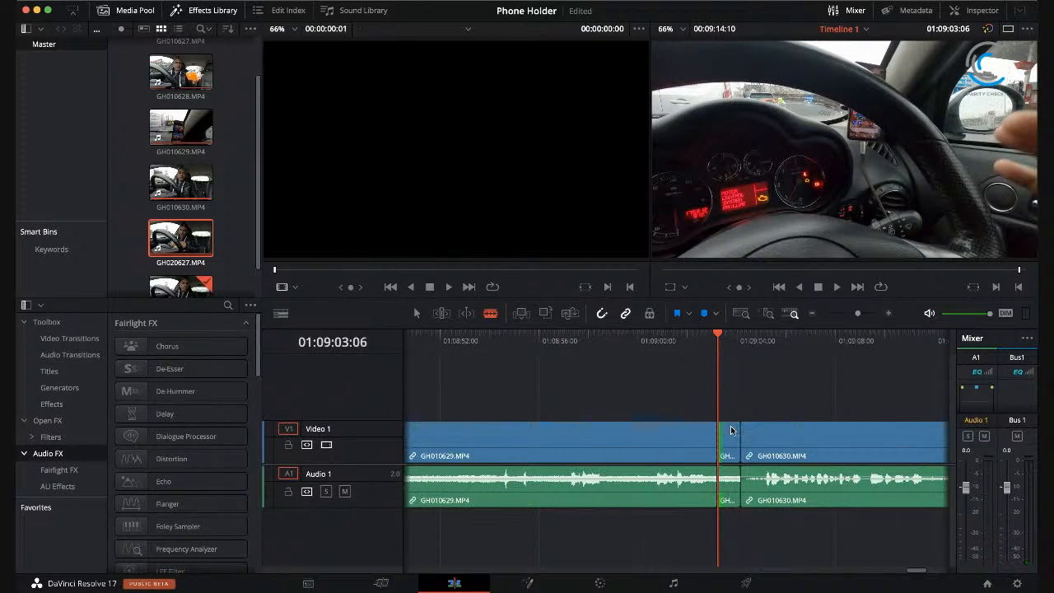
pyautogui.click(731, 431)
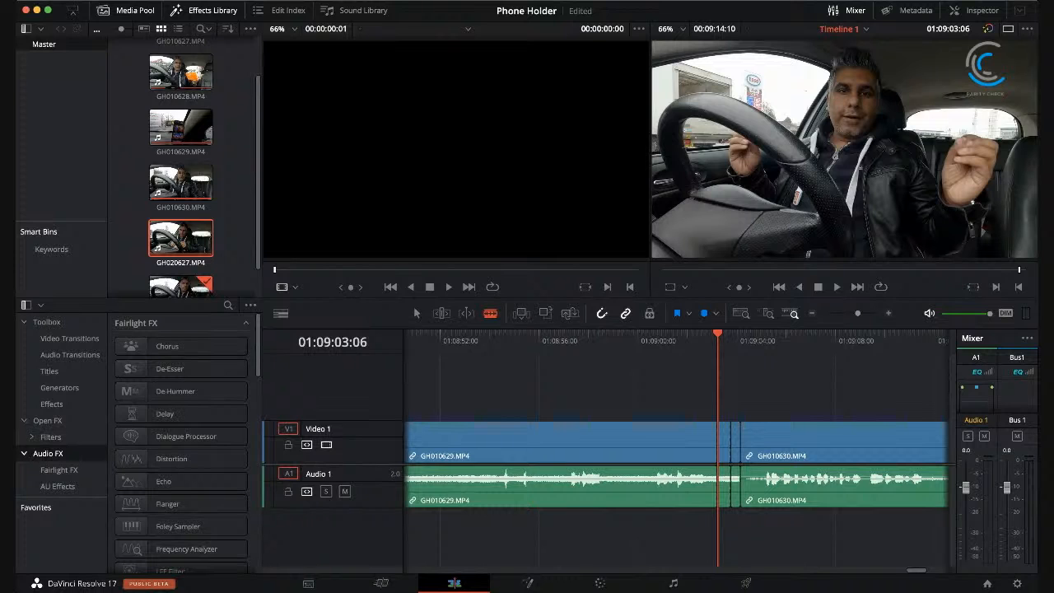
pyautogui.press('super+z')
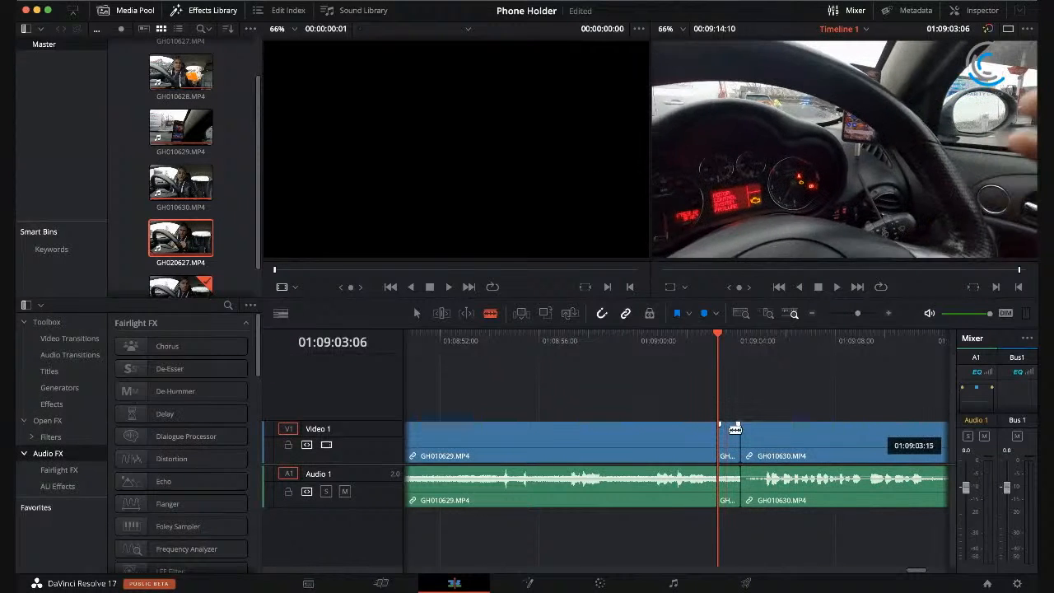
pyautogui.click(735, 430)
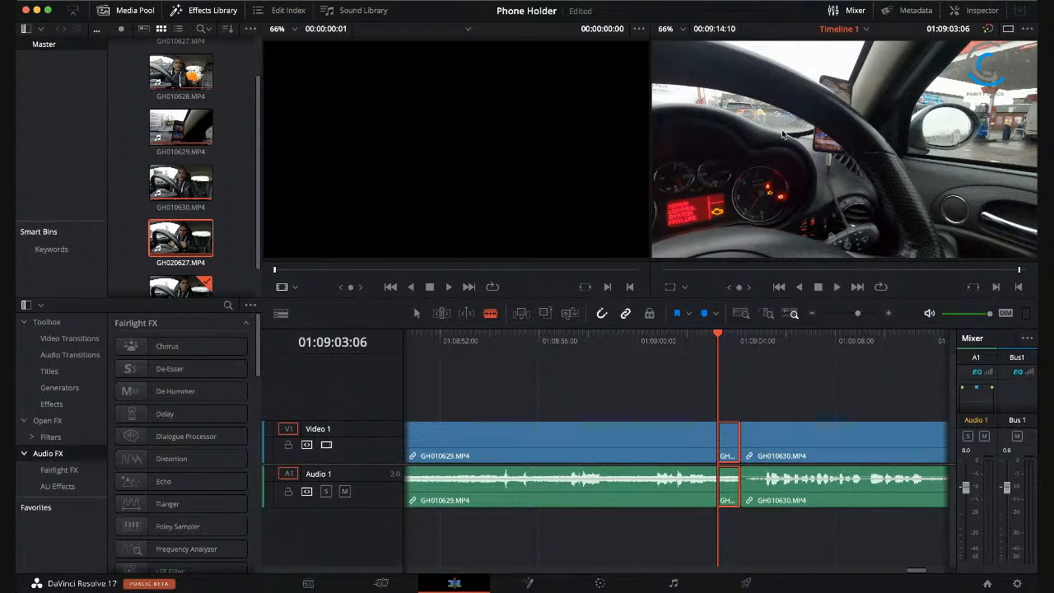
pyautogui.hotkey('shift', 'BackSpace')
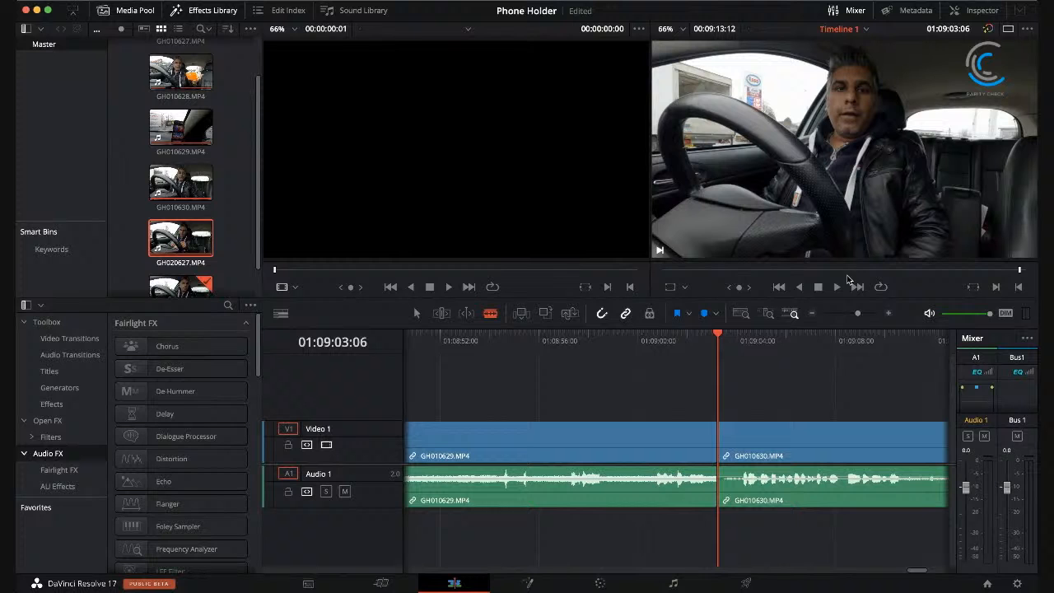
# Step: Play across the join into GH010630.MP4, split the clip at 01:09:11:15 and delete everything after that point
pyautogui.click(684, 335)
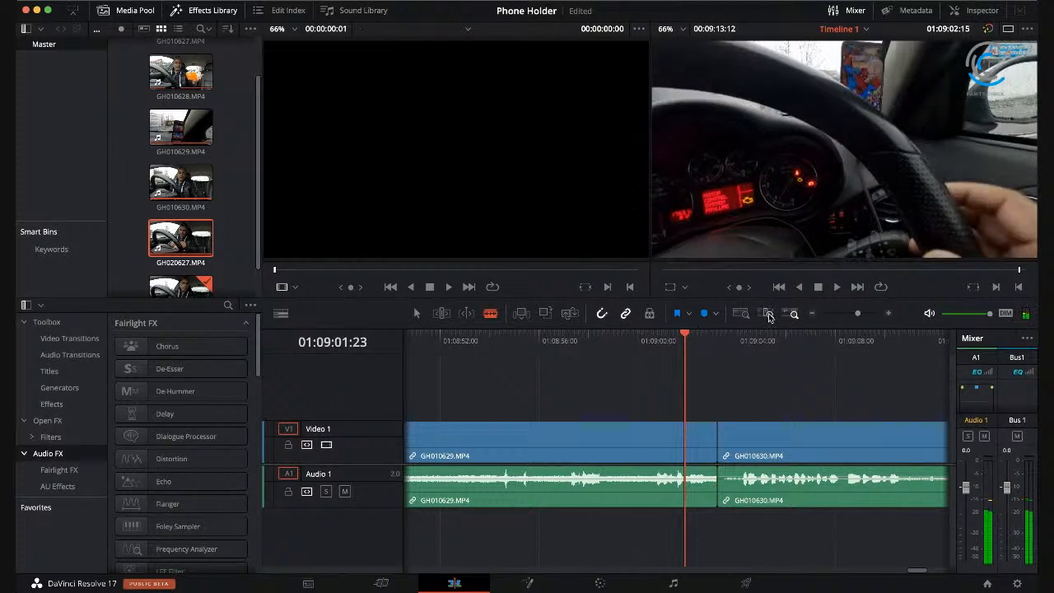
pyautogui.click(835, 286)
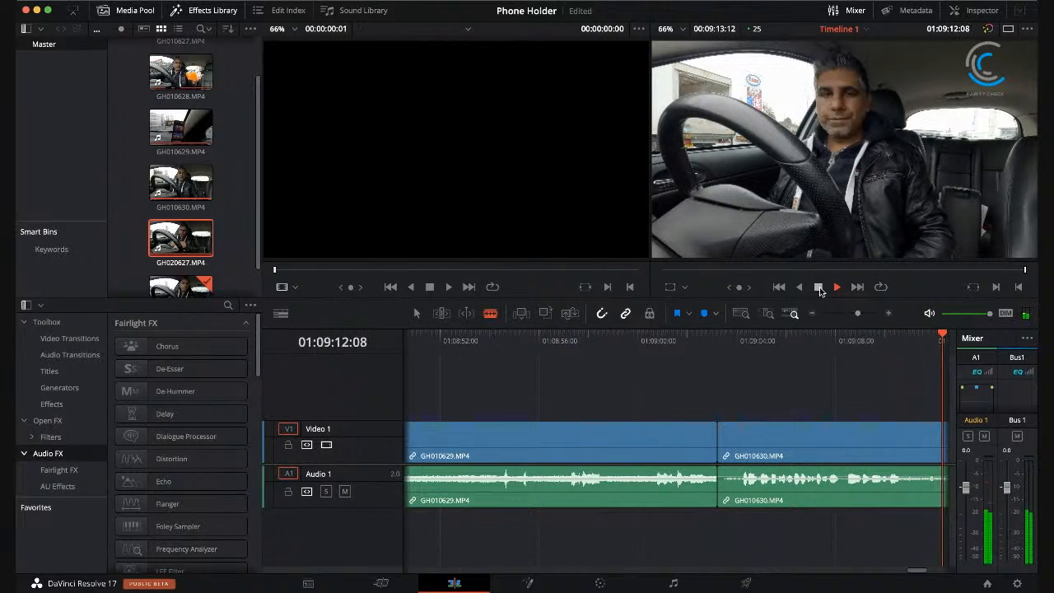
pyautogui.click(820, 288)
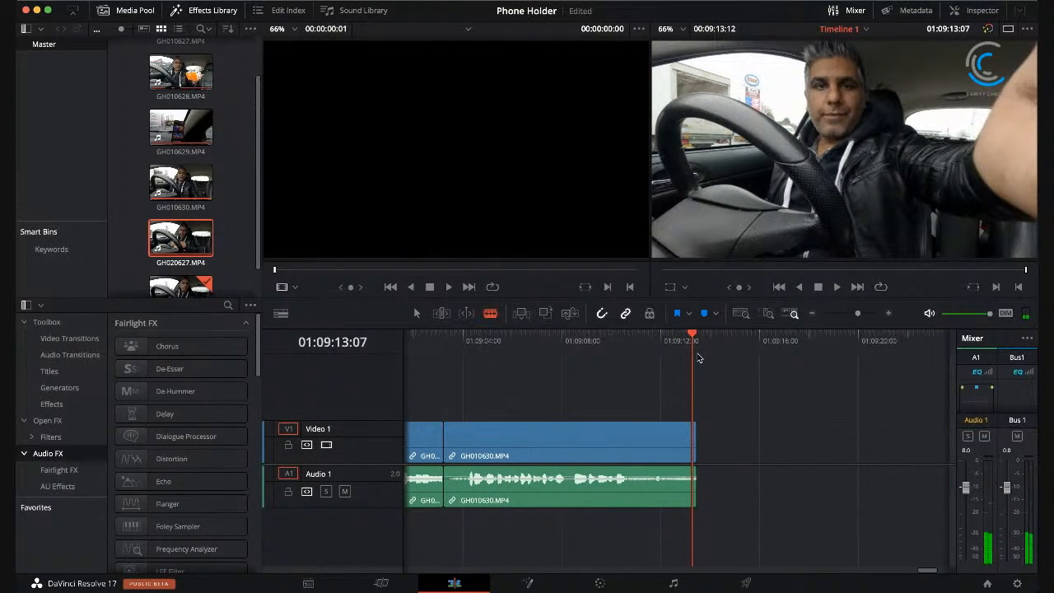
pyautogui.click(652, 337)
pyautogui.moveTo(652, 336); pyautogui.dragTo(652, 338)
pyautogui.click(652, 434)
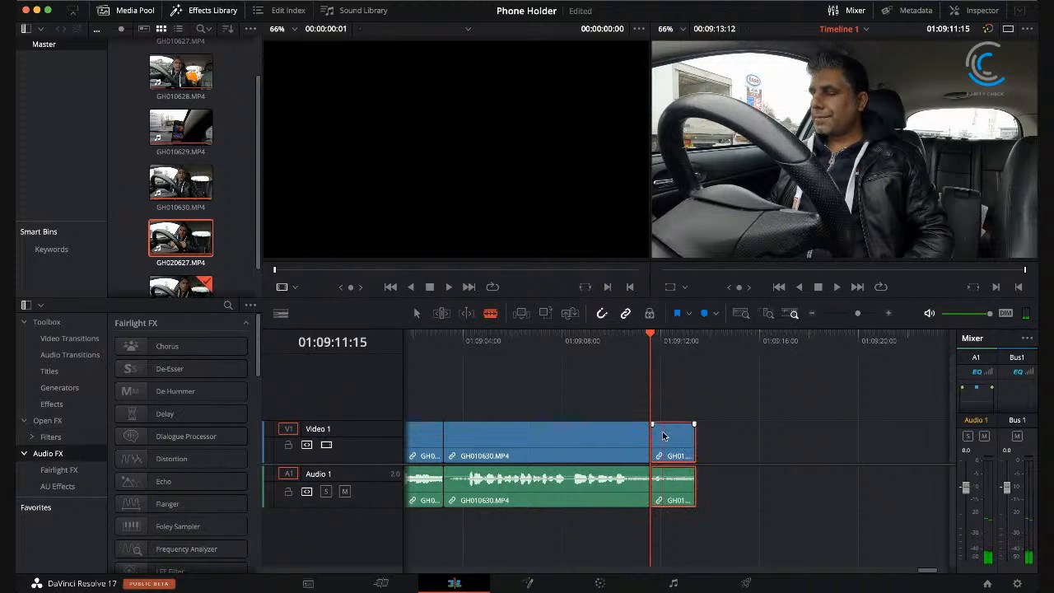
pyautogui.press('BackSpace')
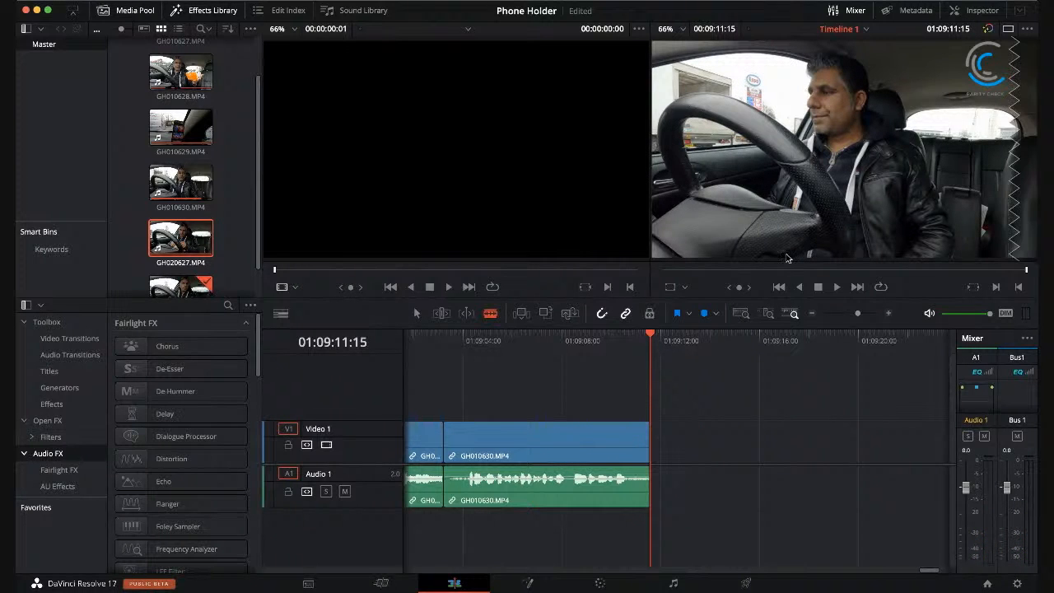
# Step: Return to the start of the timeline, play the opening seconds of GH010627.MP4 and put the playhead back at 01:00:00:00
pyautogui.moveTo(929, 569); pyautogui.dragTo(395, 574)
pyautogui.moveTo(440, 335); pyautogui.dragTo(381, 335)
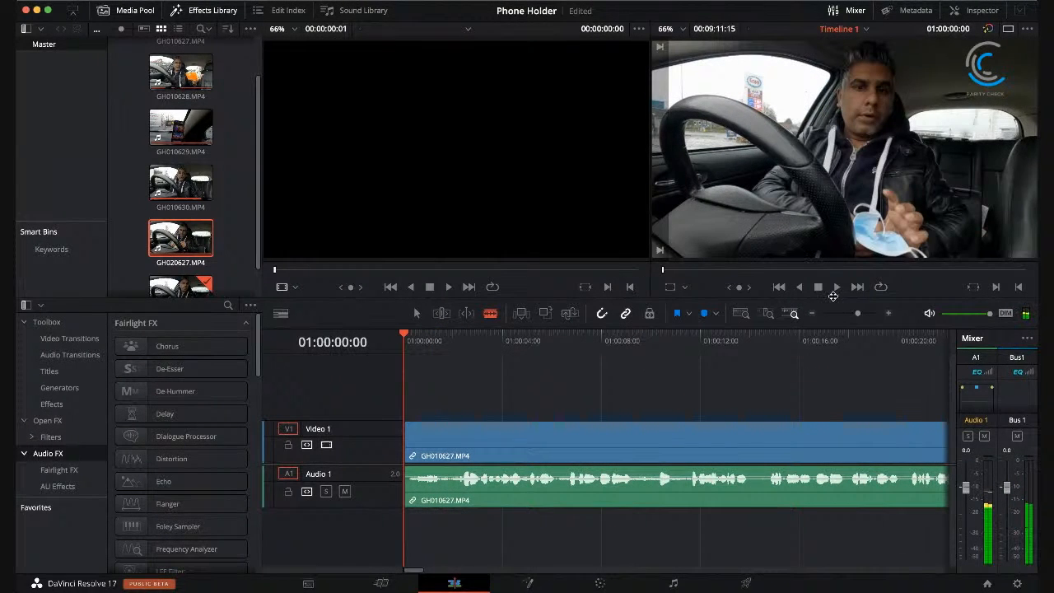
pyautogui.click(837, 287)
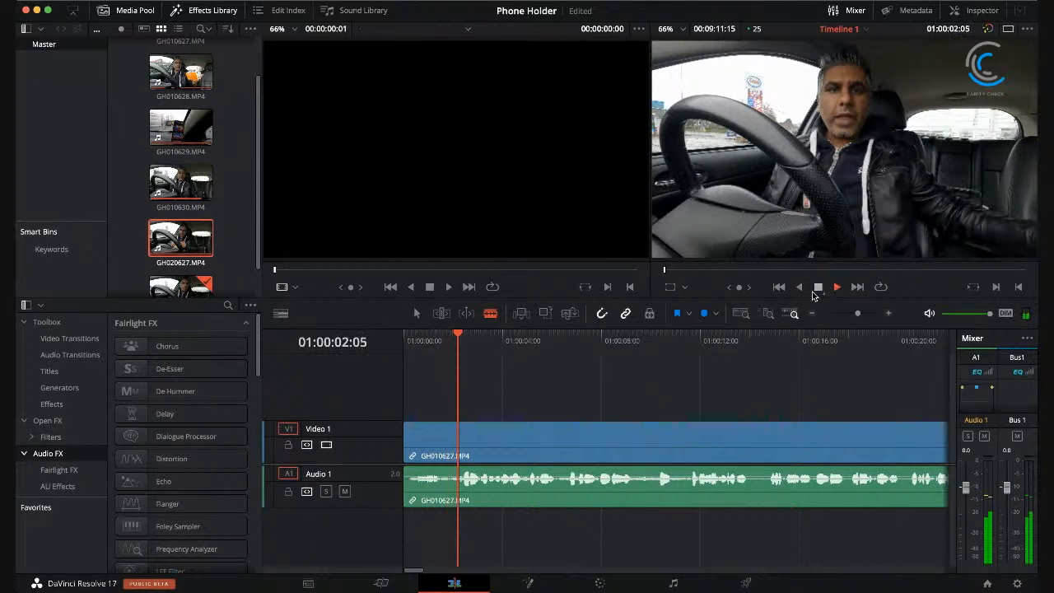
pyautogui.click(818, 288)
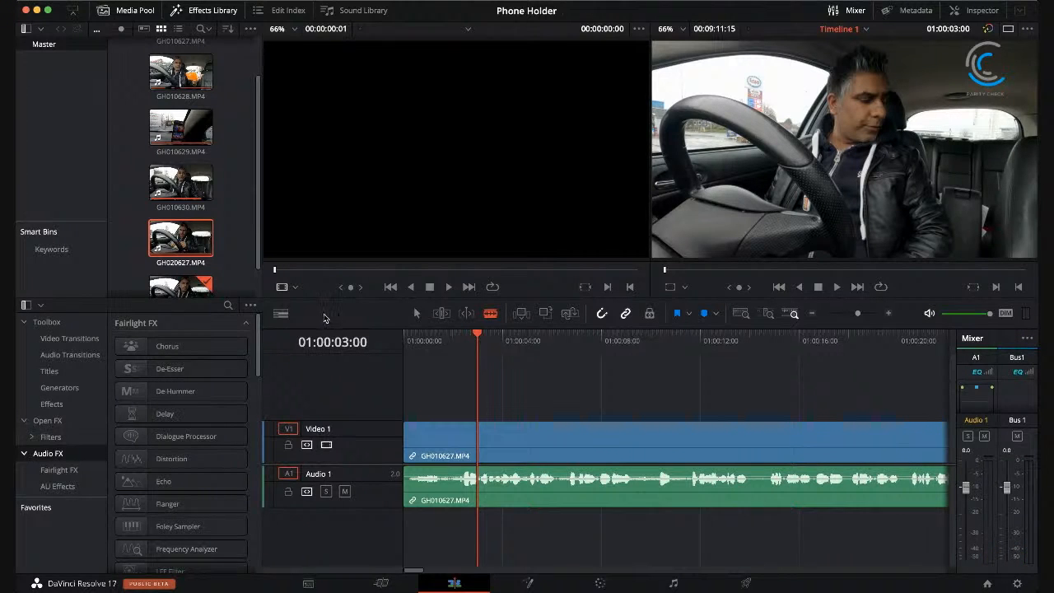
pyautogui.moveTo(476, 332); pyautogui.dragTo(266, 325)
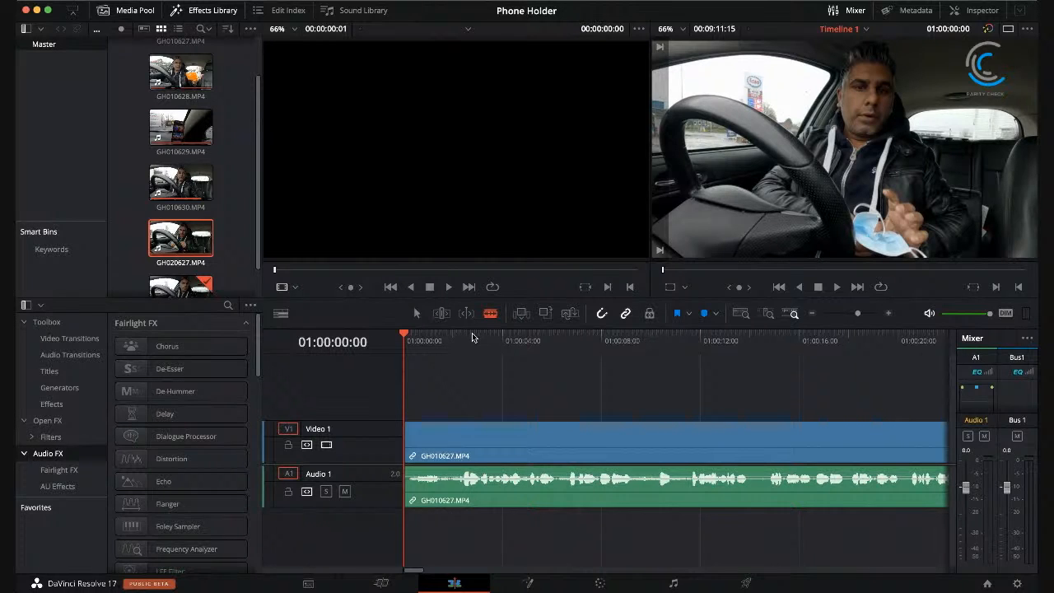
# Step: Open GH010627.MP4 on the Fusion page, add a Text node merged over the footage and select that node
pyautogui.click(520, 587)
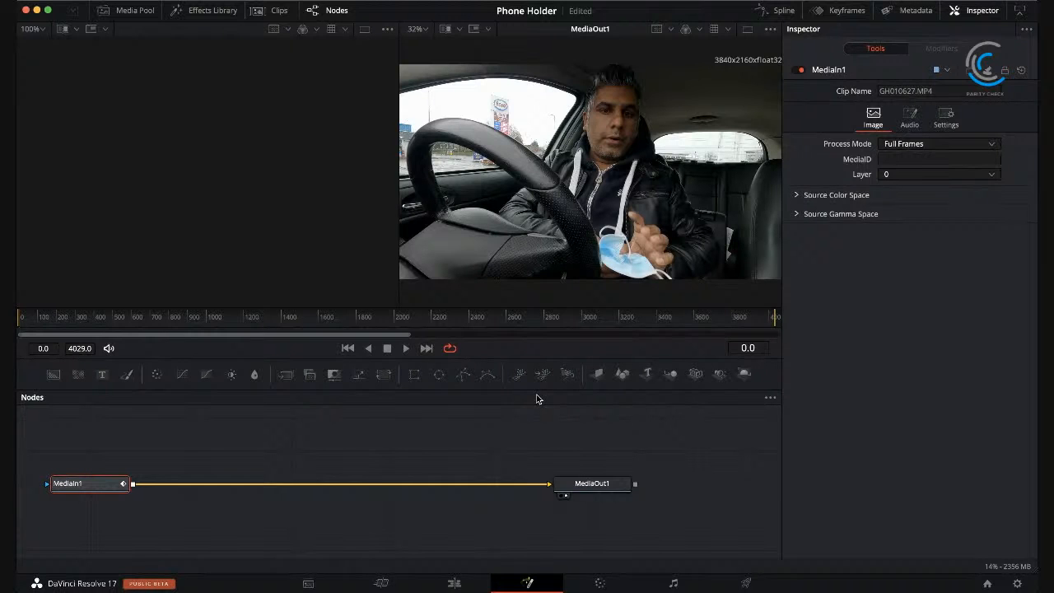
pyautogui.click(102, 374)
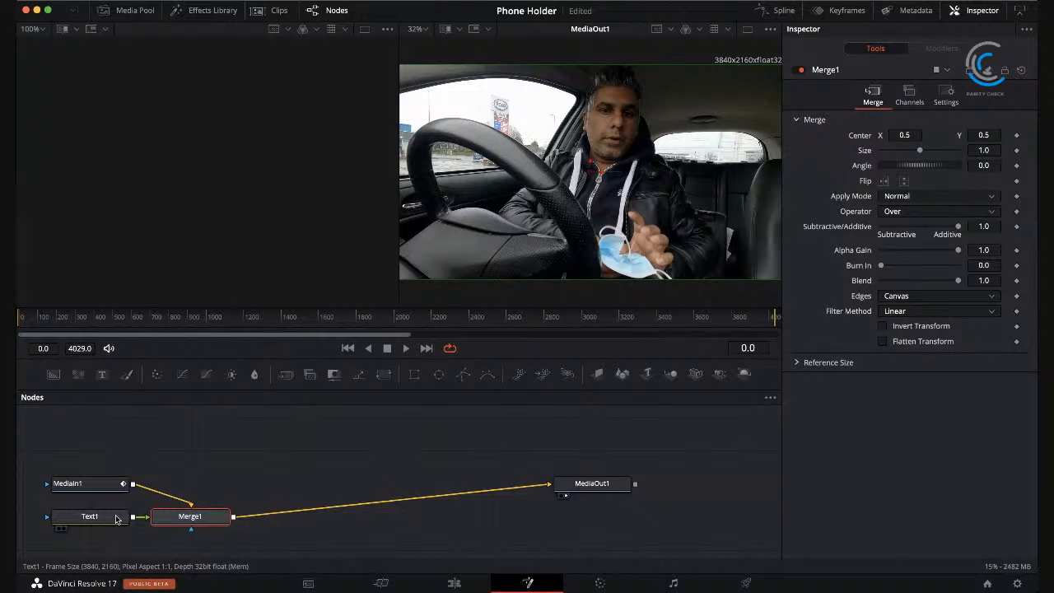
pyautogui.click(112, 517)
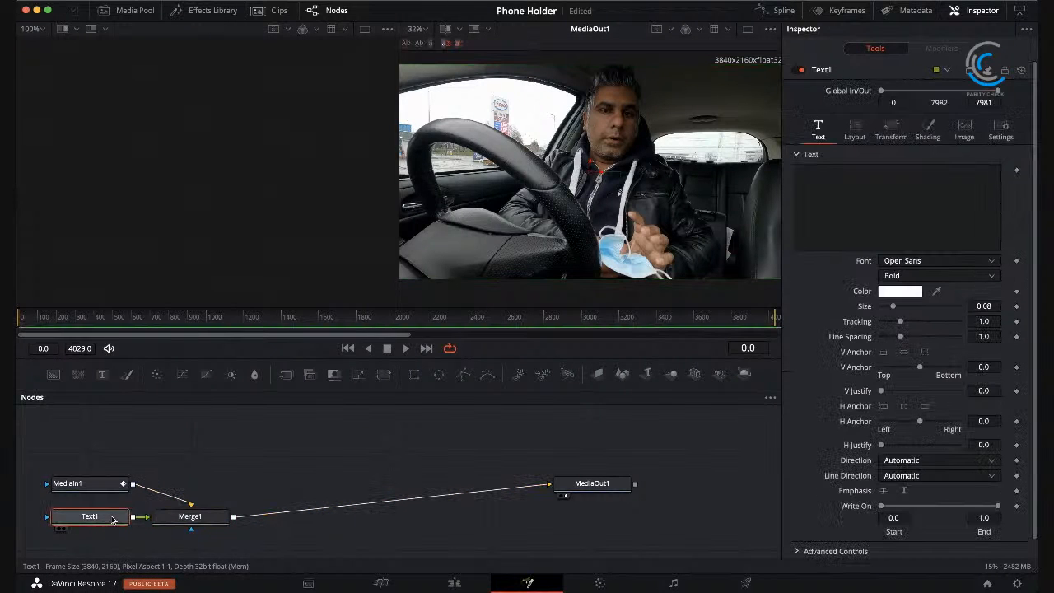
# Step: Enter the title text on two lines: "Apps 2 Phone" and "Car Phone Holder"
pyautogui.click(852, 214)
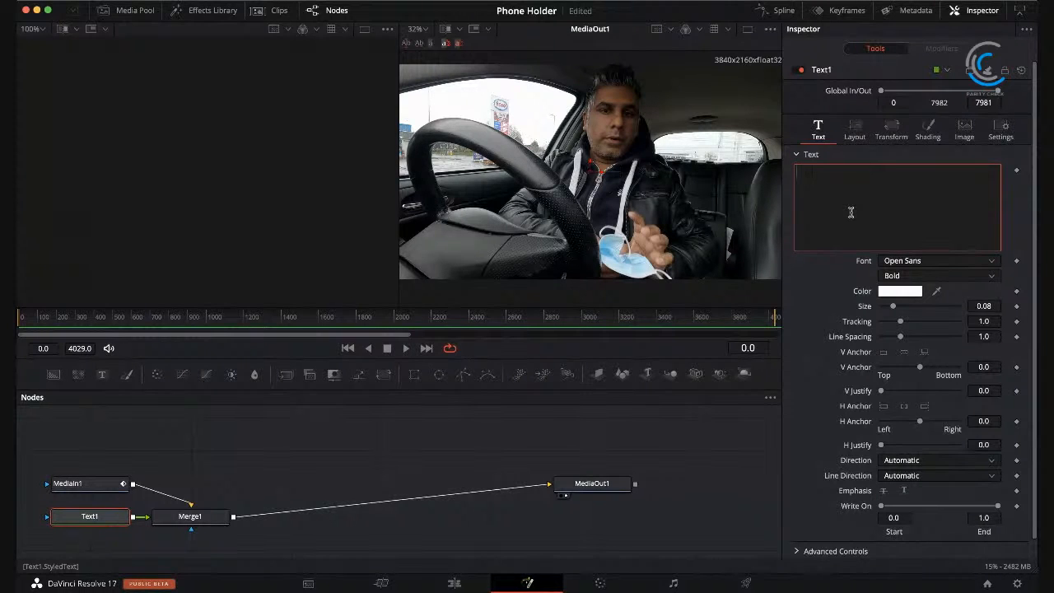
pyautogui.write('Apps 2')
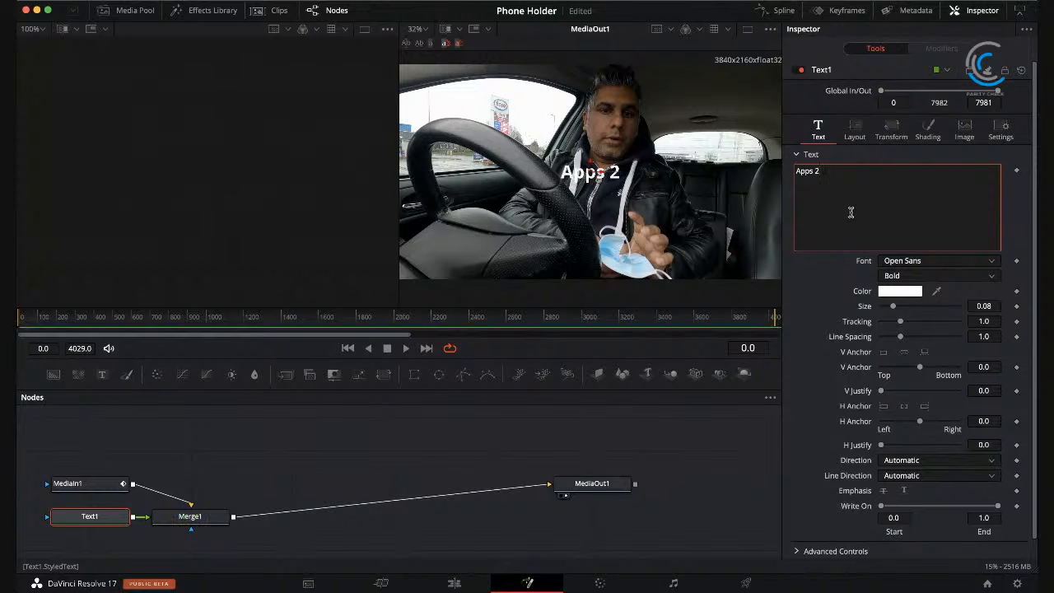
pyautogui.write(' Phone')
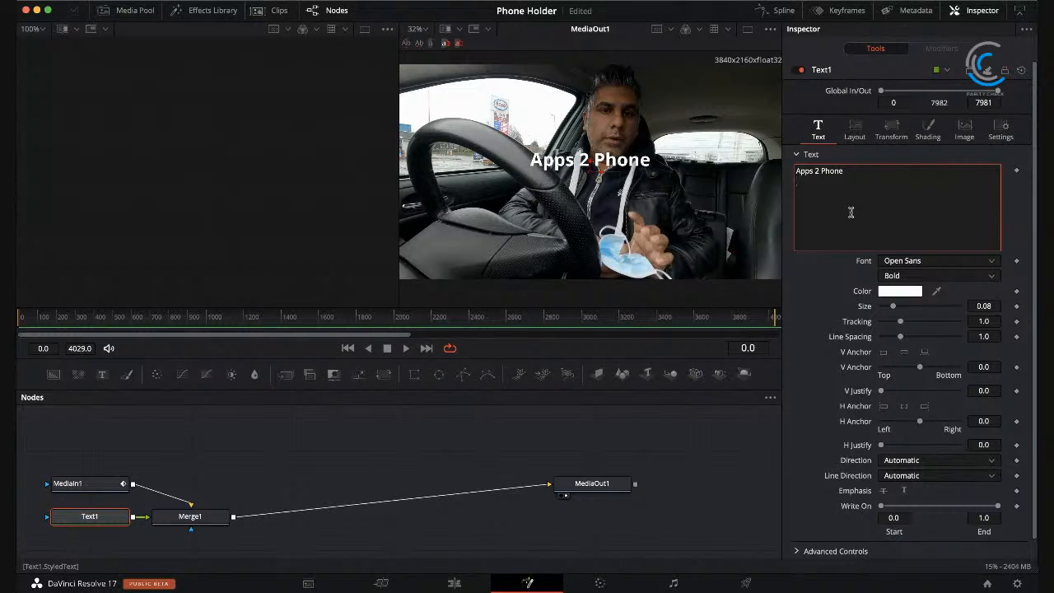
pyautogui.write('C')
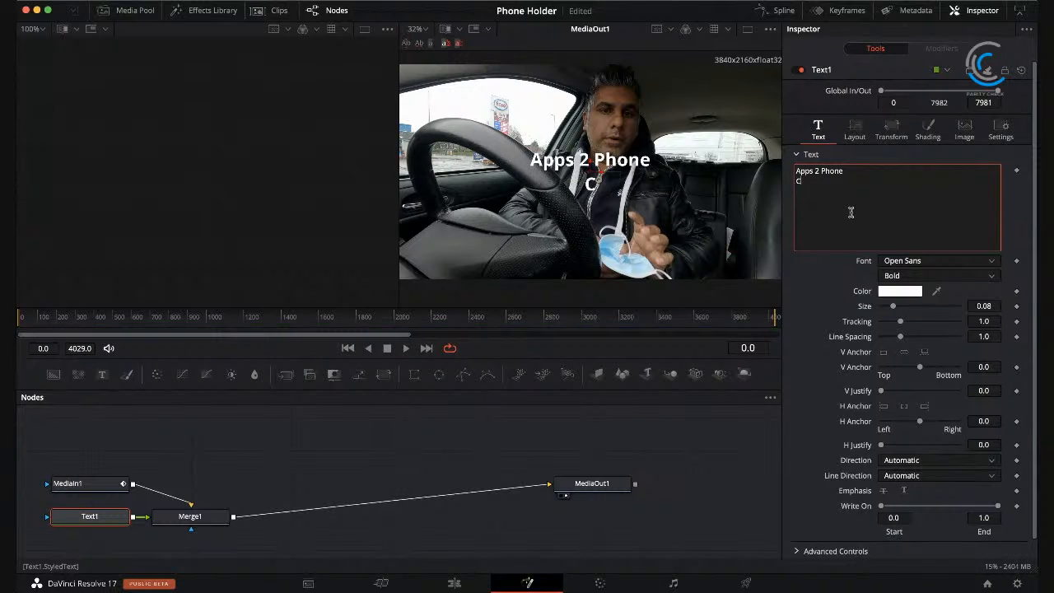
pyautogui.write('ar Phone')
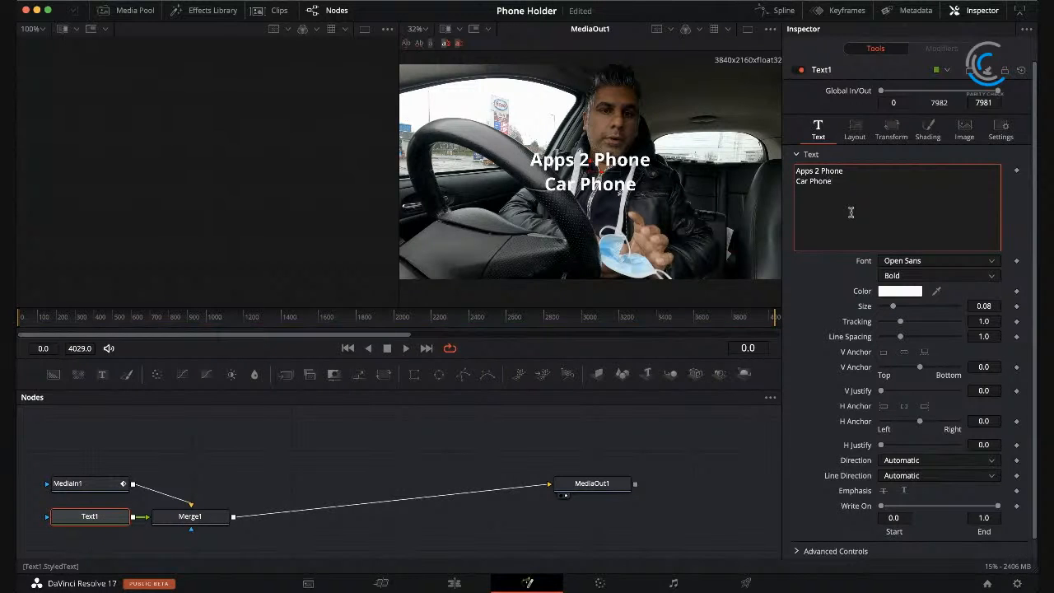
pyautogui.write(' Hol')
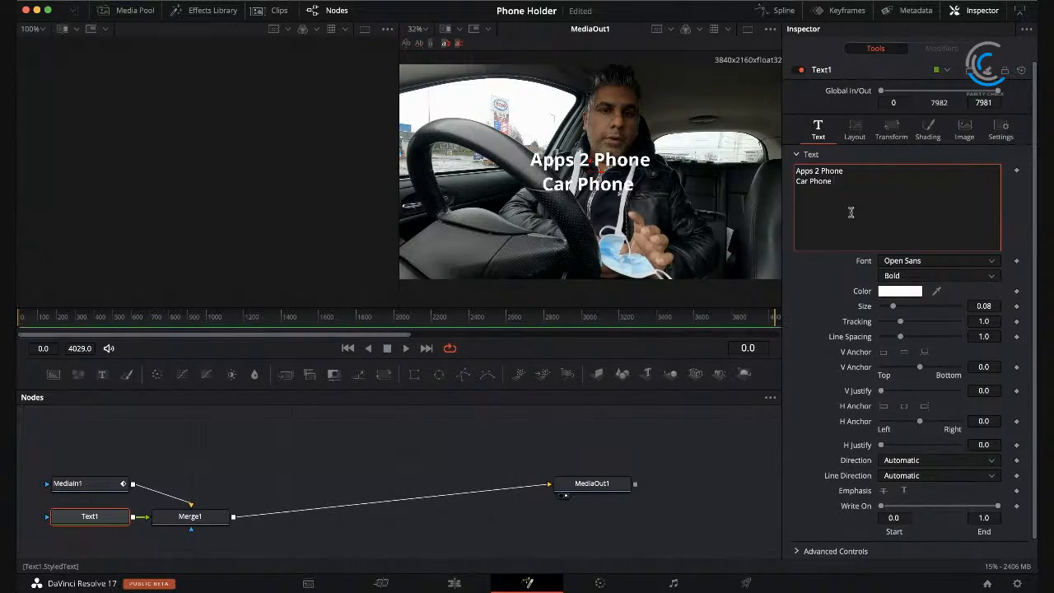
pyautogui.write('der')
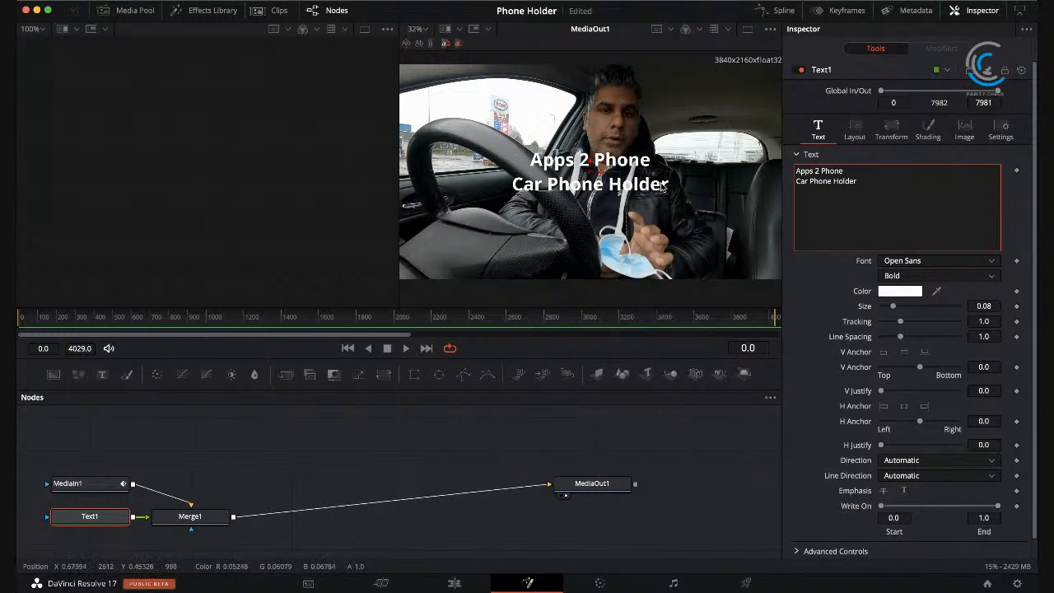
# Step: Set the title's font to Avenir in the Book style and its size to 0.1142
pyautogui.click(989, 265)
pyautogui.click(983, 269)
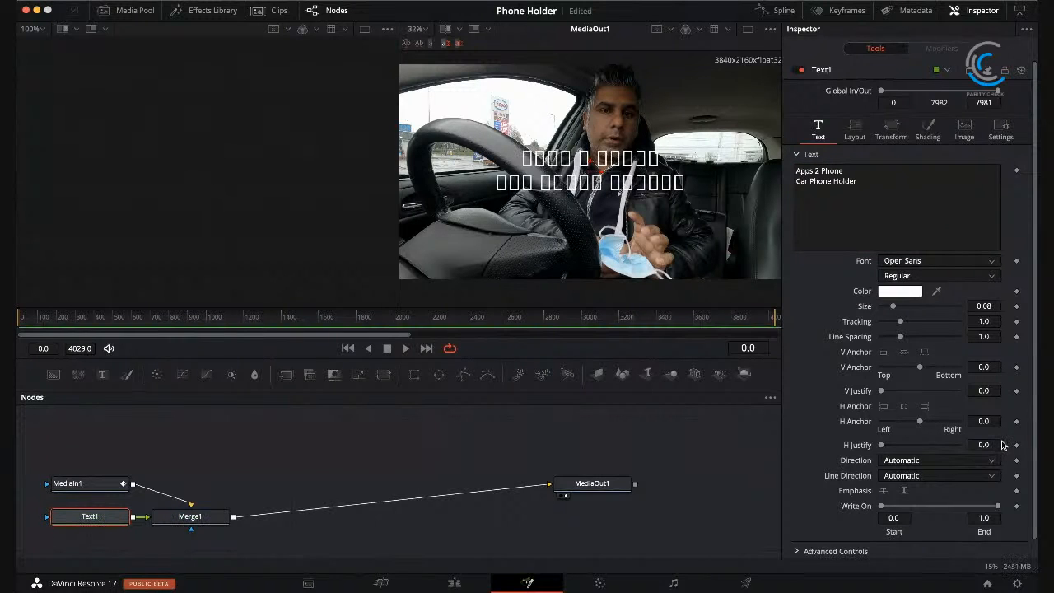
pyautogui.click(996, 276)
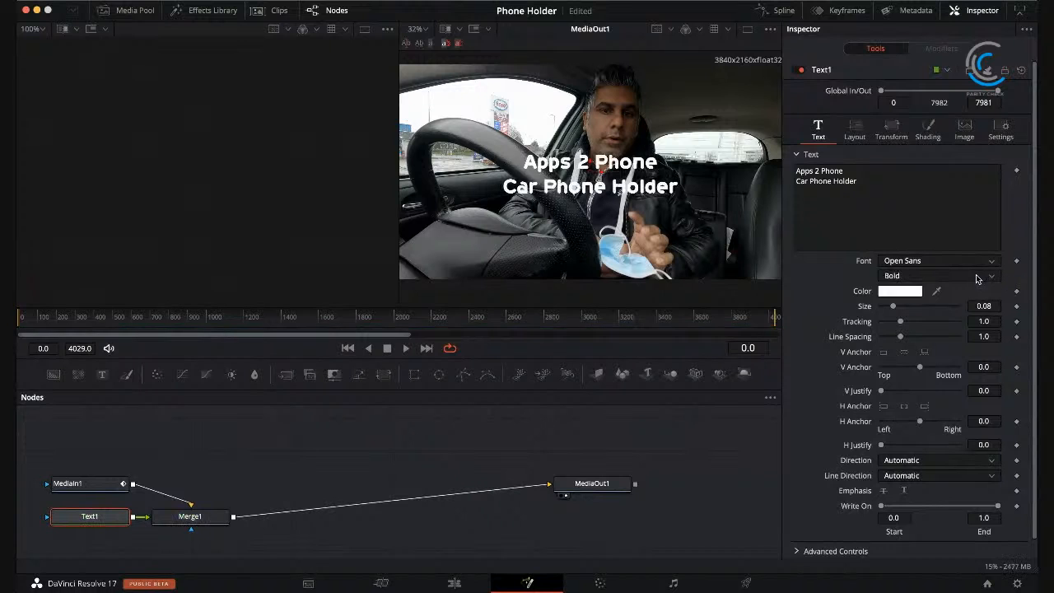
pyautogui.scroll(-1, 949, 280)
pyautogui.scroll(1, 948, 278)
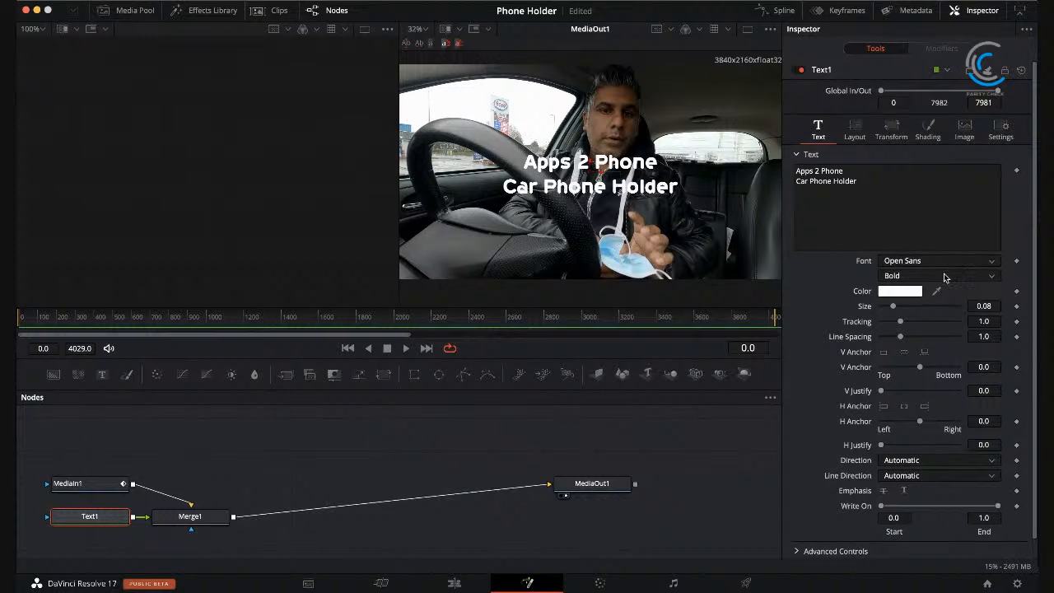
pyautogui.scroll(-1, 946, 280)
pyautogui.scroll(1, 941, 285)
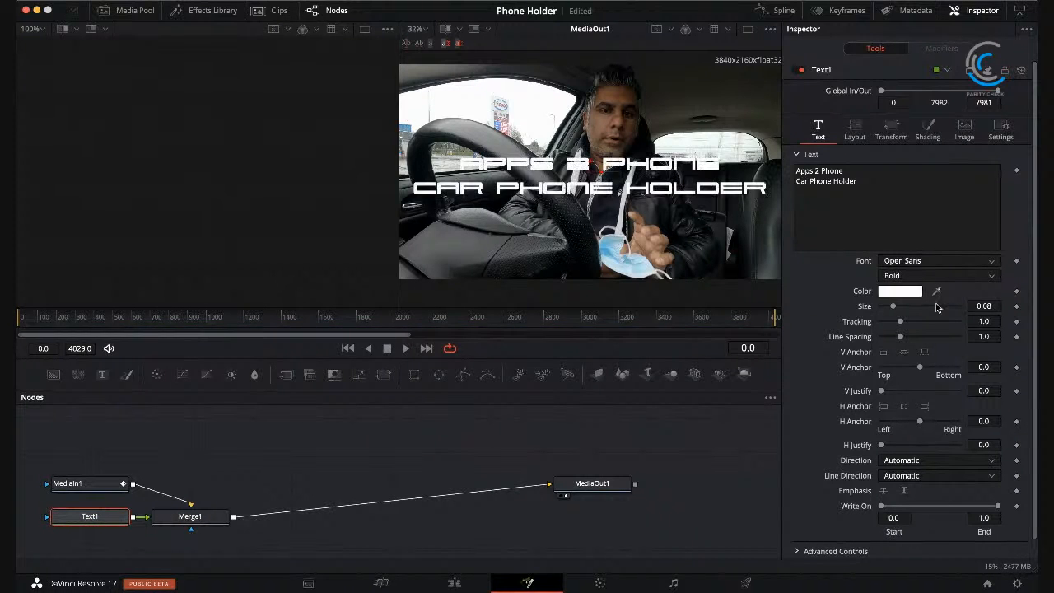
pyautogui.scroll(-1, 936, 307)
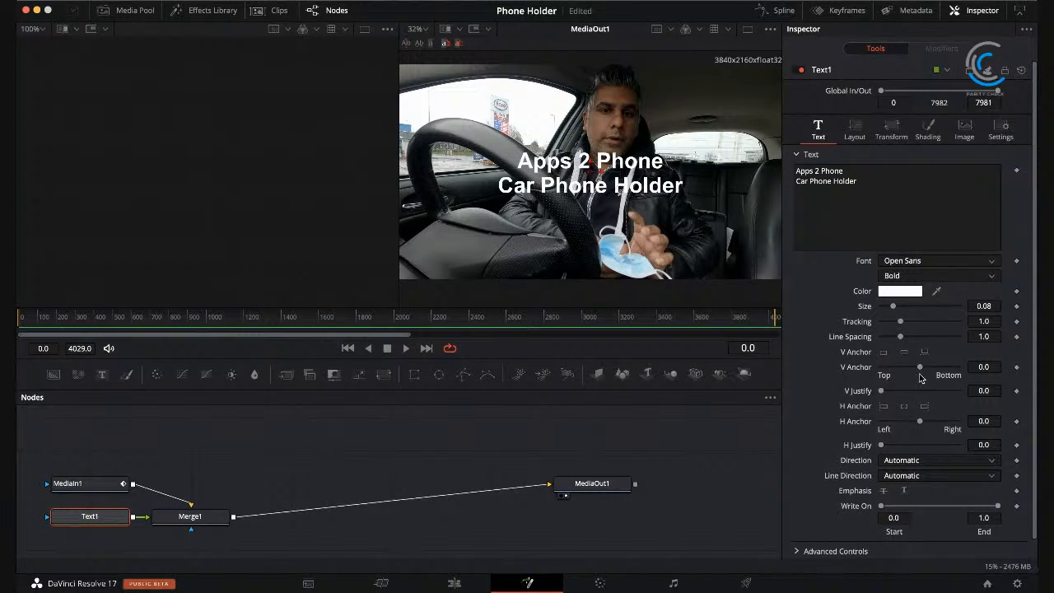
pyautogui.click(918, 429)
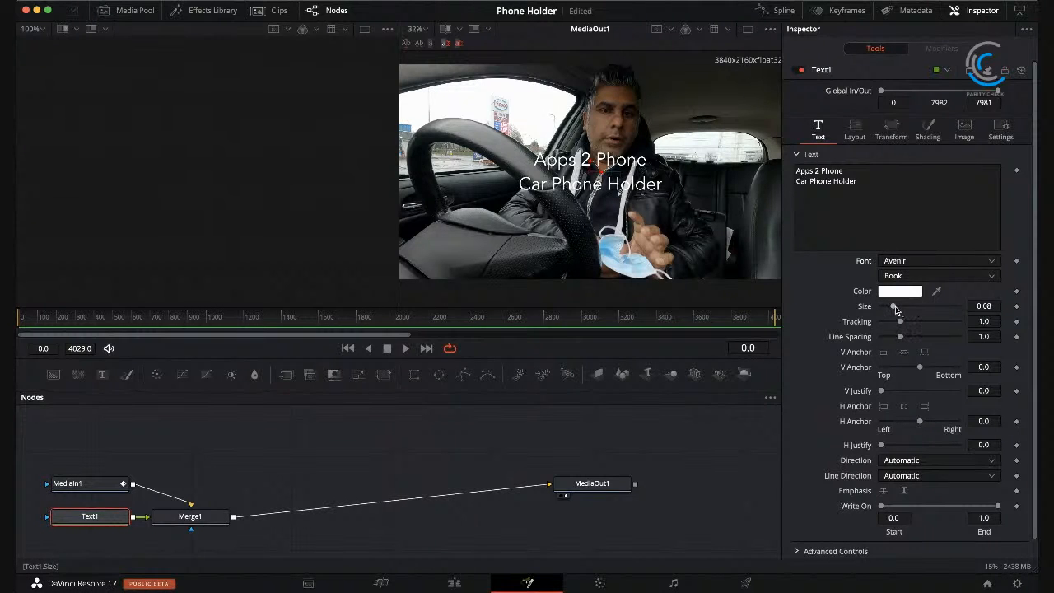
pyautogui.moveTo(895, 309); pyautogui.dragTo(901, 310)
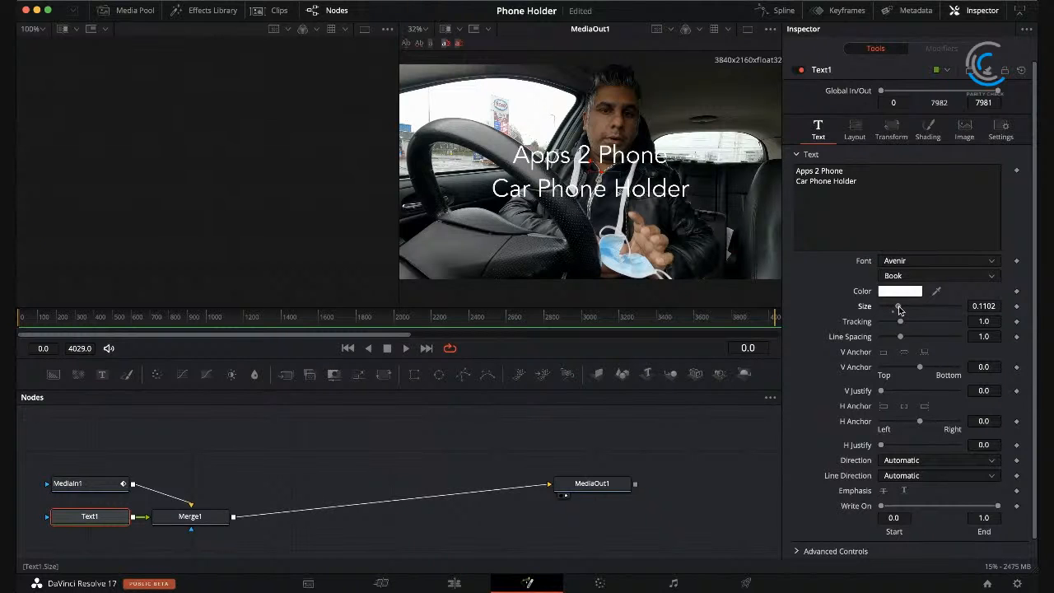
pyautogui.moveTo(900, 309); pyautogui.dragTo(901, 310)
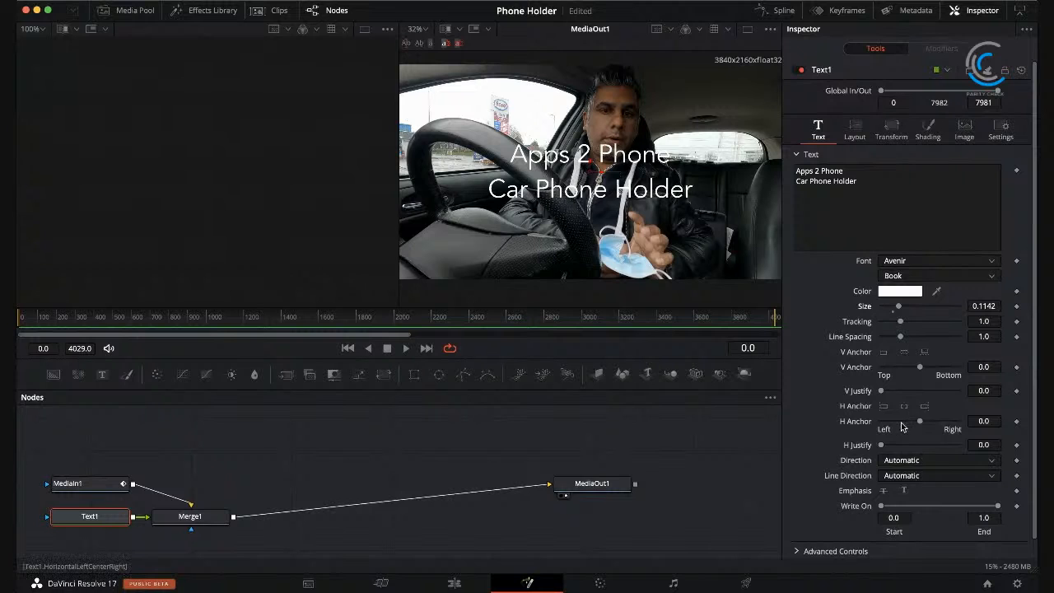
# Step: Examine the remaining text options of the title and its layout and transform settings
pyautogui.scroll(-2, 833, 418)
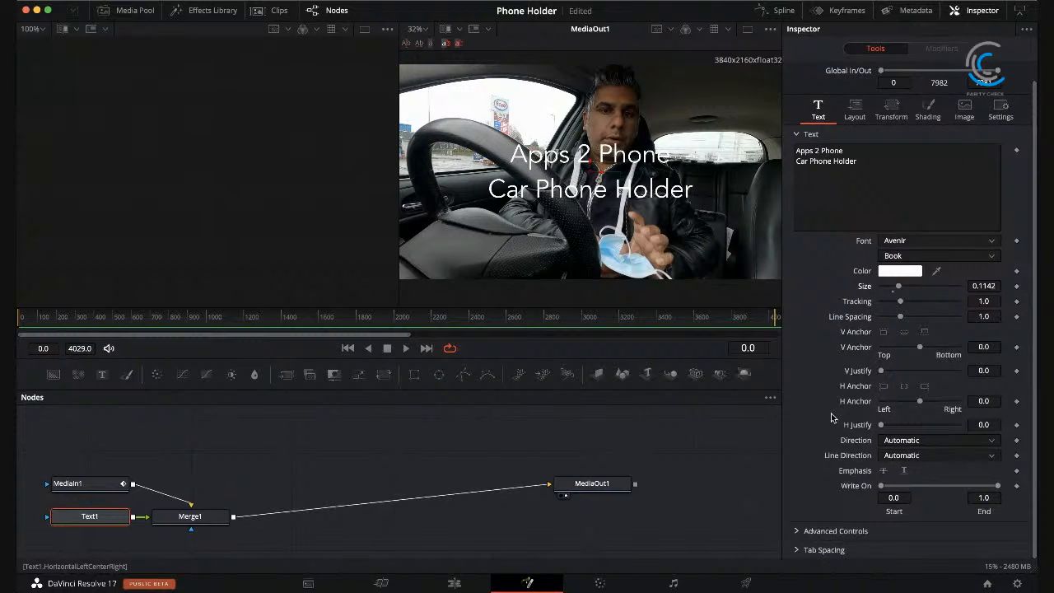
pyautogui.scroll(2, 832, 418)
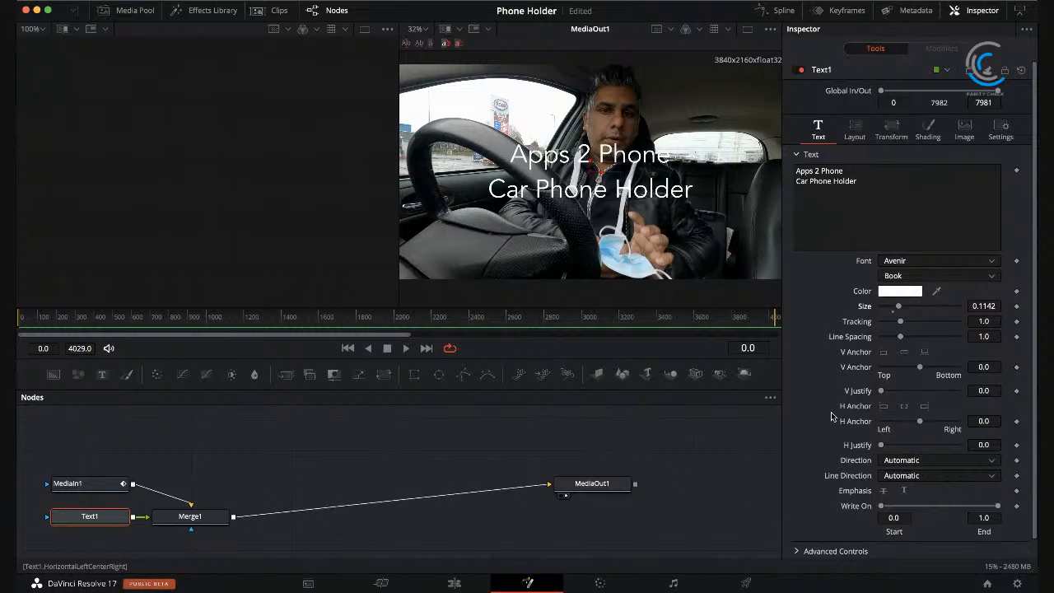
pyautogui.click(858, 127)
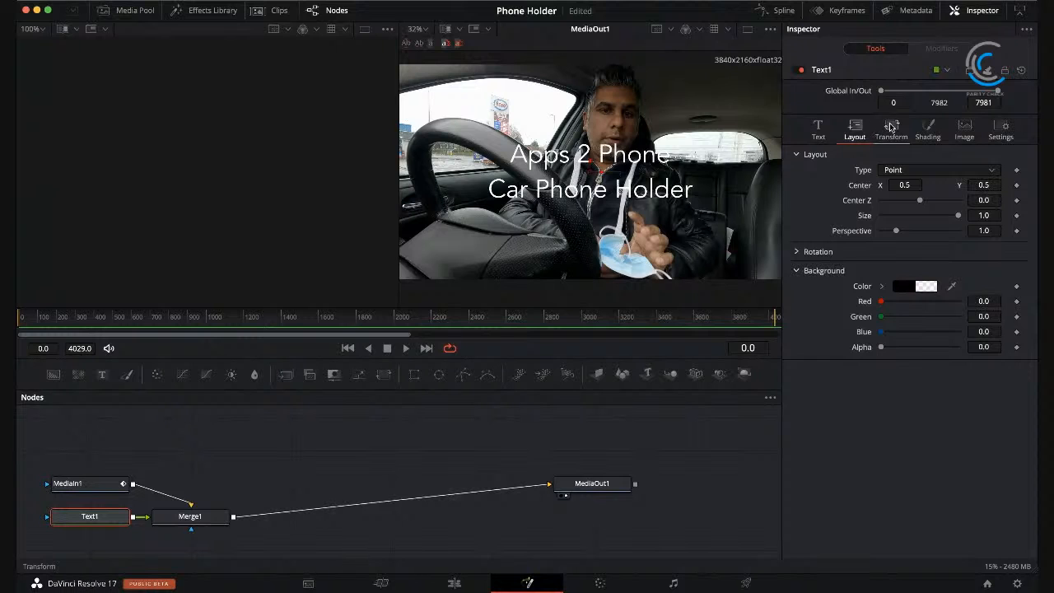
pyautogui.click(891, 128)
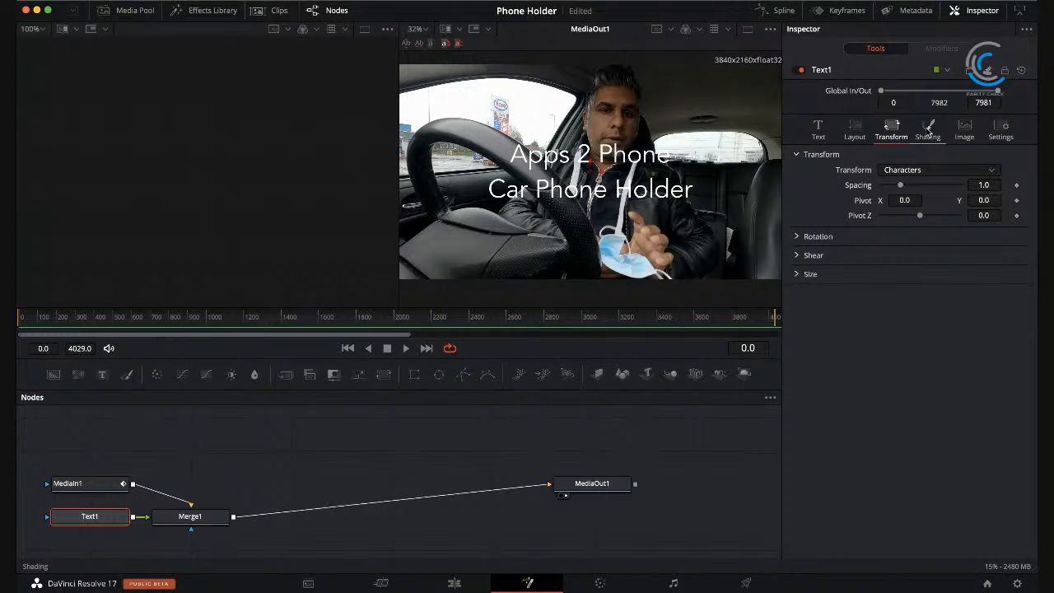
# Step: Try the border outline and border fill appearances on the title's shading element, returning it to the text fill
pyautogui.click(927, 129)
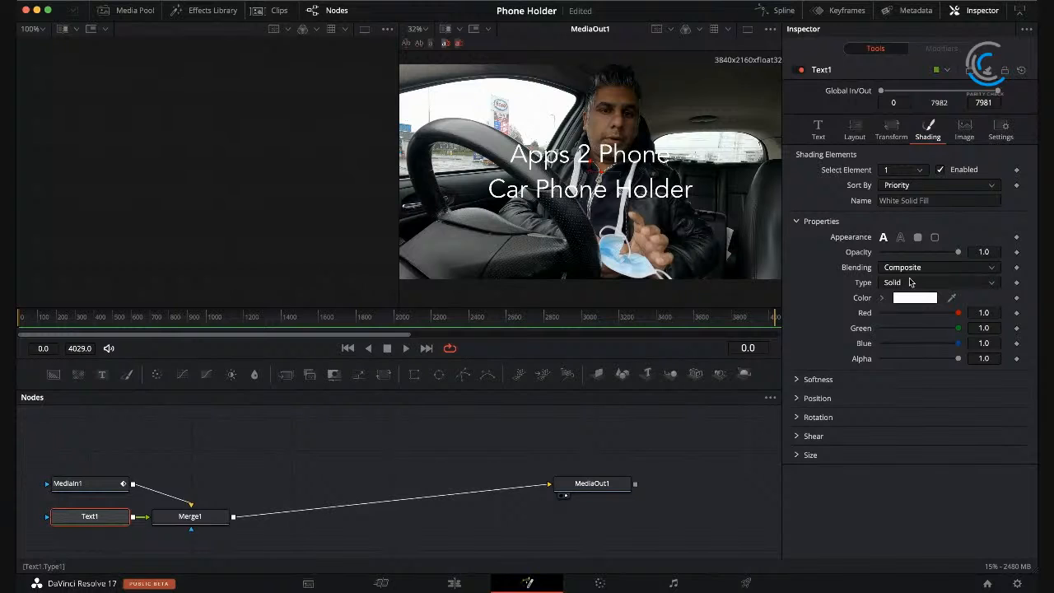
pyautogui.click(934, 238)
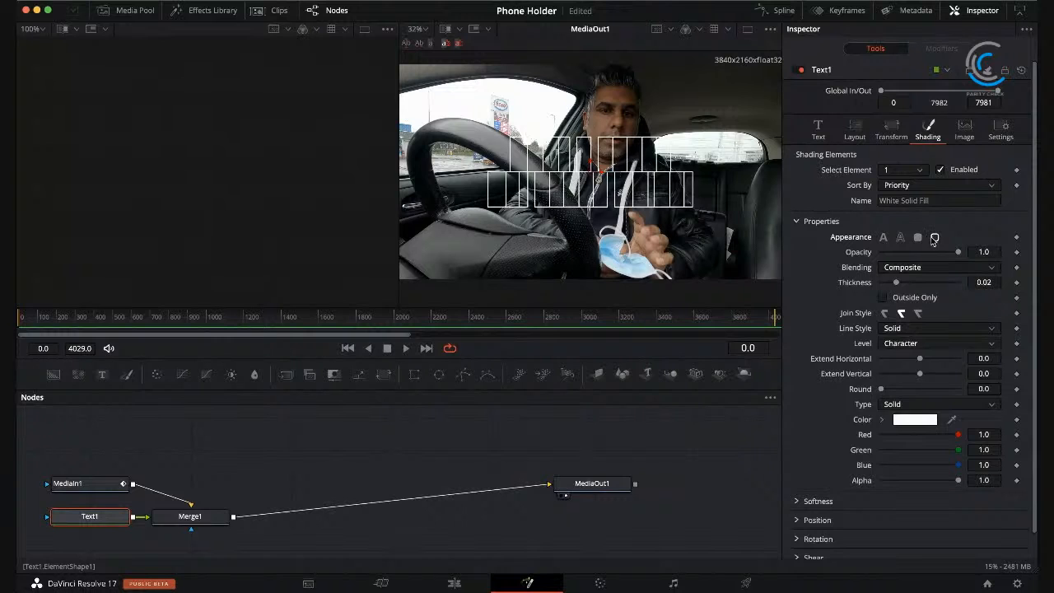
pyautogui.click(917, 237)
pyautogui.click(885, 237)
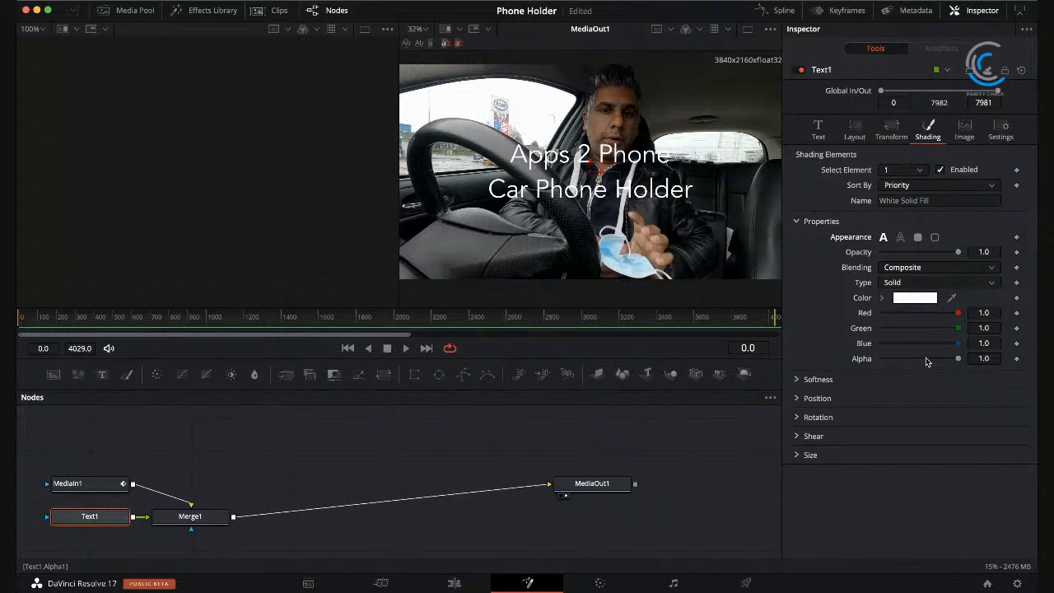
# Step: Examine the title's image, general and layout settings, along with its advanced font controls and tab spacing
pyautogui.click(967, 130)
pyautogui.click(999, 130)
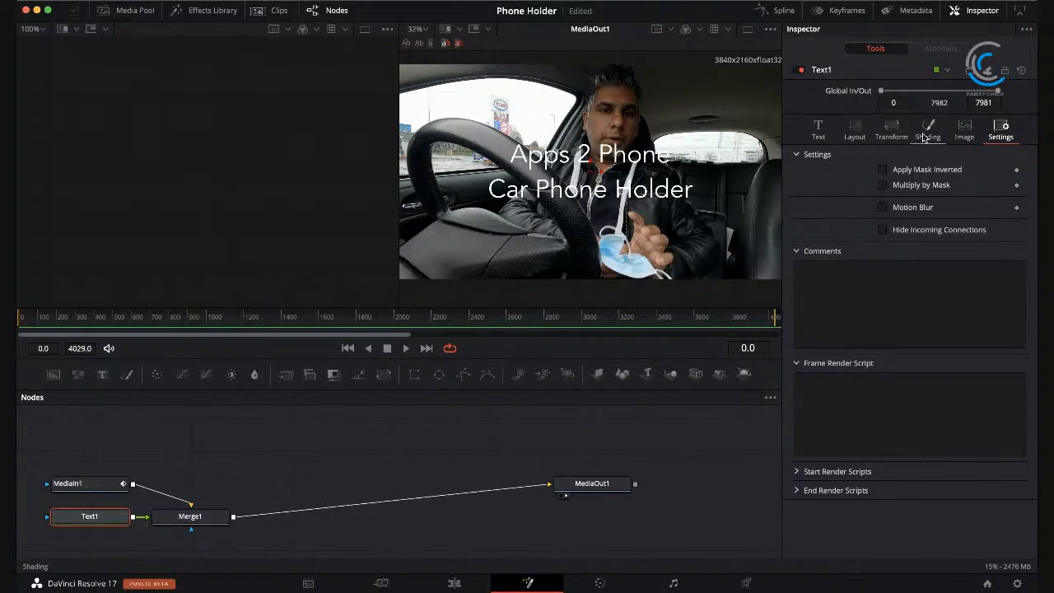
pyautogui.click(870, 133)
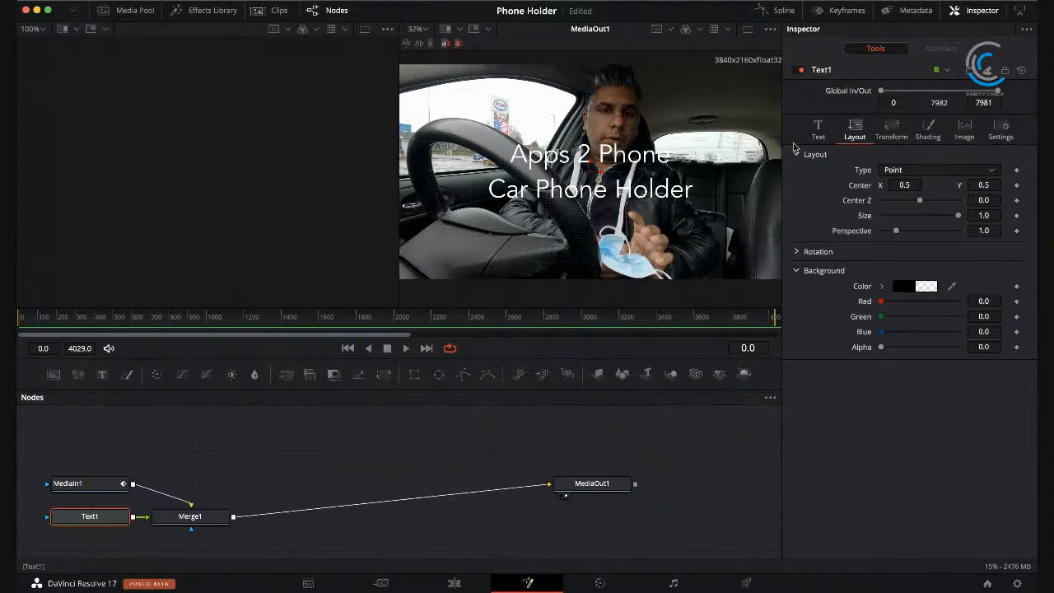
pyautogui.click(817, 130)
pyautogui.scroll(-2, 819, 495)
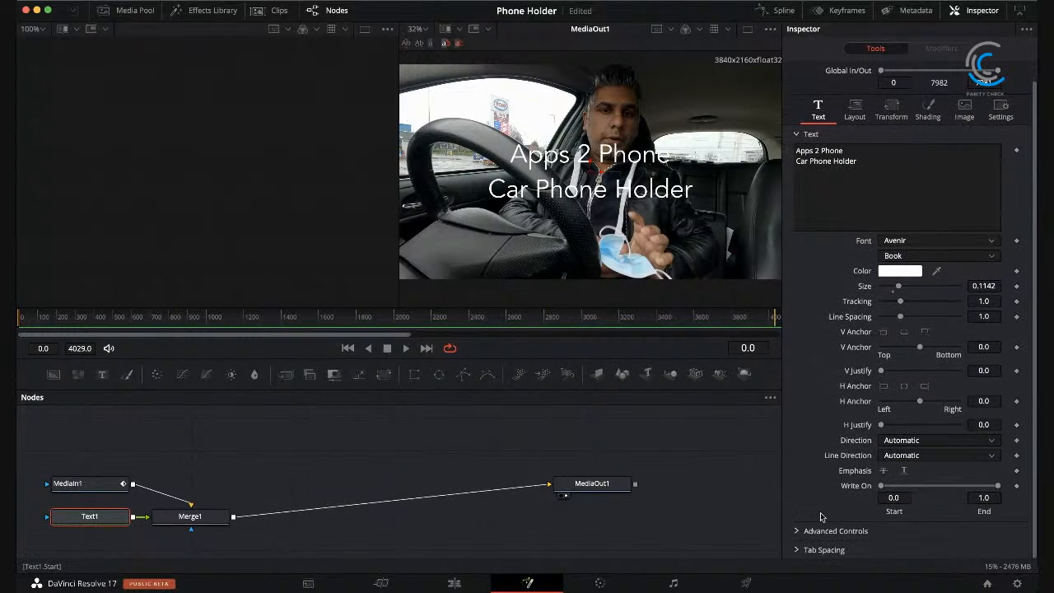
pyautogui.click(797, 532)
pyautogui.scroll(-2, 828, 444)
pyautogui.scroll(-2, 827, 443)
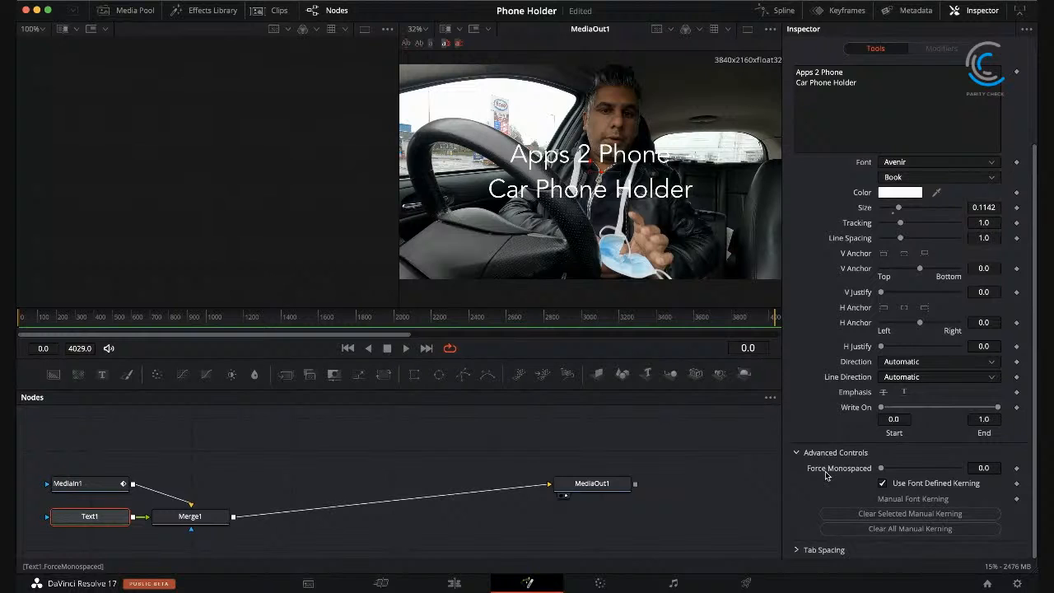
pyautogui.scroll(6, 826, 475)
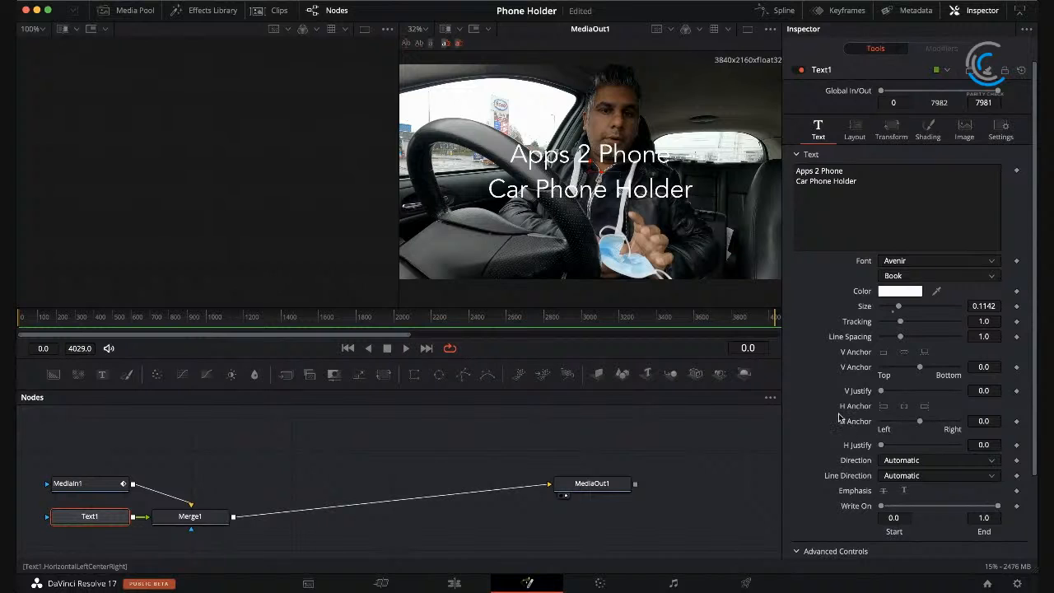
pyautogui.scroll(-3, 838, 413)
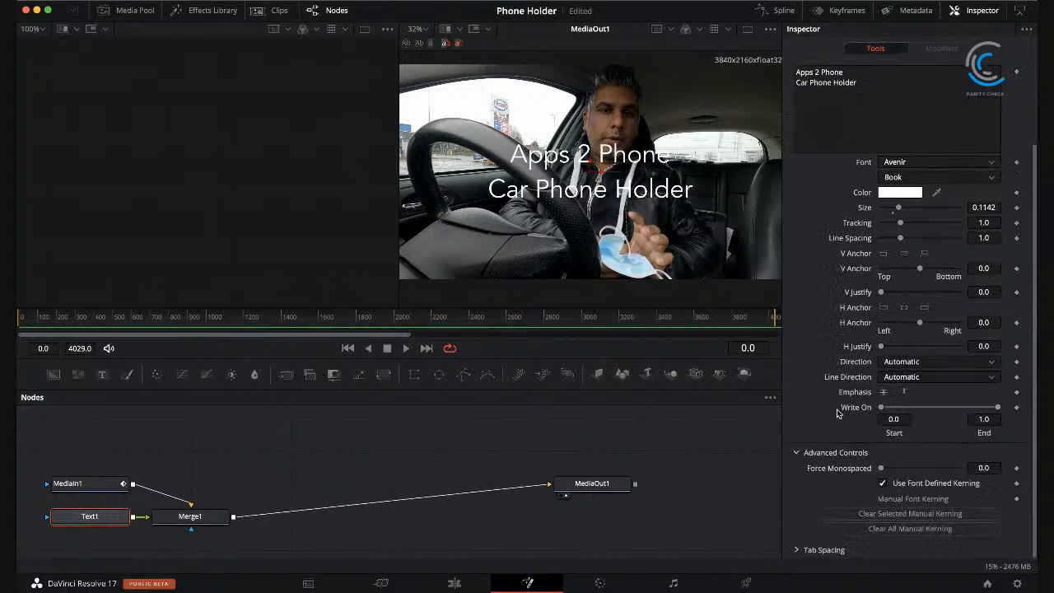
pyautogui.click(797, 454)
pyautogui.click(797, 472)
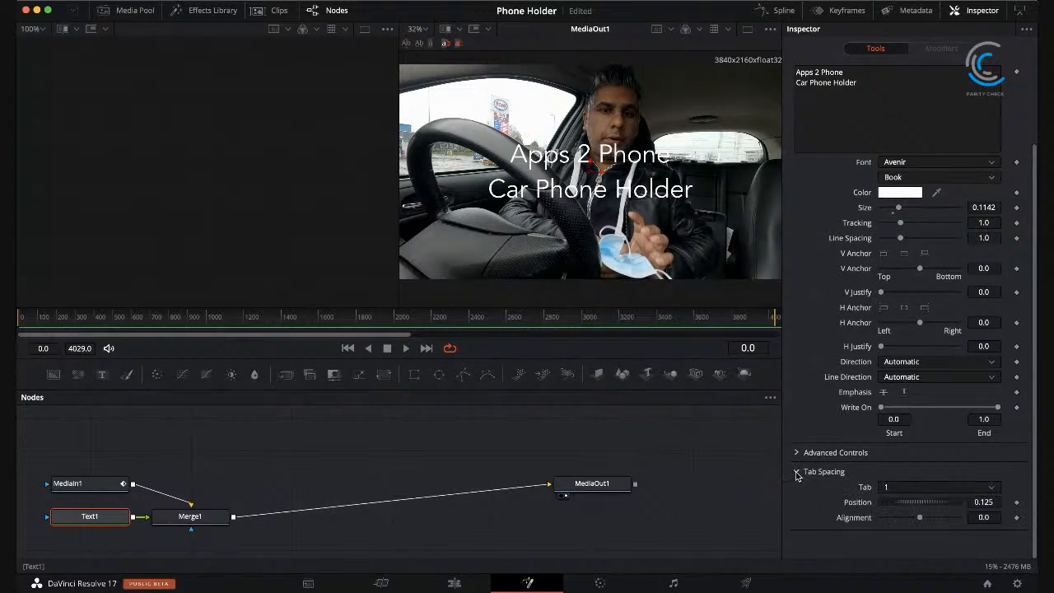
pyautogui.click(797, 471)
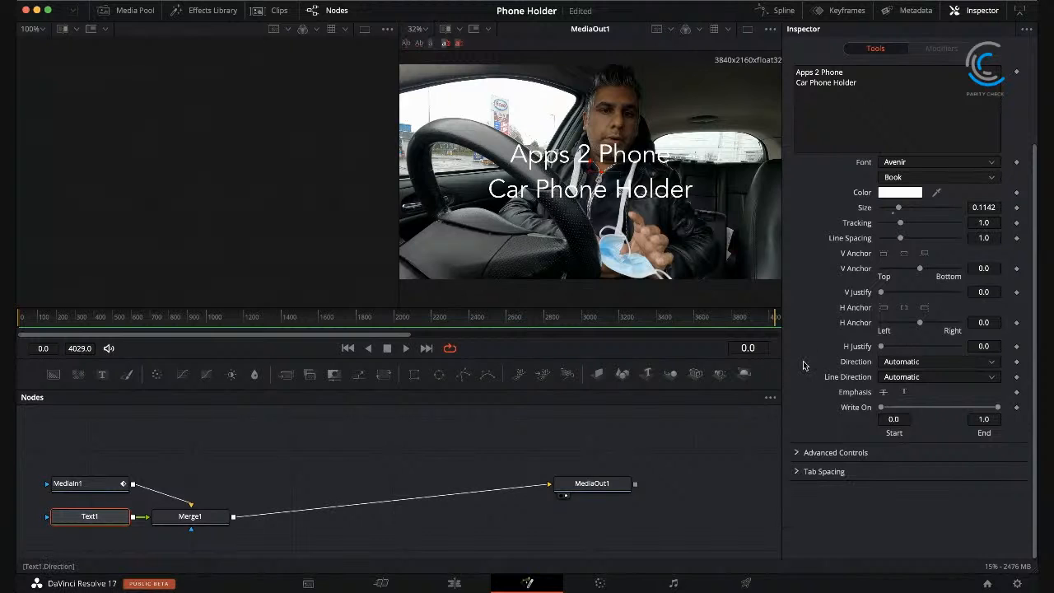
pyautogui.scroll(3, 804, 366)
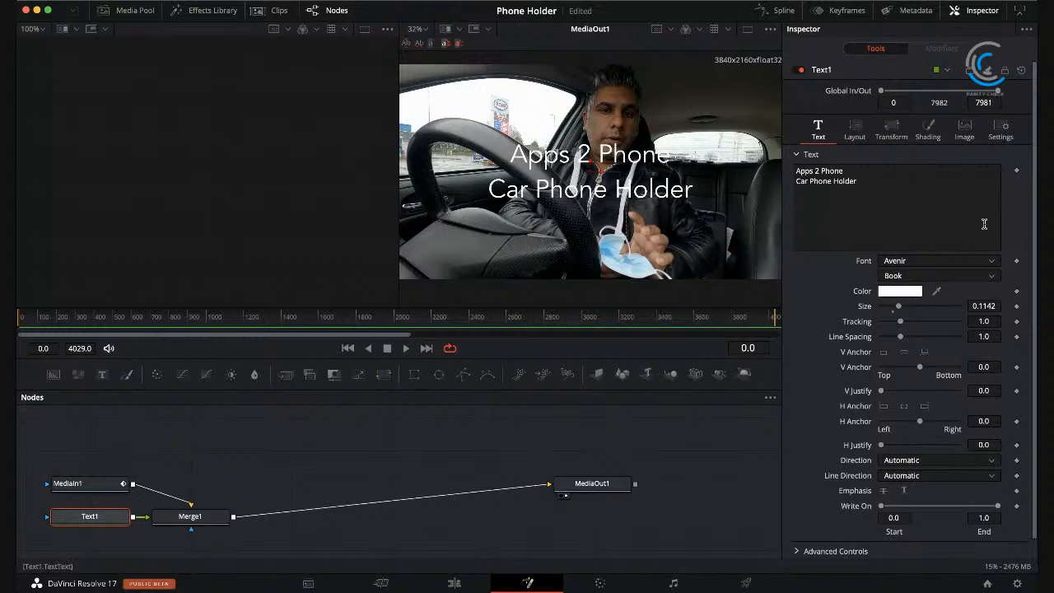
# Step: Examine the title's layout rotation, its transform rotation, shear and size groups, and its shading, image and general settings
pyautogui.click(855, 129)
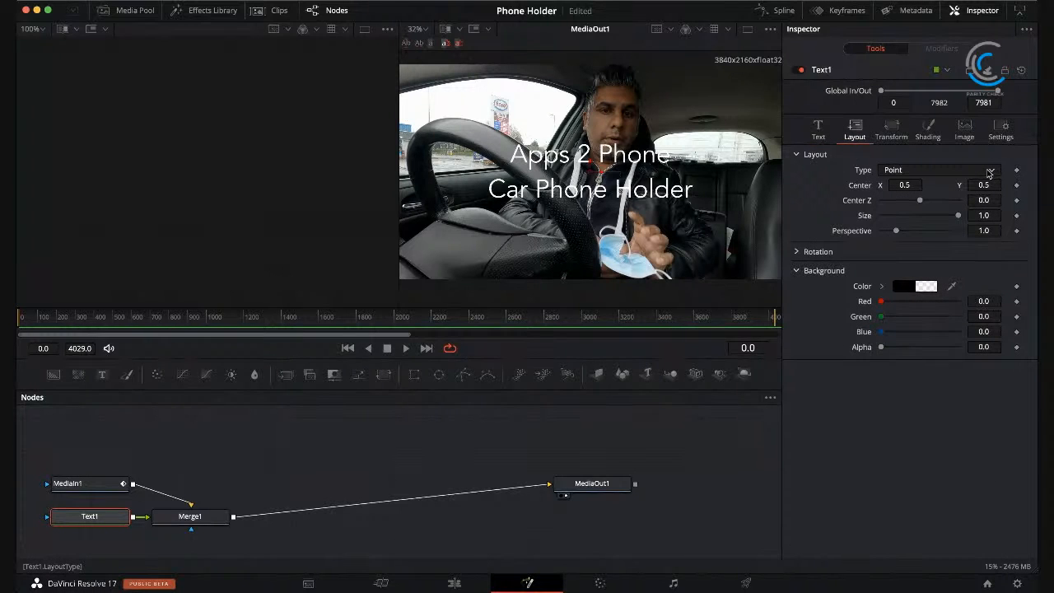
pyautogui.click(798, 252)
pyautogui.click(798, 252)
pyautogui.click(892, 133)
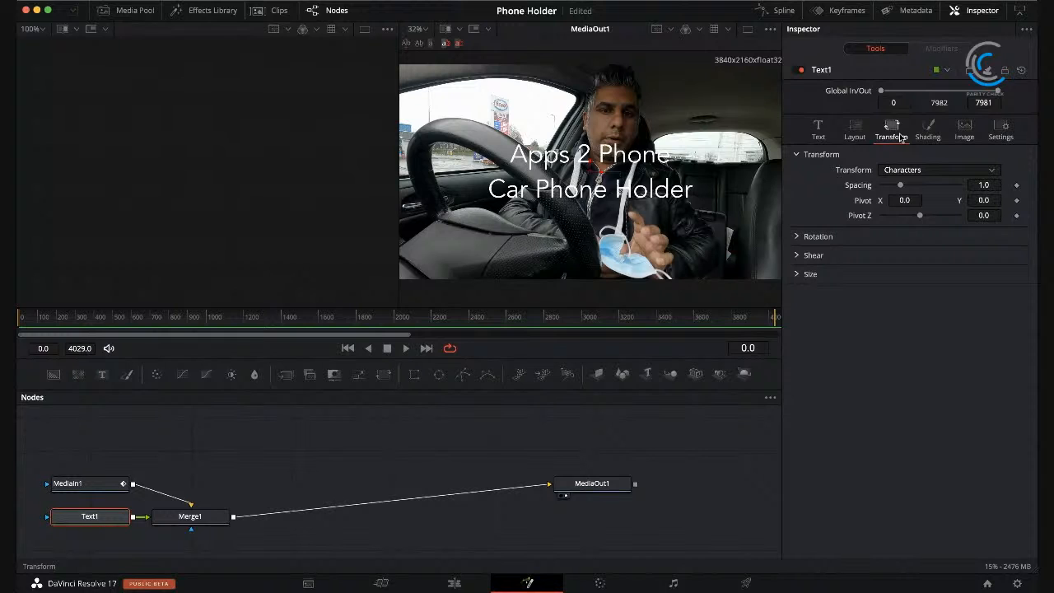
pyautogui.click(797, 237)
pyautogui.click(797, 237)
pyautogui.click(796, 255)
pyautogui.click(796, 256)
pyautogui.click(796, 274)
pyautogui.click(796, 275)
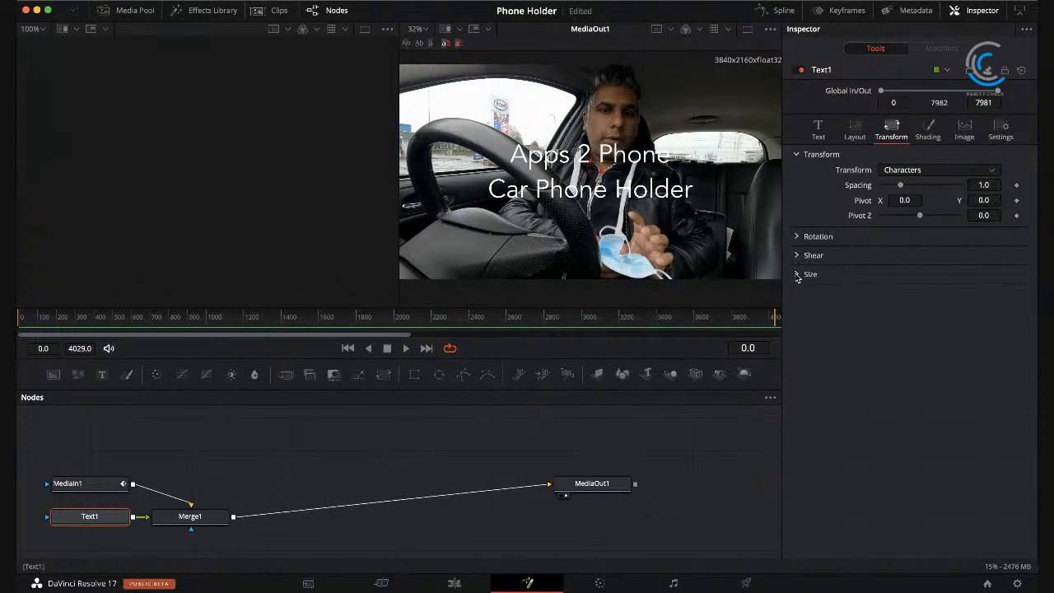
pyautogui.click(938, 132)
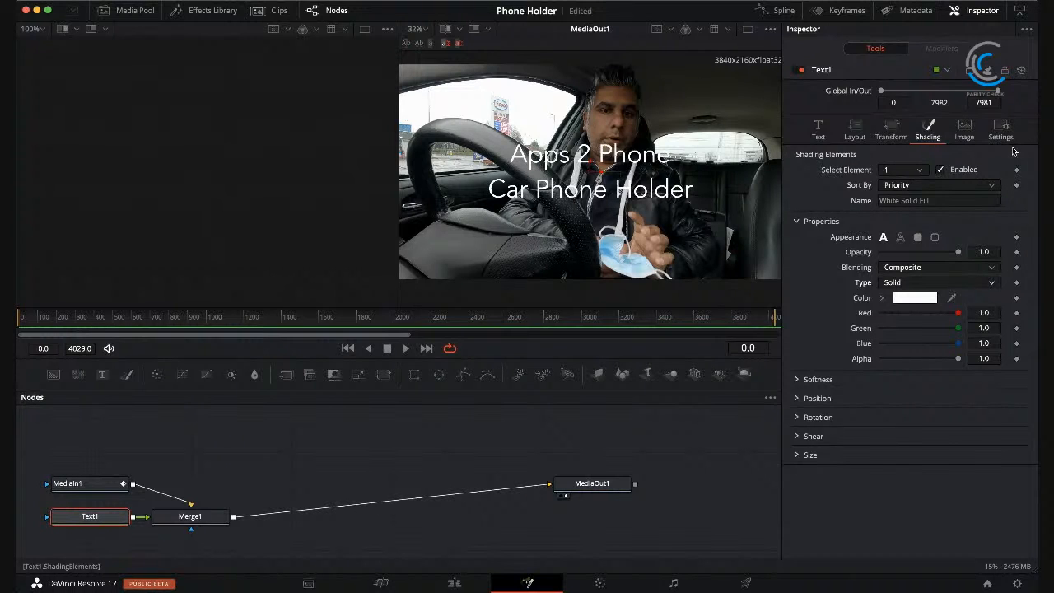
pyautogui.click(965, 130)
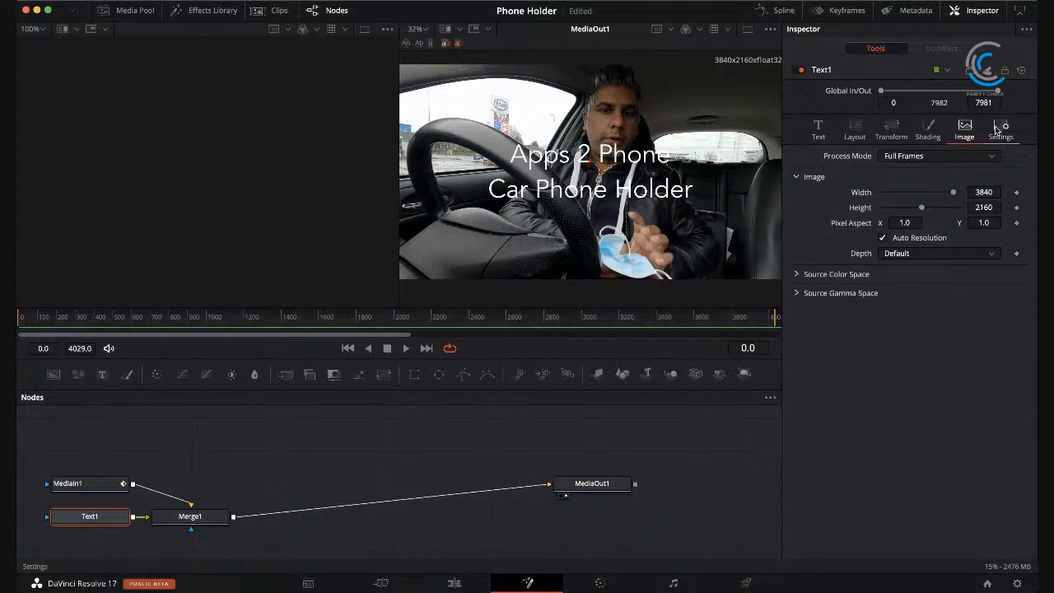
pyautogui.click(1000, 130)
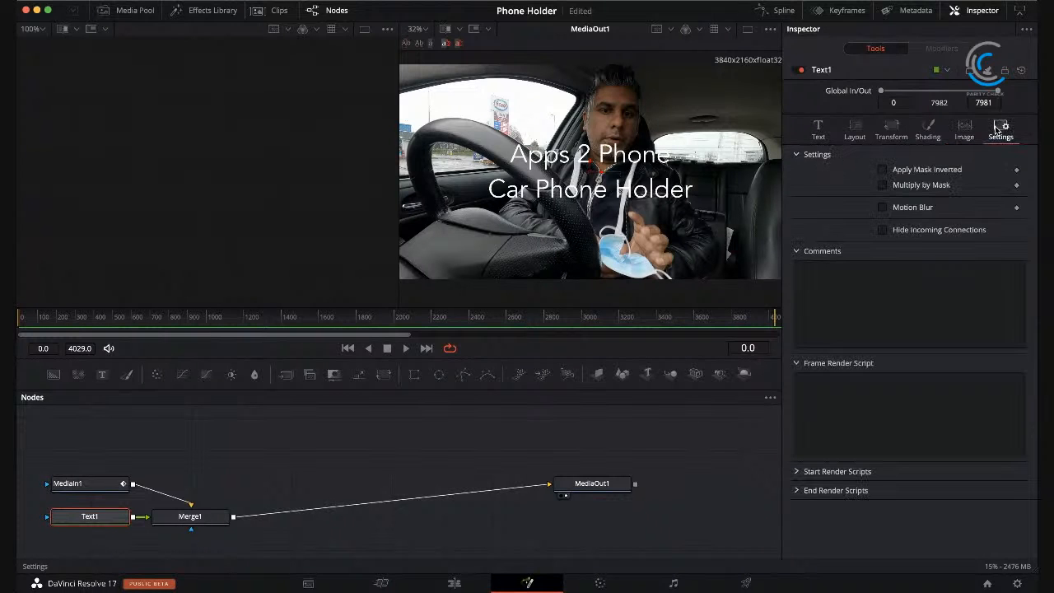
pyautogui.click(818, 130)
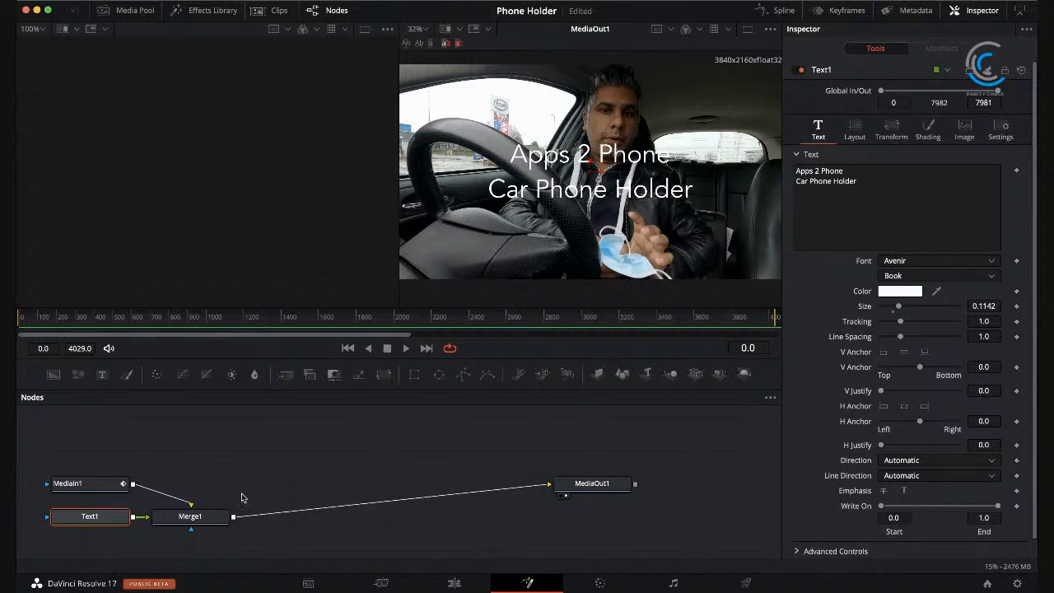
# Step: Reposition the Text1 node directly above Merge1 and examine Merge1's merge, channel and general settings
pyautogui.moveTo(106, 516); pyautogui.dragTo(206, 474)
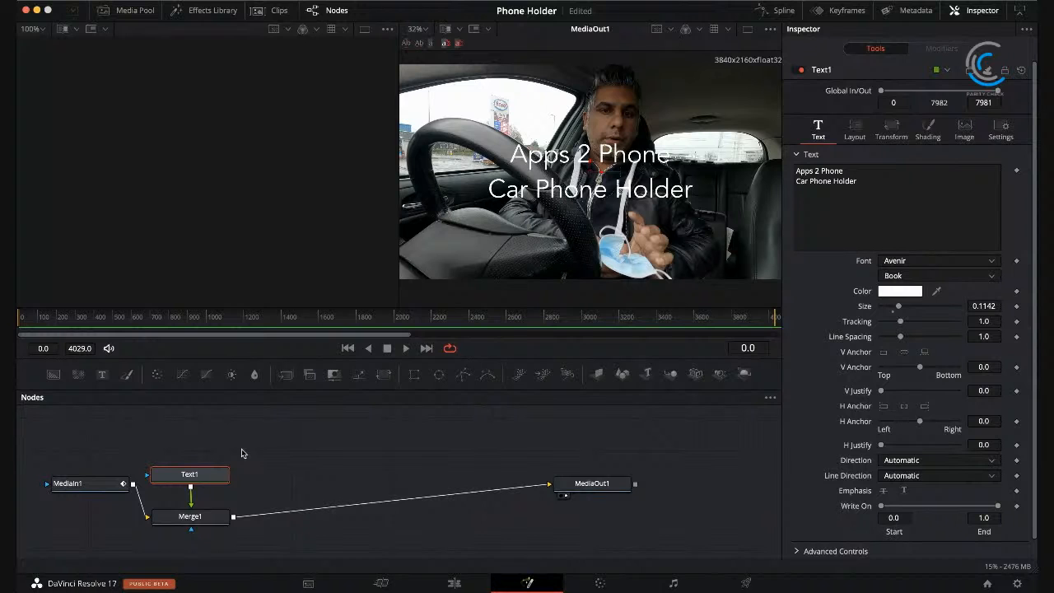
pyautogui.click(192, 519)
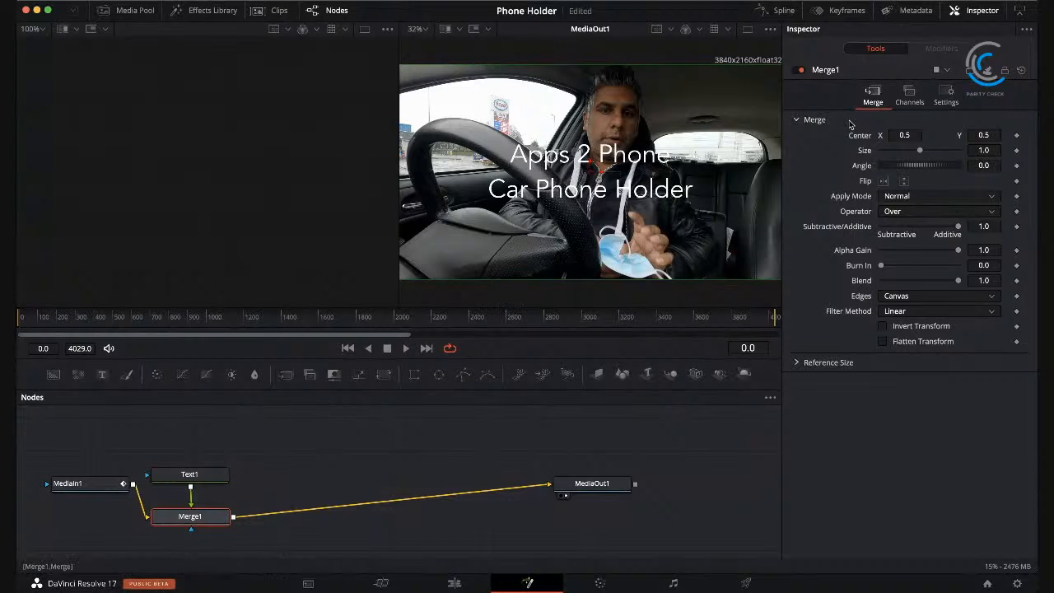
pyautogui.click(912, 95)
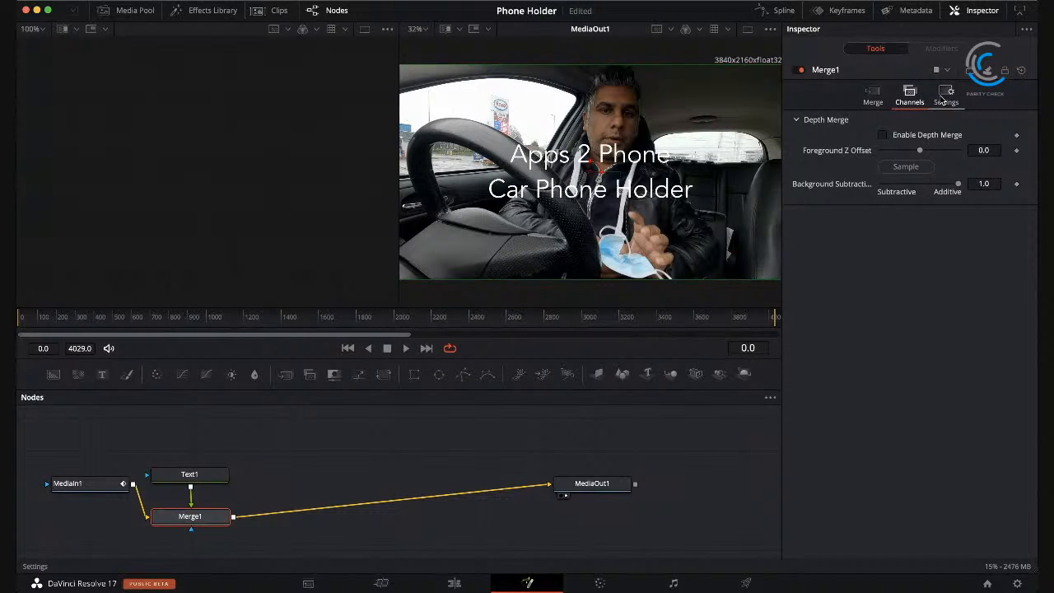
pyautogui.click(945, 97)
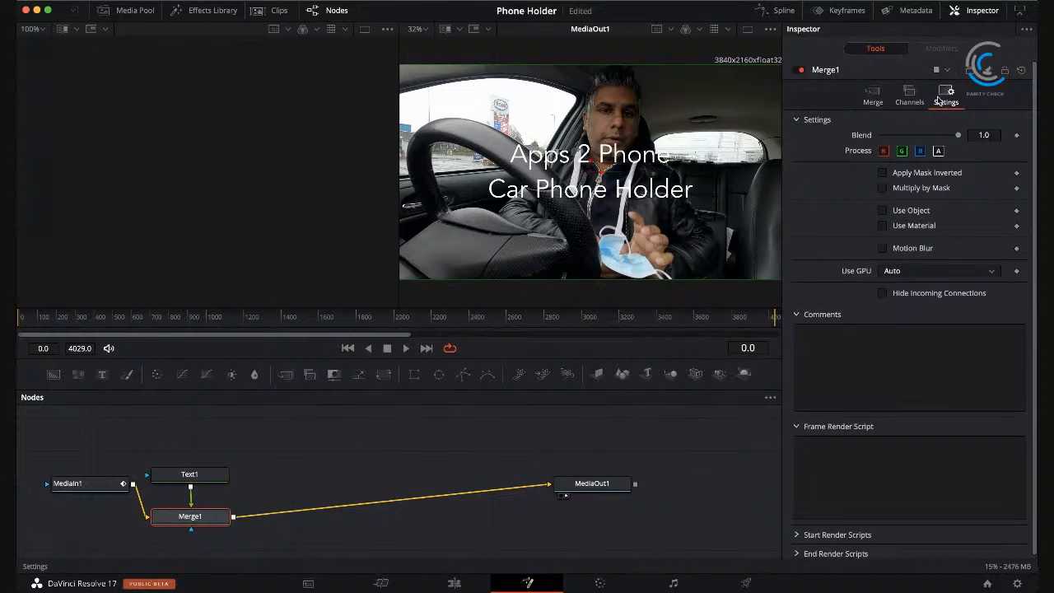
pyautogui.click(878, 97)
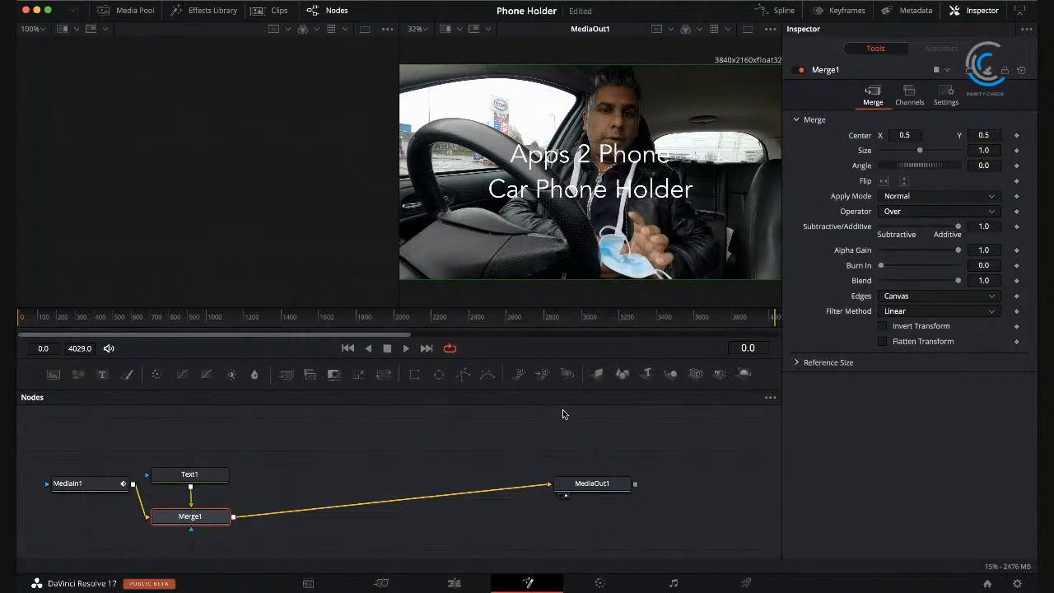
# Step: Check how the titled opening clip looks on the Color and Edit pages, then return to the Fusion page
pyautogui.click(597, 584)
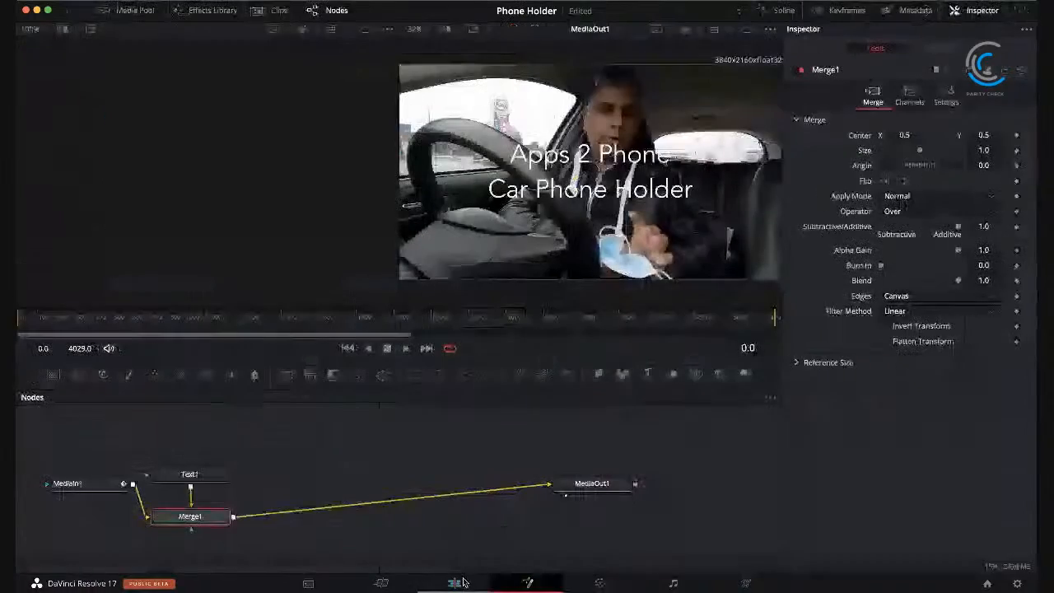
pyautogui.click(455, 583)
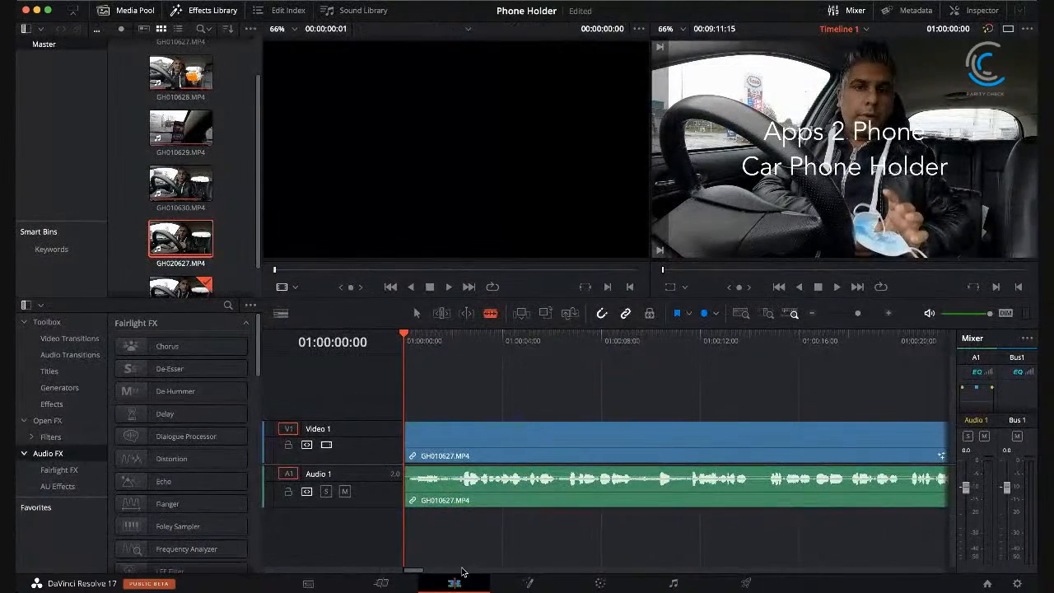
pyautogui.moveTo(410, 336); pyautogui.dragTo(291, 340)
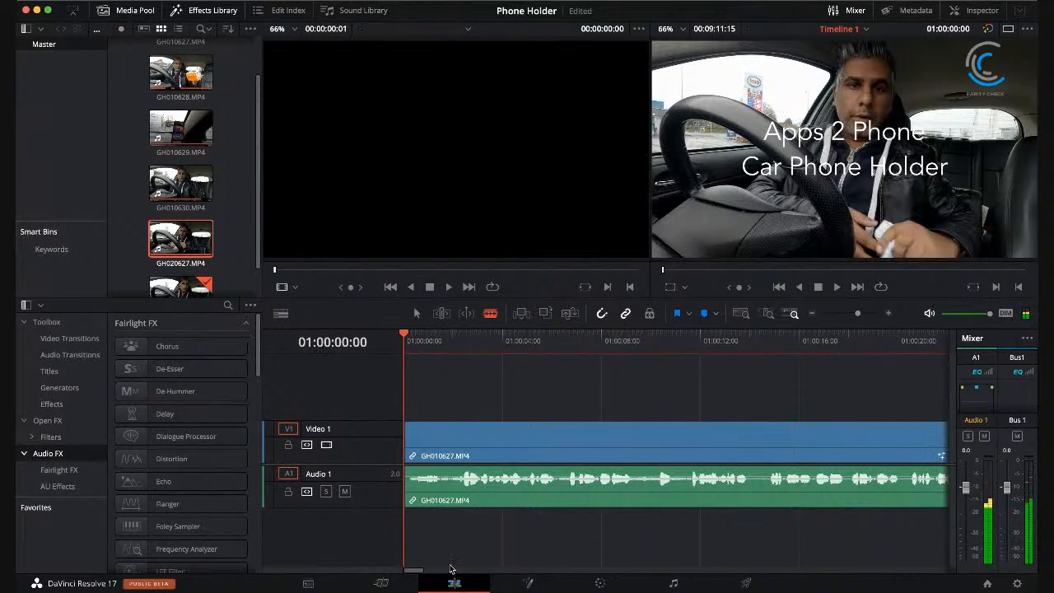
pyautogui.click(527, 583)
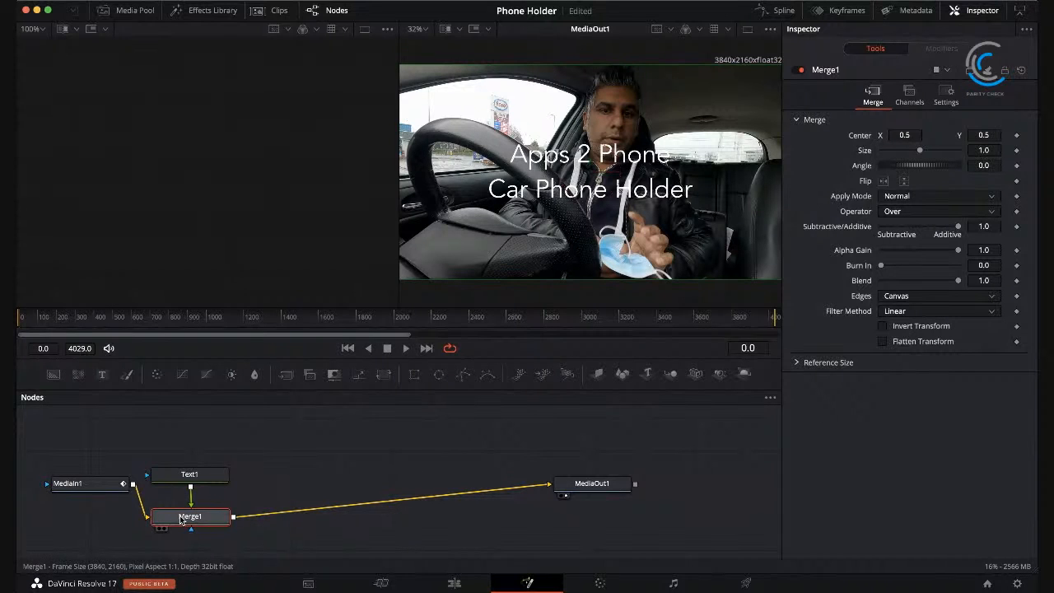
# Step: Delete the Text1 and Merge1 nodes from the Fusion composition, leaving MediaIn1 connected directly to MediaOut1
pyautogui.click(188, 476)
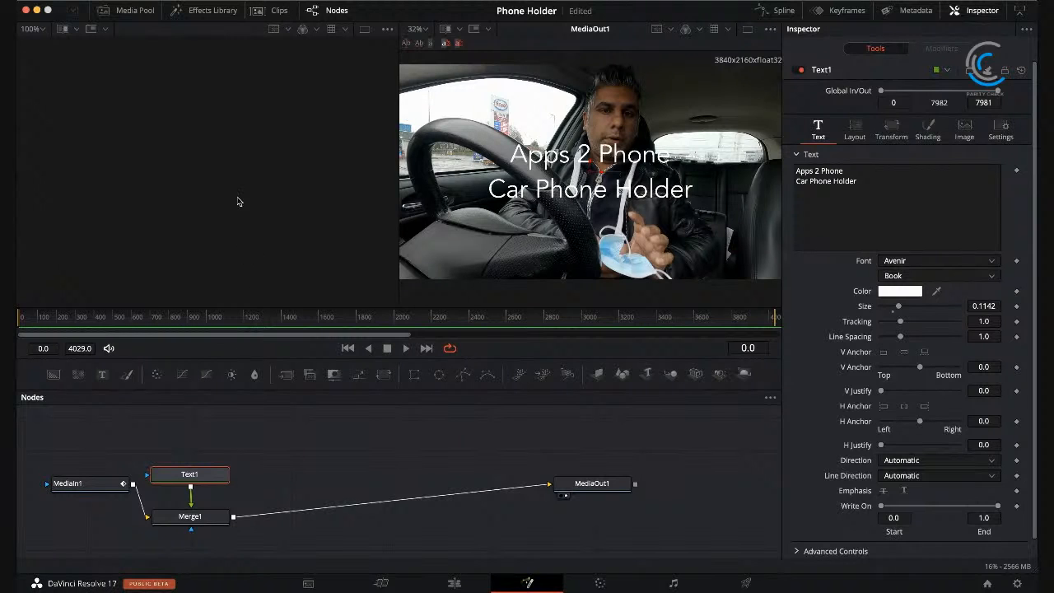
pyautogui.press('Delete')
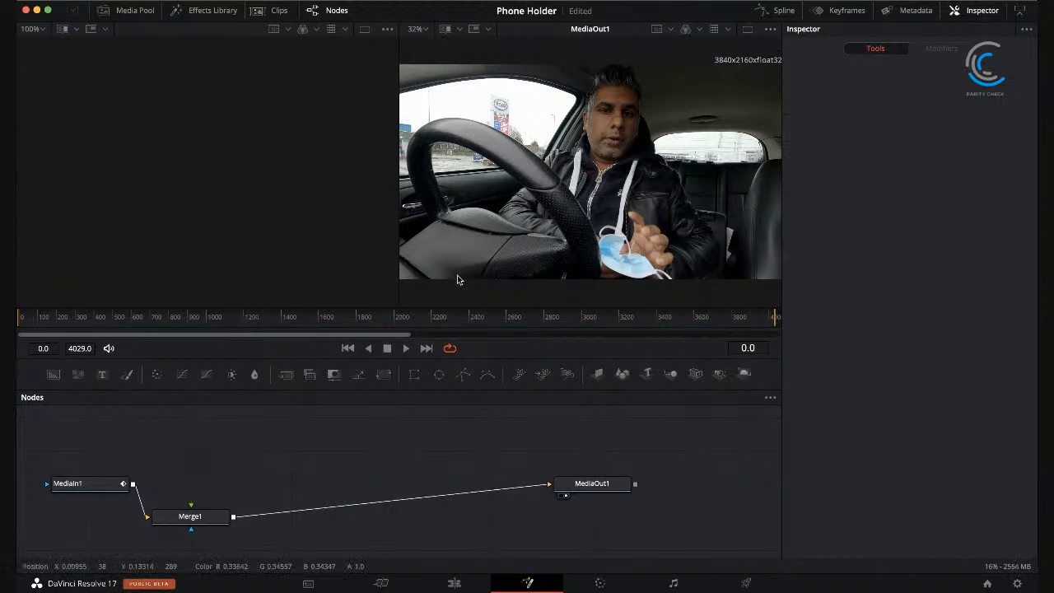
pyautogui.click(214, 517)
pyautogui.press('Delete')
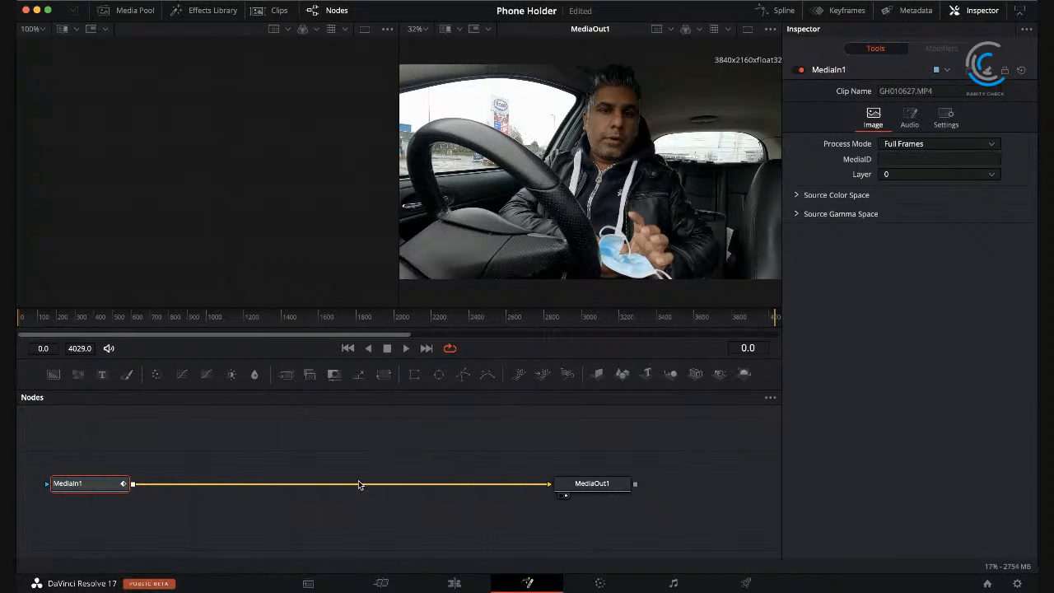
# Step: On the Color page, move corrector node 01 closer to the source input and keep clip 01 selected for grading
pyautogui.click(599, 582)
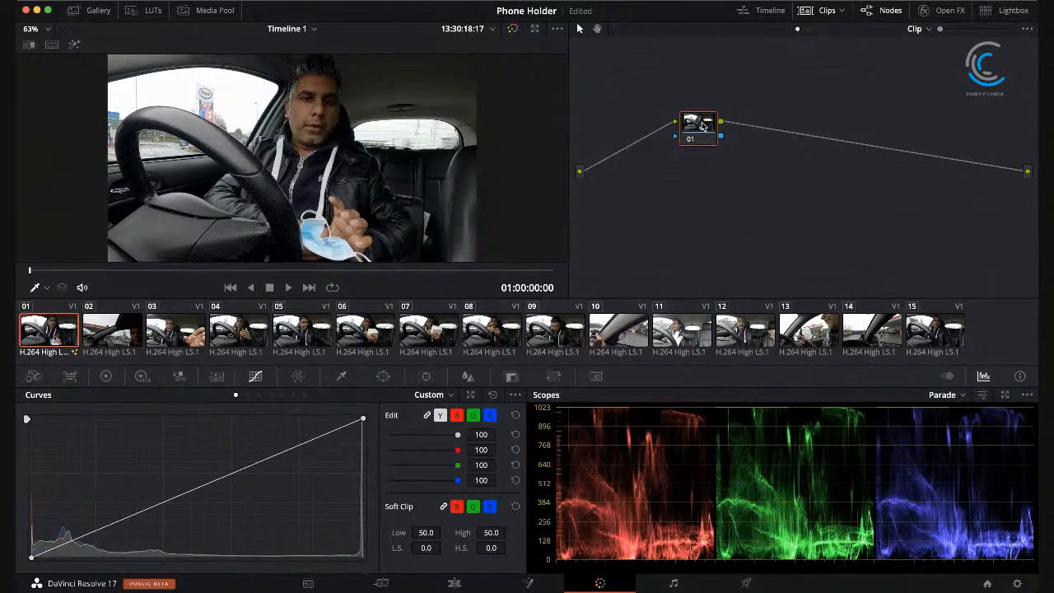
pyautogui.moveTo(702, 126); pyautogui.dragTo(622, 142)
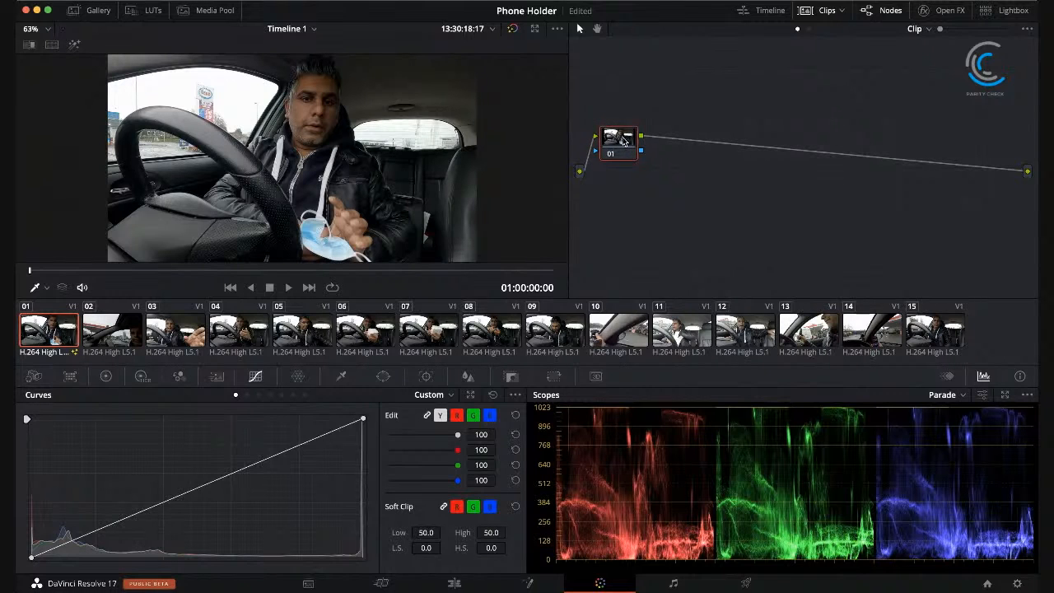
pyautogui.click(96, 332)
pyautogui.click(50, 333)
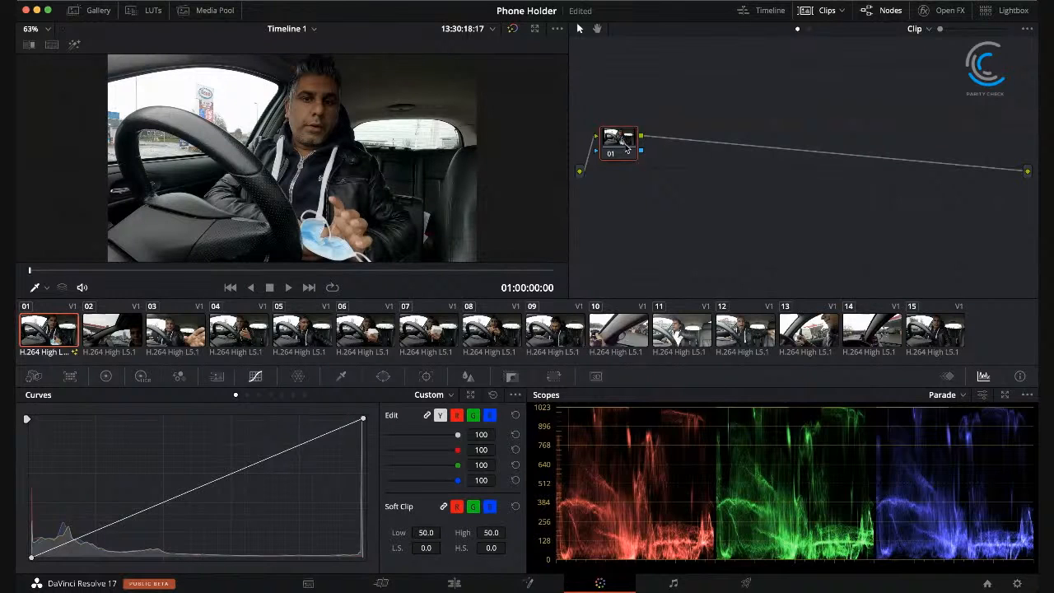
# Step: Show the primaries color wheels for clip 01 and move the playhead to 01:00:03:22
pyautogui.click(105, 376)
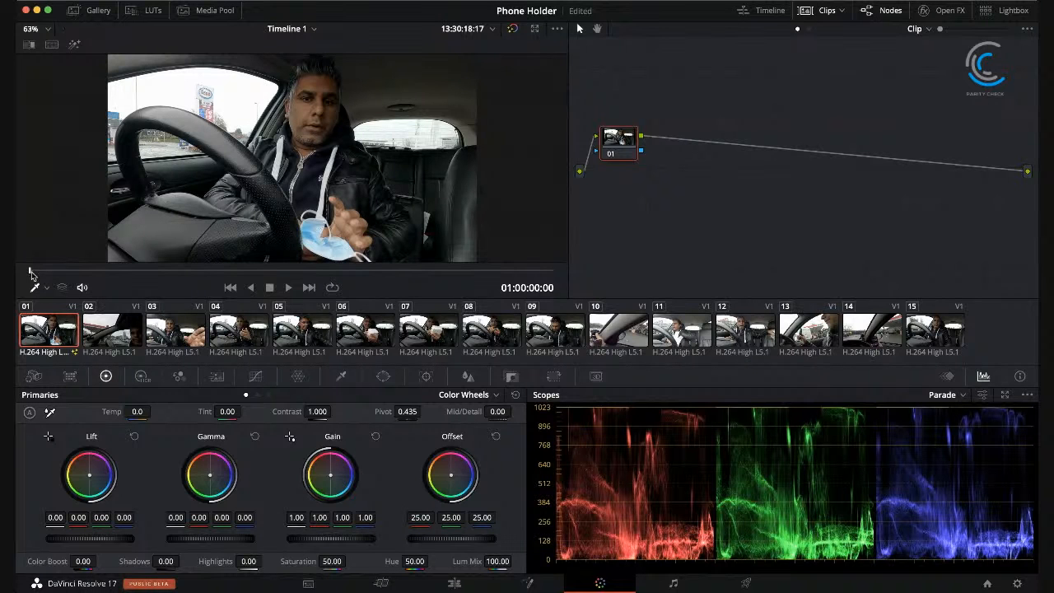
pyautogui.moveTo(45, 275); pyautogui.dragTo(18, 293)
pyautogui.moveTo(36, 274); pyautogui.dragTo(42, 272)
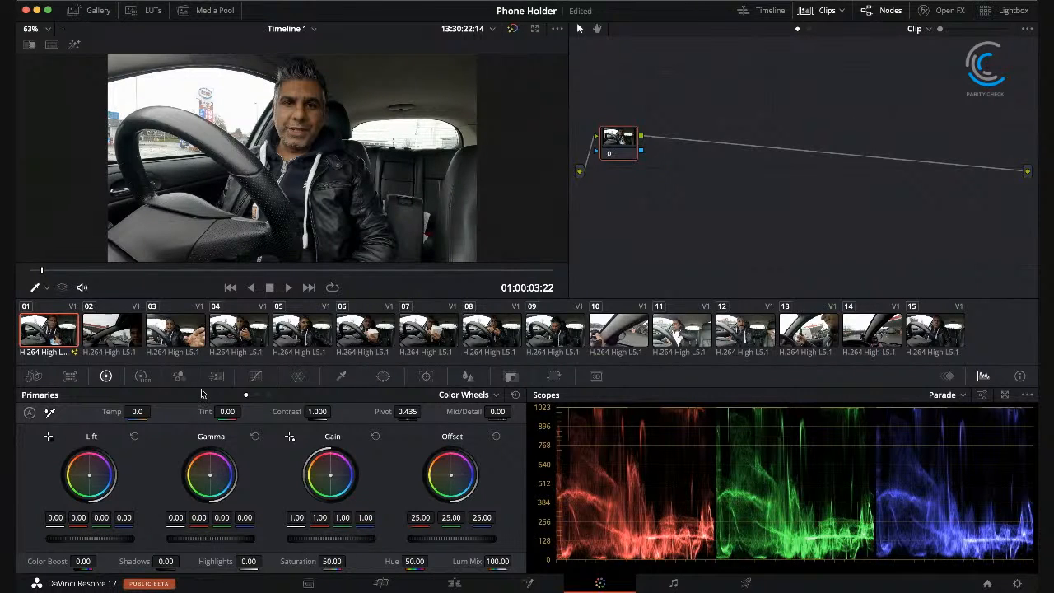
# Step: Show the custom curves and compare the waveform and vectorscope displays in the scopes, returning to the parade
pyautogui.click(256, 376)
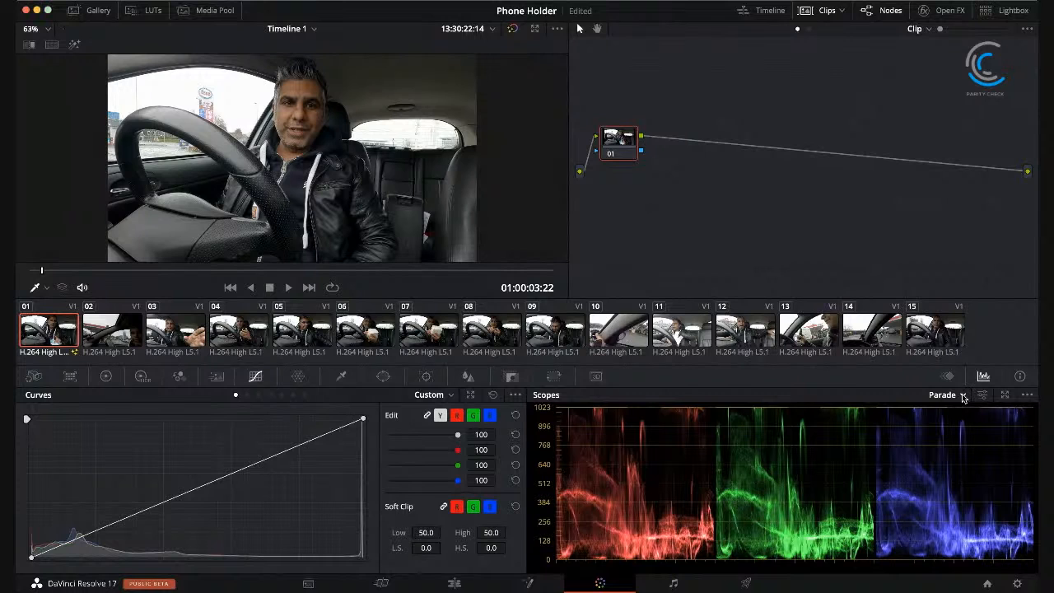
pyautogui.click(967, 429)
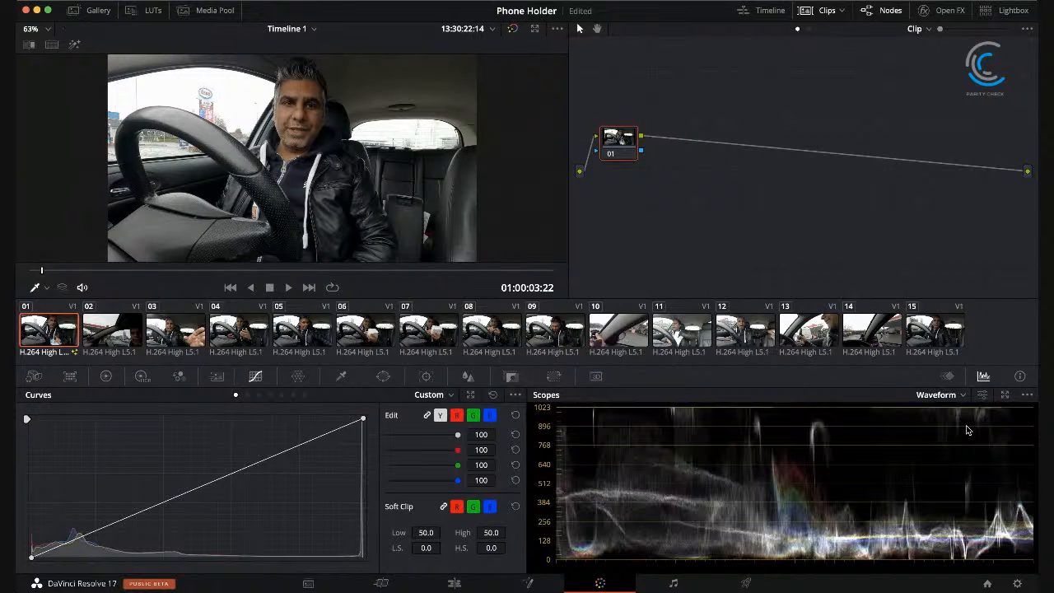
pyautogui.click(960, 397)
pyautogui.click(964, 421)
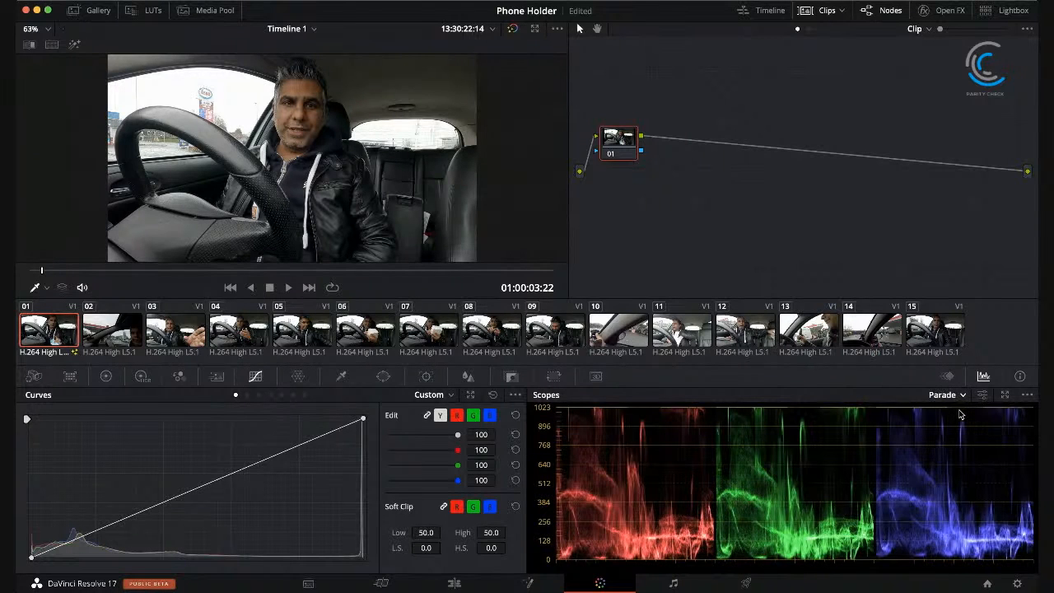
pyautogui.click(975, 444)
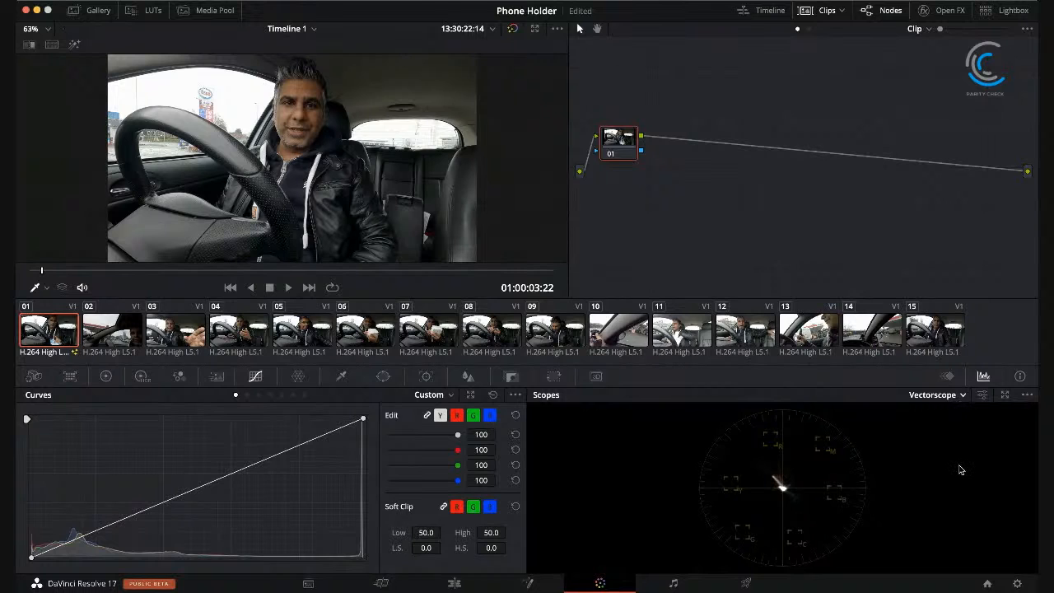
pyautogui.click(955, 430)
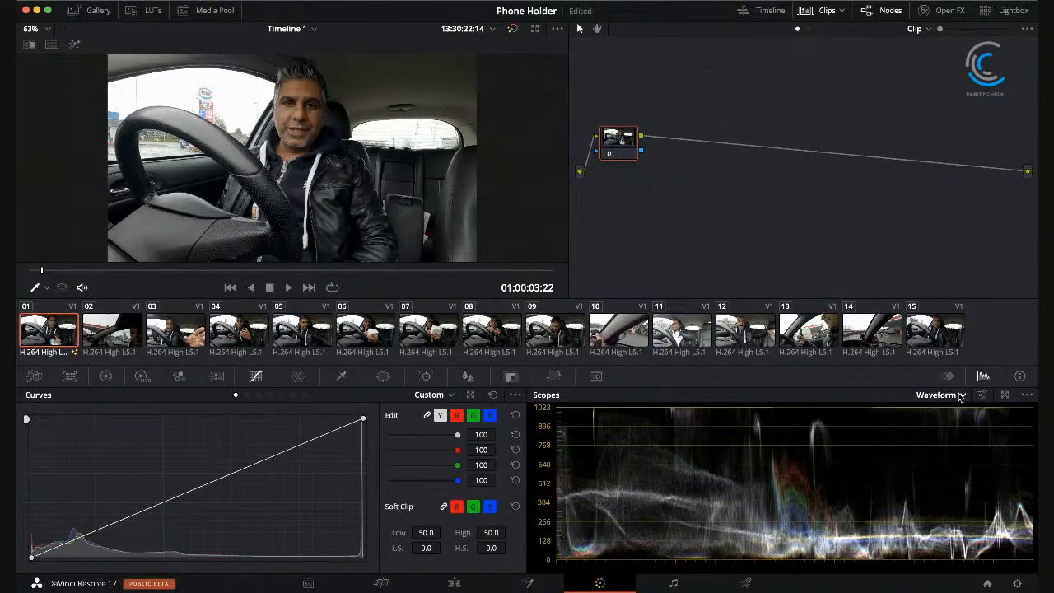
pyautogui.click(959, 398)
pyautogui.click(957, 416)
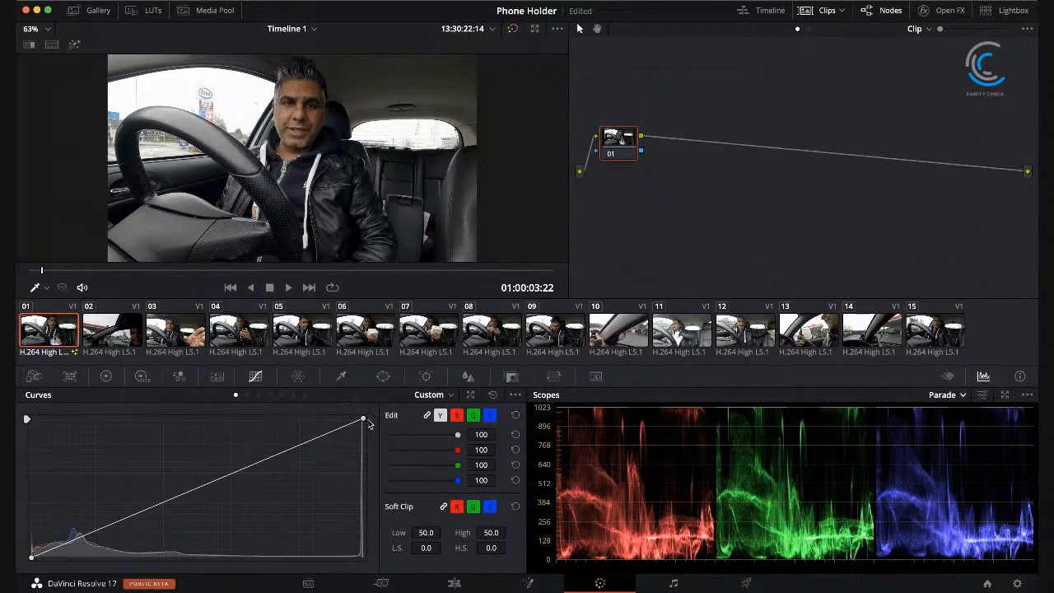
# Step: Try pulling the custom curve's white point inward to brighten clip 01, undoing the adjustments
pyautogui.moveTo(363, 419); pyautogui.dragTo(235, 420)
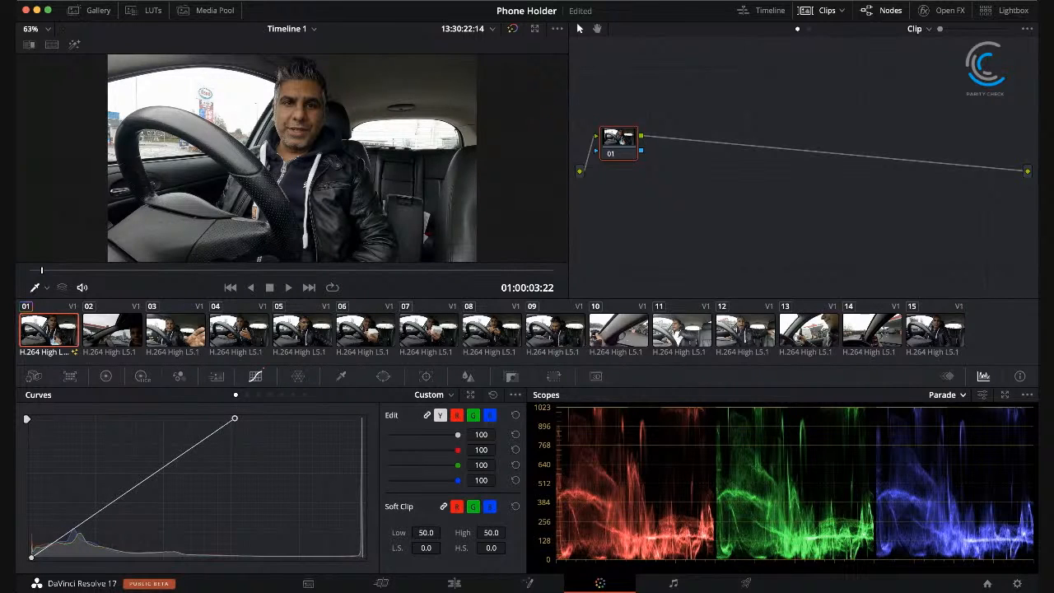
pyautogui.hotkey('ctrl', 'z')
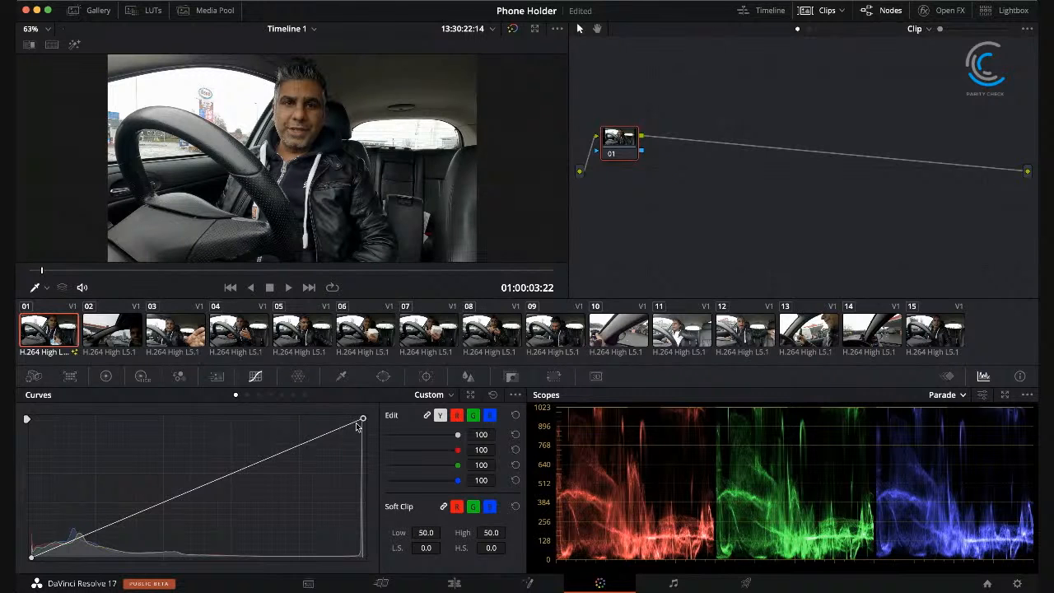
pyautogui.moveTo(363, 420); pyautogui.dragTo(290, 416)
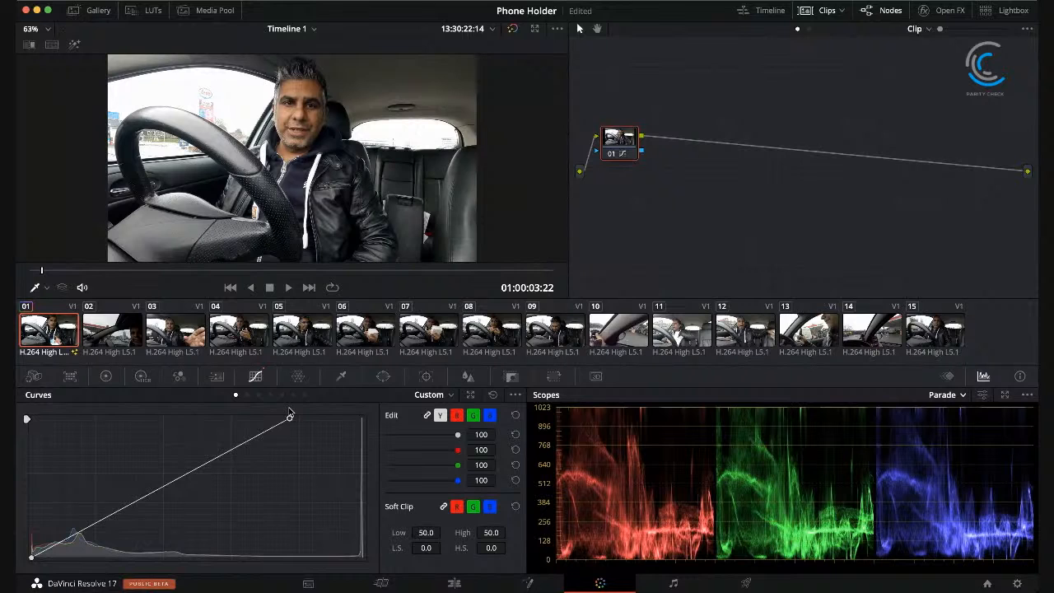
pyautogui.moveTo(290, 415); pyautogui.dragTo(297, 416)
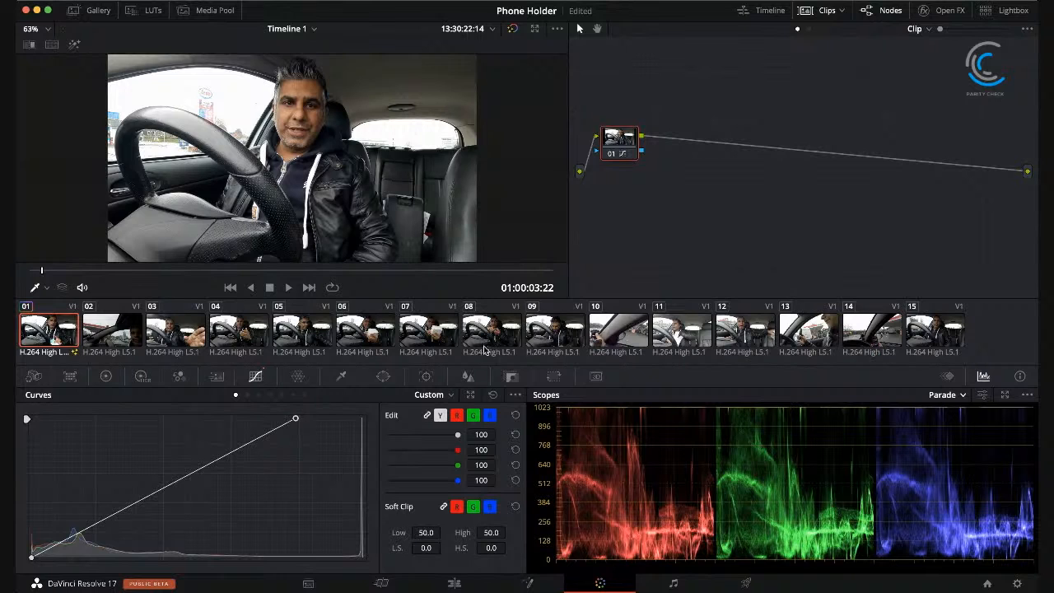
pyautogui.press('super+z')
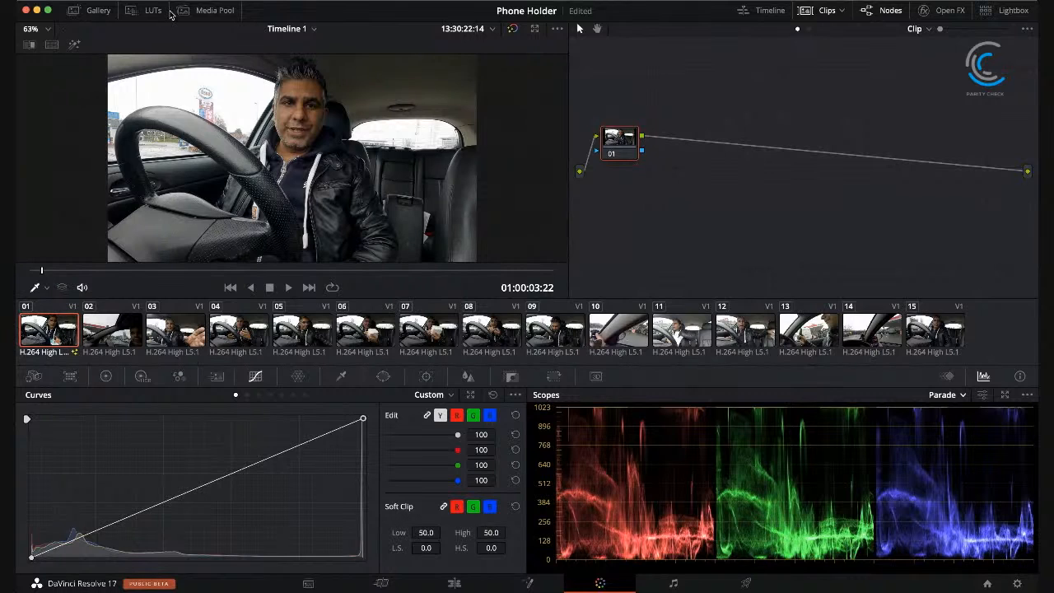
# Step: Set the saturation of node 01 to 0 in the primaries to view clip 01 in black and white
pyautogui.click(107, 377)
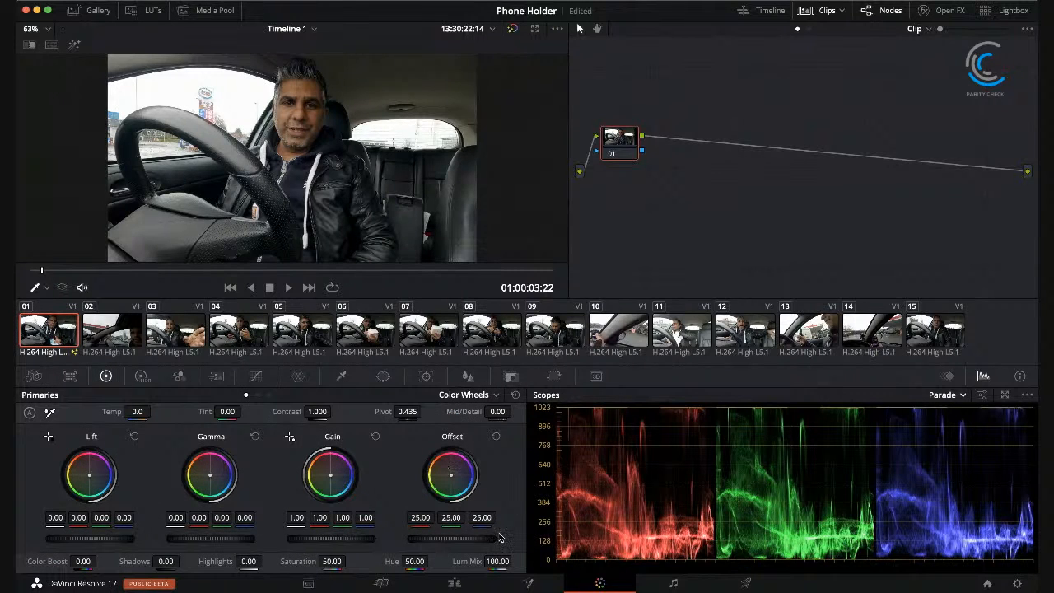
pyautogui.click(331, 561)
pyautogui.doubleClick(333, 560)
pyautogui.write('0')
pyautogui.click(621, 142)
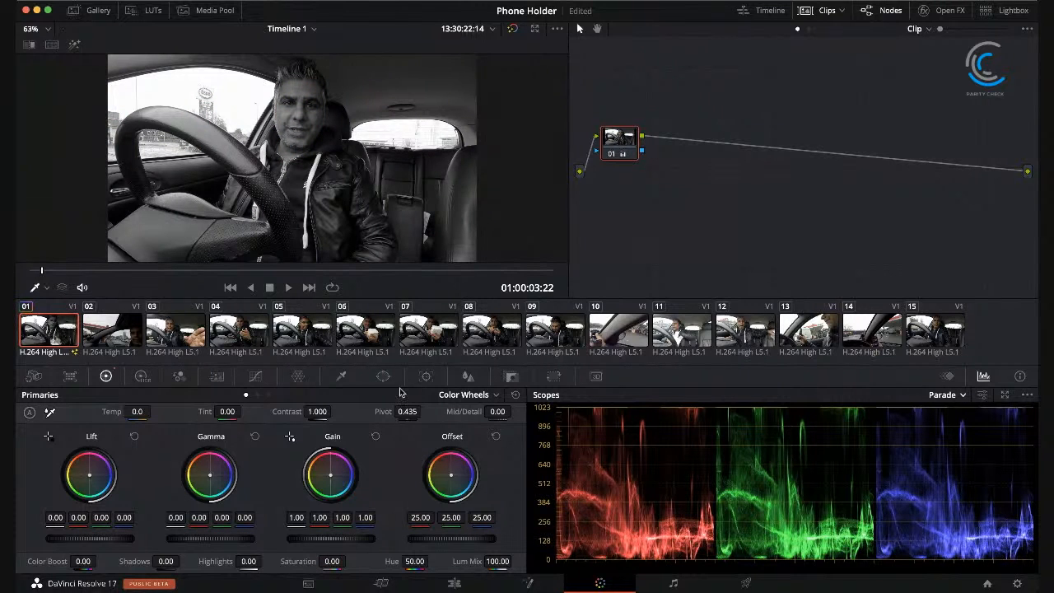
# Step: Move the custom curve's black point slightly inward and its white point inward to about two thirds of the range
pyautogui.click(256, 376)
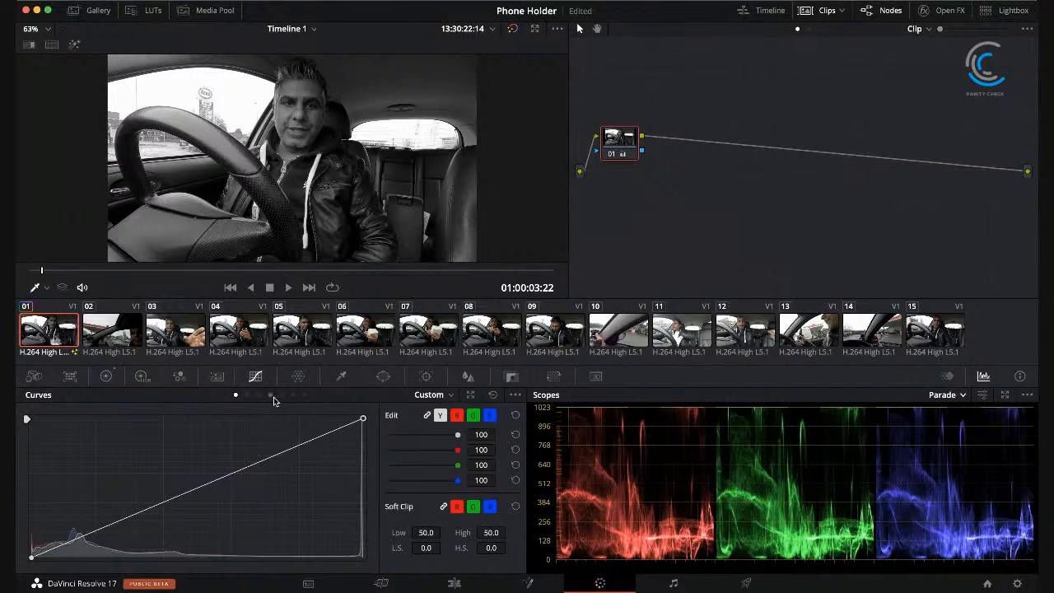
pyautogui.moveTo(29, 560); pyautogui.dragTo(46, 561)
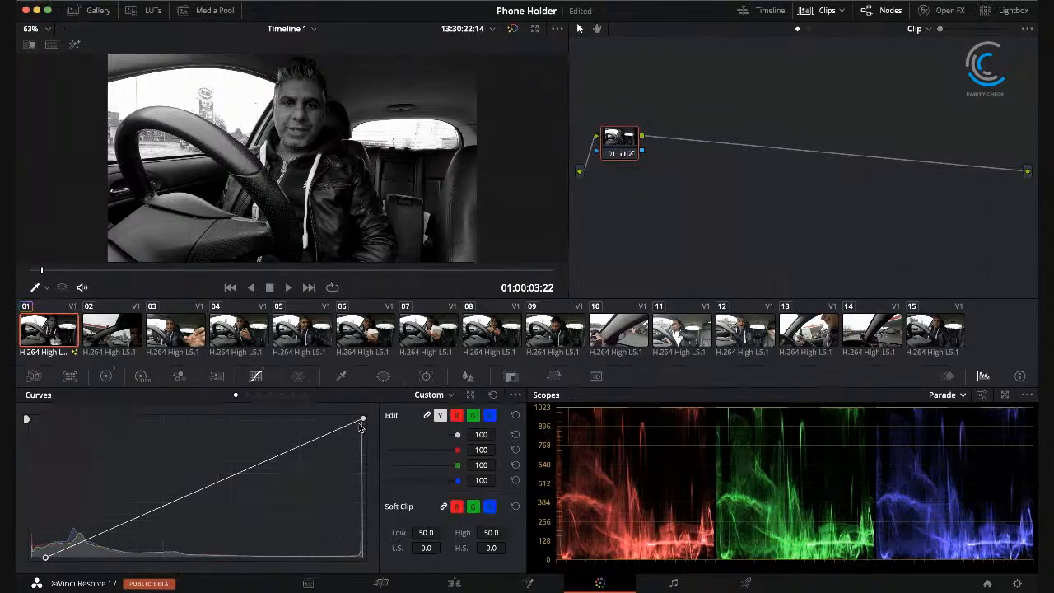
pyautogui.moveTo(364, 421); pyautogui.dragTo(350, 419)
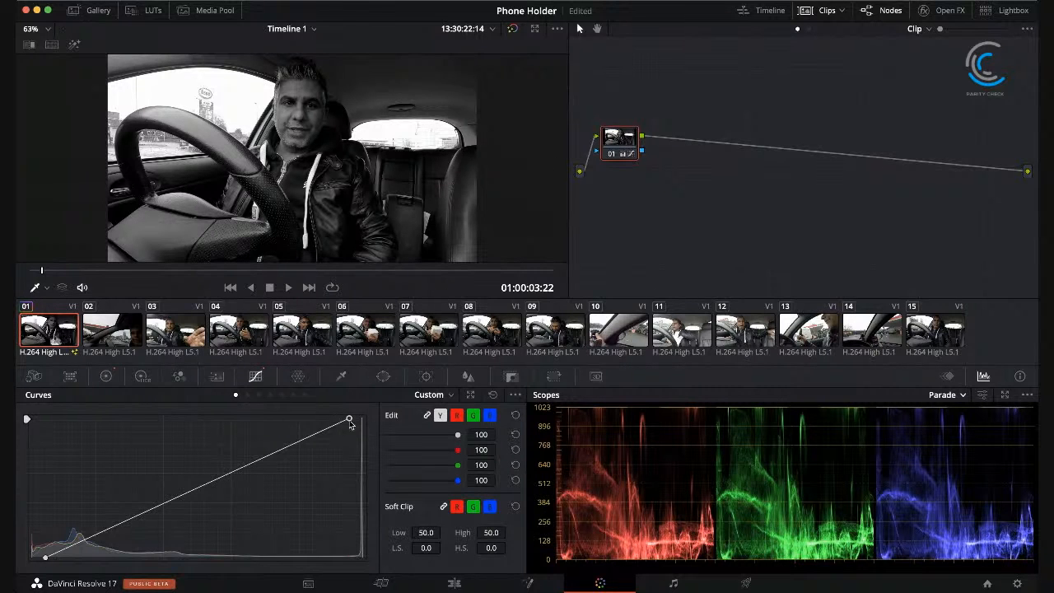
pyautogui.moveTo(350, 419); pyautogui.dragTo(252, 418)
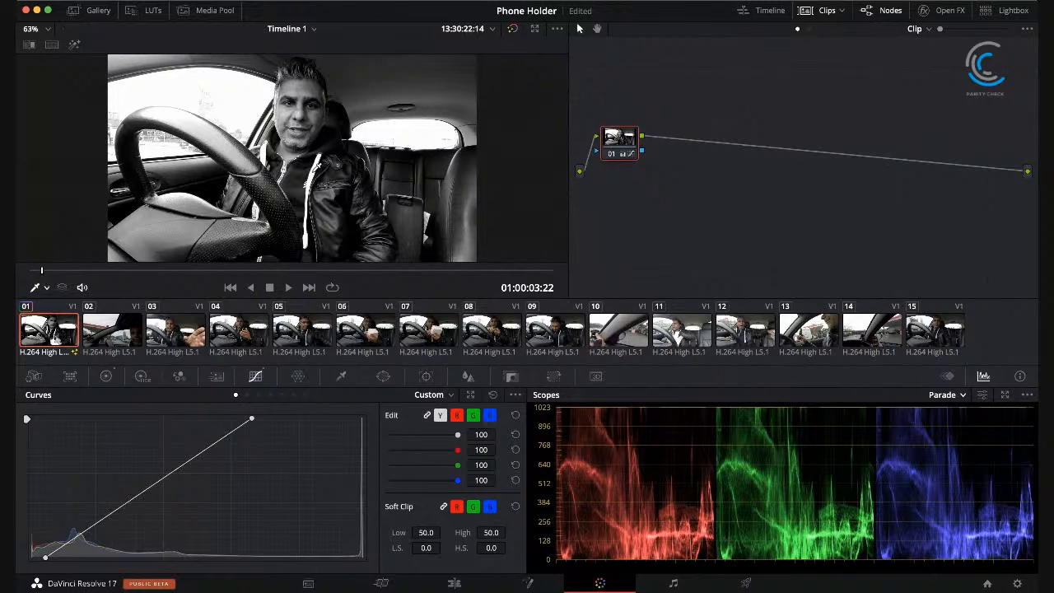
# Step: White-balance clip 01 with the primaries white balance picker by sampling the bright hoodie edge beside the jacket collar
pyautogui.click(106, 378)
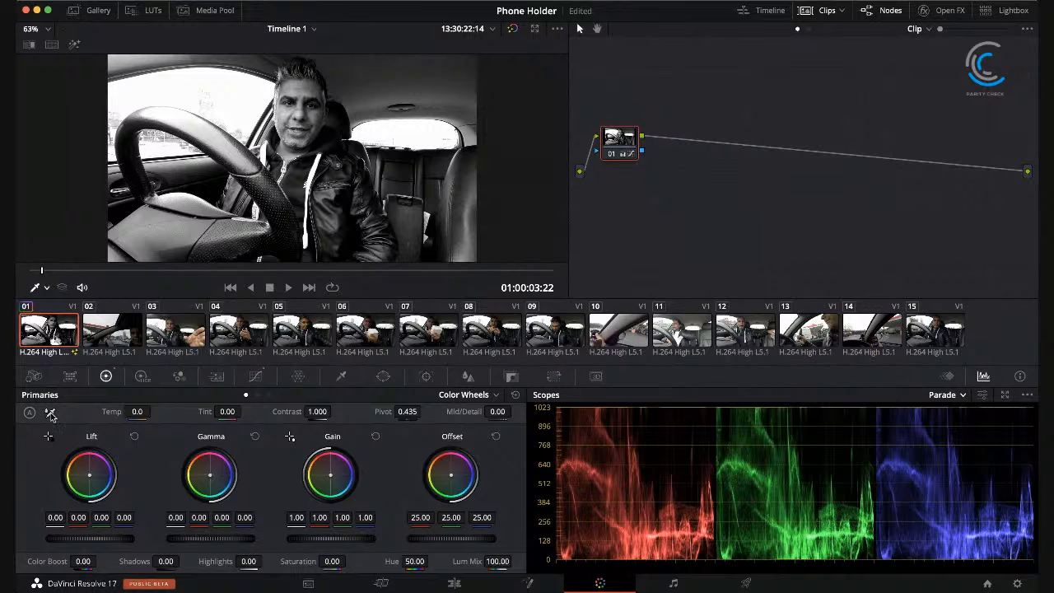
pyautogui.click(51, 416)
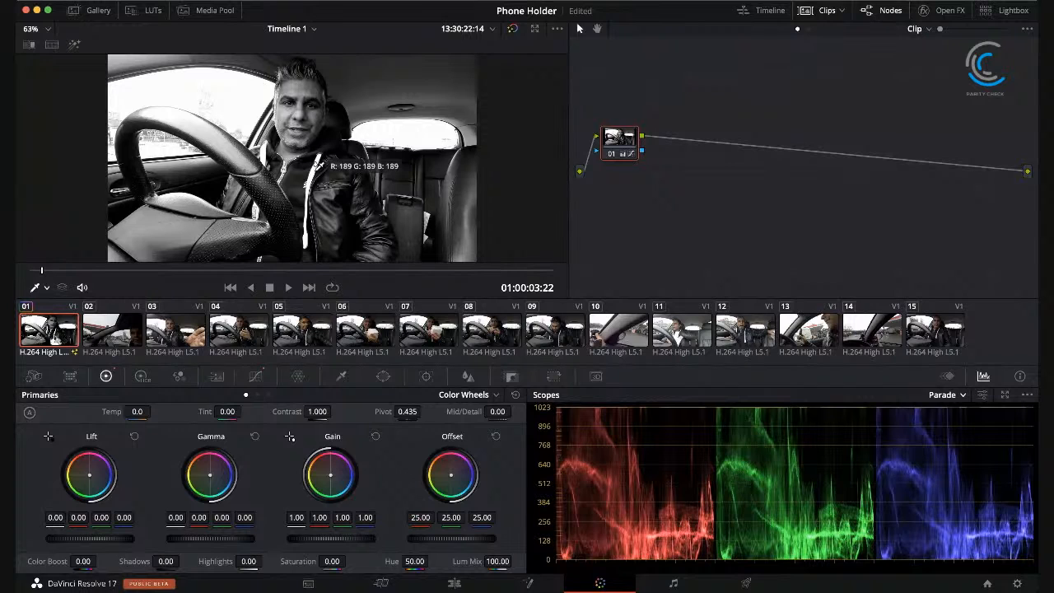
pyautogui.click(319, 165)
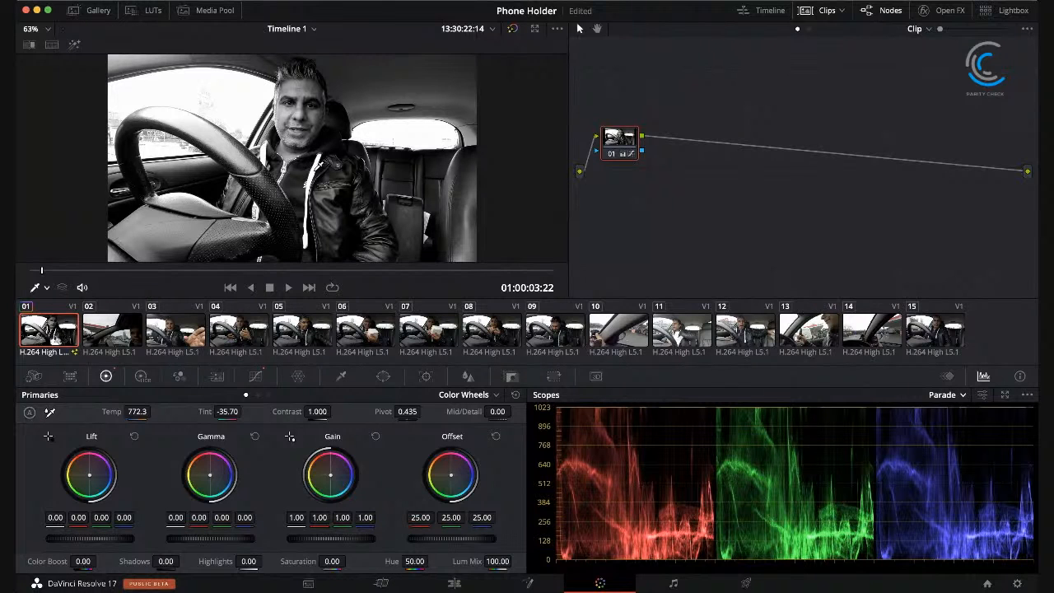
# Step: Set the saturation of clip 01 to 50
pyautogui.click(332, 562)
pyautogui.write('50')
pyautogui.press('Return')
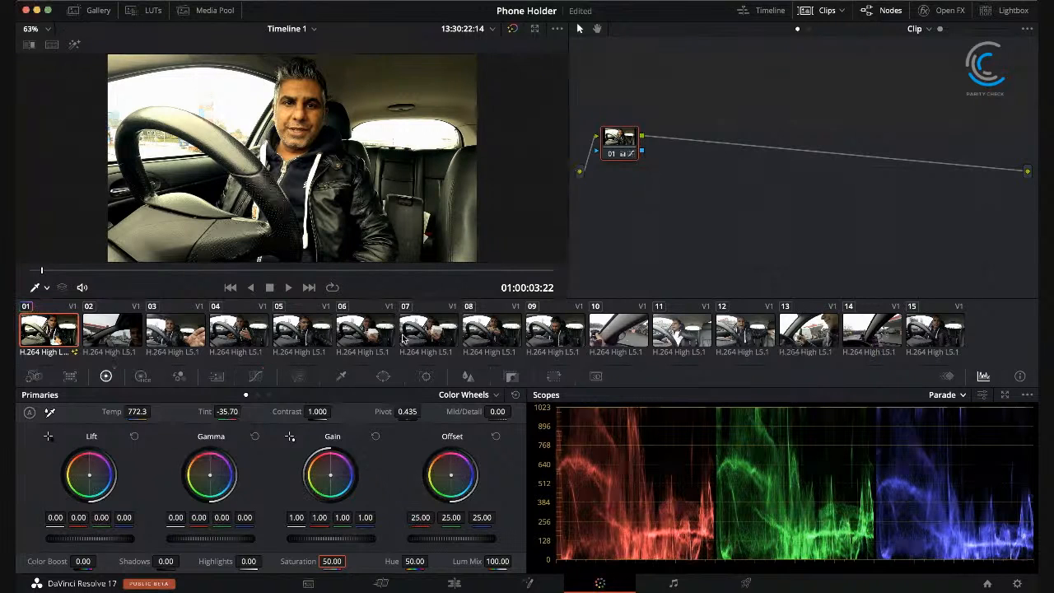
# Step: Reset the custom curves of node 01 and go back to the primaries color wheels
pyautogui.click(255, 376)
pyautogui.click(493, 395)
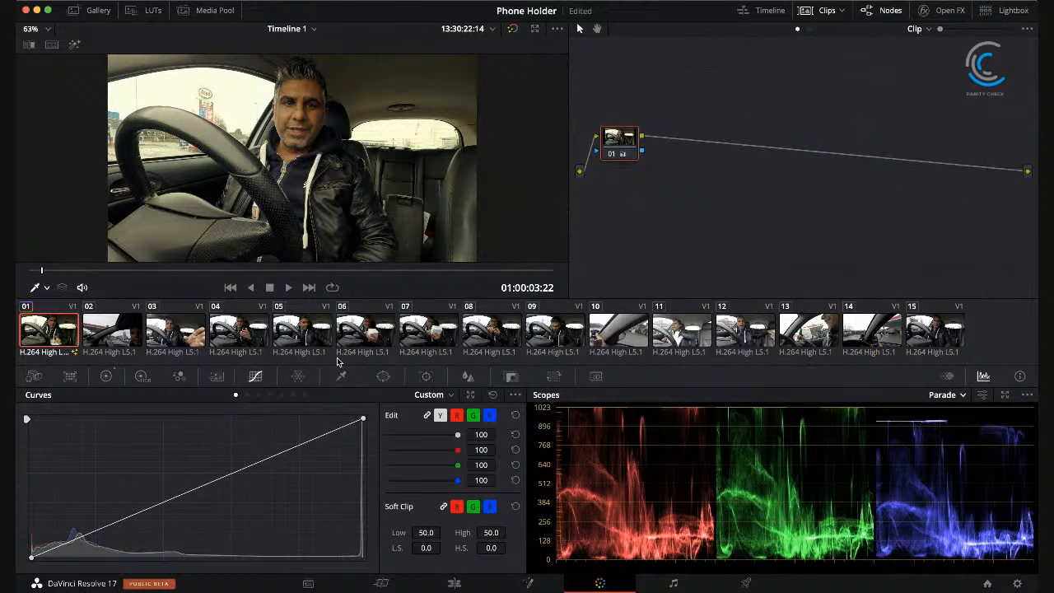
pyautogui.click(103, 375)
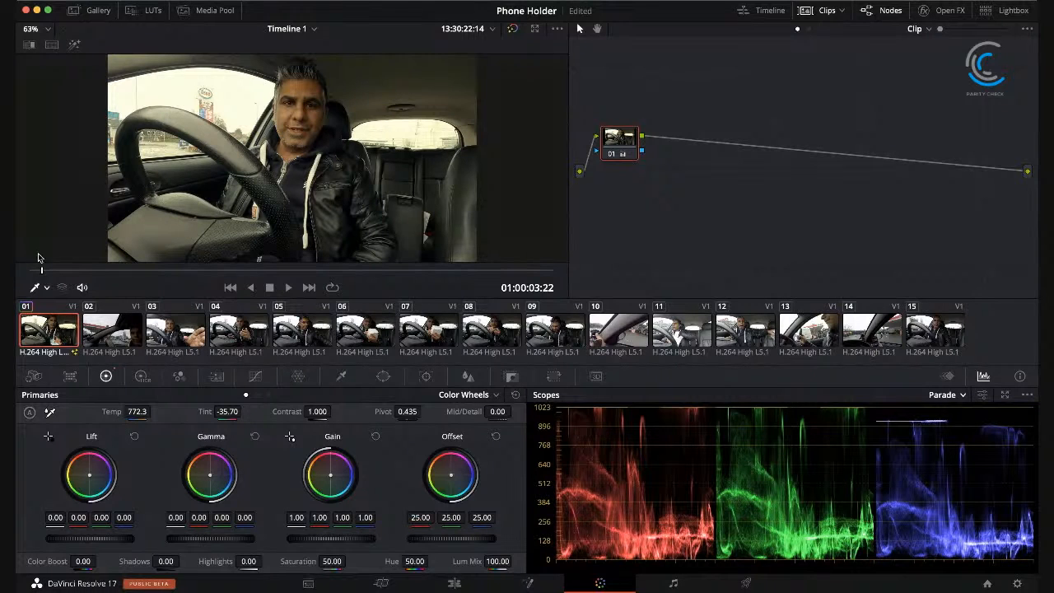
# Step: White-balance clip 01 with the primaries white balance picker by sampling the white hoodie drawstring beside the jacket collar
pyautogui.click(52, 412)
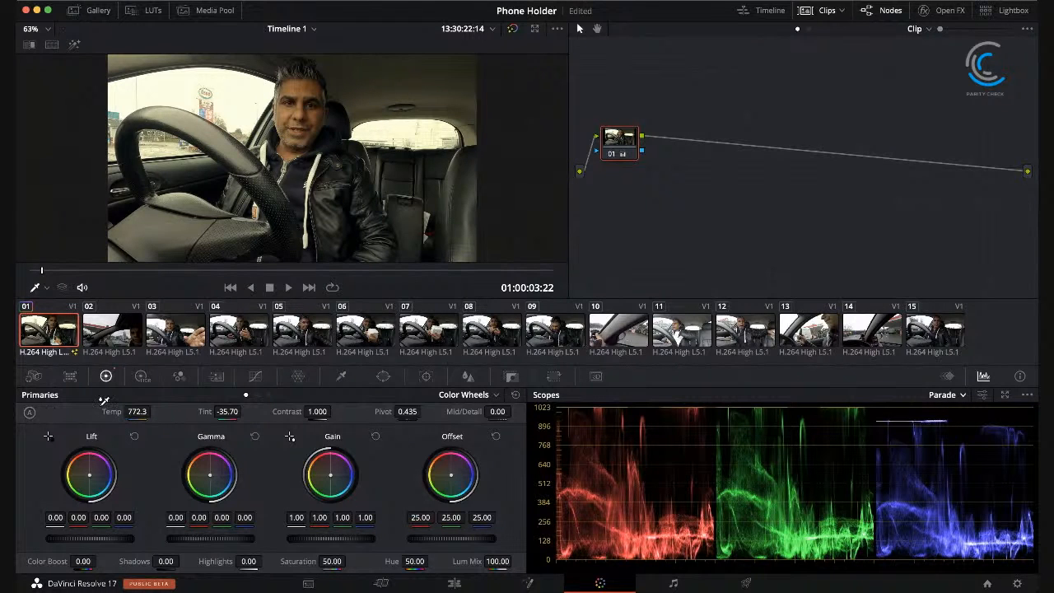
pyautogui.click(313, 175)
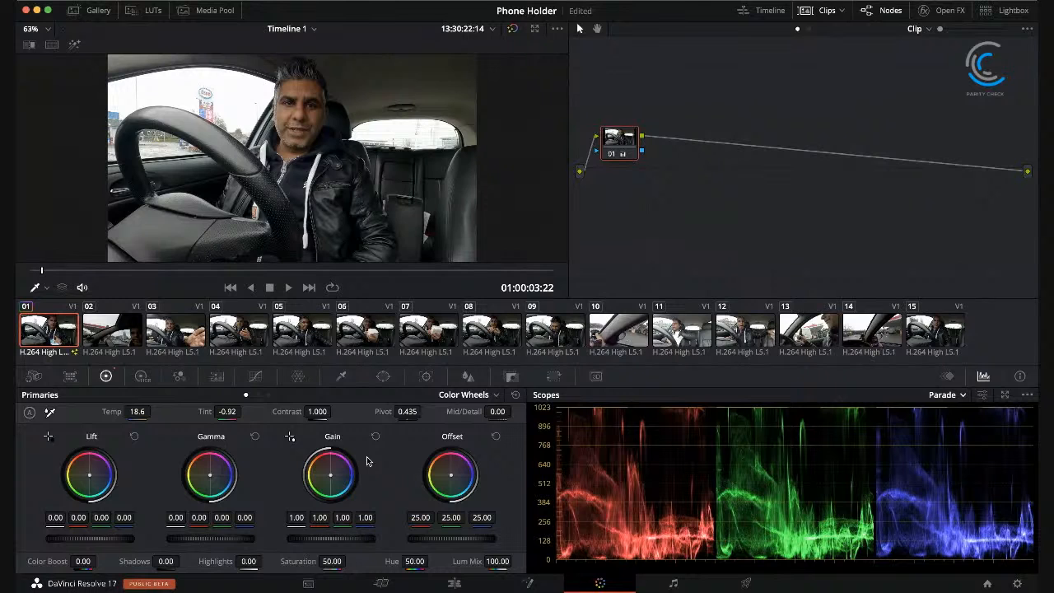
# Step: Play back the corrected clip 01 and compare its look with the ungraded clip 02
pyautogui.click(288, 287)
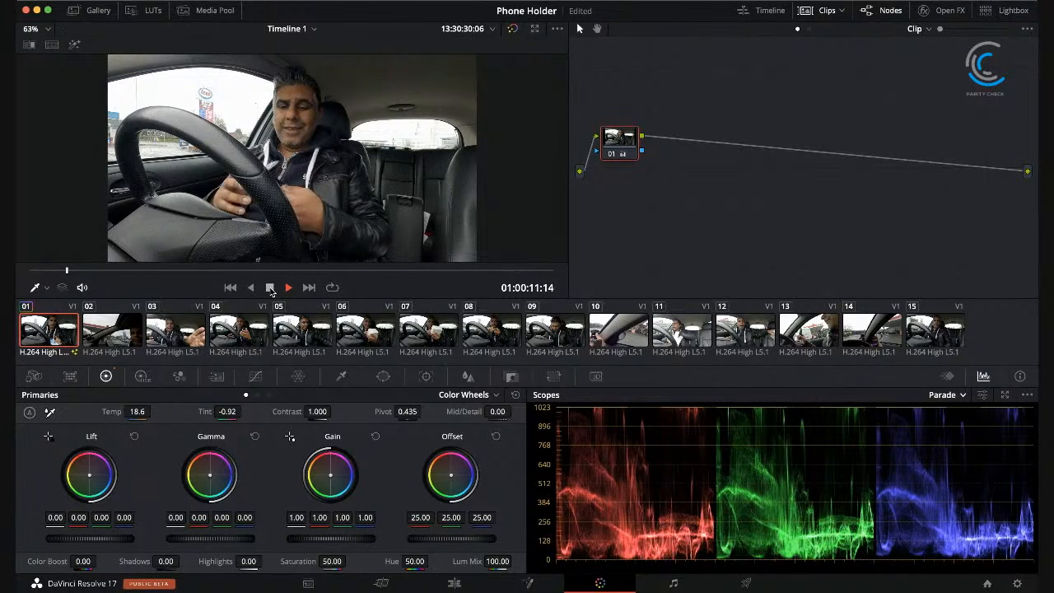
pyautogui.click(115, 339)
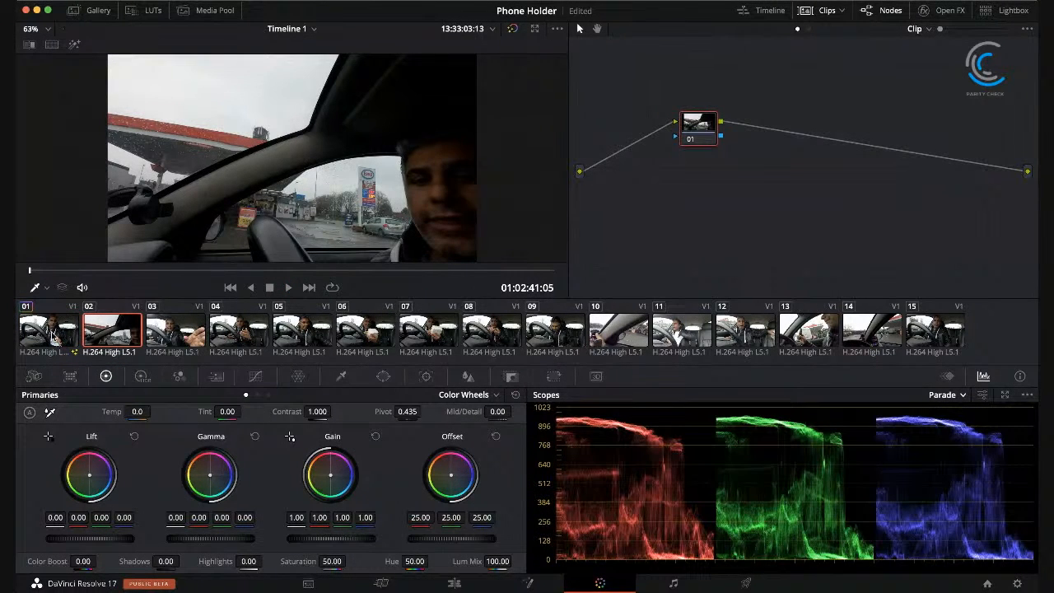
pyautogui.click(51, 333)
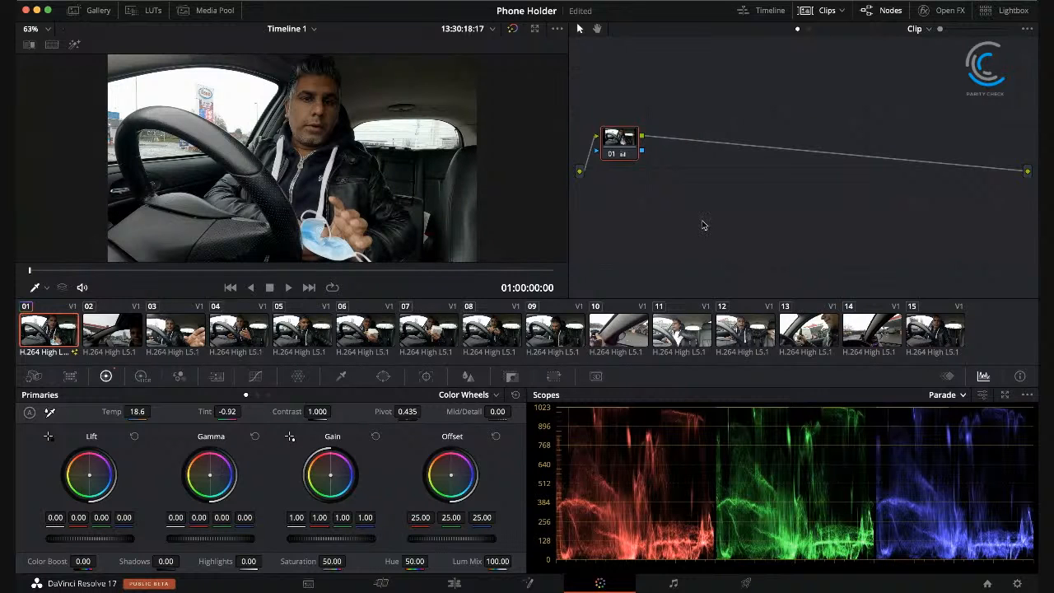
# Step: Try selecting clips 02 through 15 together, and return to clip 02 alone
pyautogui.click(116, 335)
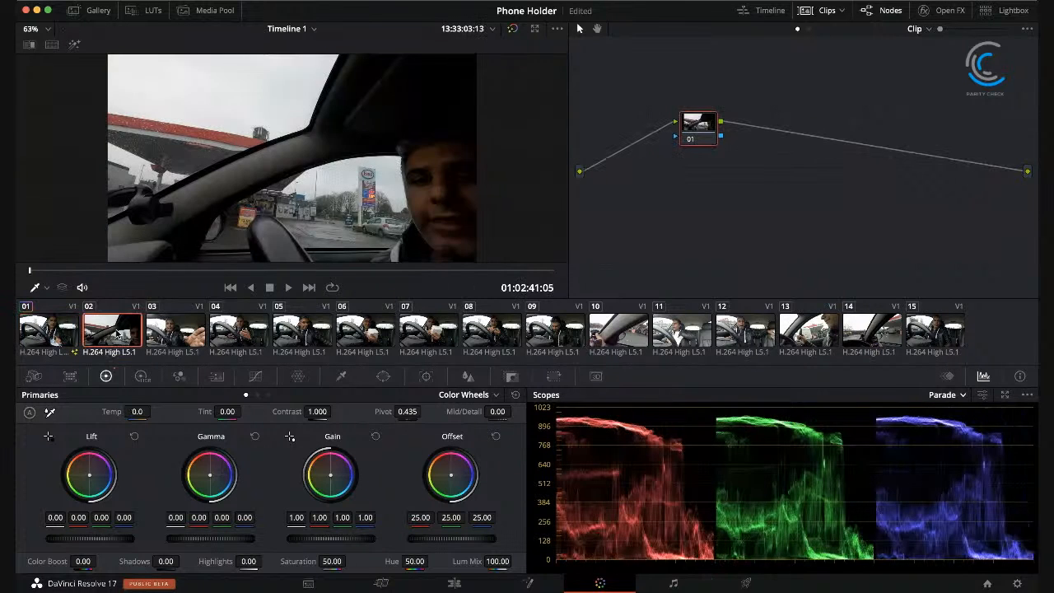
pyautogui.keyDown('super'); pyautogui.click(164, 337); pyautogui.keyUp('super')
pyautogui.keyDown('super'); pyautogui.click(244, 333); pyautogui.keyUp('super')
pyautogui.keyDown('super'); pyautogui.click(286, 333); pyautogui.keyUp('super')
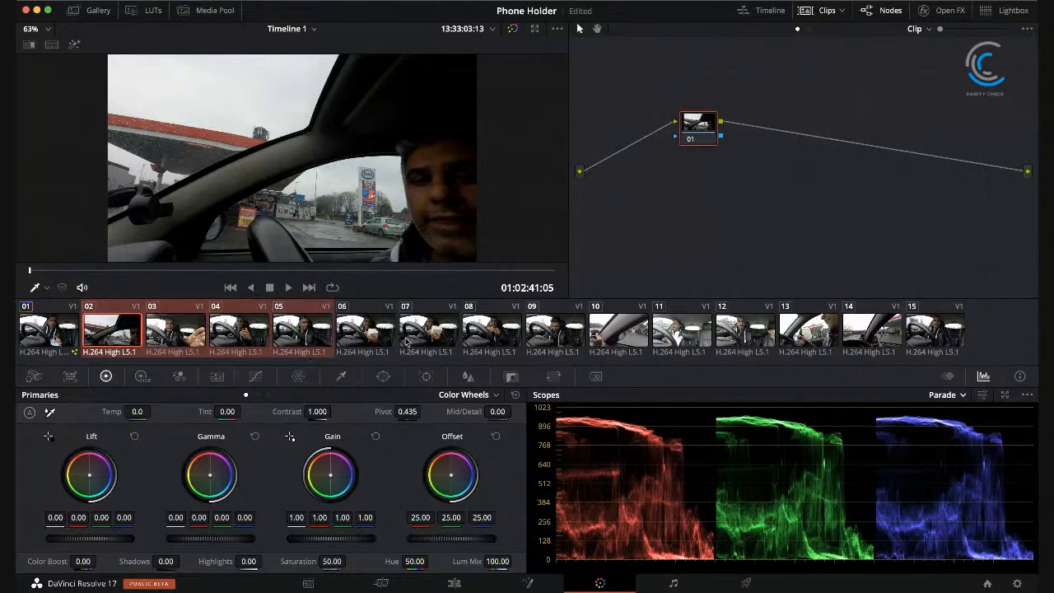
pyautogui.keyDown('super'); pyautogui.click(375, 335); pyautogui.keyUp('super')
pyautogui.keyDown('super'); pyautogui.click(432, 331); pyautogui.keyUp('super')
pyautogui.keyDown('super'); pyautogui.click(500, 326); pyautogui.keyUp('super')
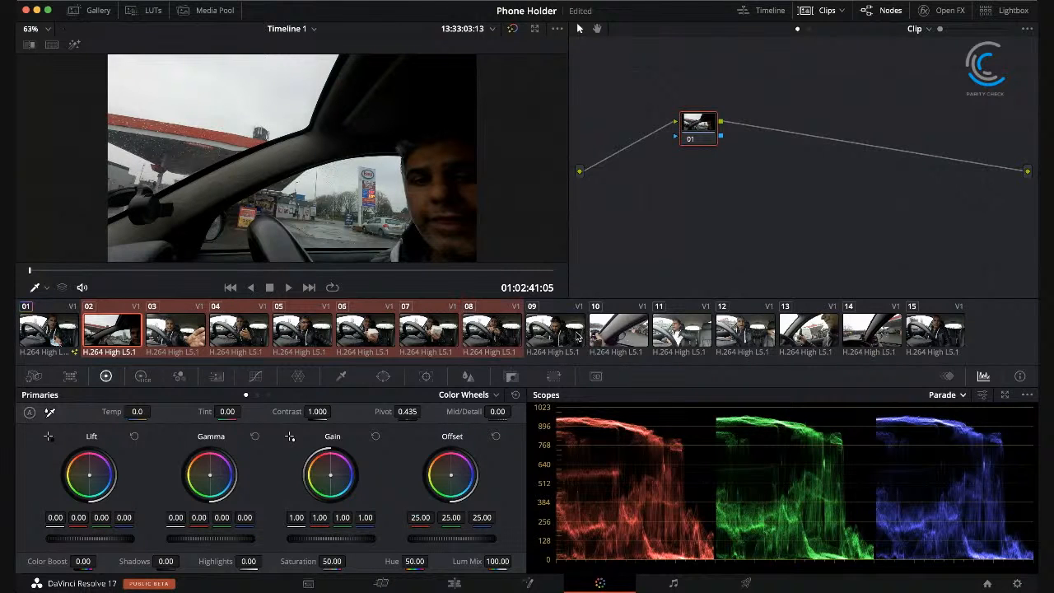
pyautogui.keyDown('super'); pyautogui.click(570, 336); pyautogui.keyUp('super')
pyautogui.keyDown('super'); pyautogui.click(624, 336); pyautogui.keyUp('super')
pyautogui.keyDown('super'); pyautogui.click(700, 336); pyautogui.keyUp('super')
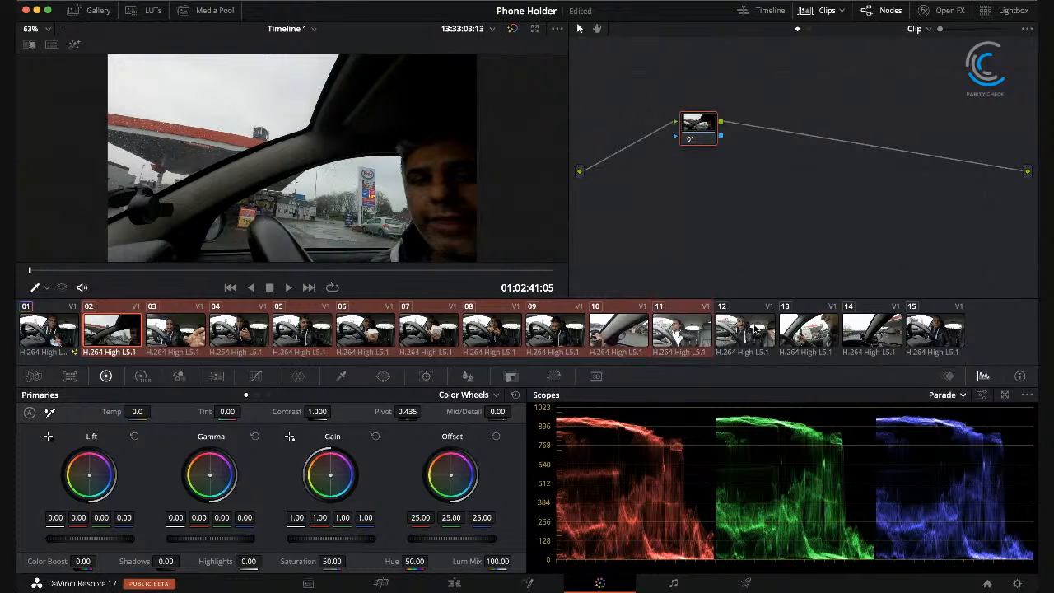
pyautogui.keyDown('super'); pyautogui.click(745, 334); pyautogui.keyUp('super')
pyautogui.keyDown('super'); pyautogui.click(815, 333); pyautogui.keyUp('super')
pyautogui.keyDown('super'); pyautogui.click(928, 329); pyautogui.keyUp('super')
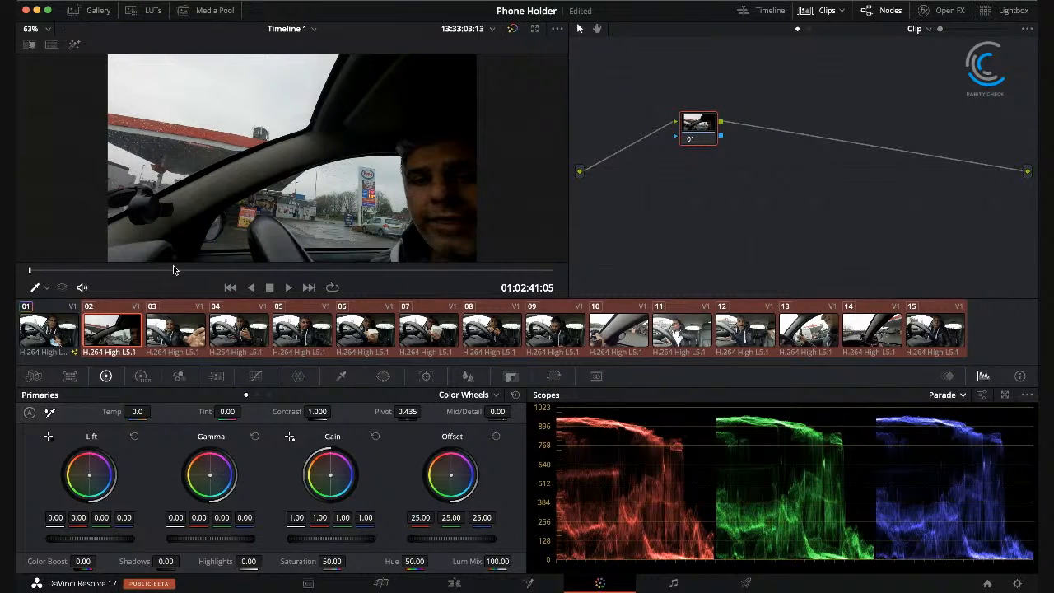
pyautogui.click(126, 334)
pyautogui.click(174, 331)
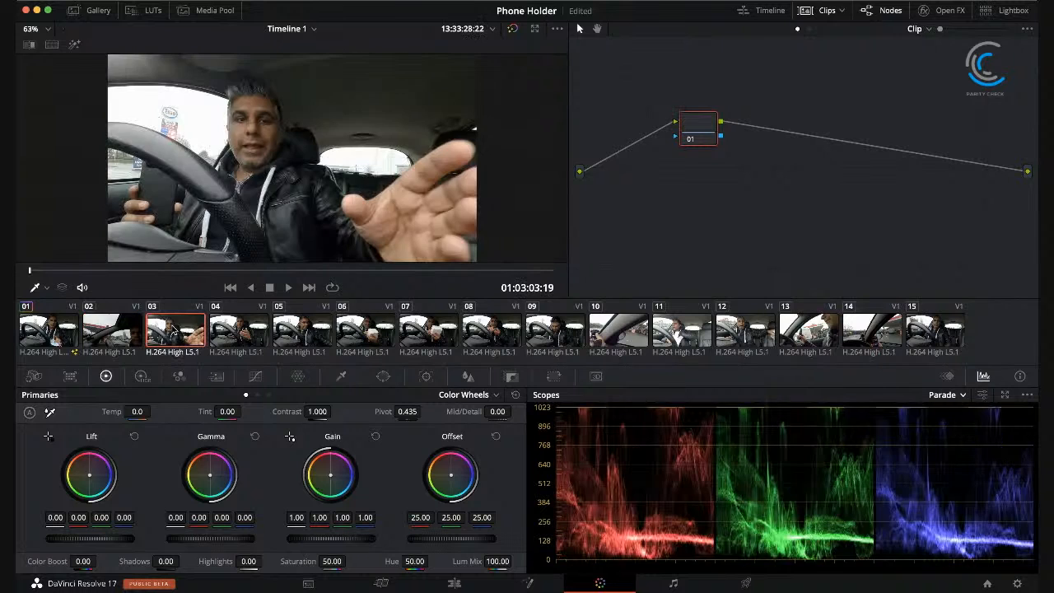
pyautogui.click(117, 331)
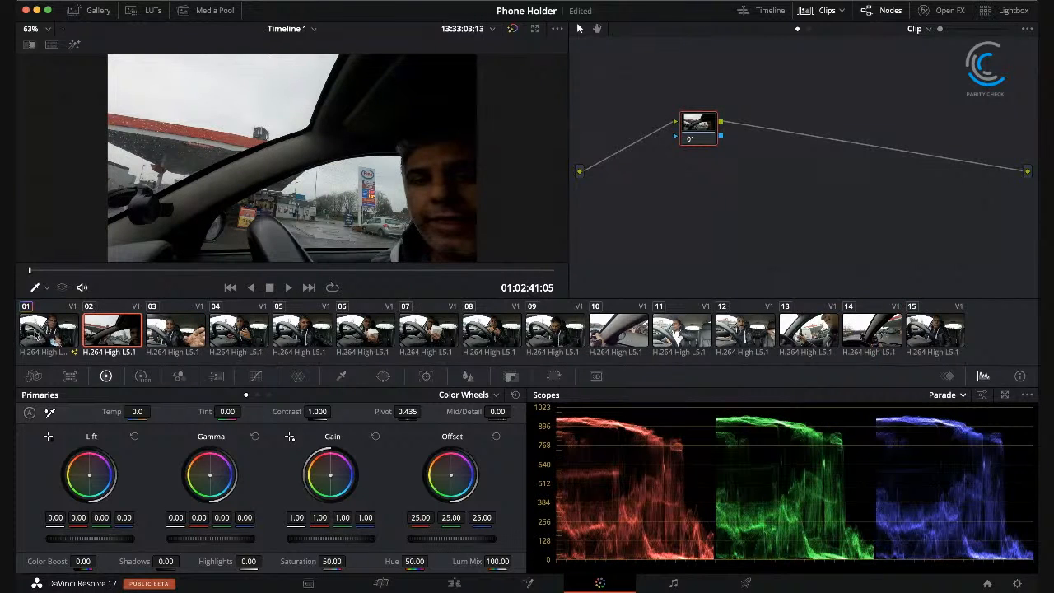
# Step: Switch between clips 01 and 02, and reset the custom curves of clip 02
pyautogui.click(30, 333)
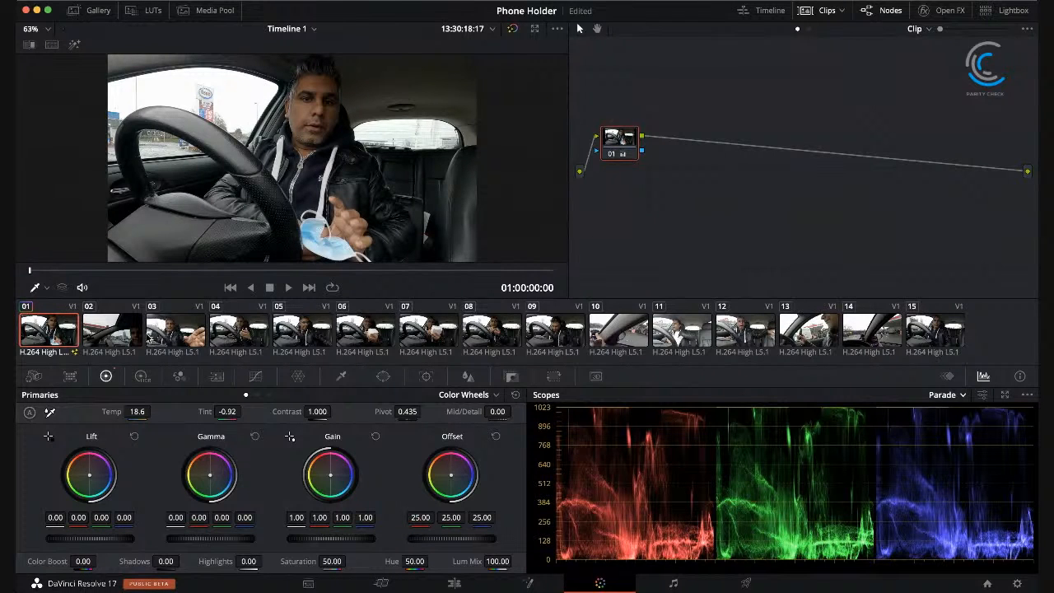
pyautogui.click(128, 332)
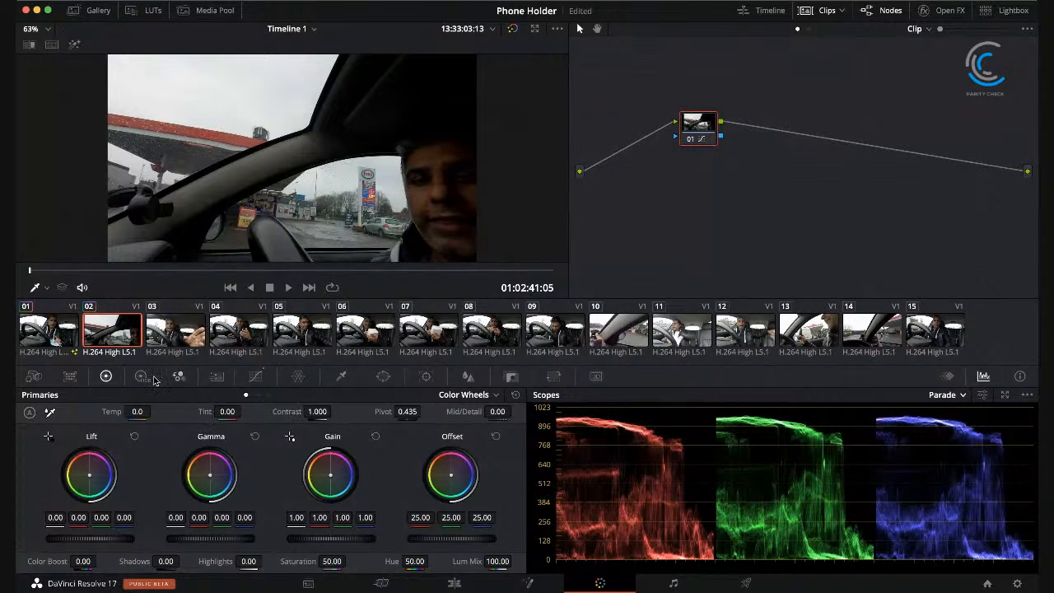
pyautogui.click(66, 336)
pyautogui.click(119, 338)
pyautogui.click(257, 375)
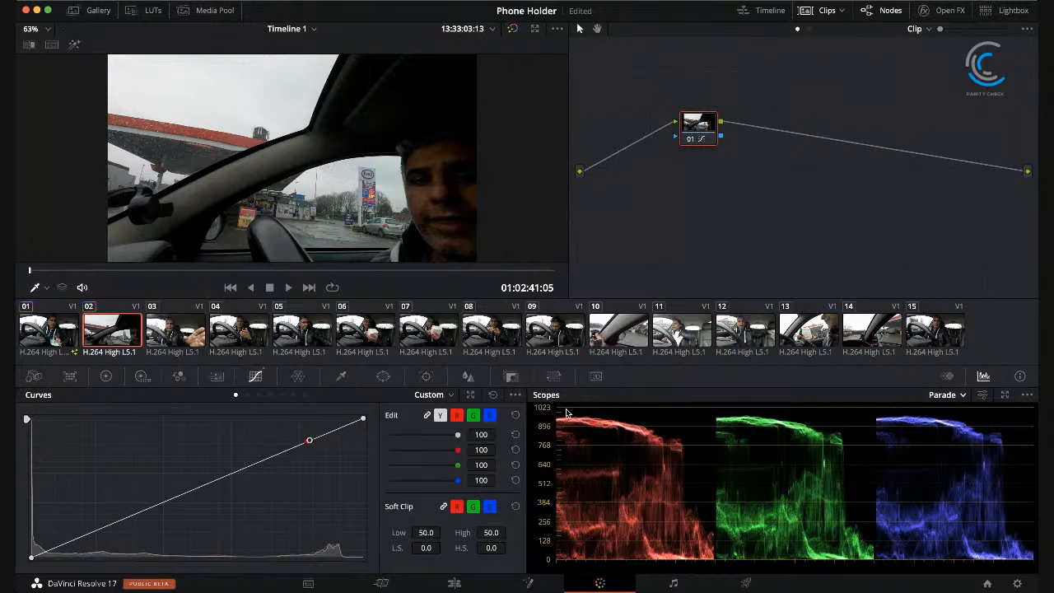
pyautogui.click(492, 396)
# Step: Compare clips 01, 02 and 03, and change the clip thumbnail labels from codec to file names
pyautogui.click(59, 329)
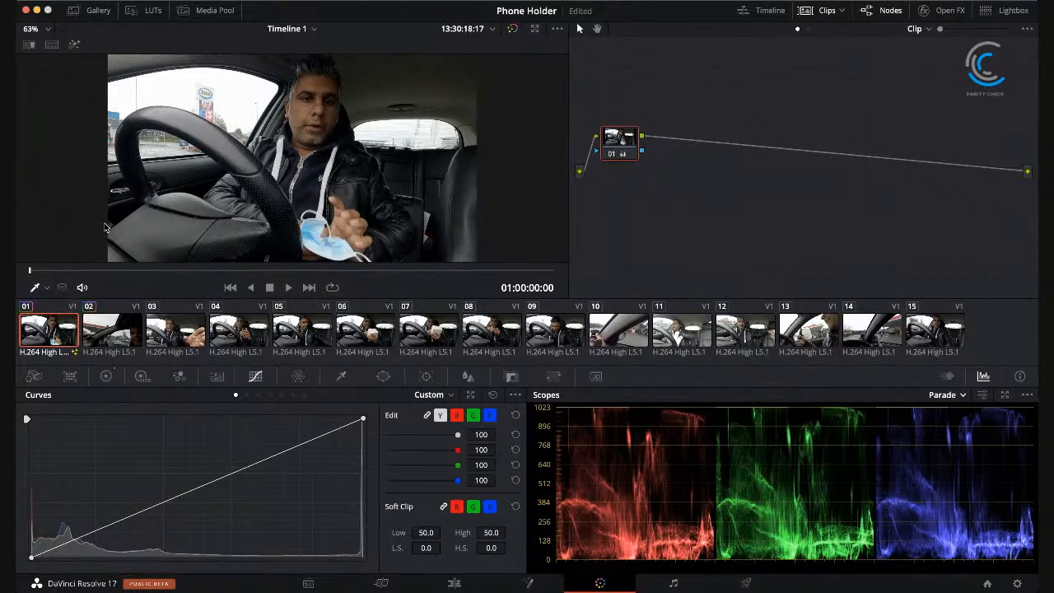
pyautogui.click(112, 327)
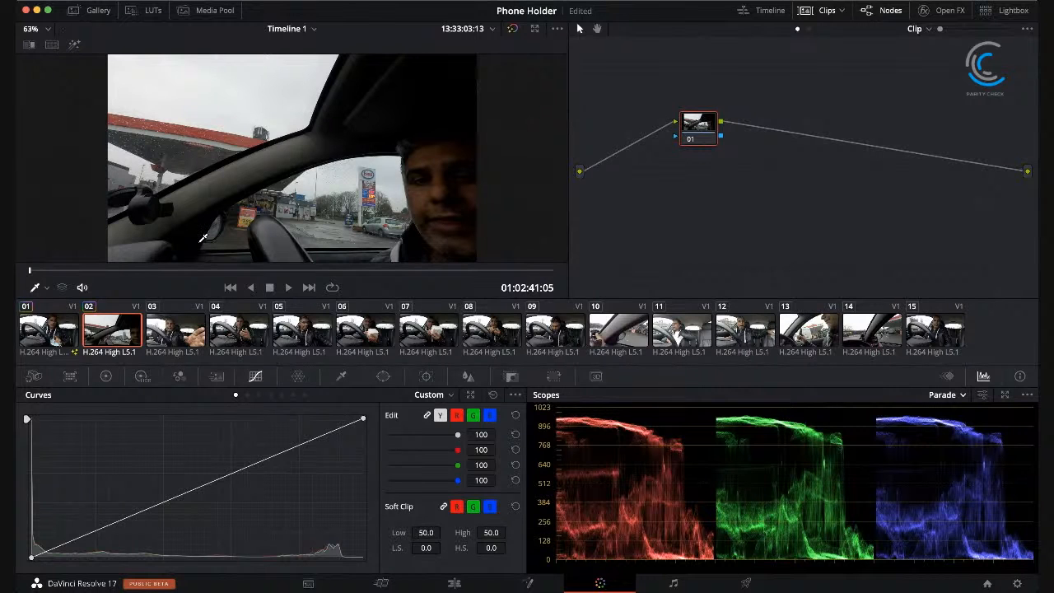
pyautogui.click(168, 326)
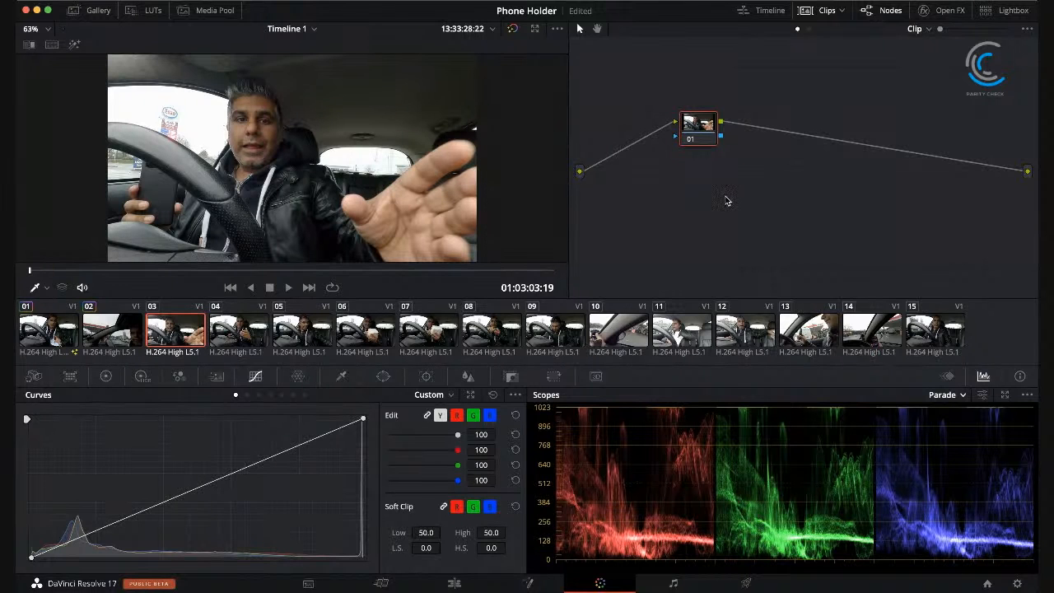
pyautogui.click(93, 328)
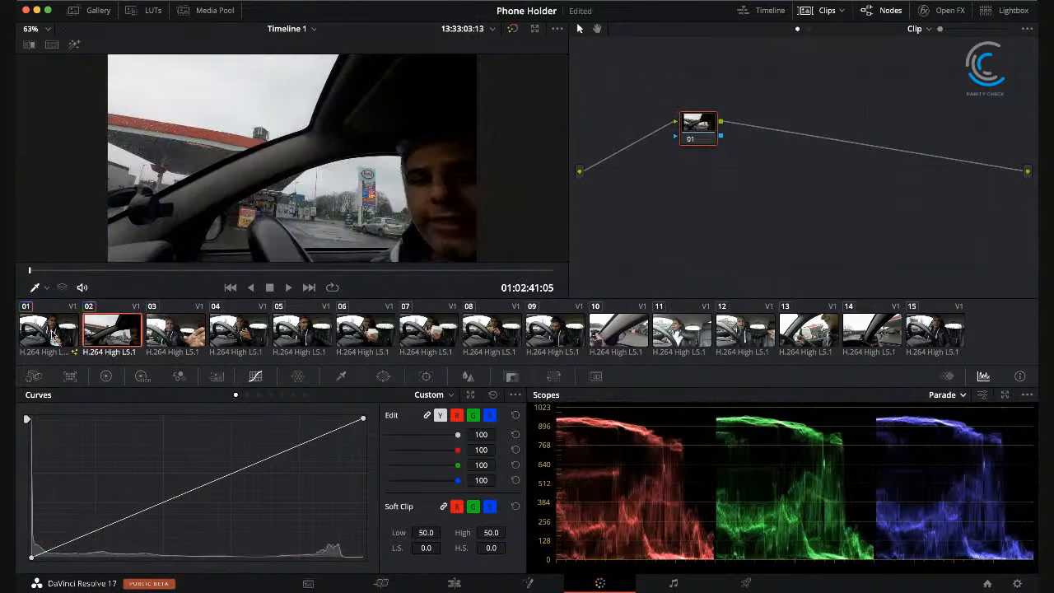
pyautogui.click(51, 334)
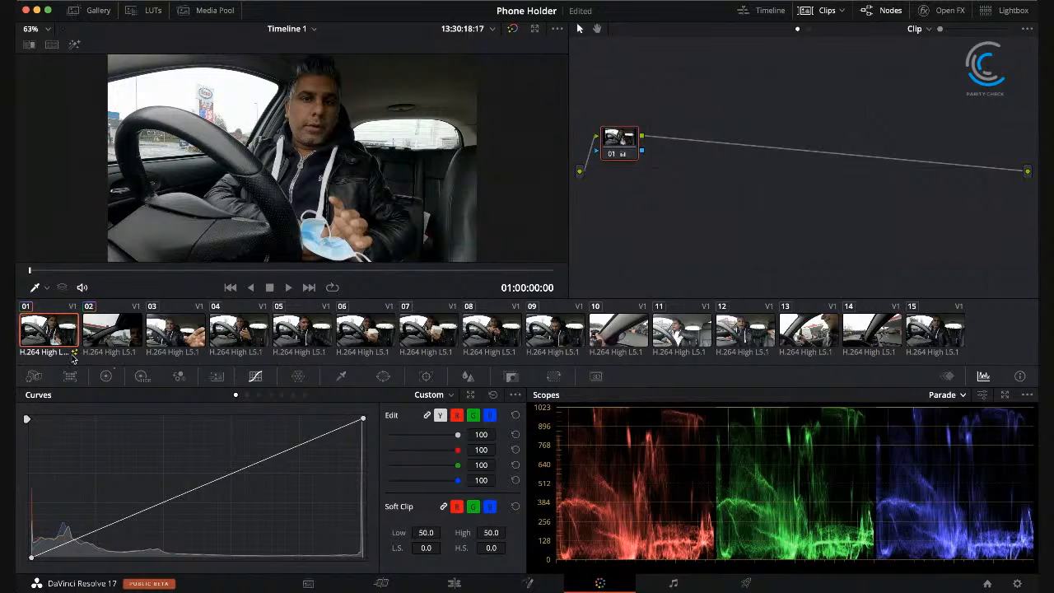
pyautogui.click(58, 356)
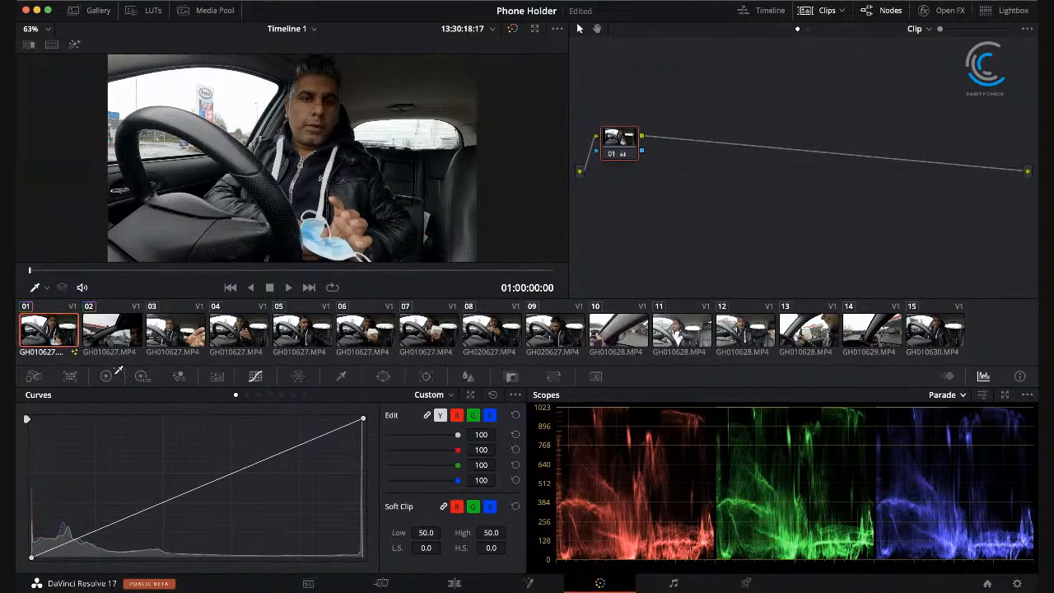
# Step: Apply the grade of clip 01 to clip 02 and compare the two clips
pyautogui.click(119, 339)
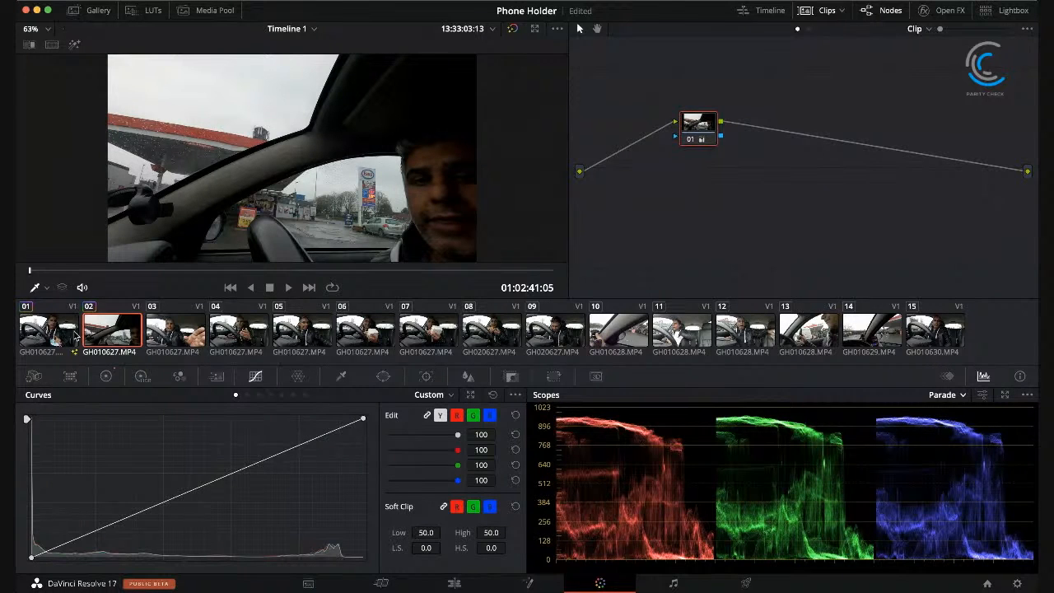
pyautogui.click(58, 334)
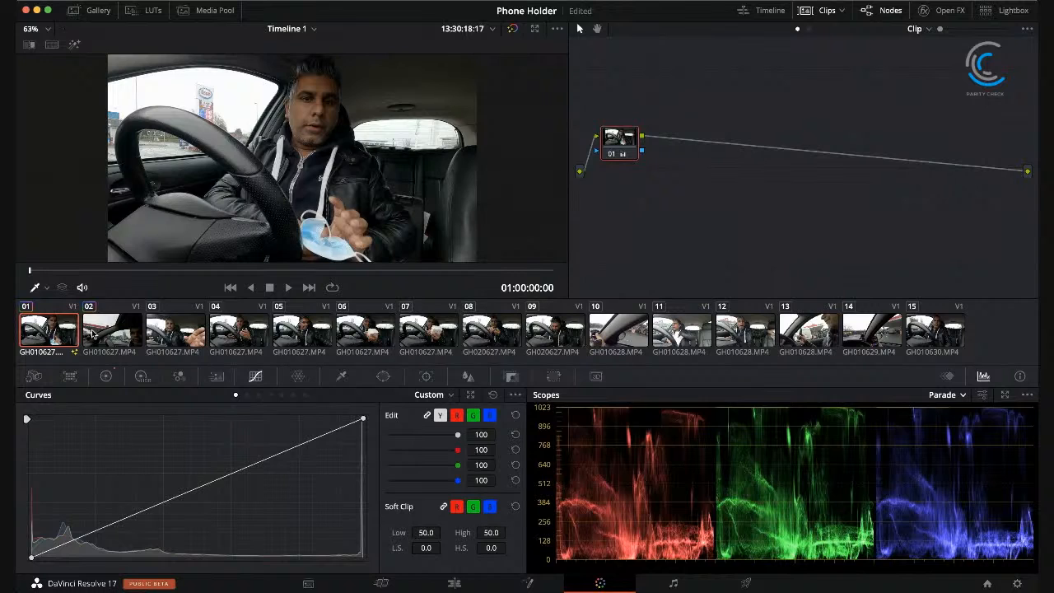
pyautogui.click(93, 334)
# Step: Apply the grade of clip 01 to each of the clips 03 through 15, one after another
pyautogui.click(171, 338)
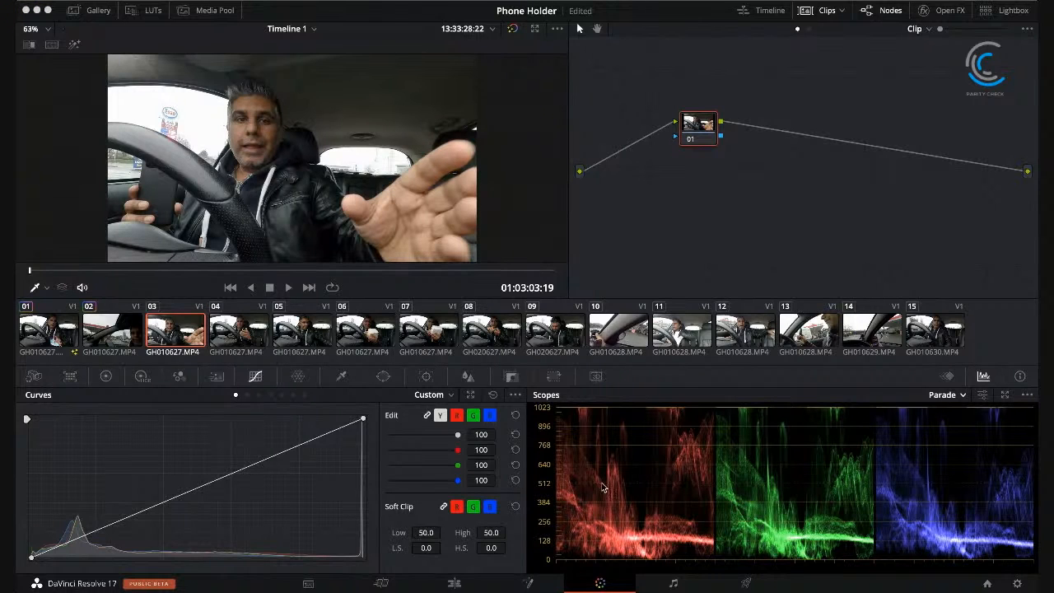
pyautogui.click(243, 338)
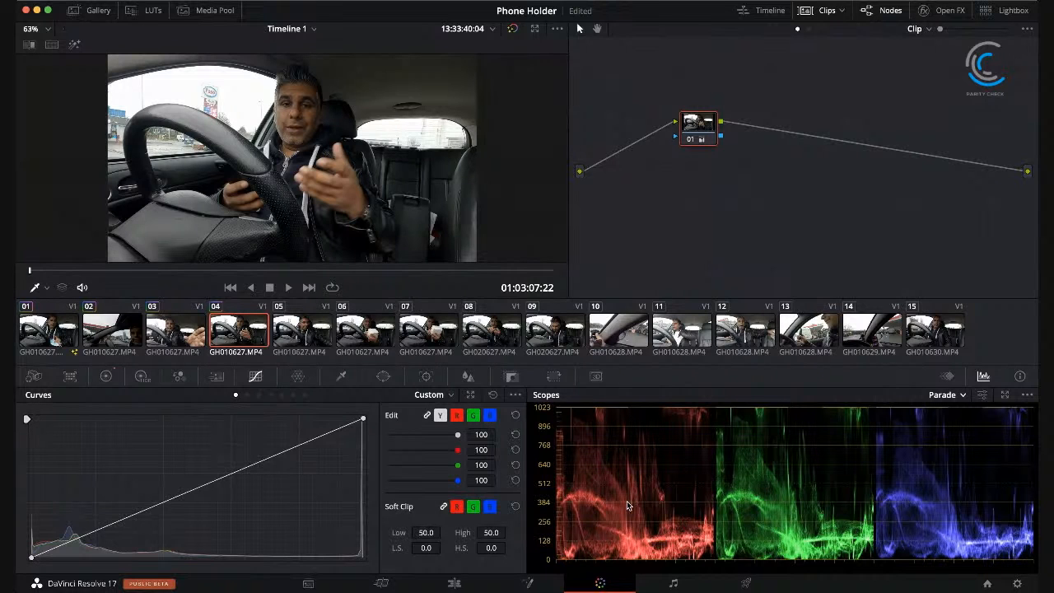
pyautogui.click(286, 330)
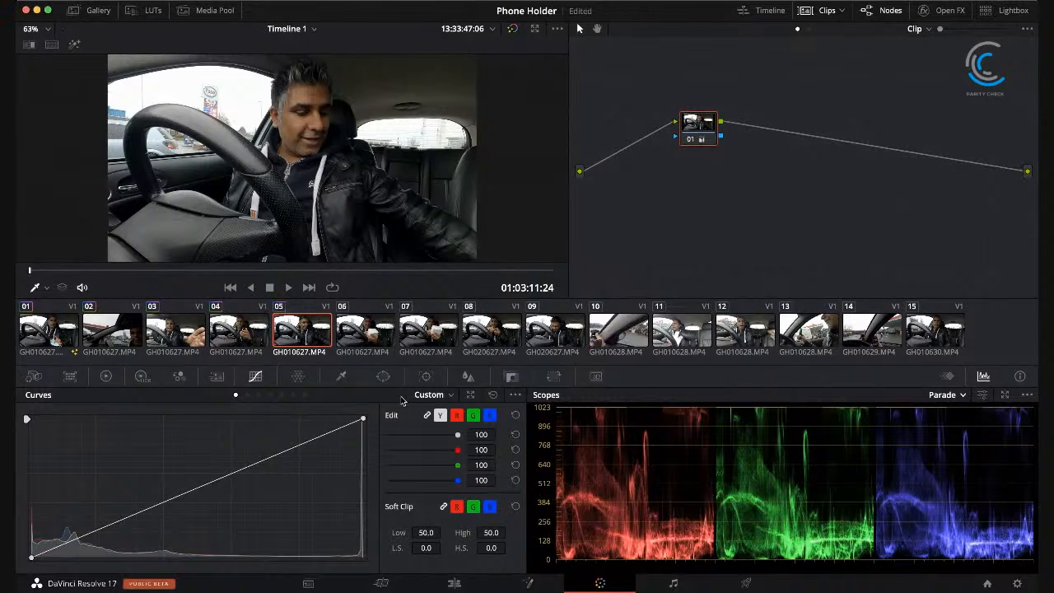
pyautogui.click(364, 339)
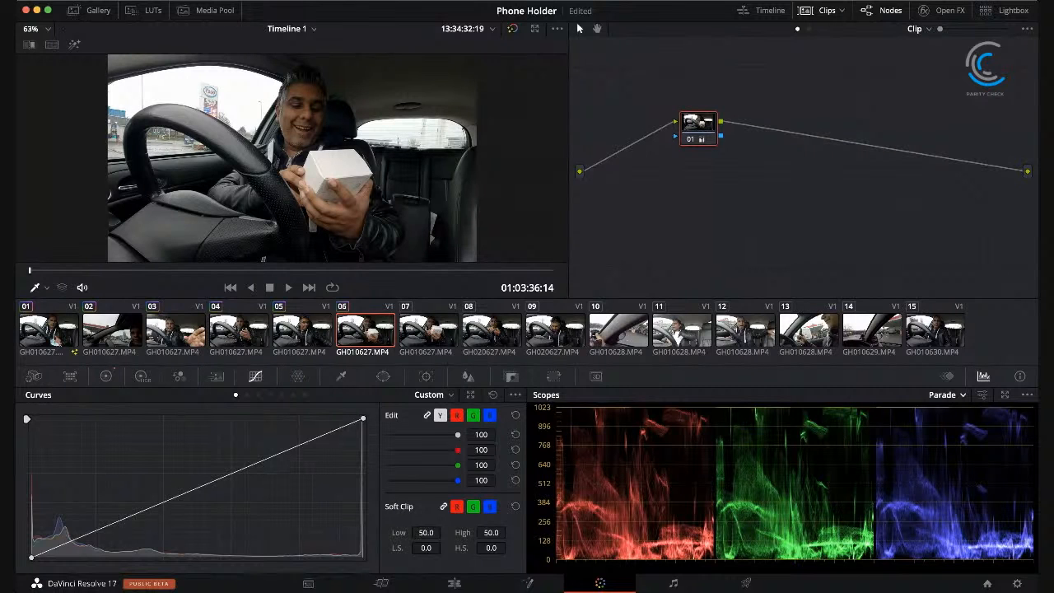
pyautogui.click(435, 340)
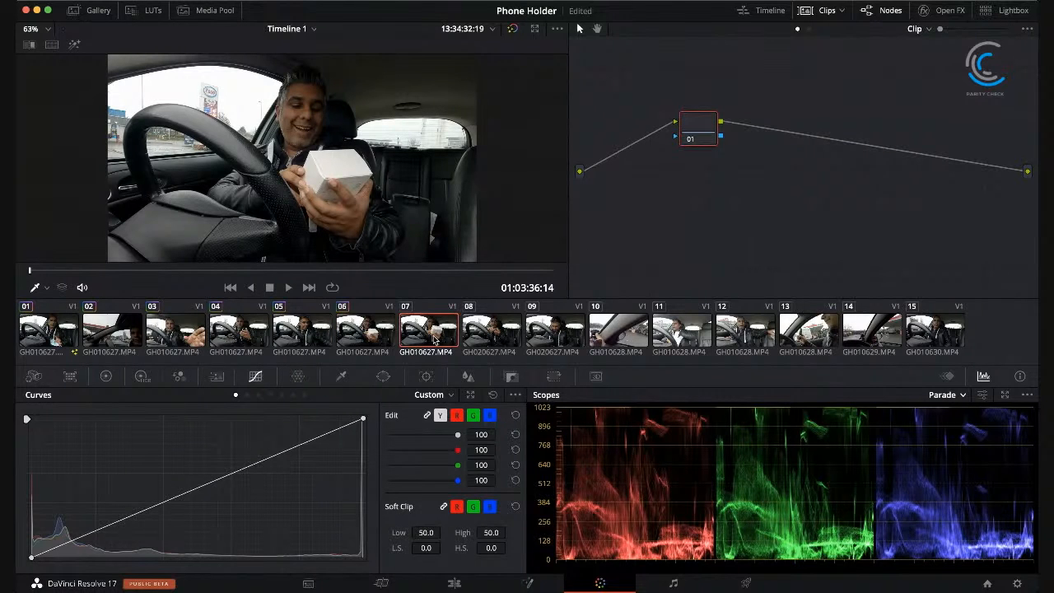
pyautogui.click(488, 330)
pyautogui.click(557, 328)
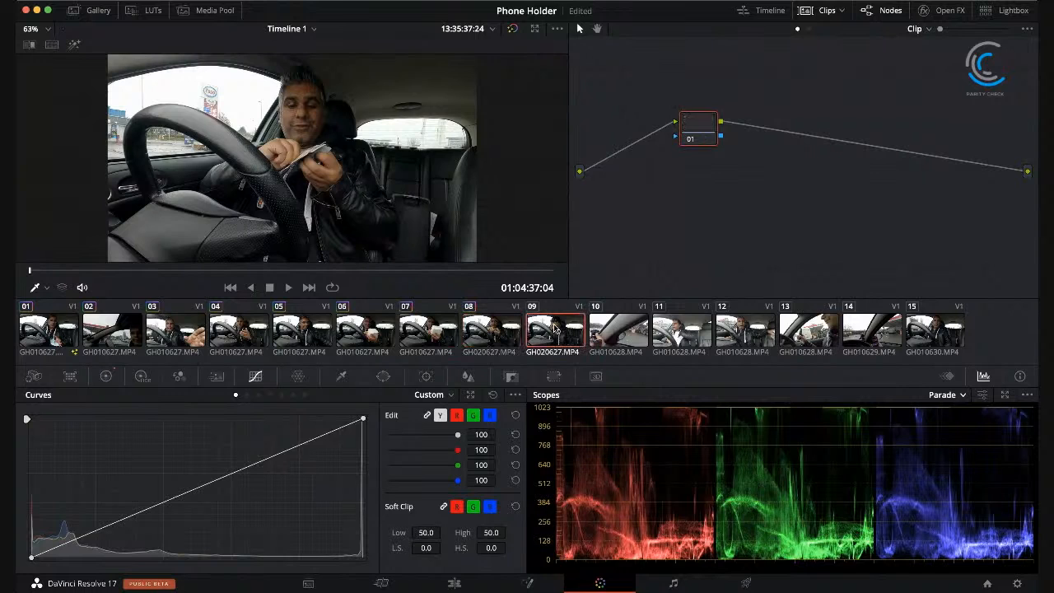
pyautogui.click(609, 336)
pyautogui.click(664, 336)
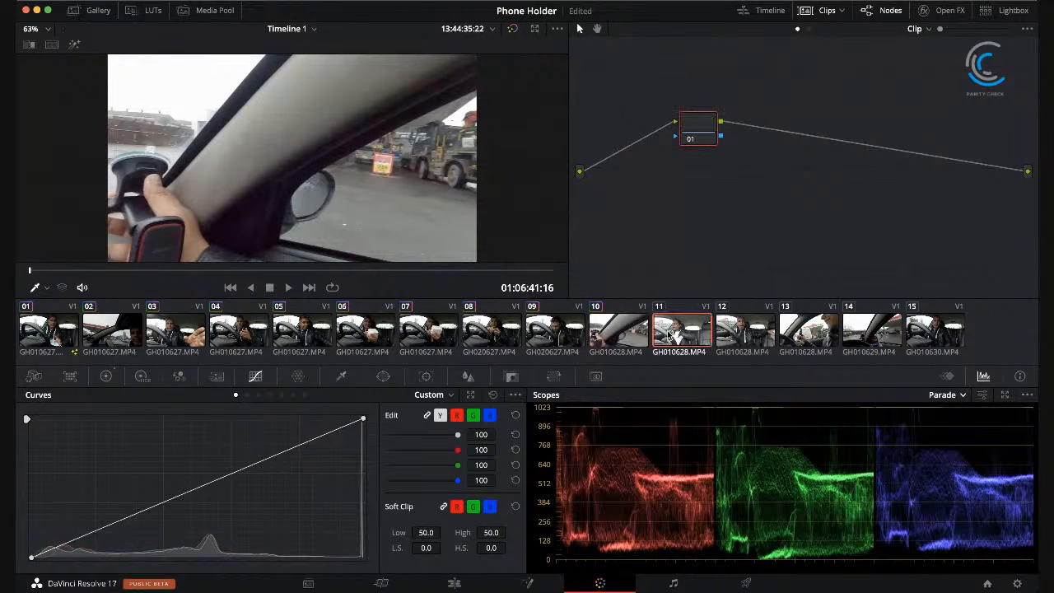
pyautogui.click(751, 328)
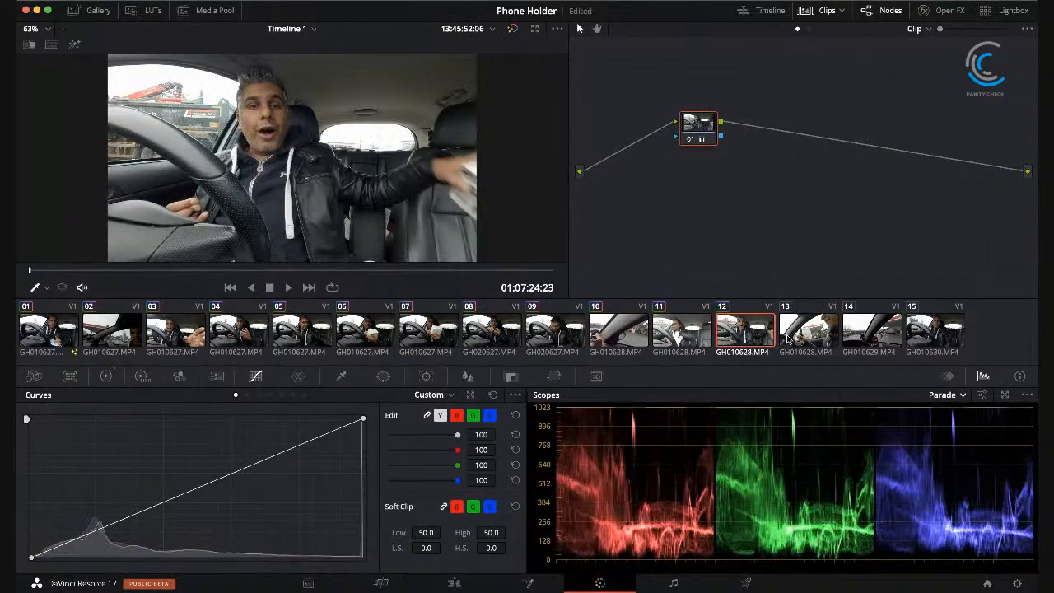
pyautogui.click(807, 334)
pyautogui.click(856, 331)
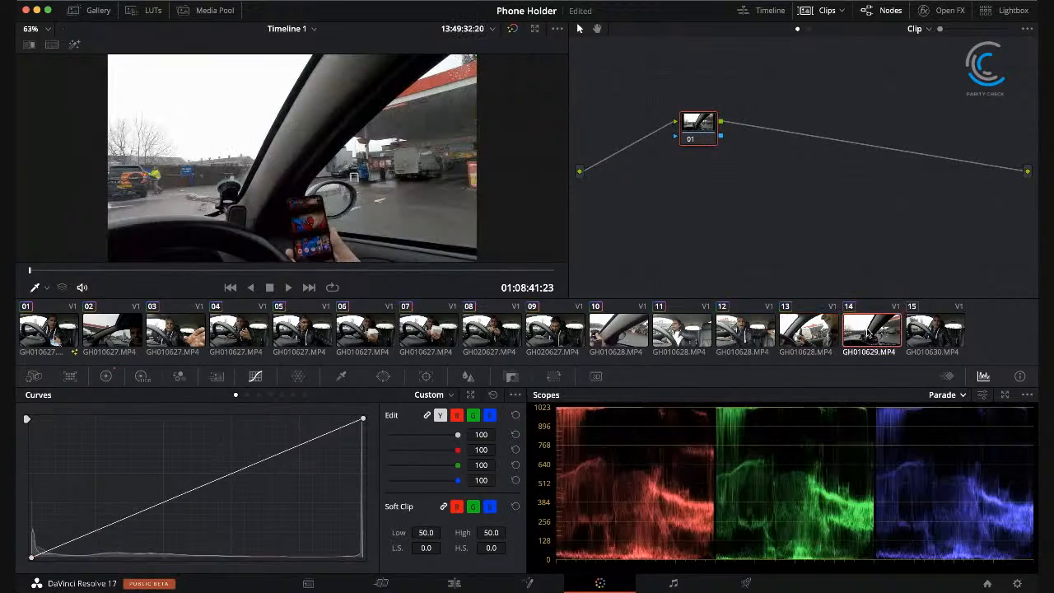
pyautogui.click(919, 337)
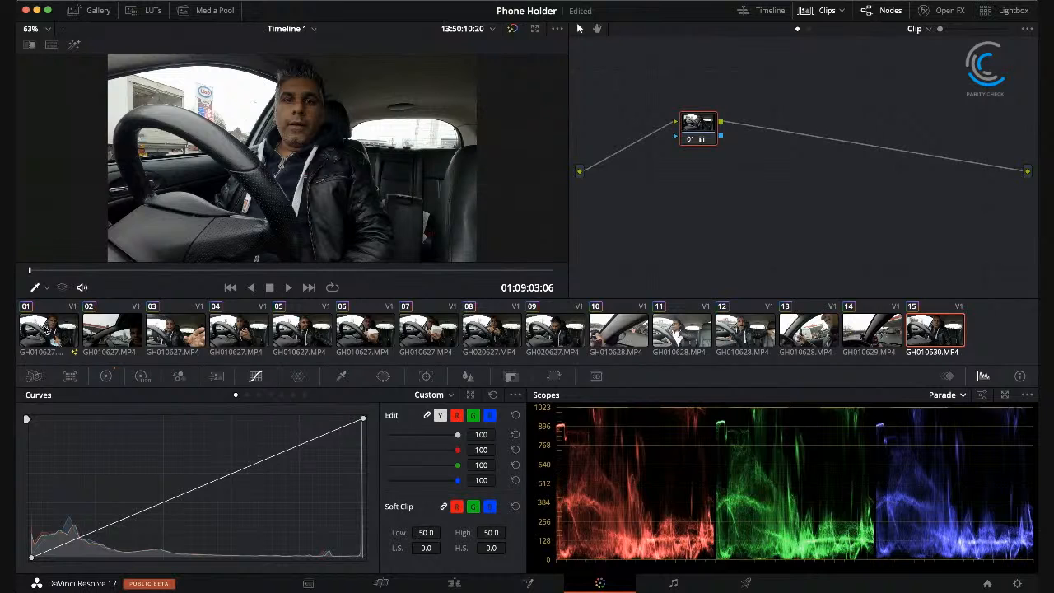
# Step: Set the saturation of clip 01 to 0 and show the scopes as a Waveform
pyautogui.click(46, 333)
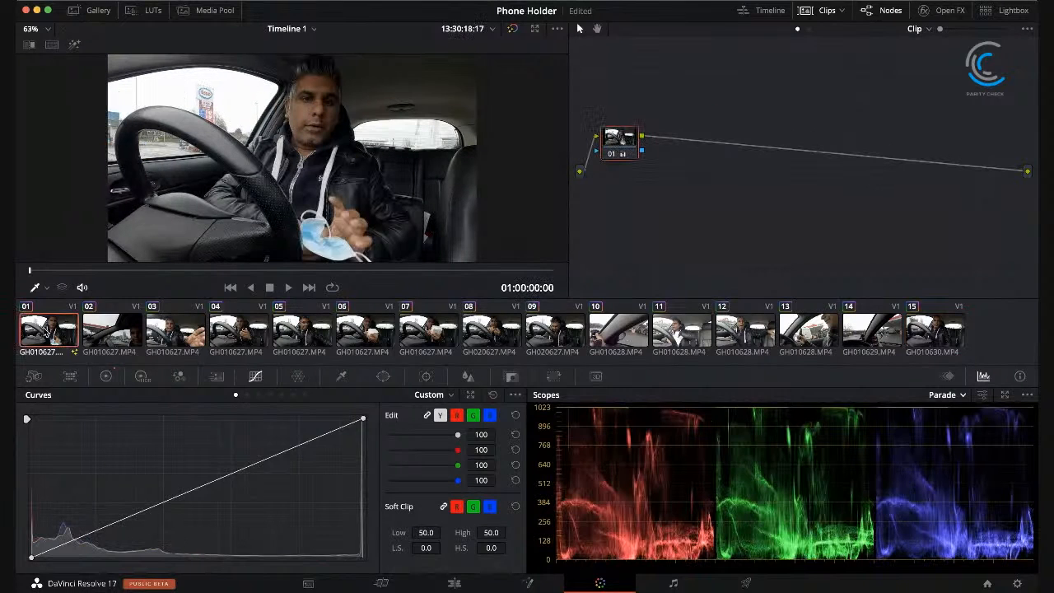
pyautogui.click(106, 377)
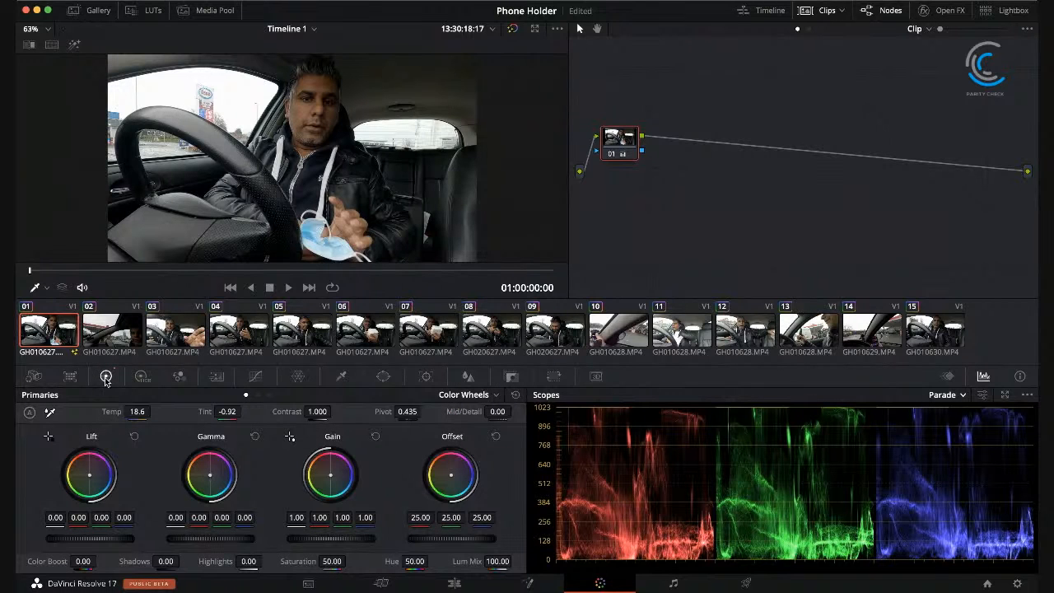
pyautogui.click(331, 562)
pyautogui.write('0')
pyautogui.press('Return')
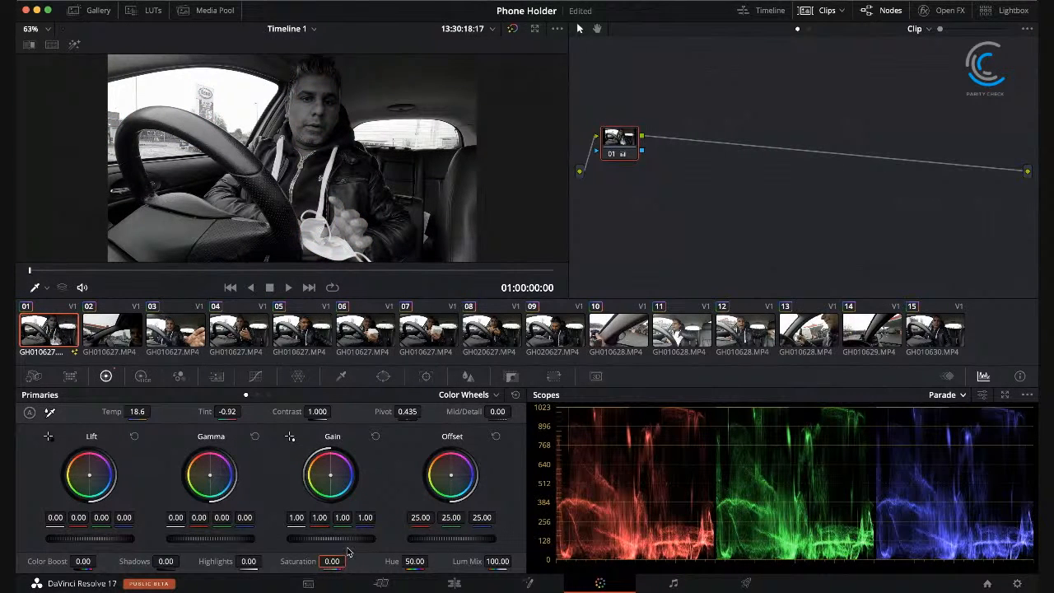
pyautogui.click(965, 398)
pyautogui.click(971, 427)
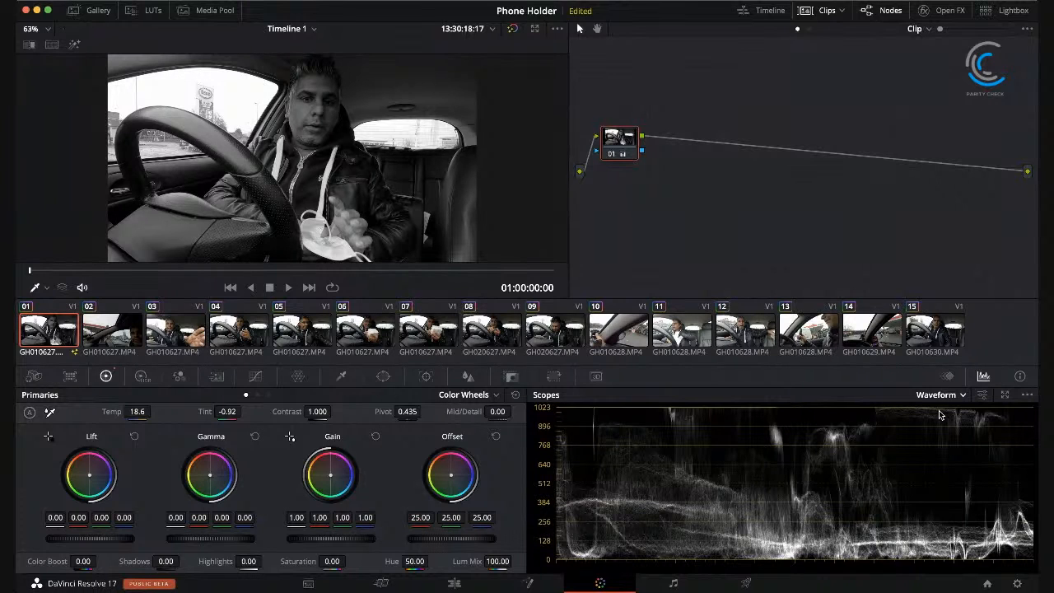
# Step: Set the saturation of clip 01 back to 50 and switch the scopes to Parade
pyautogui.click(332, 560)
pyautogui.doubleClick(331, 561)
pyautogui.press('BackSpace')
pyautogui.write('50')
pyautogui.press('Return')
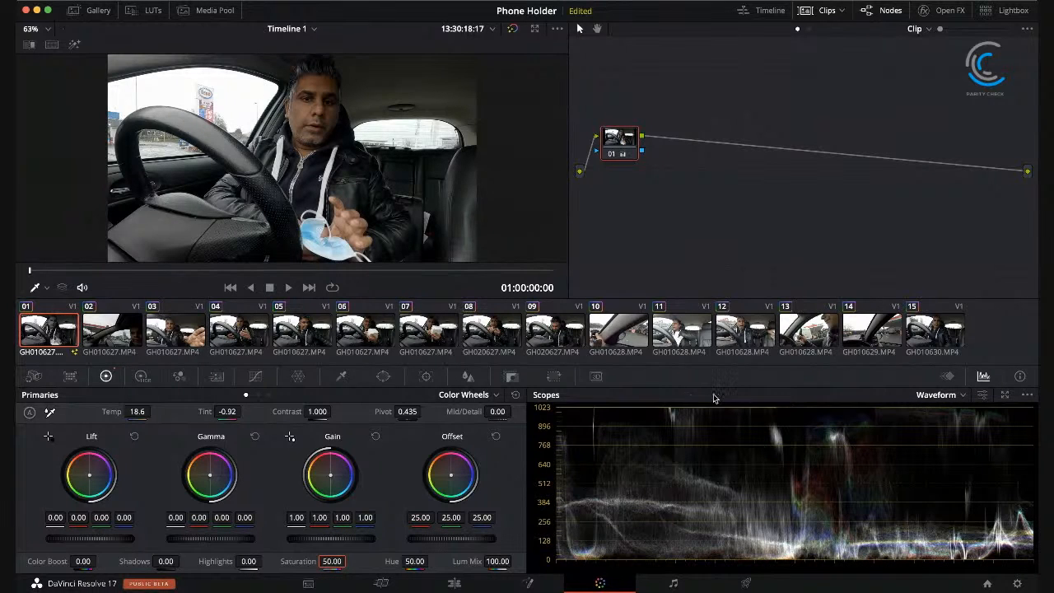
pyautogui.click(964, 399)
pyautogui.click(962, 418)
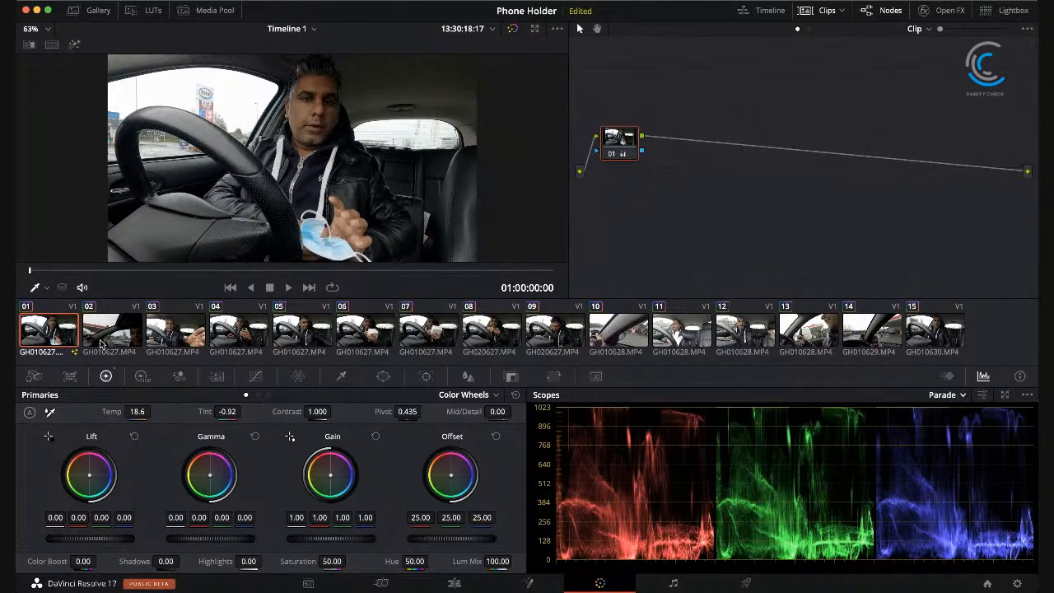
# Step: Scrub through clips 02, 03, 04 and 05 to check the copied grade against the scopes
pyautogui.click(101, 343)
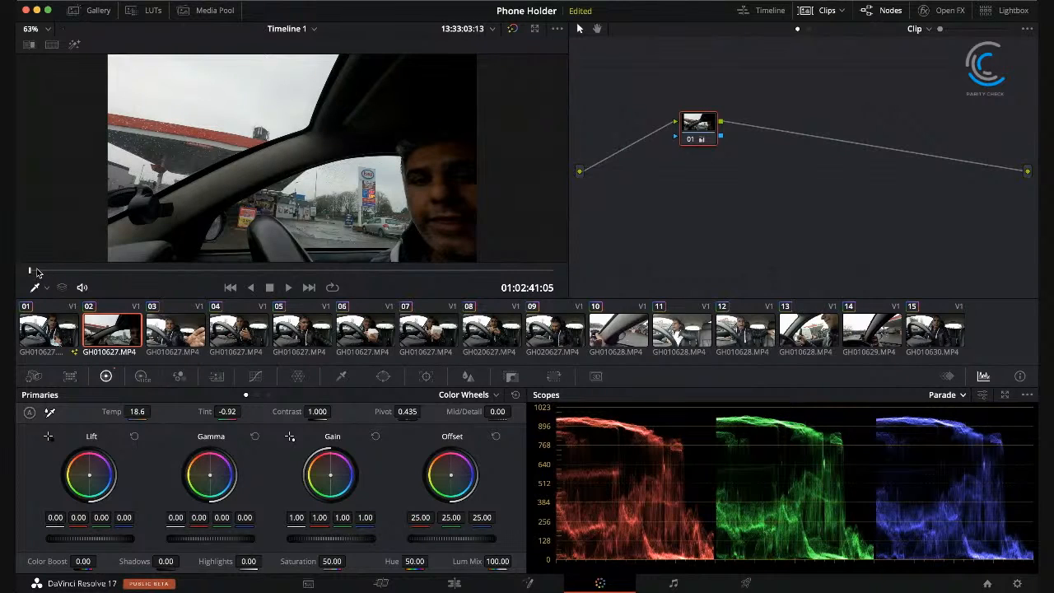
pyautogui.click(65, 271)
pyautogui.moveTo(65, 271); pyautogui.dragTo(170, 243)
pyautogui.click(172, 344)
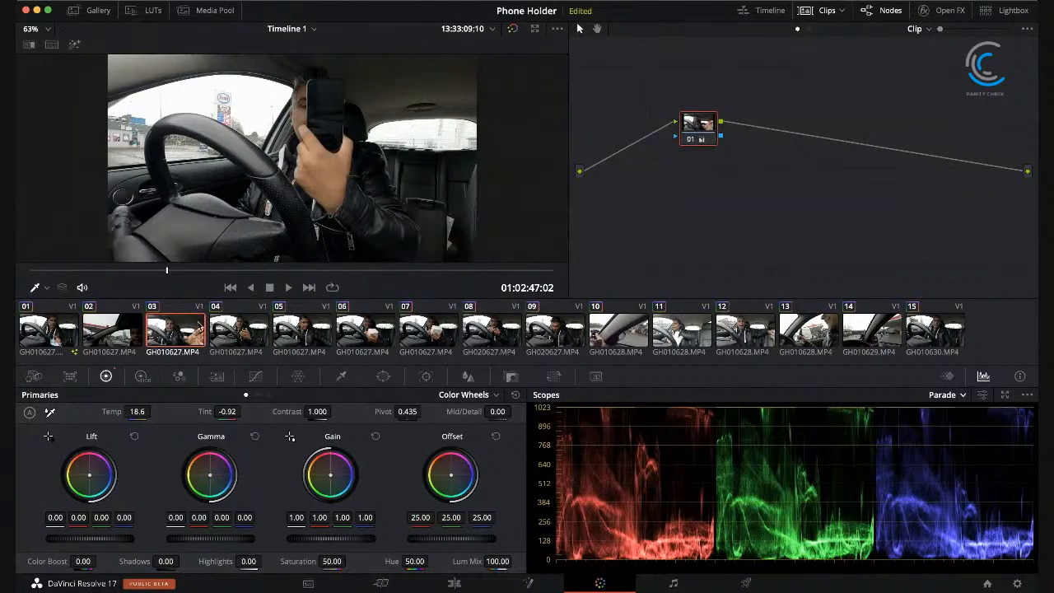
pyautogui.click(179, 271)
pyautogui.moveTo(179, 273); pyautogui.dragTo(19, 219)
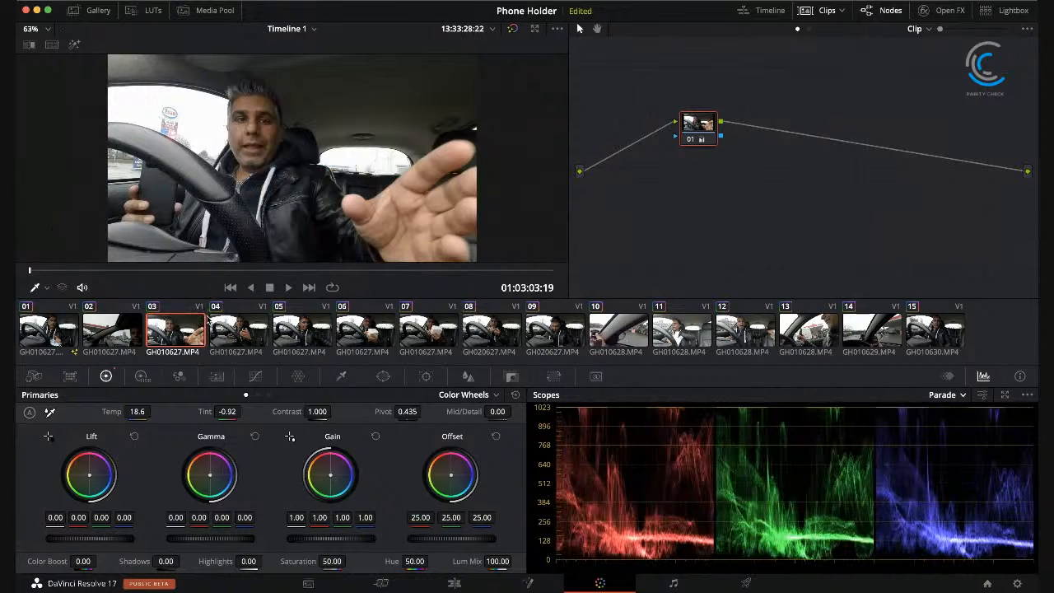
pyautogui.click(236, 328)
pyautogui.moveTo(118, 272); pyautogui.dragTo(47, 238)
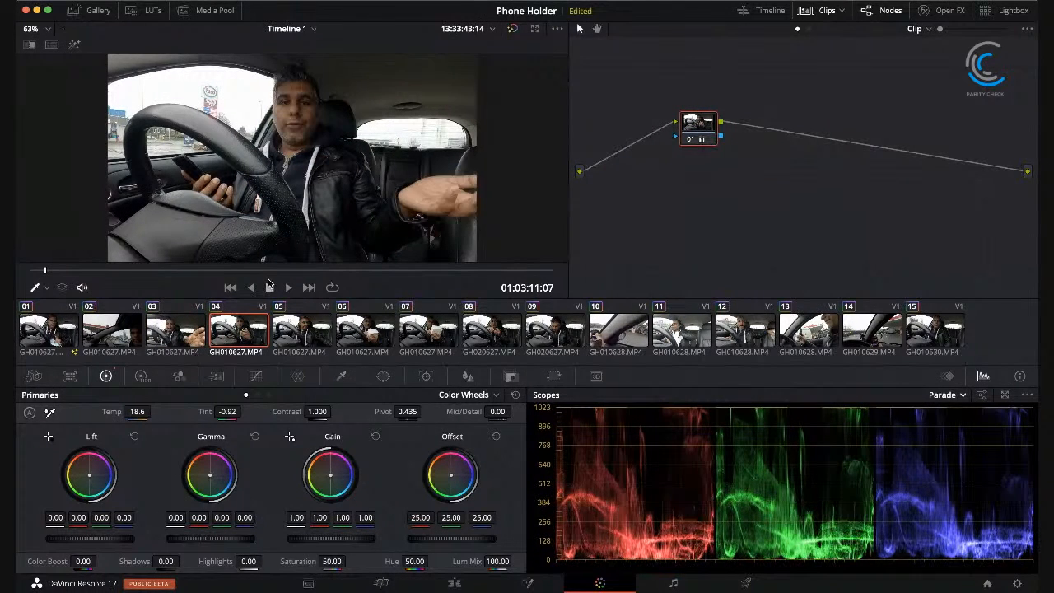
pyautogui.click(301, 337)
pyautogui.moveTo(131, 274); pyautogui.dragTo(17, 248)
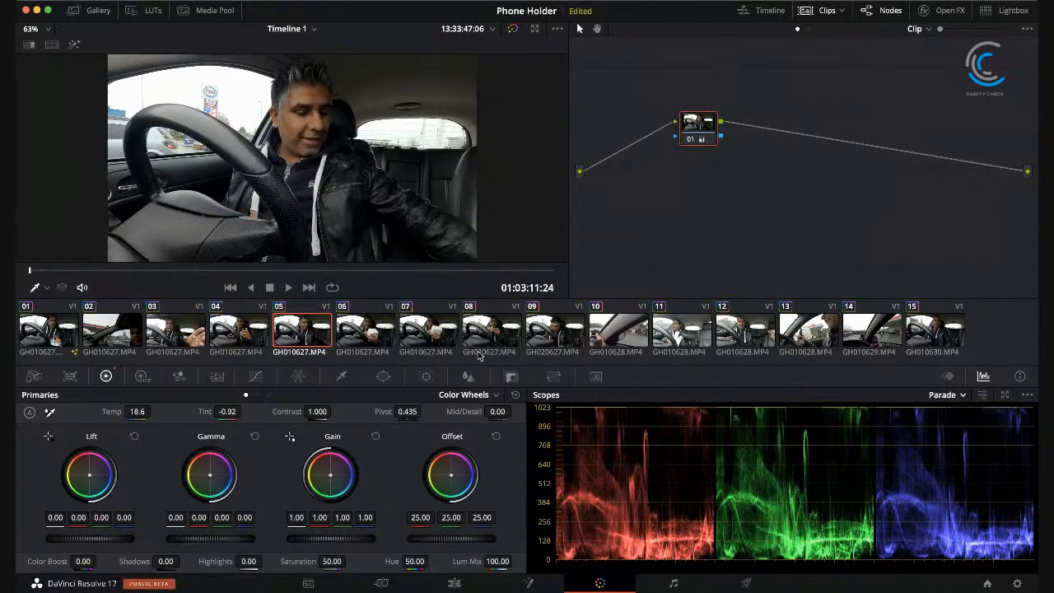
# Step: Save the project and add a serial node after node 01 on clip 01
pyautogui.click(46, 338)
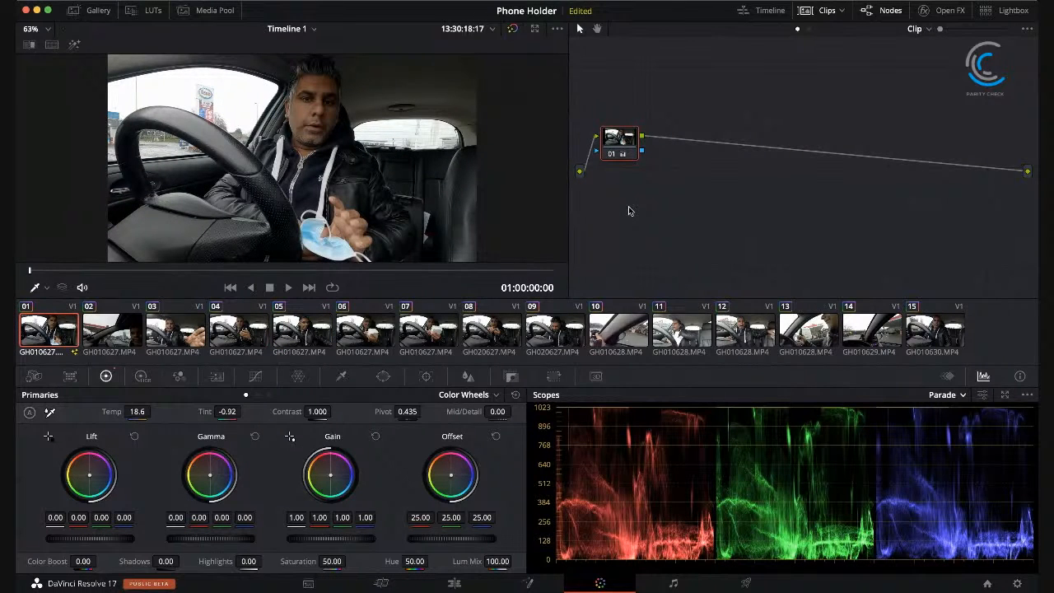
pyautogui.press('super+s')
pyautogui.hotkey('alt', 's')
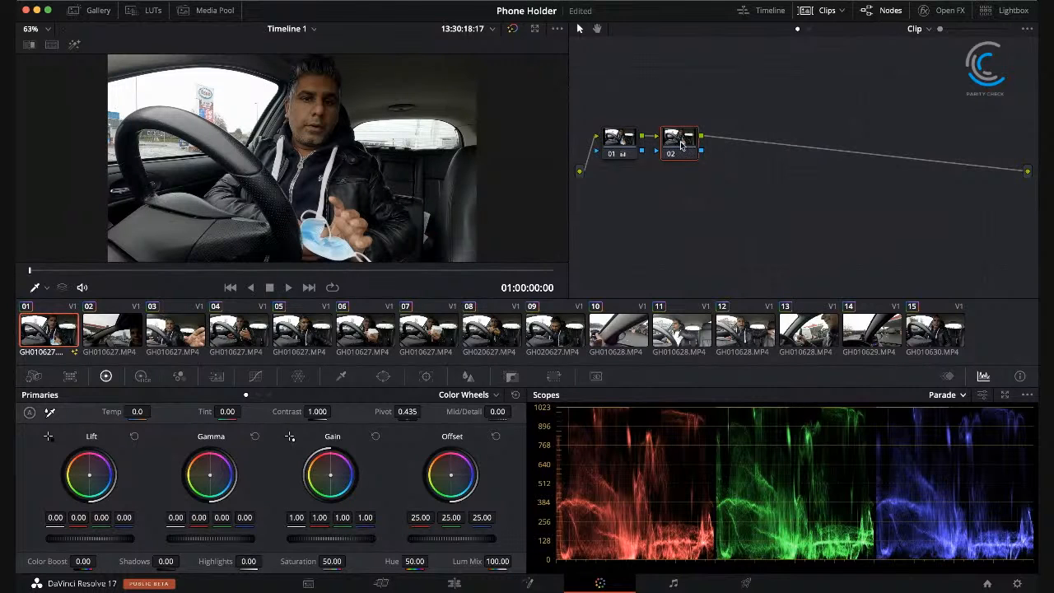
pyautogui.click(614, 142)
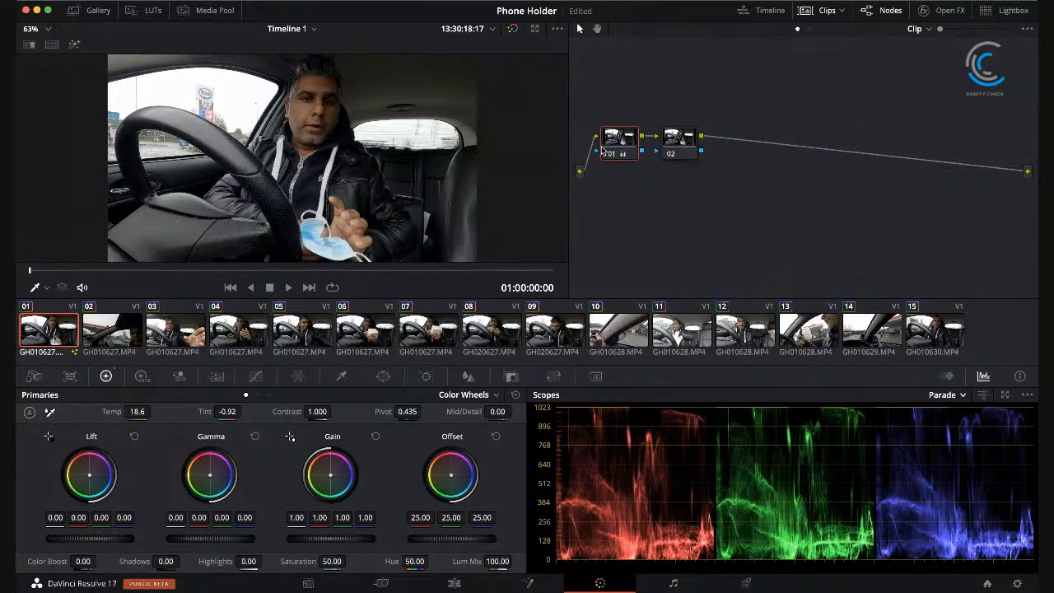
pyautogui.click(687, 142)
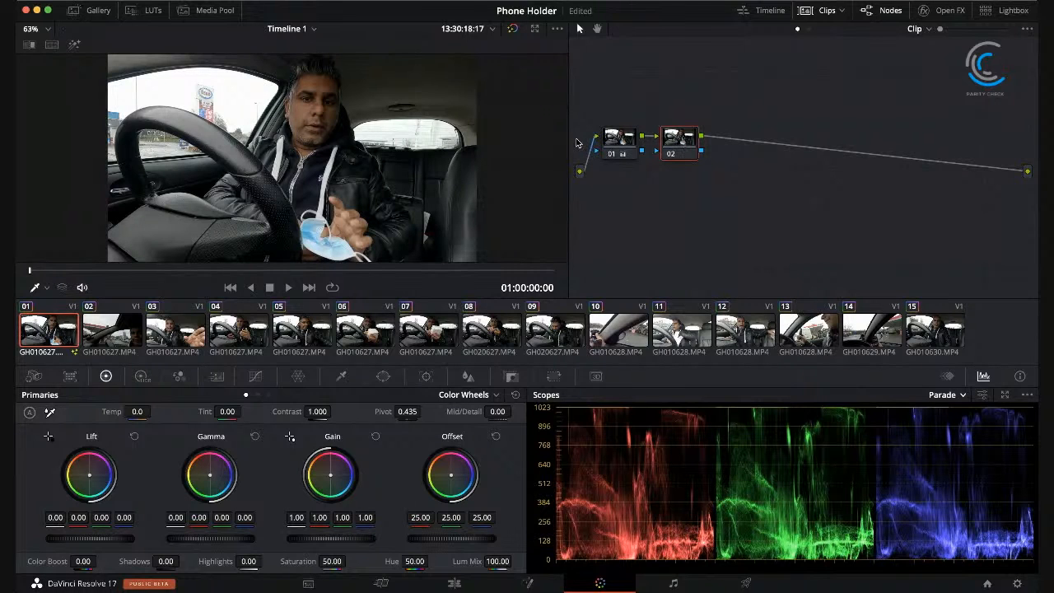
pyautogui.click(626, 145)
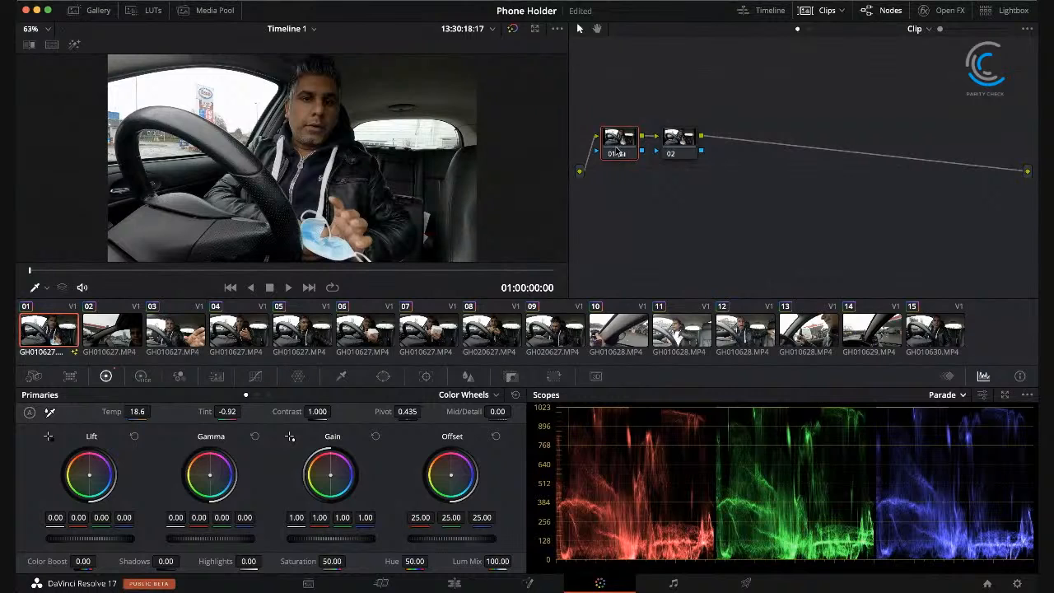
# Step: Disable nodes 01 and 02 of clip 01 and nudge node 01 slightly
pyautogui.click(613, 156)
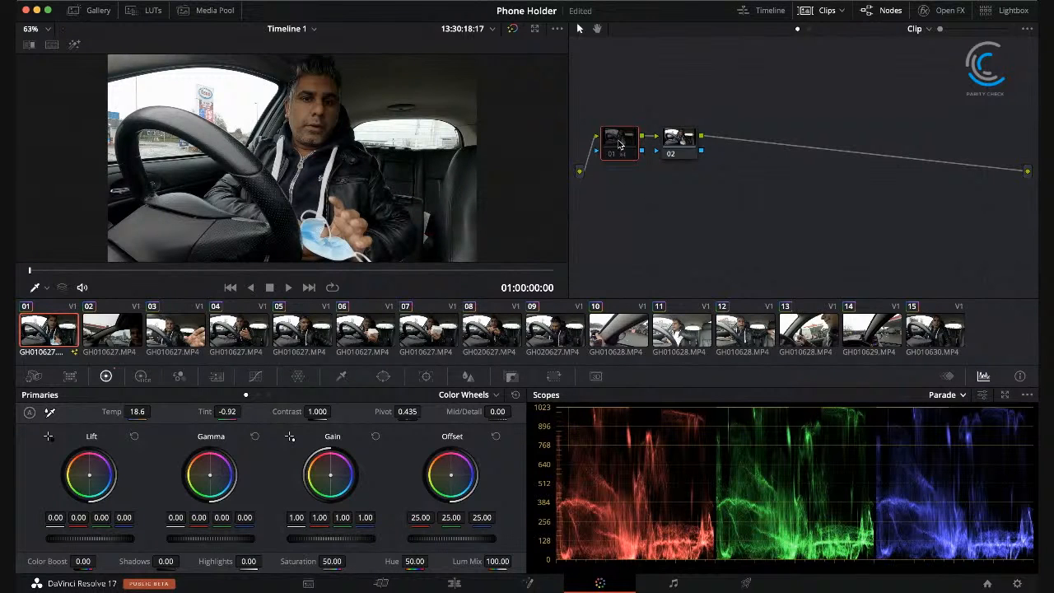
pyautogui.click(680, 142)
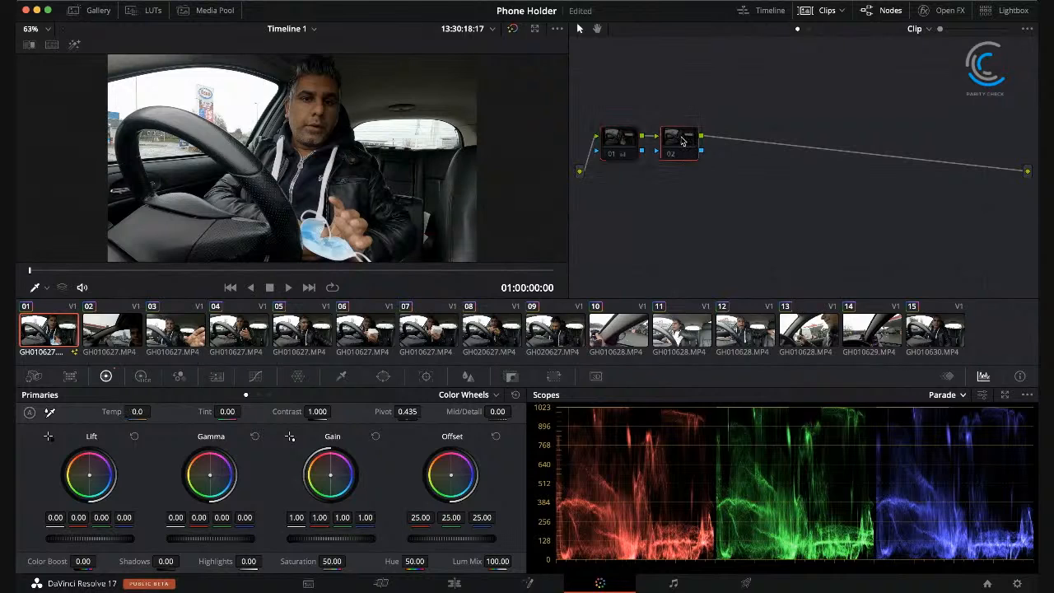
pyautogui.click(614, 146)
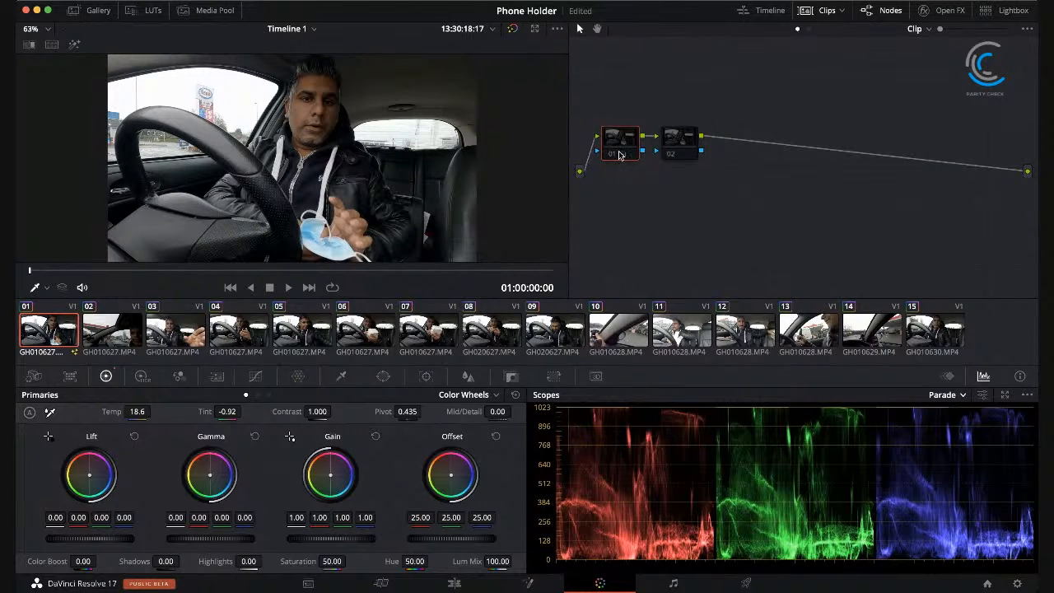
pyautogui.moveTo(617, 153); pyautogui.dragTo(619, 147)
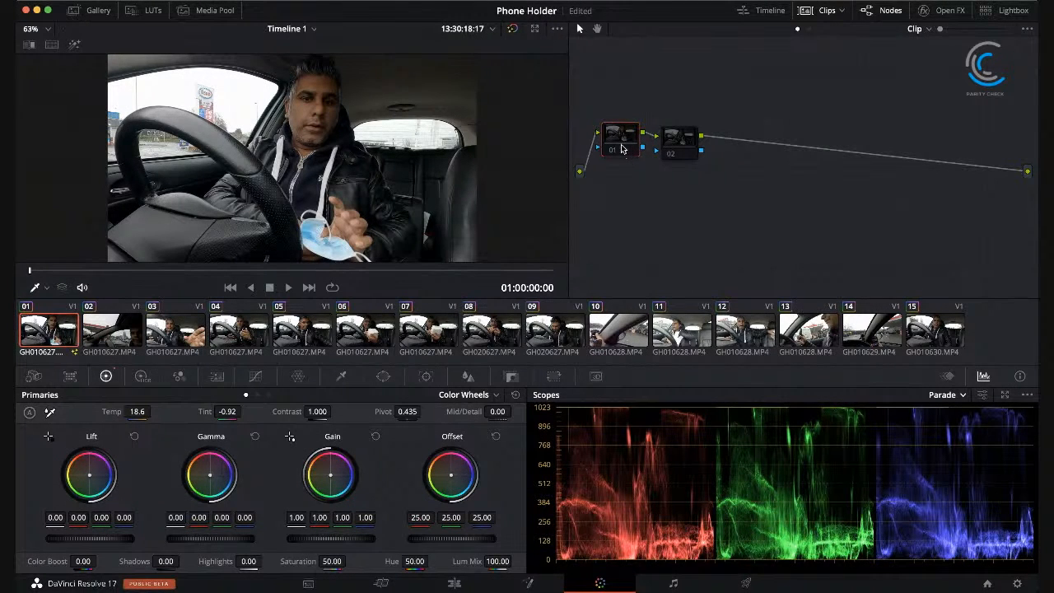
# Step: Compare the node graphs of clips 01 and 02, examining both nodes of clip 01
pyautogui.click(696, 149)
pyautogui.click(675, 146)
pyautogui.click(118, 340)
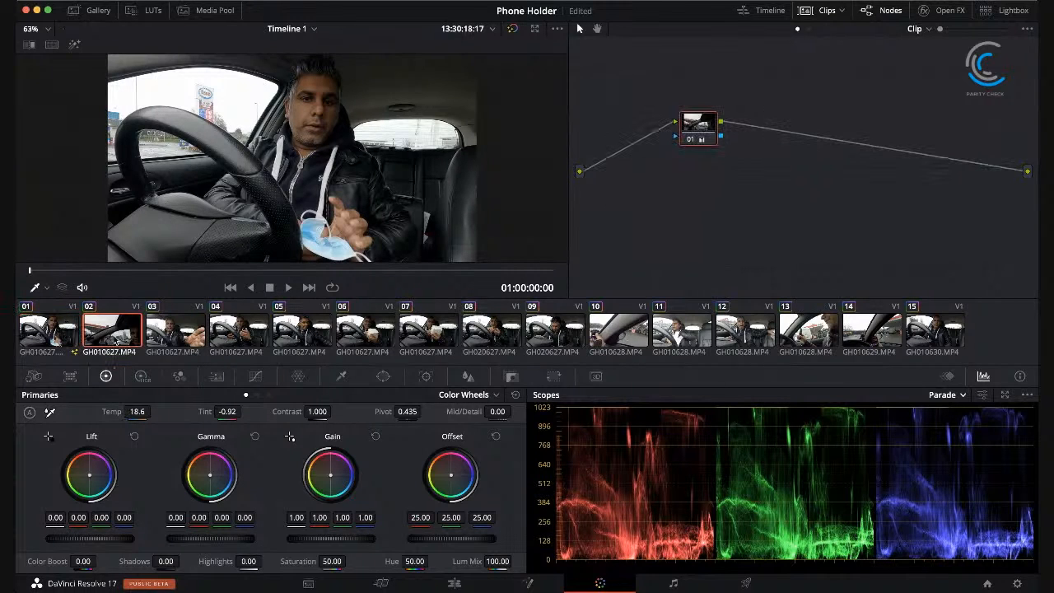
pyautogui.click(50, 336)
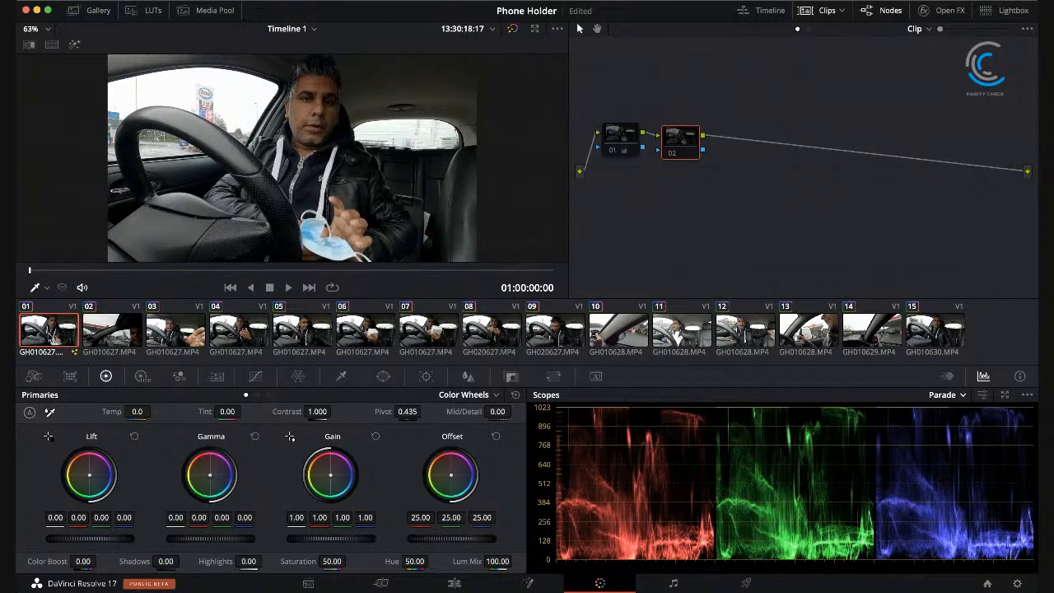
pyautogui.click(620, 142)
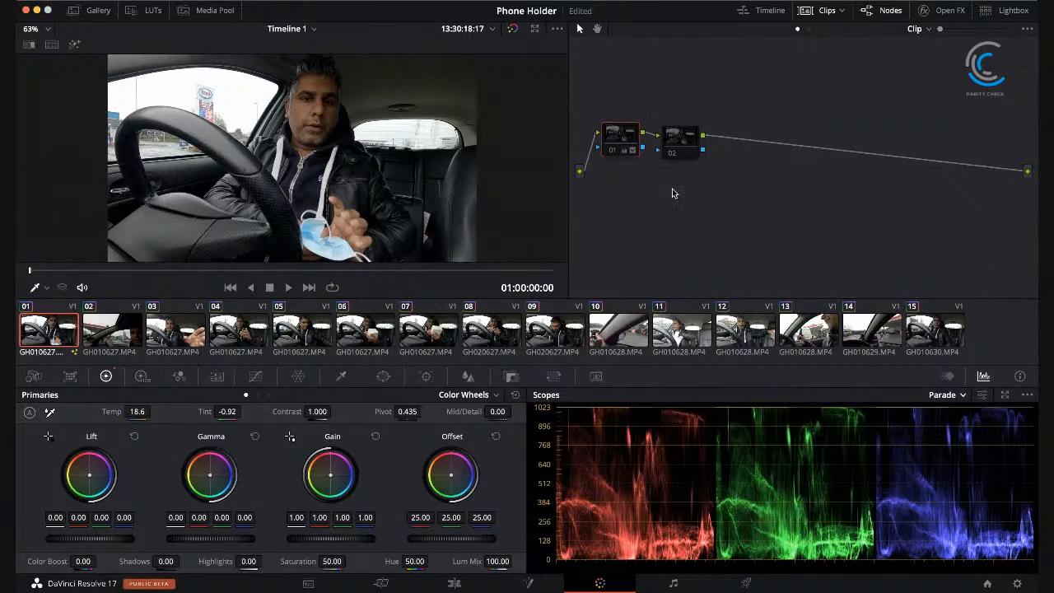
pyautogui.click(671, 145)
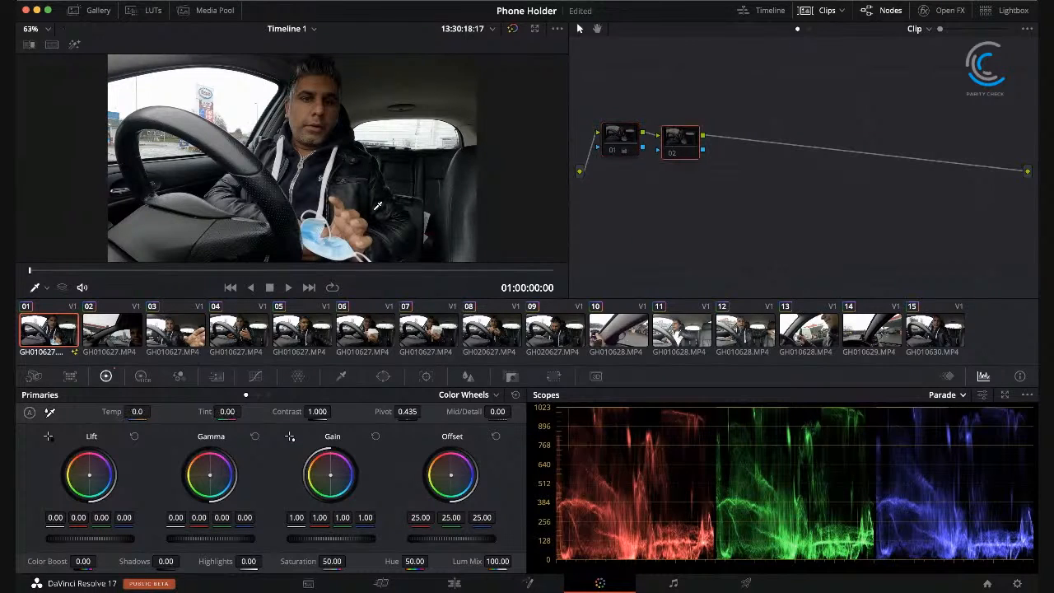
pyautogui.click(114, 326)
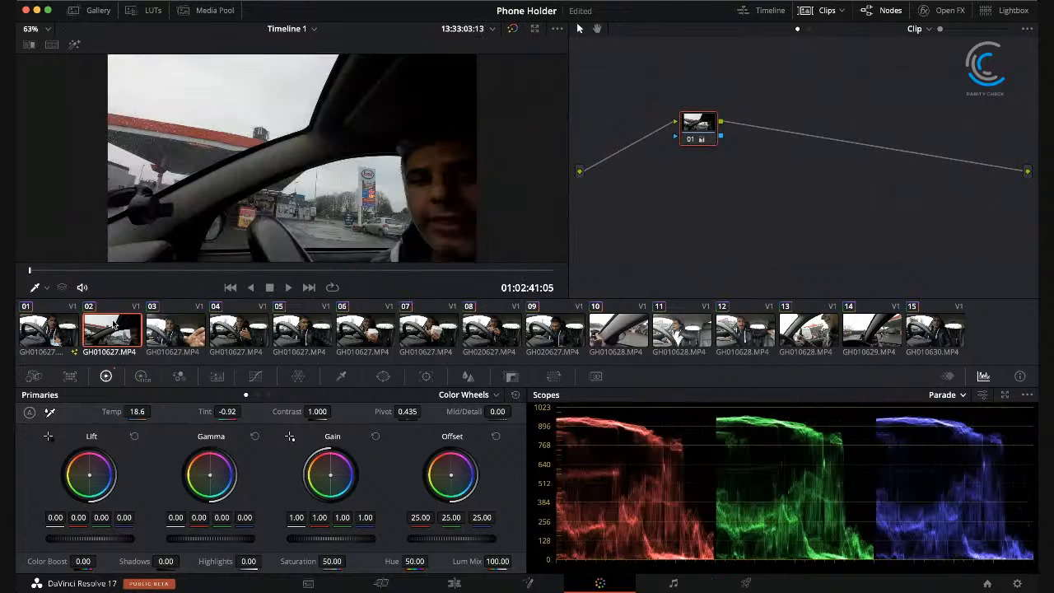
pyautogui.click(62, 329)
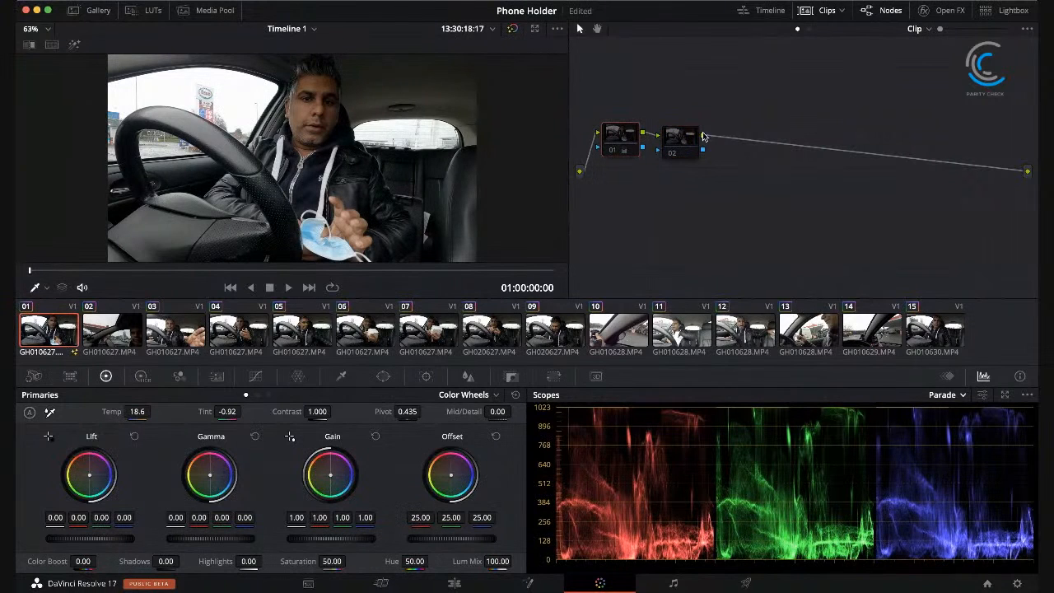
pyautogui.moveTo(677, 142); pyautogui.dragTo(681, 142)
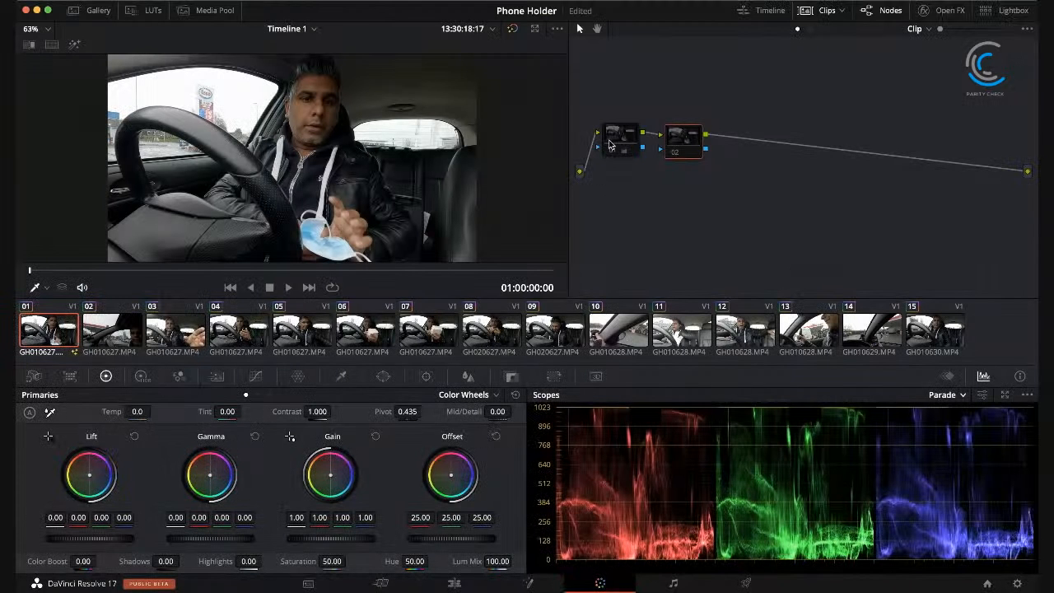
# Step: Reset the grades on nodes 01 and 02 of clip 01 and enable both nodes
pyautogui.click(614, 141)
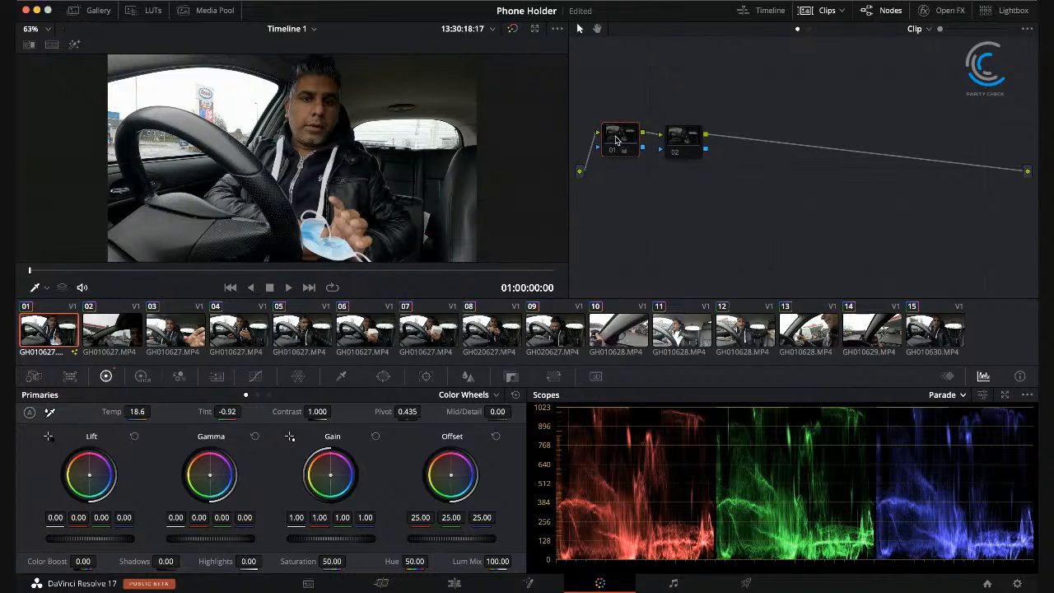
pyautogui.hotkey('shift', 'Home')
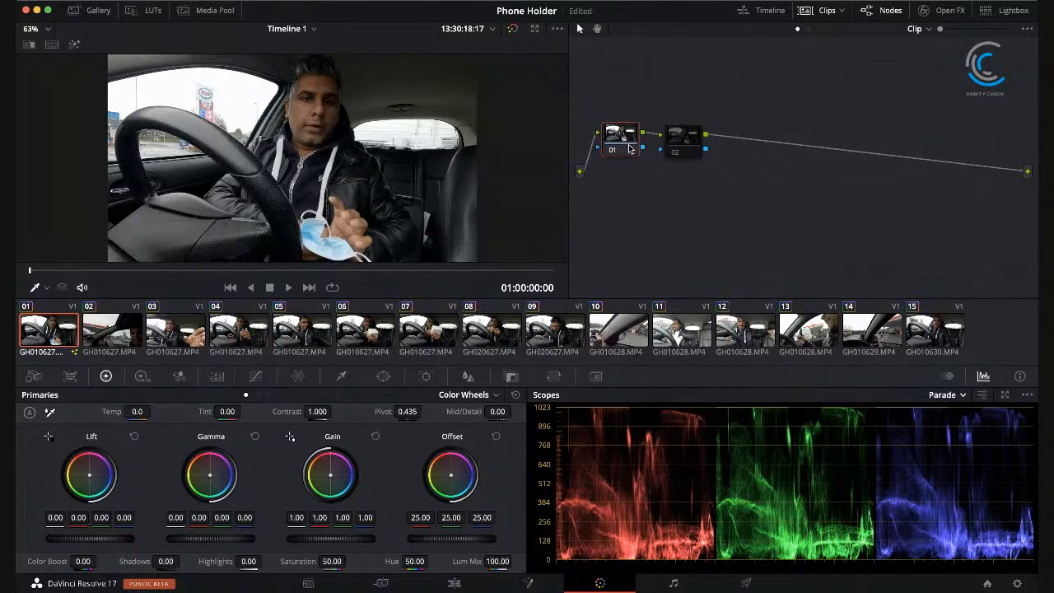
pyautogui.click(690, 144)
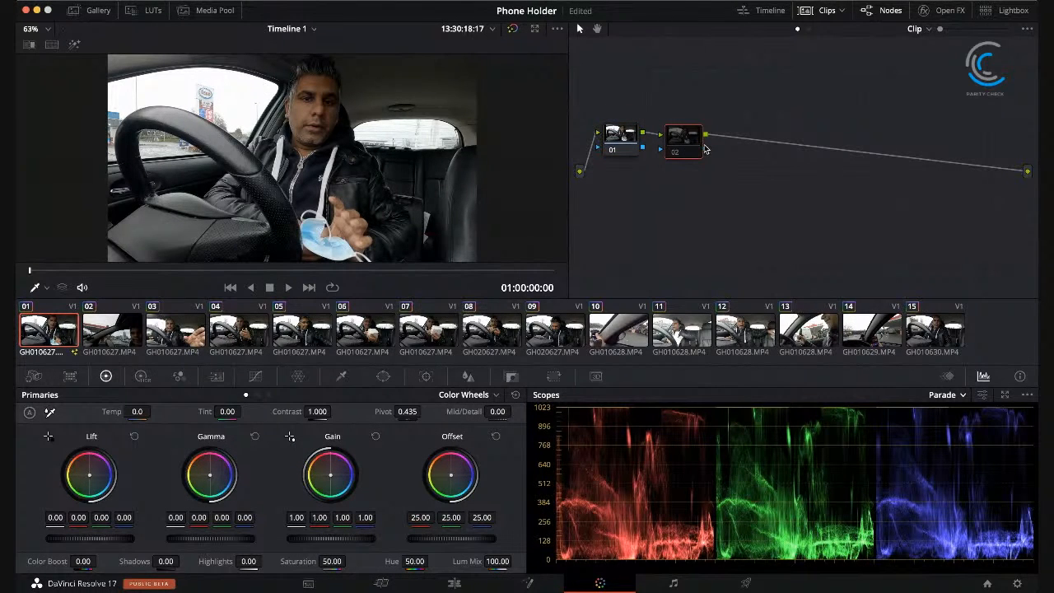
pyautogui.hotkey('shift', 'Home')
pyautogui.click(619, 136)
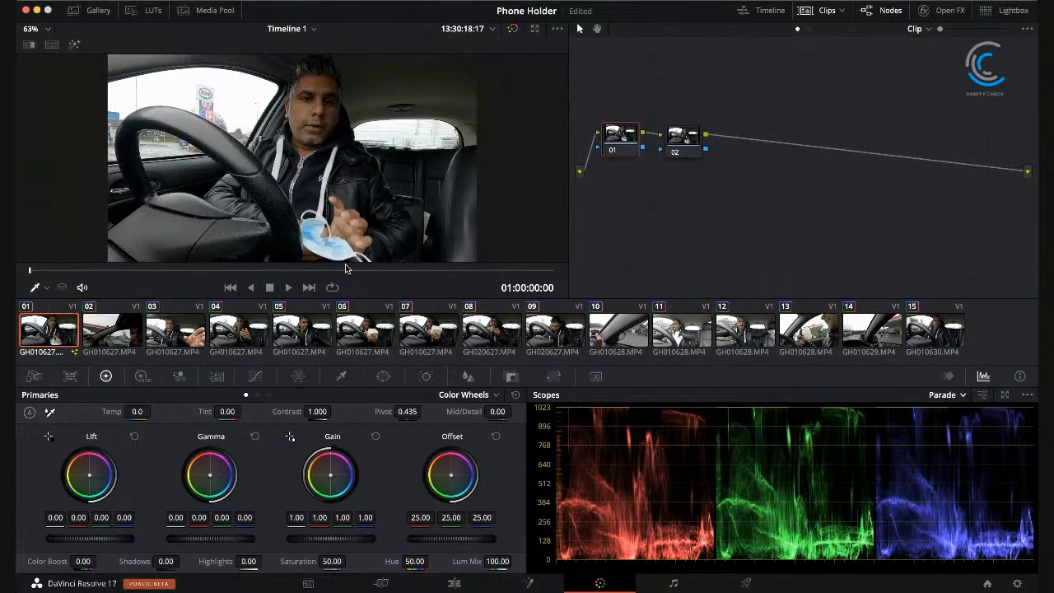
# Step: Restore the correction on node 01 of clip 01 from the grade of clip 02, and select node 02
pyautogui.hotkey('alt', 'shift', 'a')
pyautogui.click(107, 338)
pyautogui.click(56, 336)
pyautogui.click(685, 143)
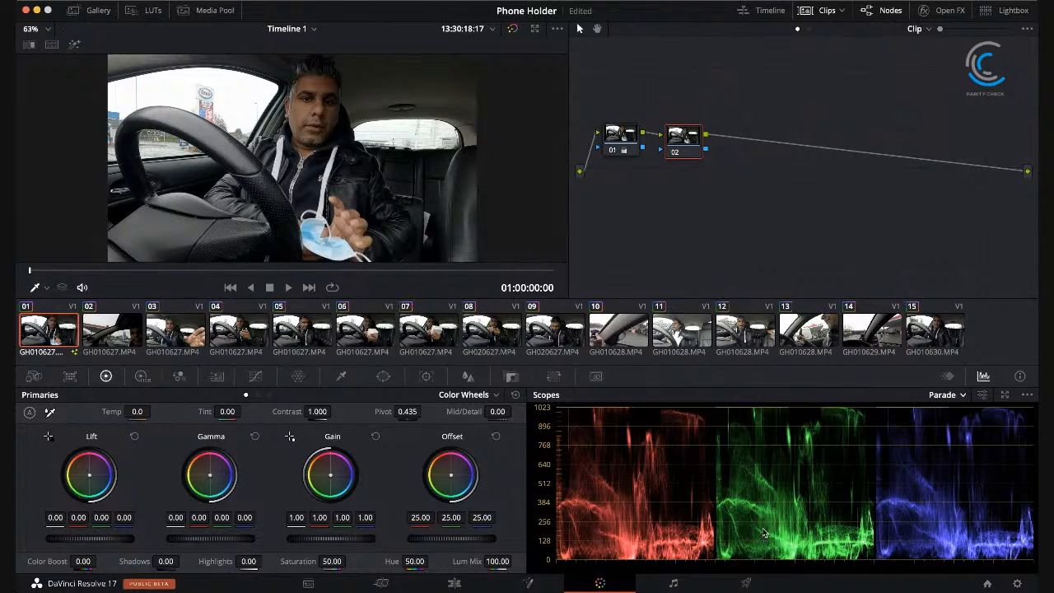
# Step: Try different LUTs on node 02 of clip 01
pyautogui.press('super+shift+z')
pyautogui.press('super+shift+z')
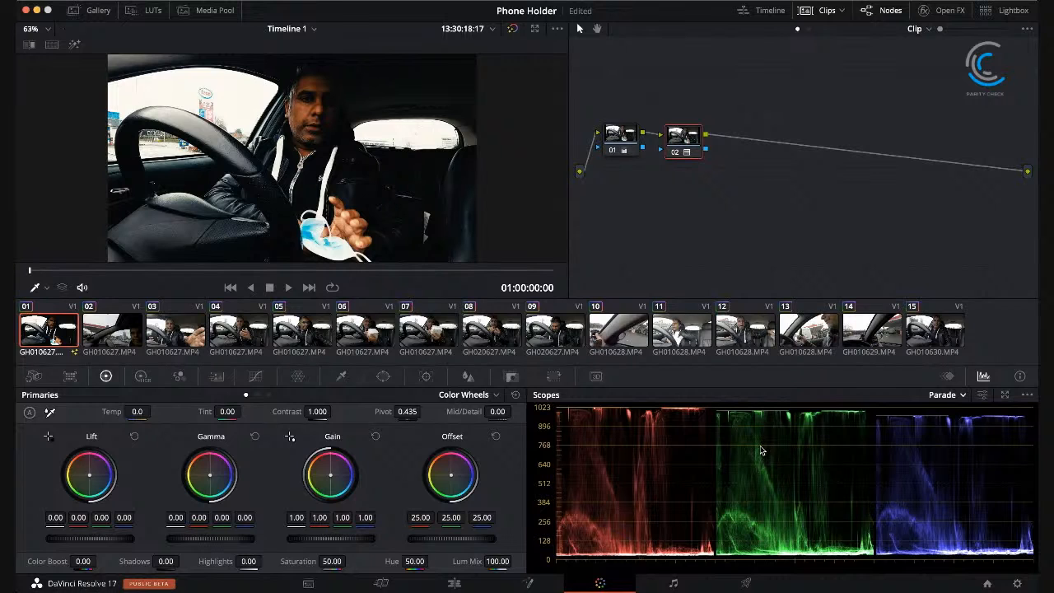
pyautogui.press('super+z')
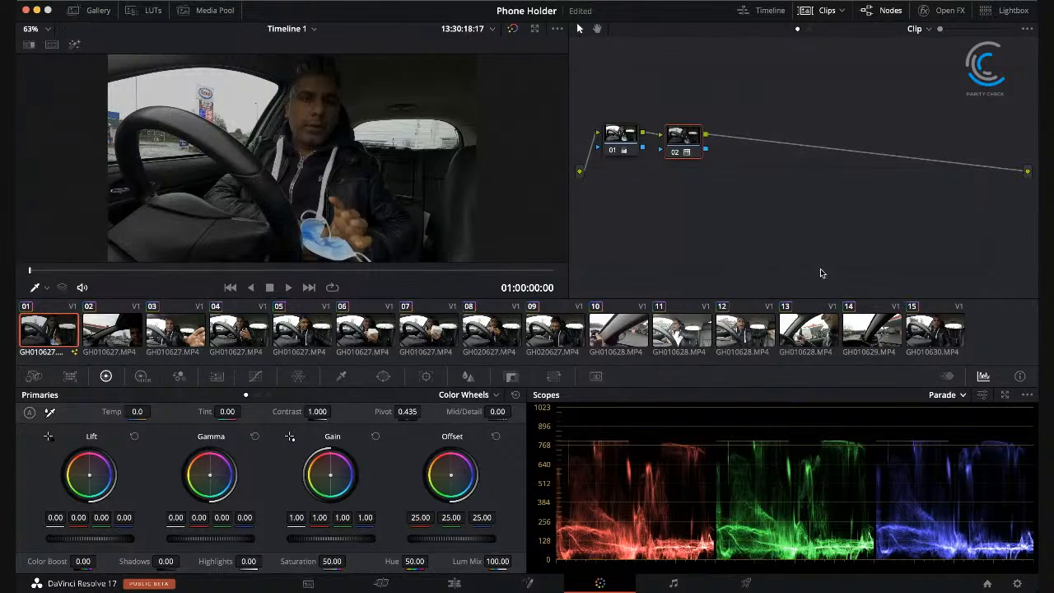
pyautogui.press('super+z')
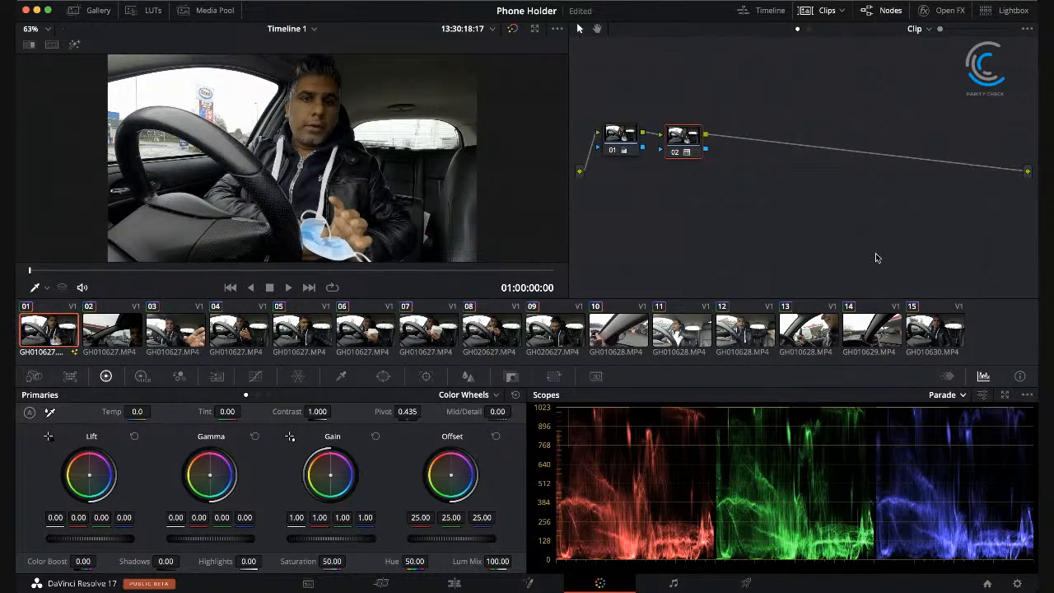
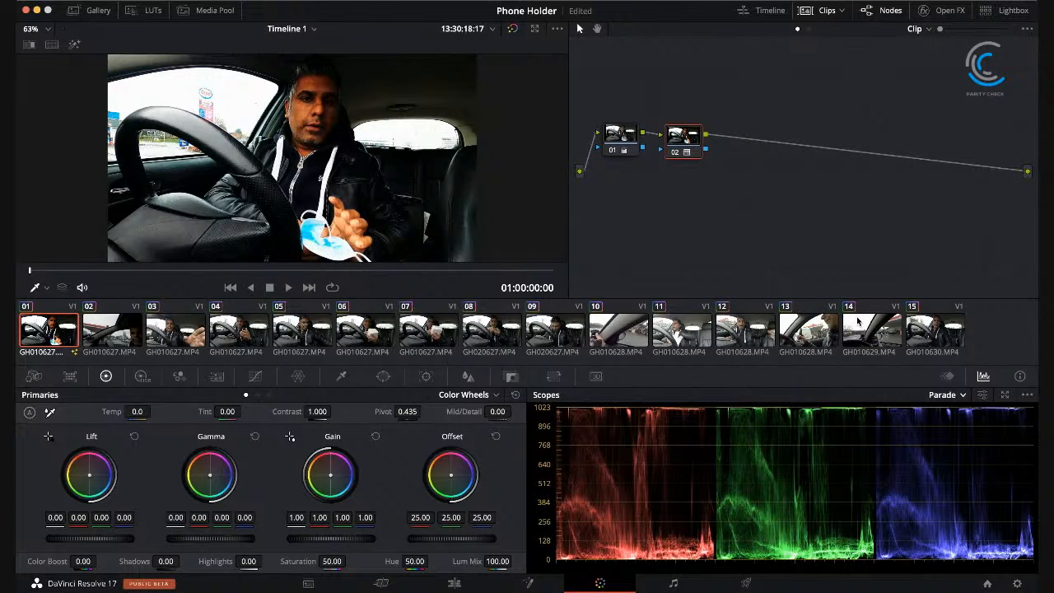
# Step: Undo all the LUT changes on node 02 of clip 01
pyautogui.press('super+z')
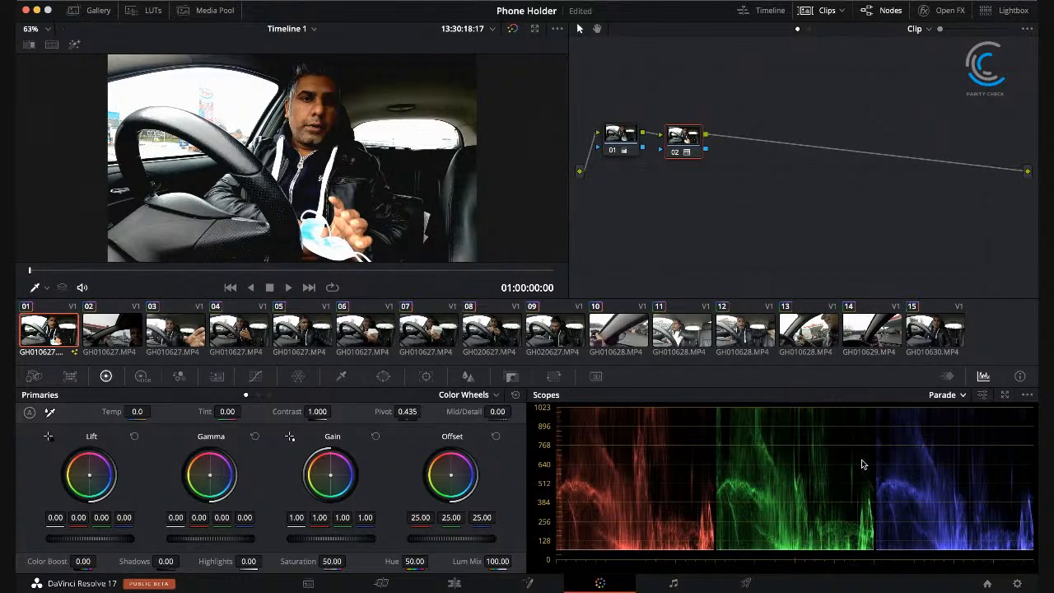
pyautogui.press('super+z')
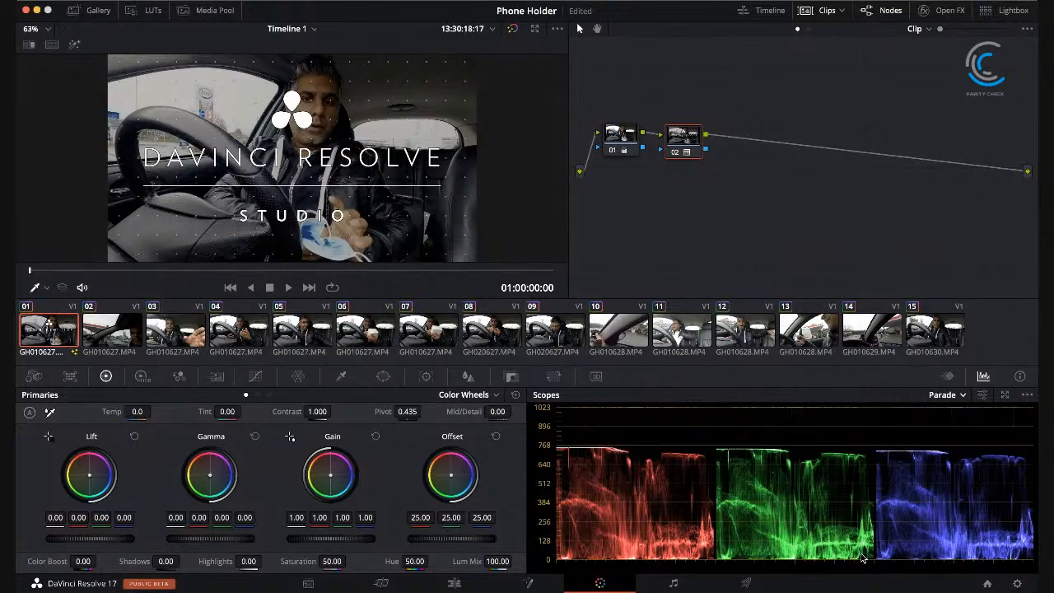
pyautogui.press('super+z')
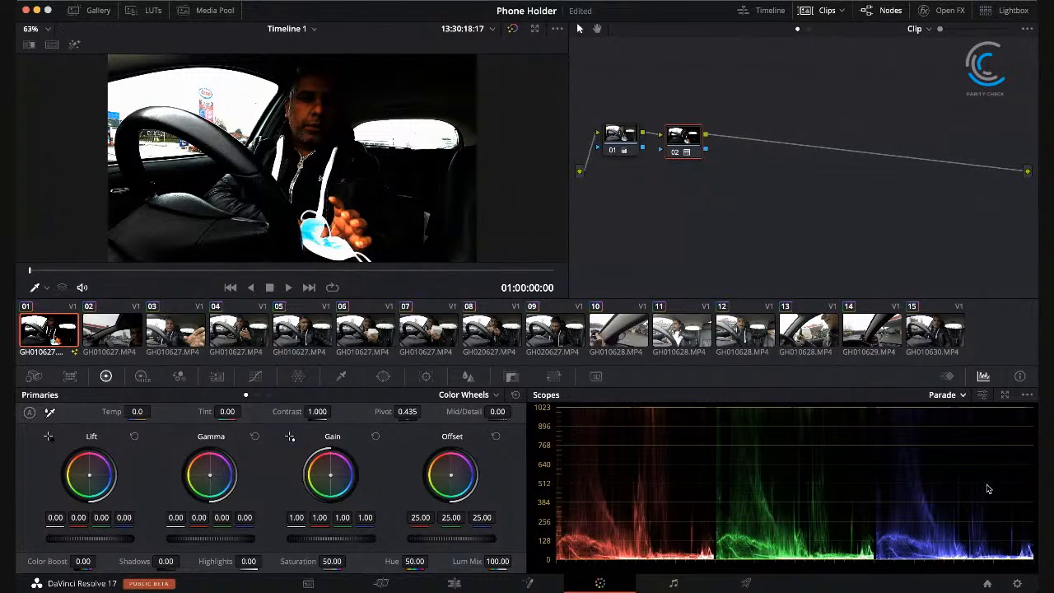
pyautogui.press('super+z')
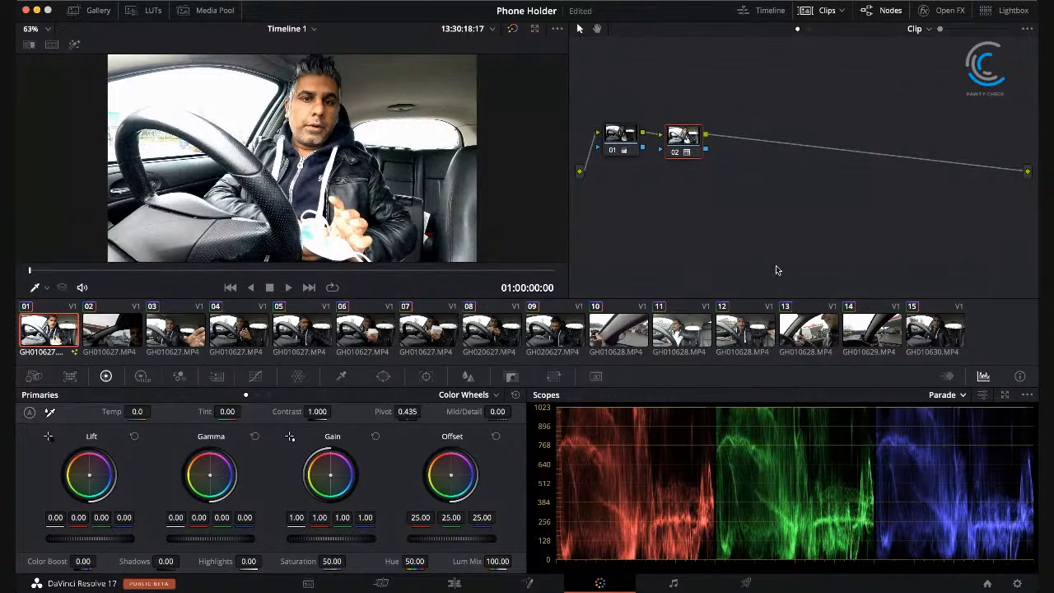
pyautogui.press('super+z')
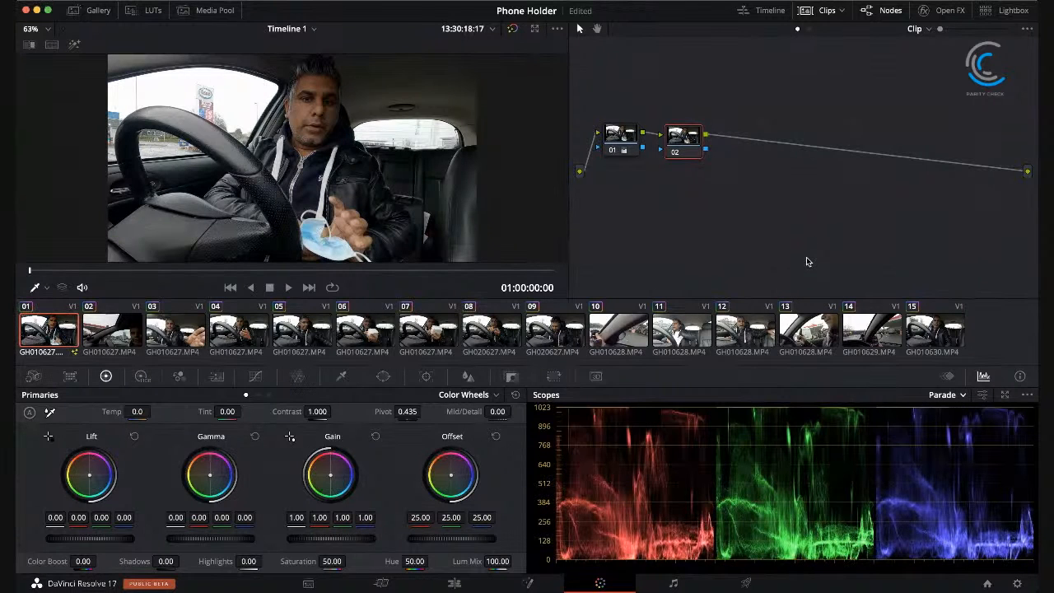
# Step: Check clip 02, return to clip 01, and steepen node 02's custom curve by moving its white point inward
pyautogui.click(124, 334)
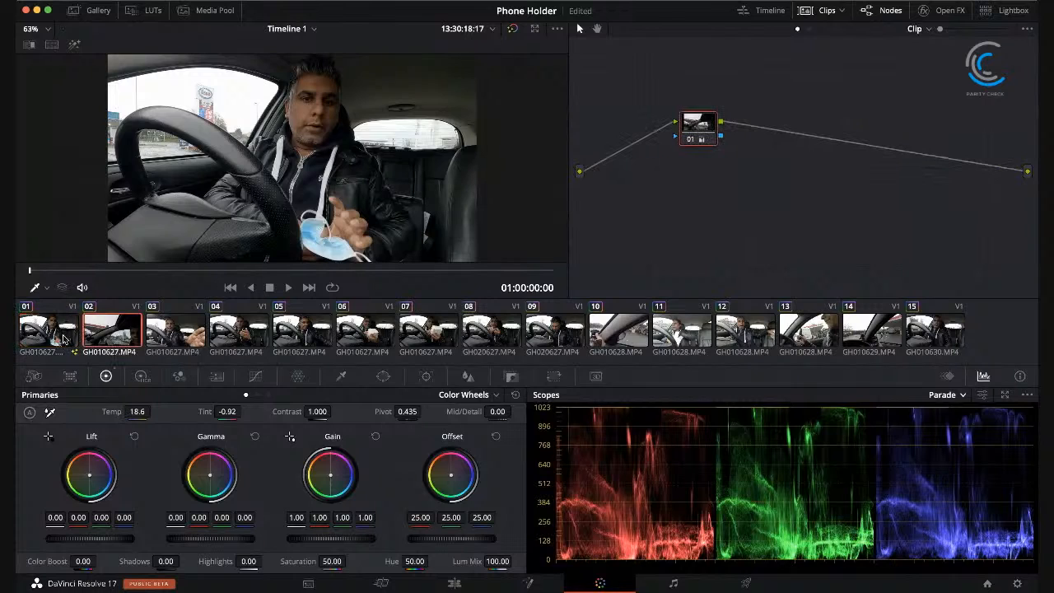
pyautogui.click(55, 334)
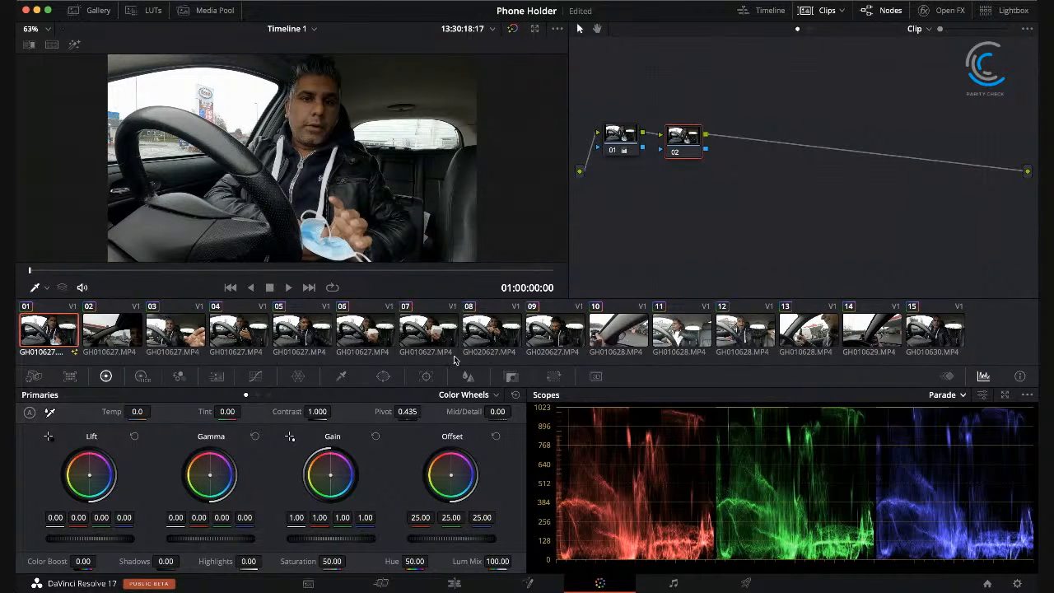
pyautogui.click(256, 377)
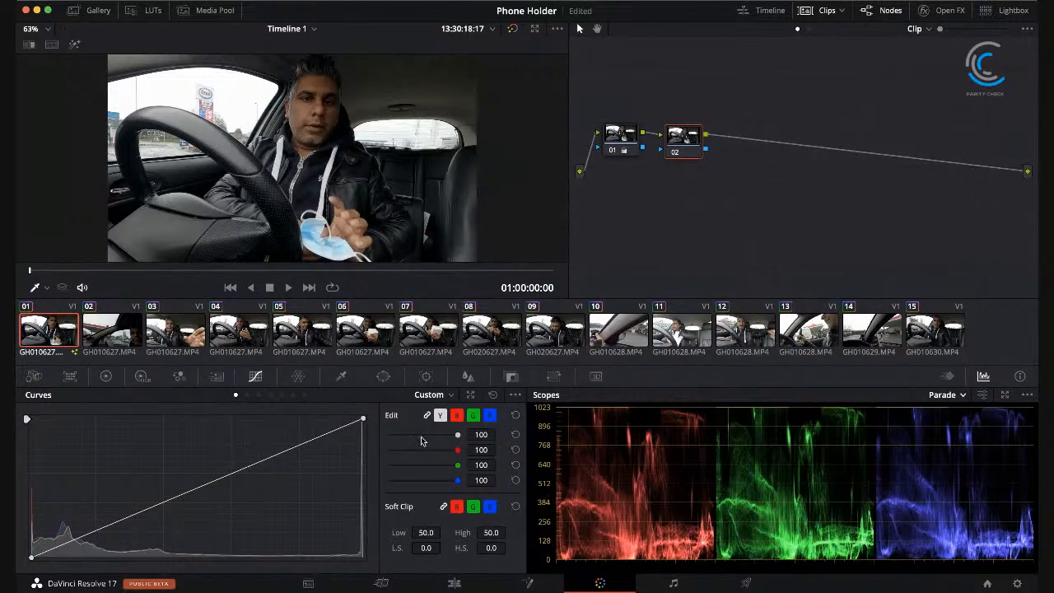
pyautogui.moveTo(363, 419); pyautogui.dragTo(298, 418)
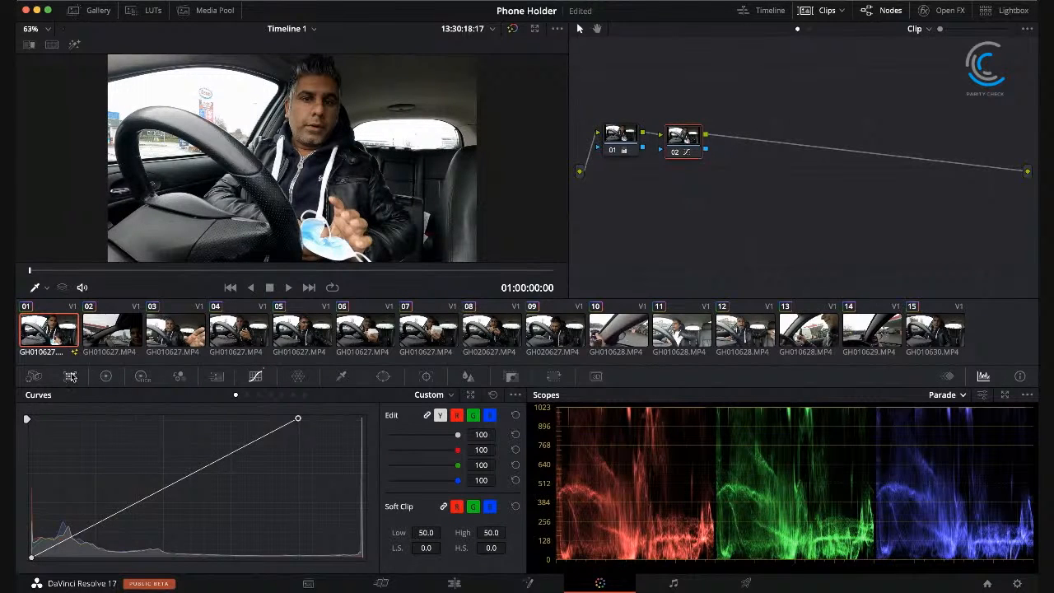
# Step: Switch the primaries to Color Bars and set node 02's contrast to 1.060
pyautogui.click(106, 377)
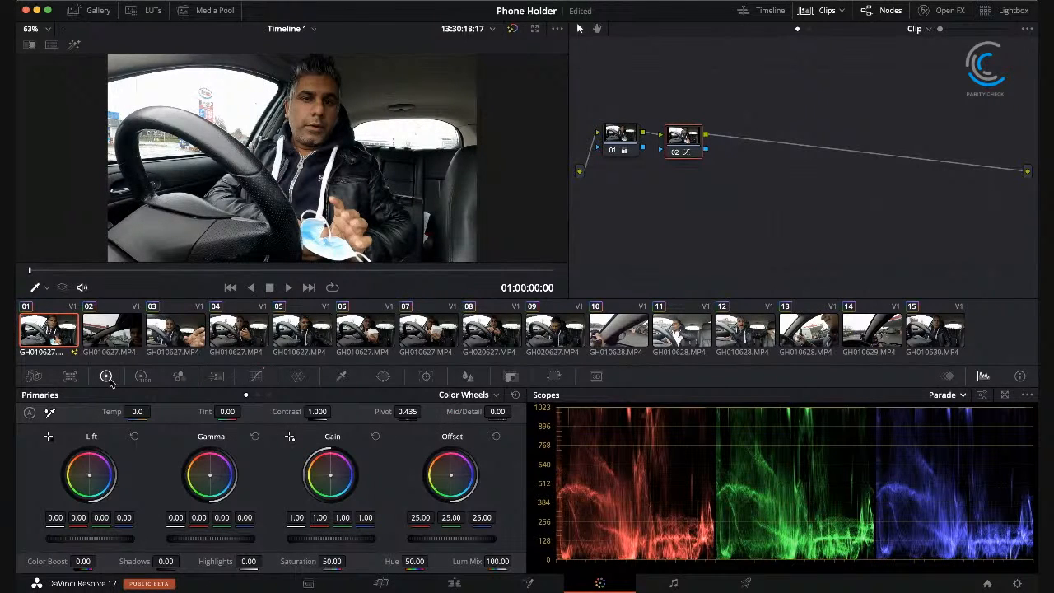
pyautogui.click(479, 399)
pyautogui.click(473, 429)
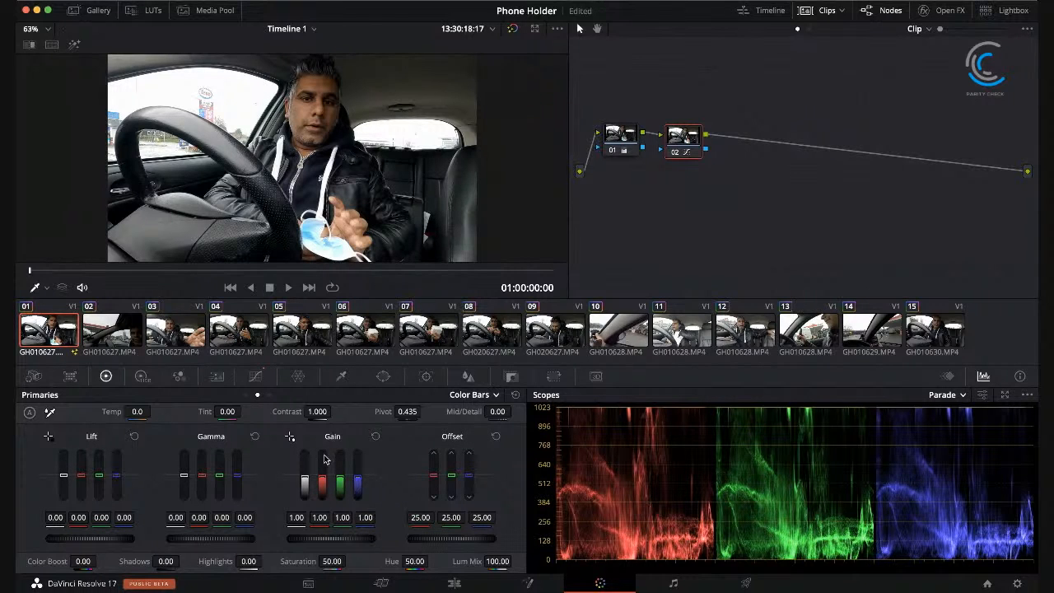
pyautogui.moveTo(307, 412); pyautogui.dragTo(332, 412)
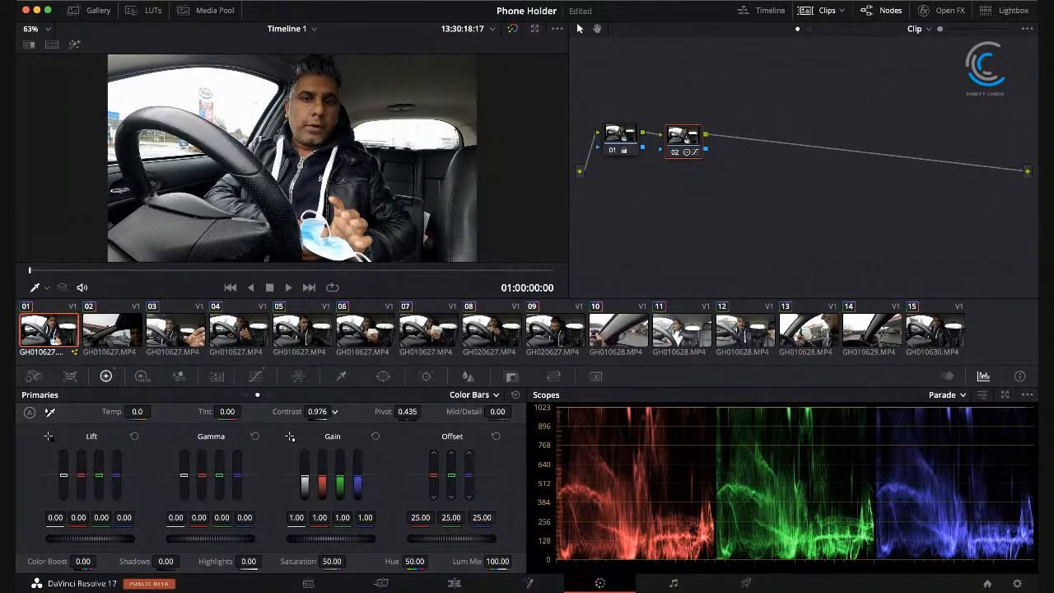
pyautogui.moveTo(333, 411); pyautogui.dragTo(334, 411)
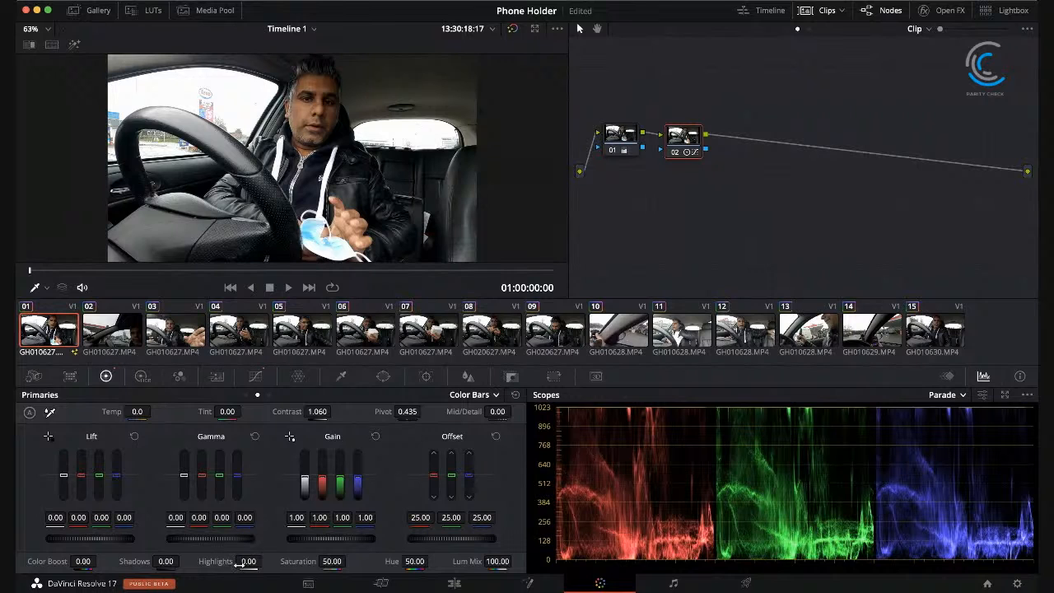
# Step: Set node 02's highlights to 30 and its color boost to 2
pyautogui.moveTo(248, 563); pyautogui.dragTo(265, 561)
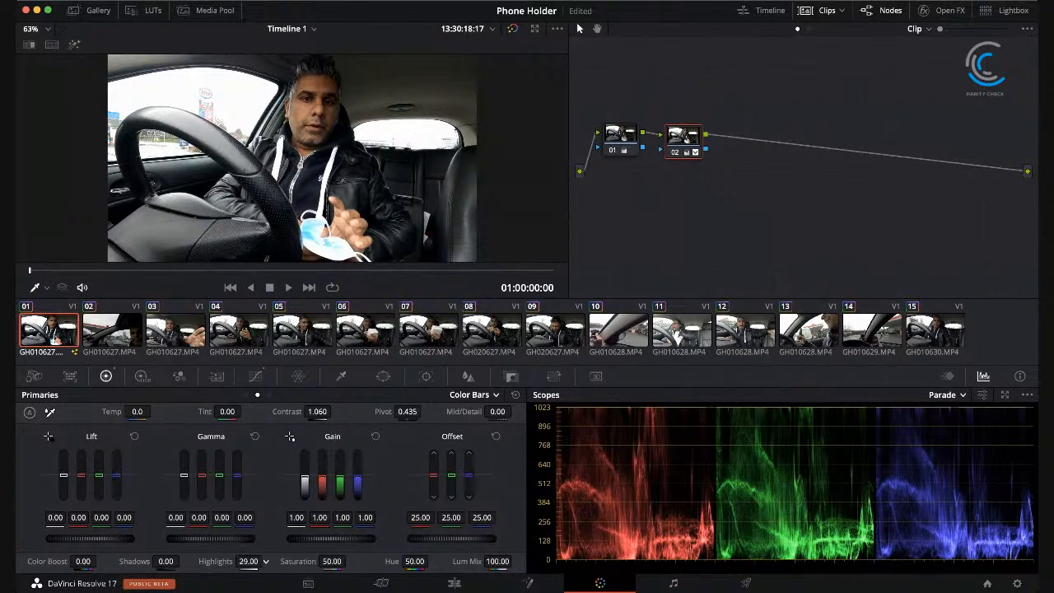
pyautogui.moveTo(266, 561); pyautogui.dragTo(266, 561)
pyautogui.moveTo(100, 561); pyautogui.dragTo(99, 561)
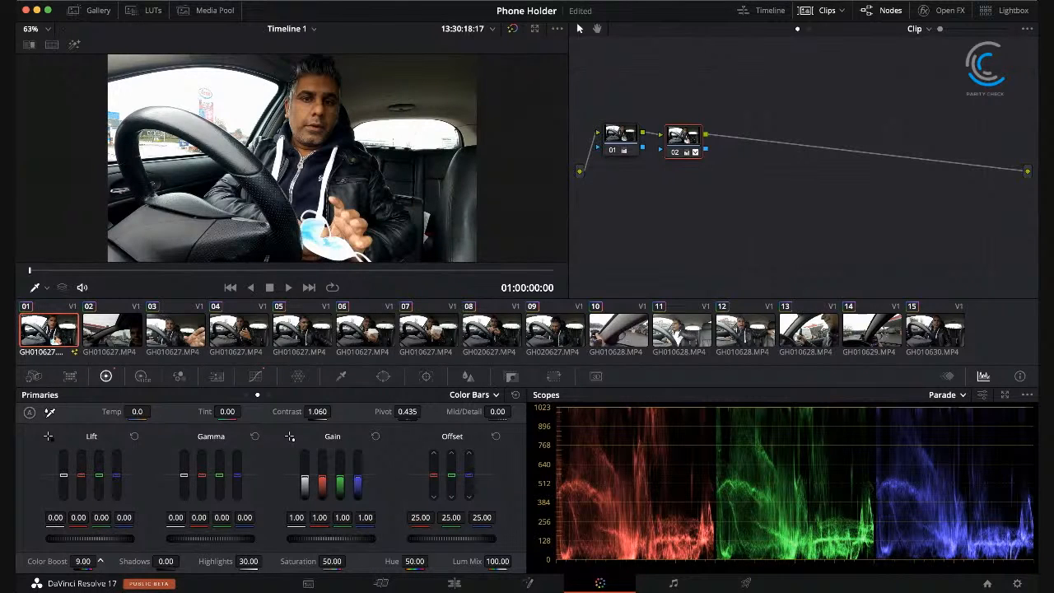
pyautogui.moveTo(99, 560); pyautogui.dragTo(100, 560)
# Step: Shape node 02's custom curve into a slight S by raising an upper midpoint and lowering a shadow point
pyautogui.click(255, 376)
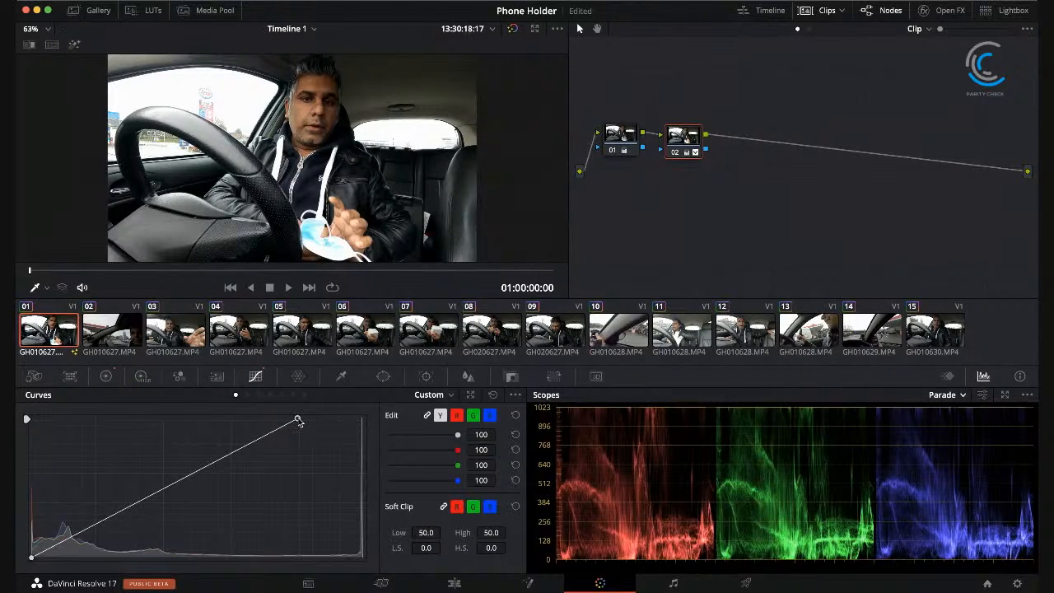
pyautogui.click(205, 468)
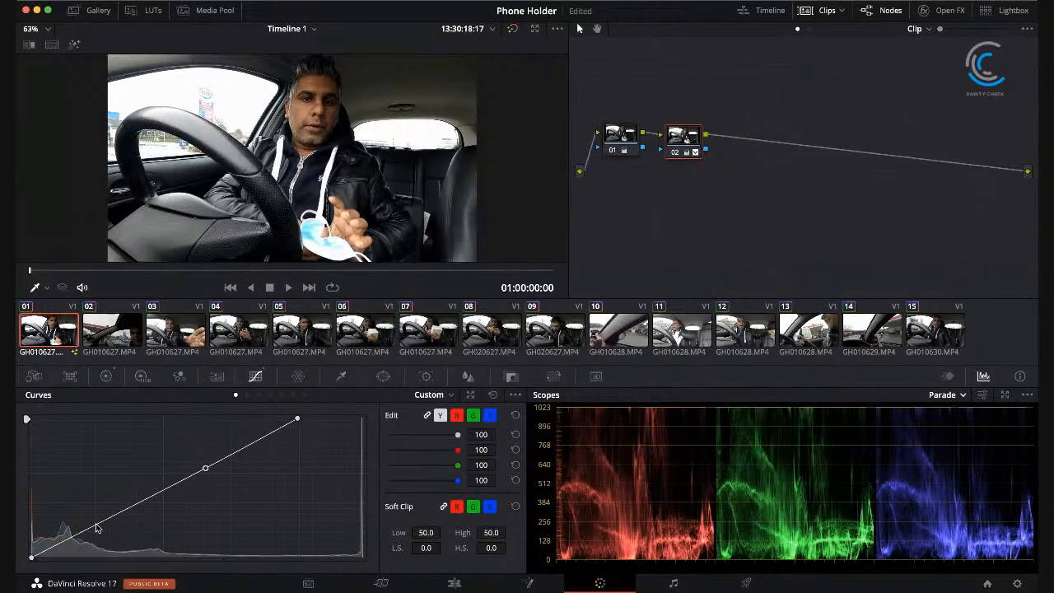
pyautogui.moveTo(205, 469); pyautogui.dragTo(198, 466)
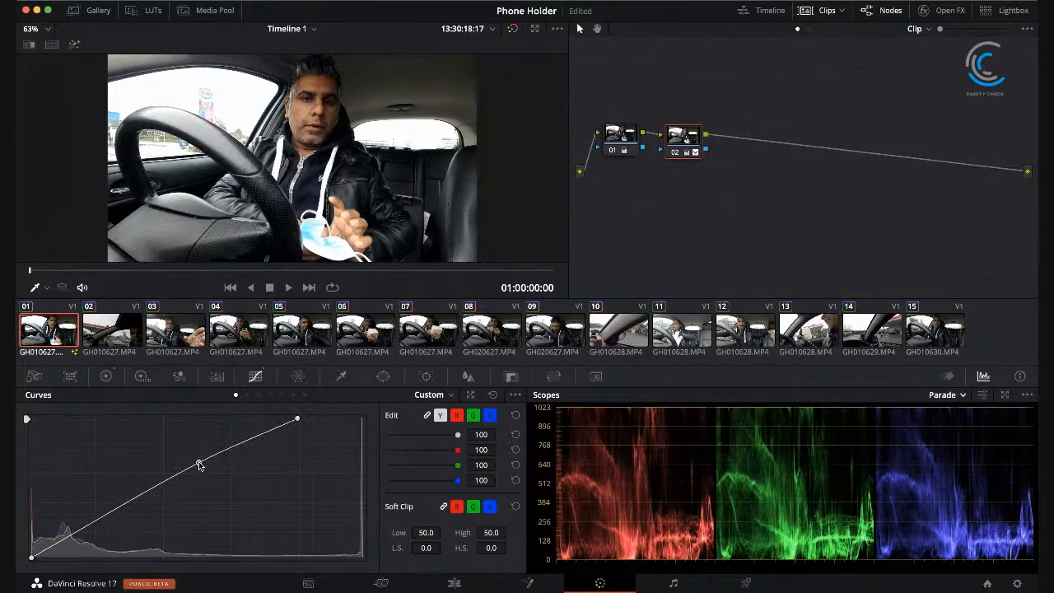
pyautogui.click(107, 515)
pyautogui.moveTo(107, 516)
pyautogui.mouseDown()
pyautogui.moveTo(127, 529)
pyautogui.moveTo(117, 517)
pyautogui.mouseUp()
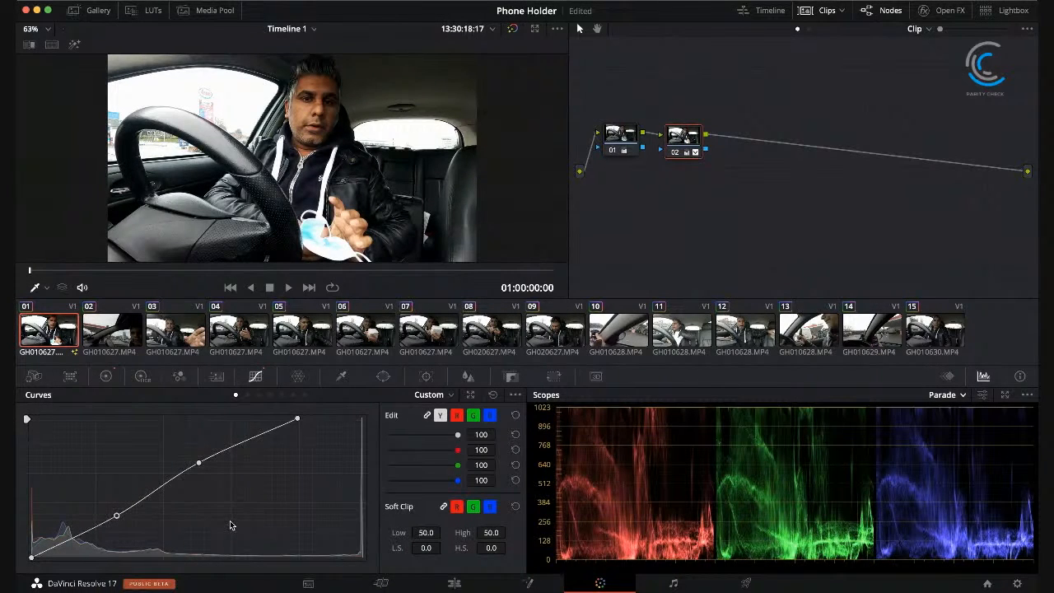
# Step: Set node 02's luminance lift to 0.02 and its luminance gain to 0.63
pyautogui.click(107, 376)
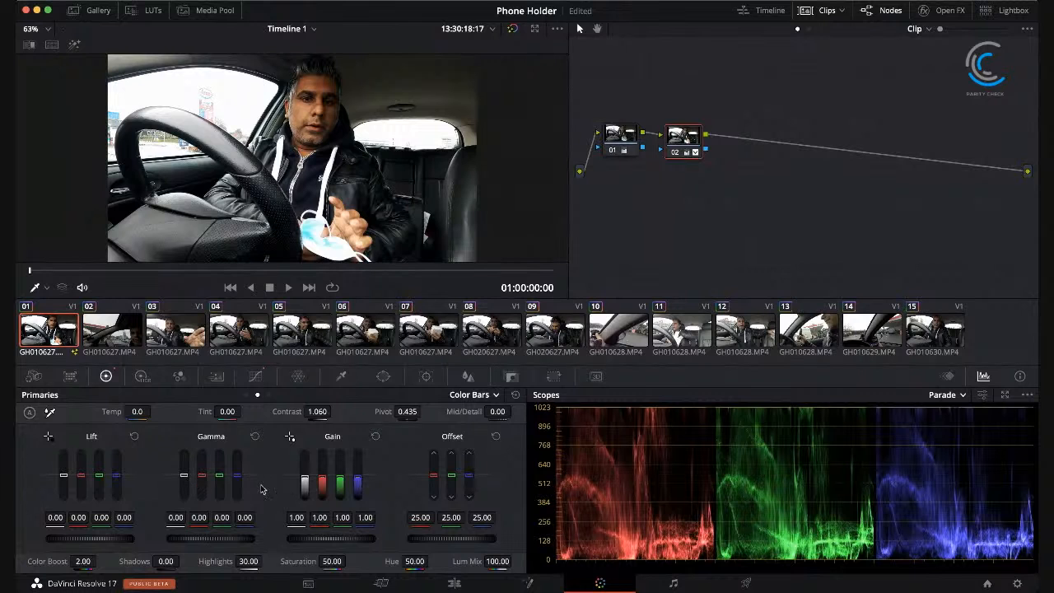
pyautogui.moveTo(63, 478); pyautogui.dragTo(63, 476)
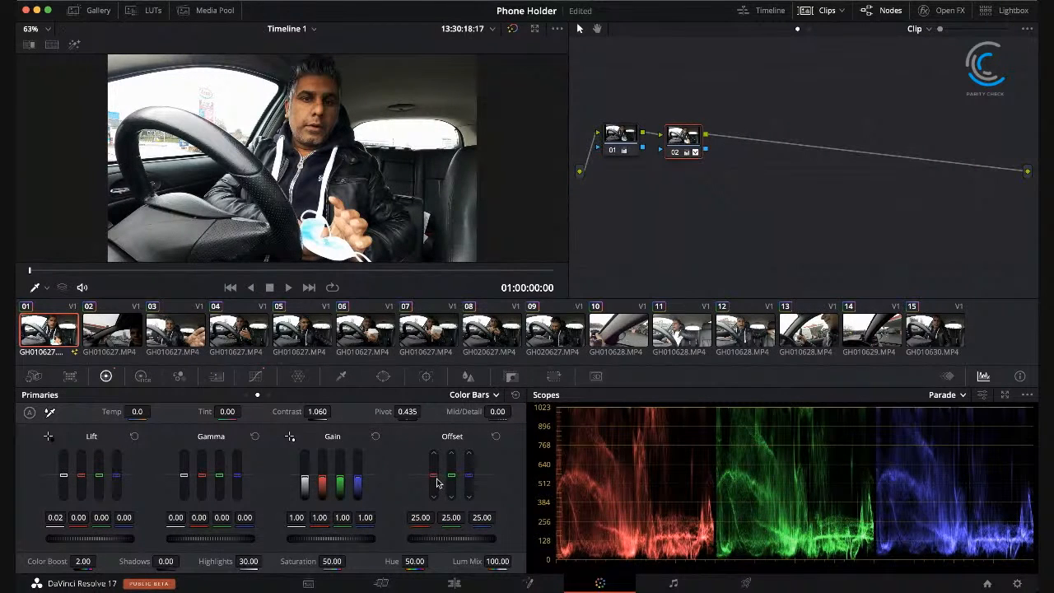
pyautogui.moveTo(307, 485); pyautogui.dragTo(306, 513)
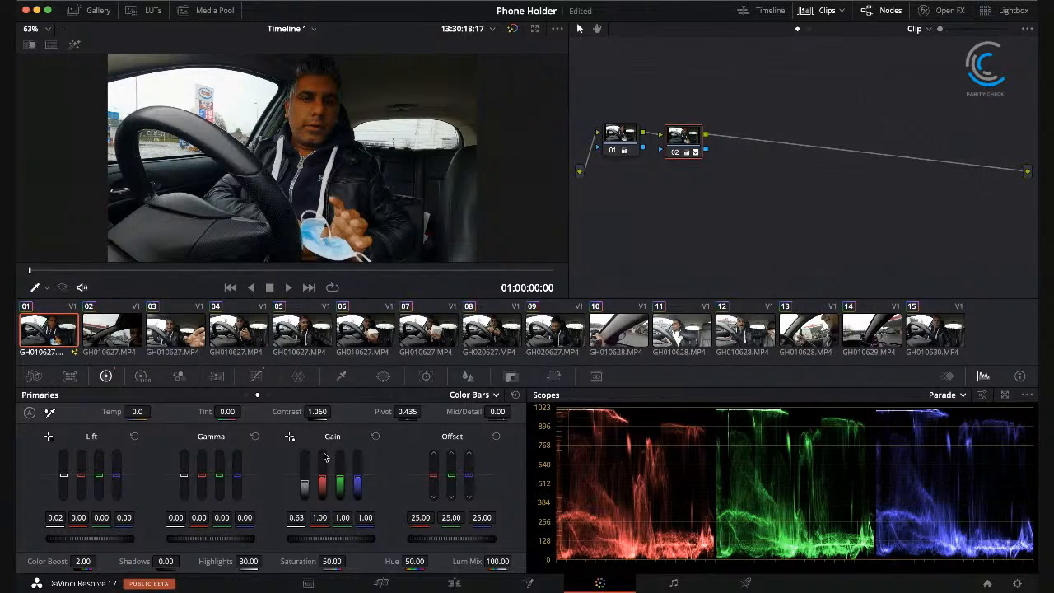
# Step: Reset the custom curve and all primaries of node 02
pyautogui.click(256, 376)
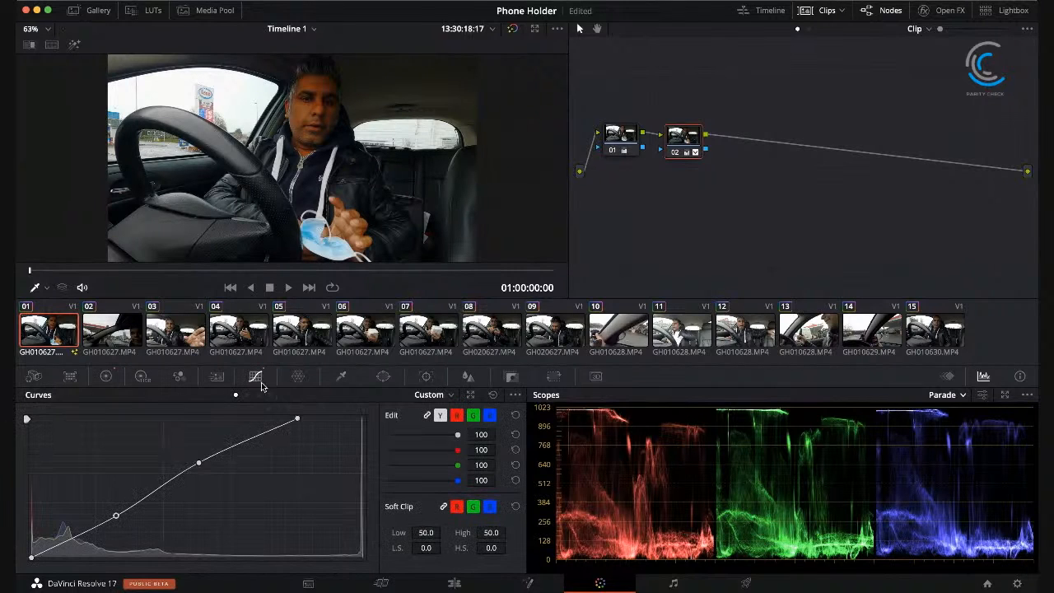
pyautogui.click(493, 396)
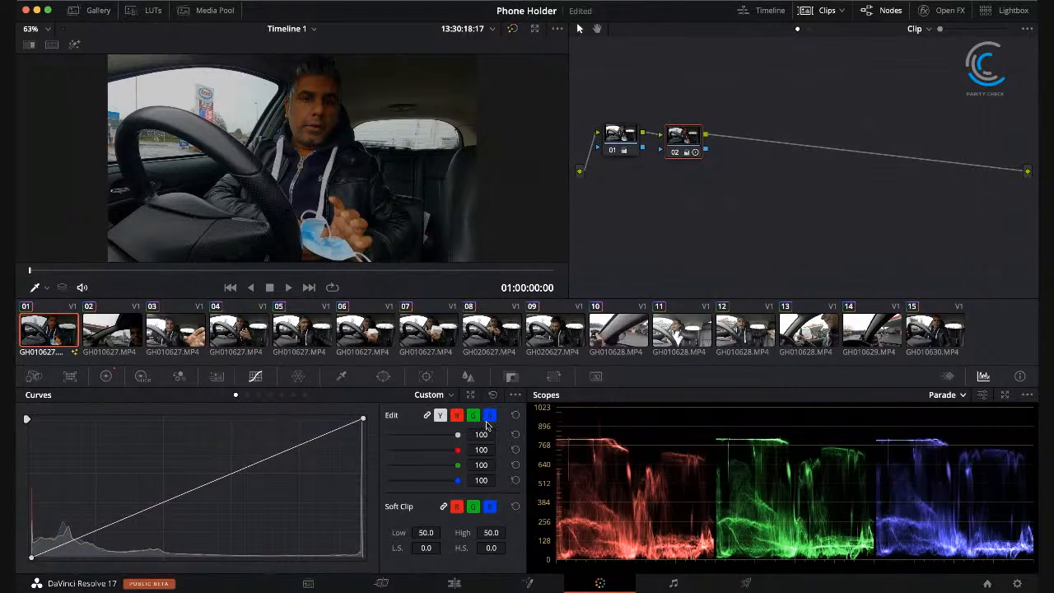
pyautogui.click(105, 376)
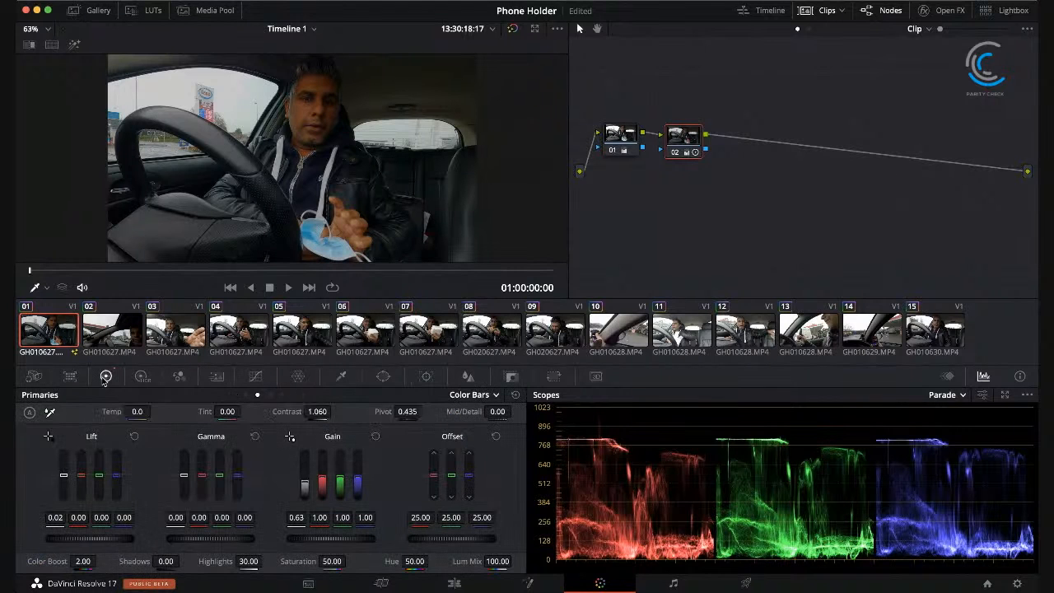
pyautogui.click(515, 396)
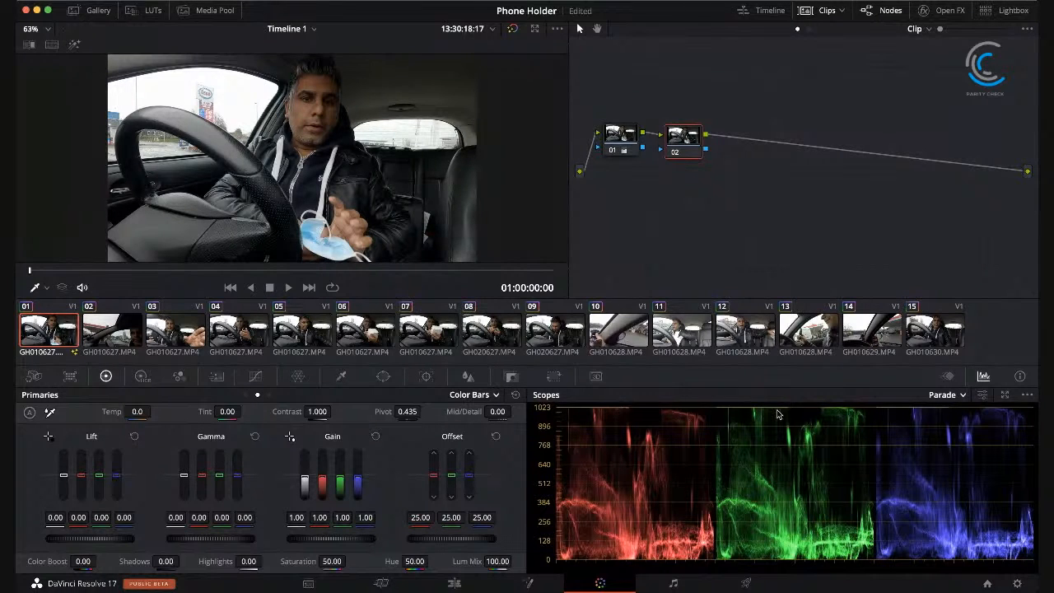
# Step: Set node 02's saturation to 0 and switch the scope from Parade to Waveform
pyautogui.doubleClick(331, 561)
pyautogui.write('0')
pyautogui.press('Return')
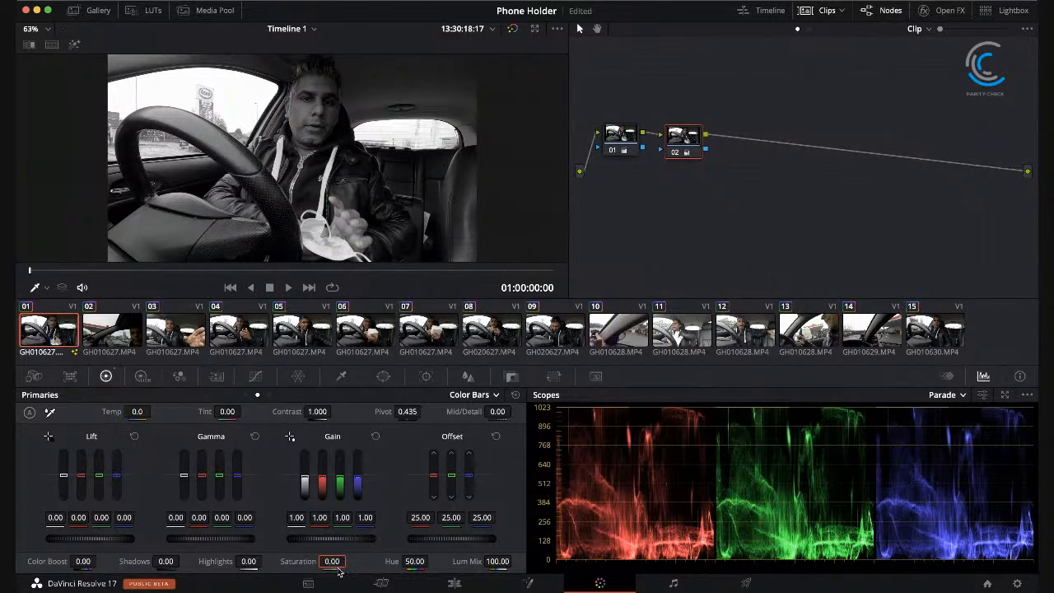
pyautogui.click(961, 398)
pyautogui.click(965, 429)
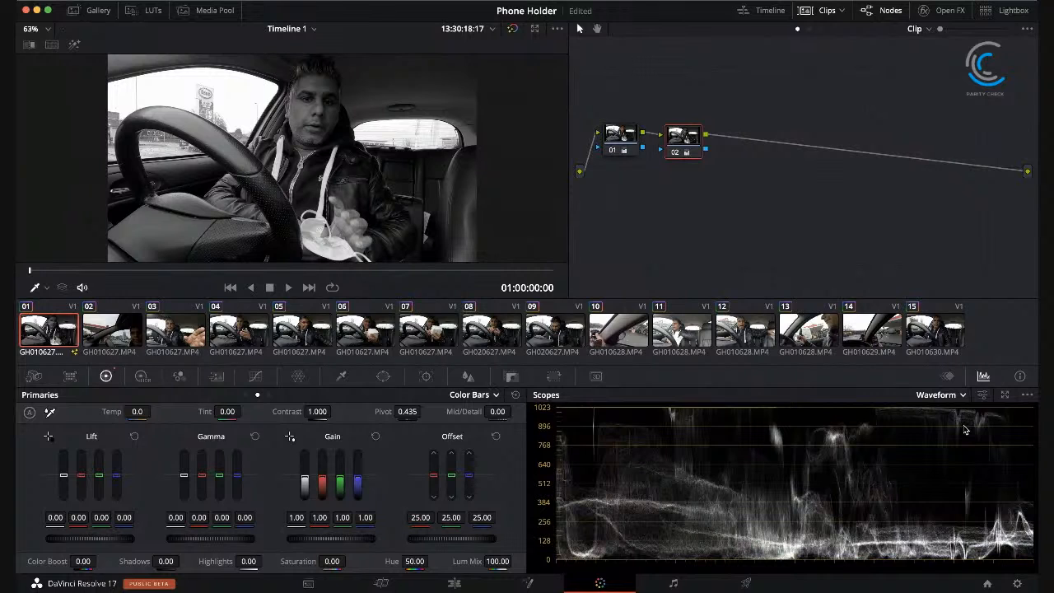
# Step: Set node 02's contrast to 0.718, luminance lift to -0.06, shadows to -1.50 and luminance gain to 1.07
pyautogui.moveTo(318, 413)
pyautogui.mouseDown()
pyautogui.moveTo(285, 413)
pyautogui.moveTo(335, 411)
pyautogui.mouseUp()
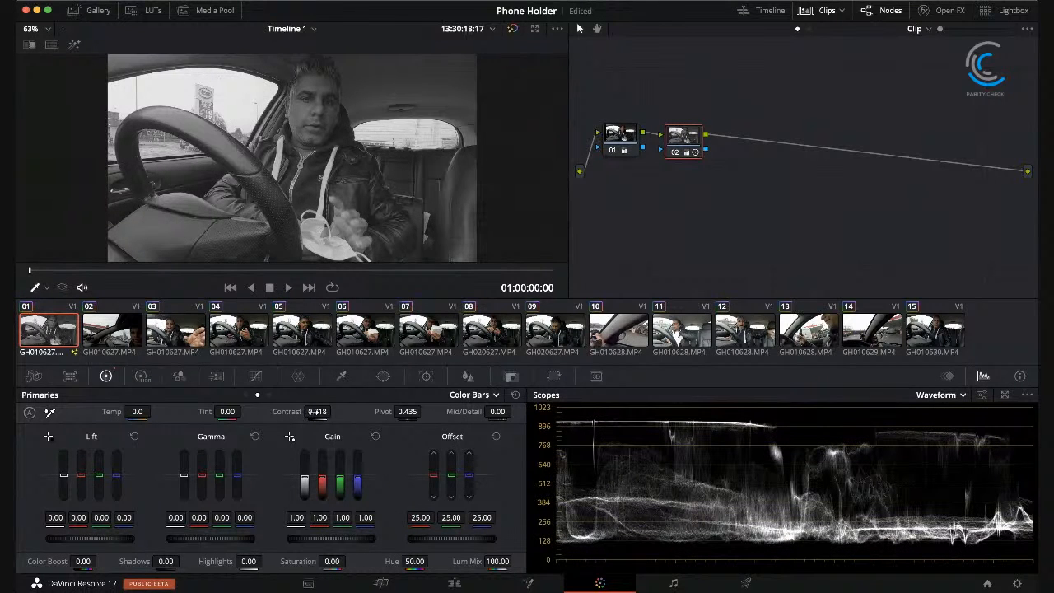
pyautogui.moveTo(63, 477); pyautogui.dragTo(63, 480)
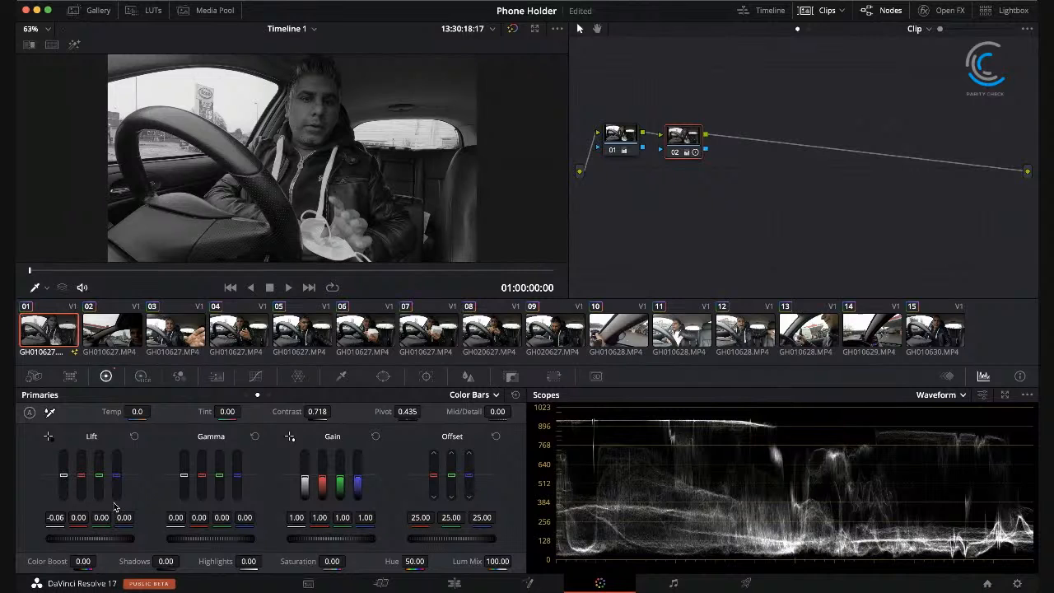
pyautogui.moveTo(166, 561)
pyautogui.mouseDown()
pyautogui.moveTo(183, 561)
pyautogui.moveTo(163, 561)
pyautogui.mouseUp()
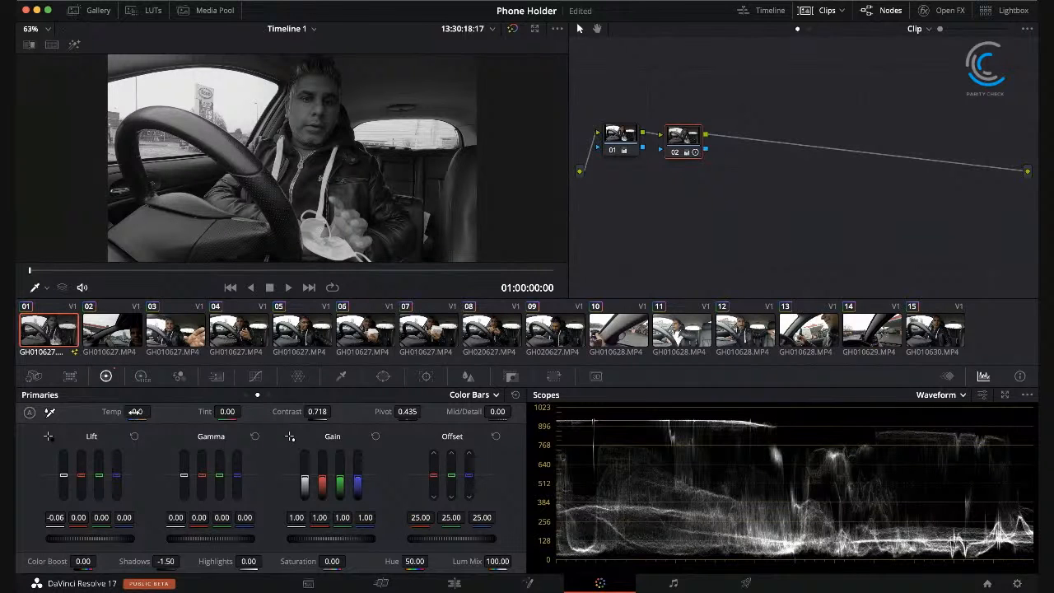
pyautogui.moveTo(305, 484); pyautogui.dragTo(311, 484)
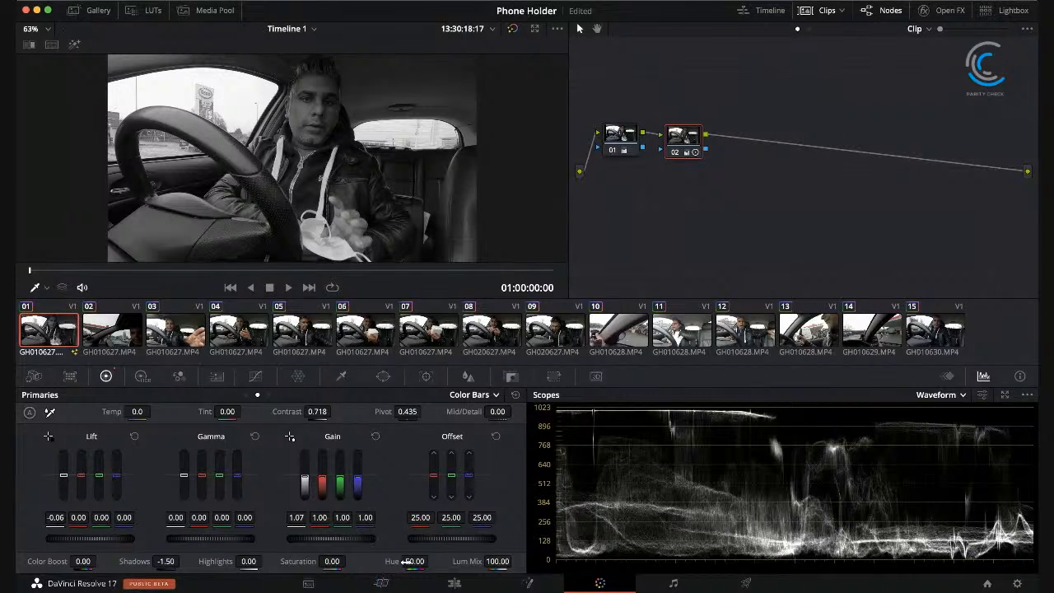
# Step: Set node 02's saturation to 50 and compare the primaries of nodes 01 and 02
pyautogui.click(332, 560)
pyautogui.press('Return')
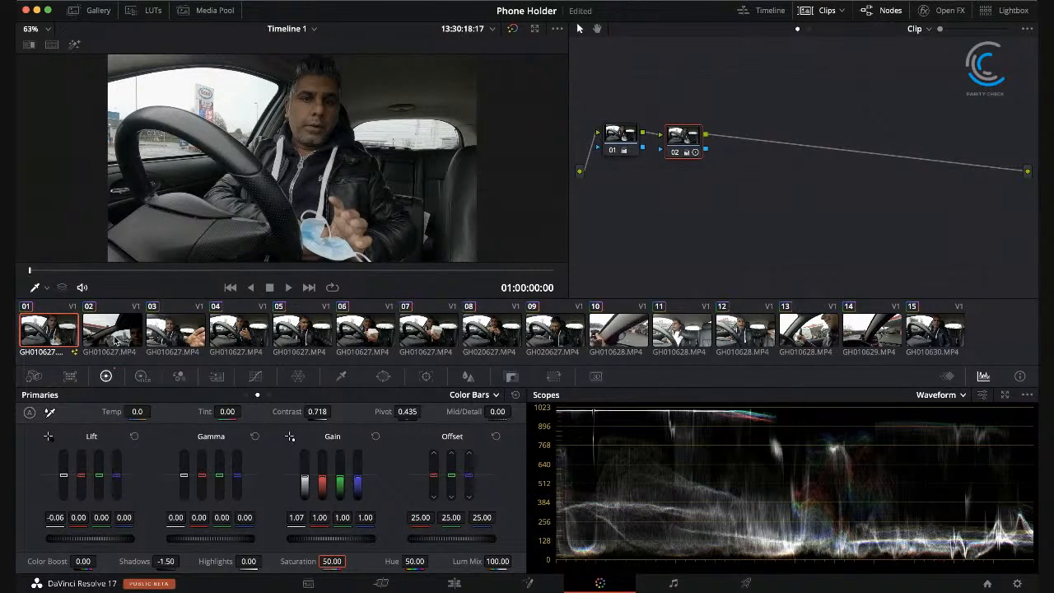
pyautogui.click(686, 143)
pyautogui.click(626, 137)
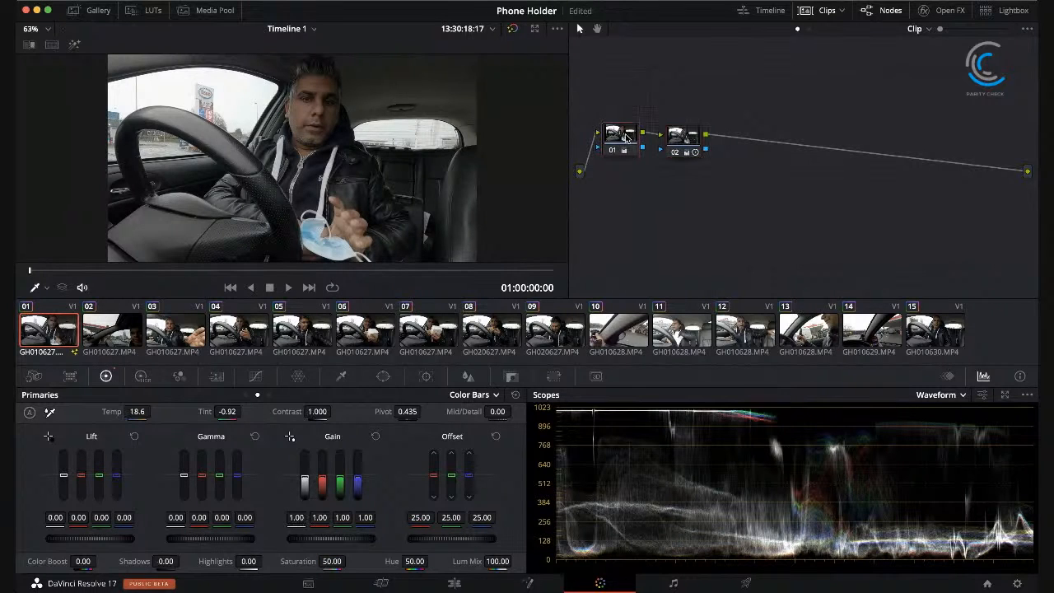
pyautogui.click(684, 135)
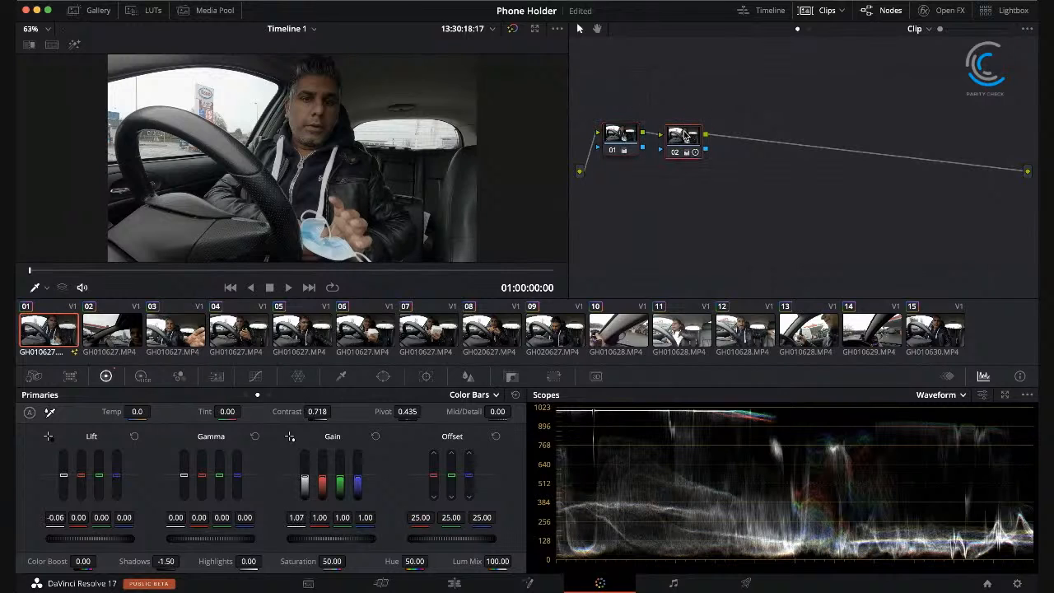
# Step: Compare clip 01 with its grades bypassed and enabled, checking the image and the waveform
pyautogui.click(513, 30)
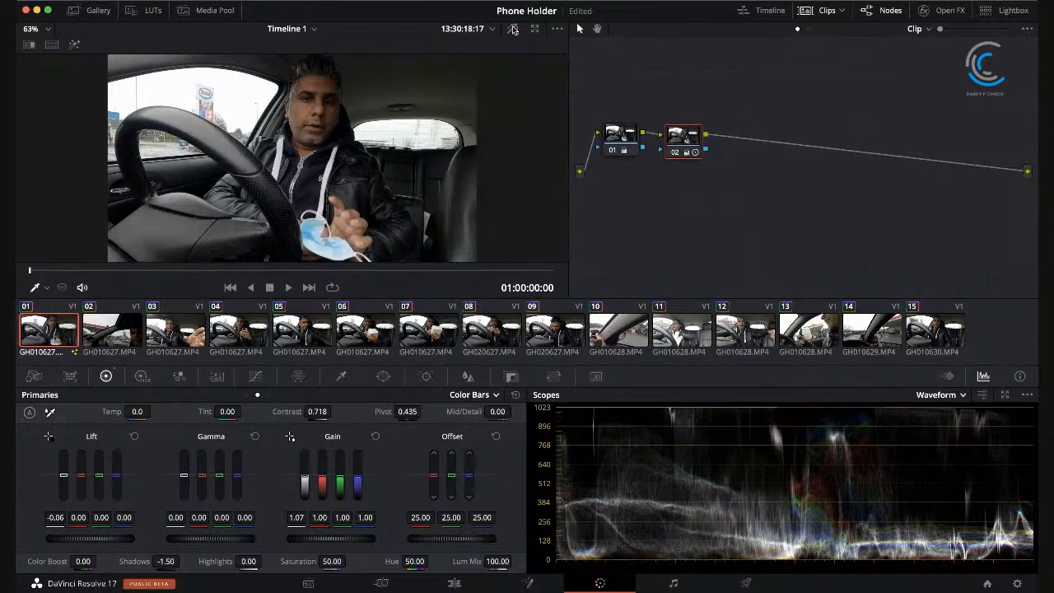
pyautogui.click(513, 30)
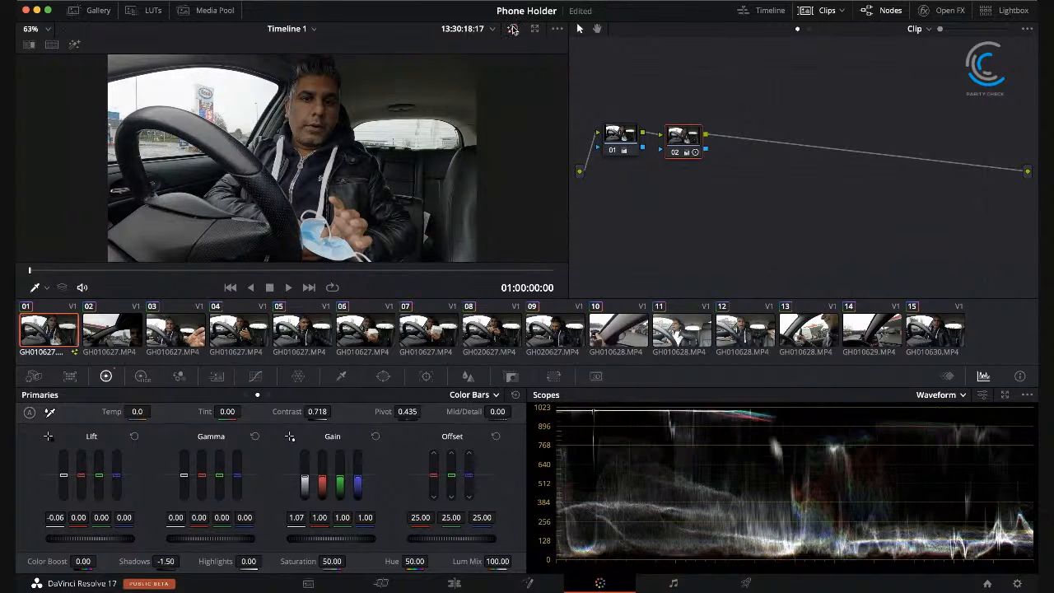
pyautogui.click(513, 29)
pyautogui.click(514, 29)
pyautogui.click(513, 30)
pyautogui.click(513, 30)
pyautogui.click(513, 30)
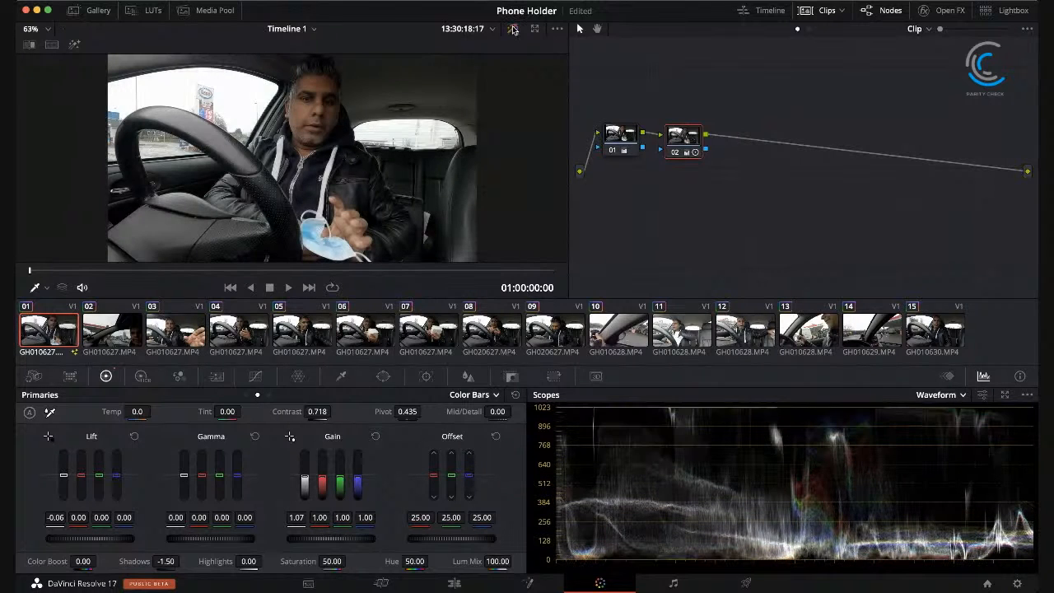
pyautogui.click(513, 30)
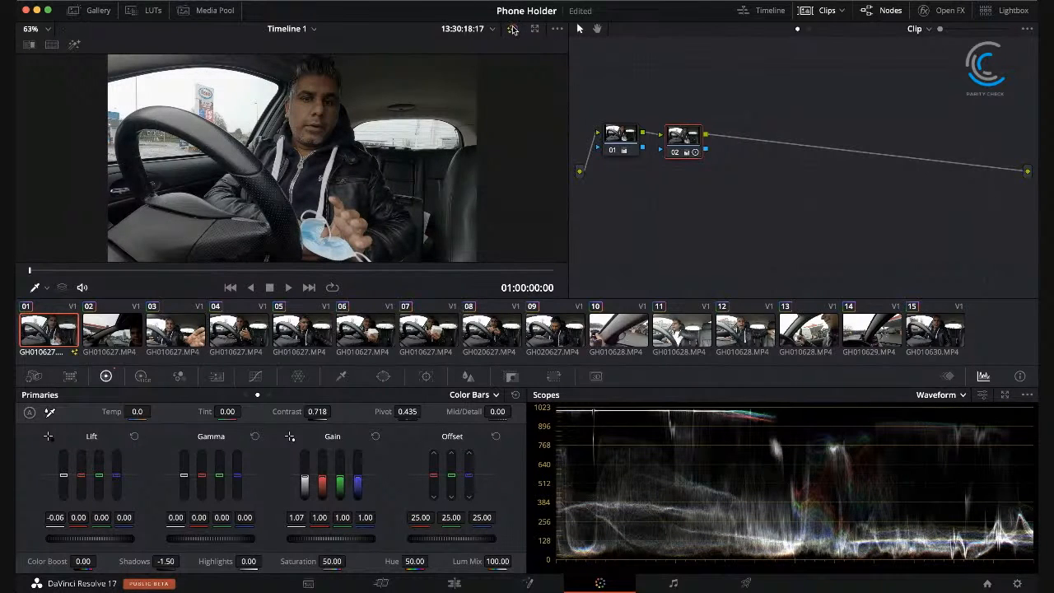
pyautogui.click(513, 30)
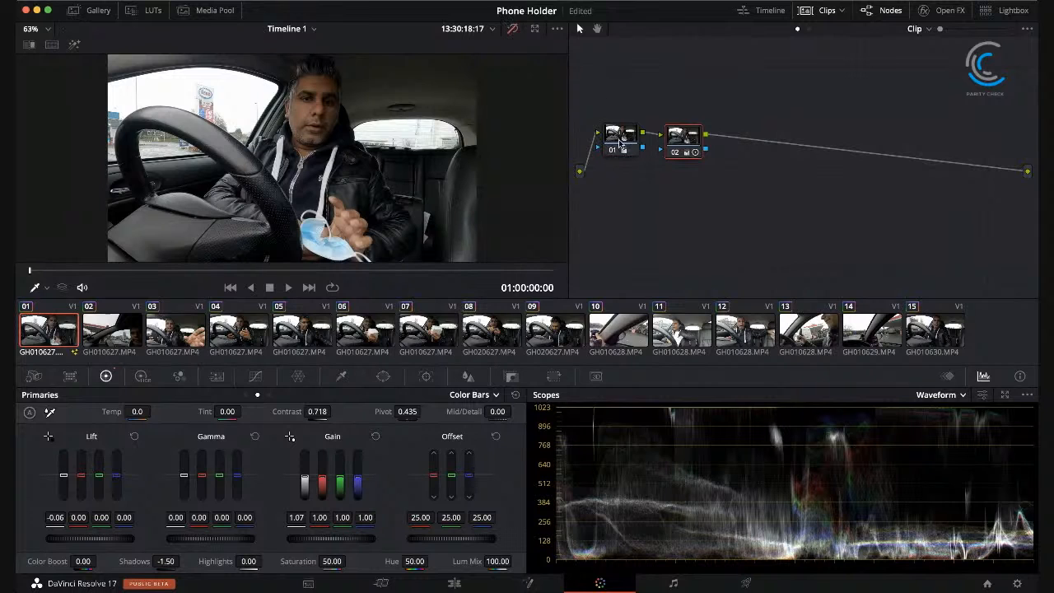
pyautogui.click(513, 30)
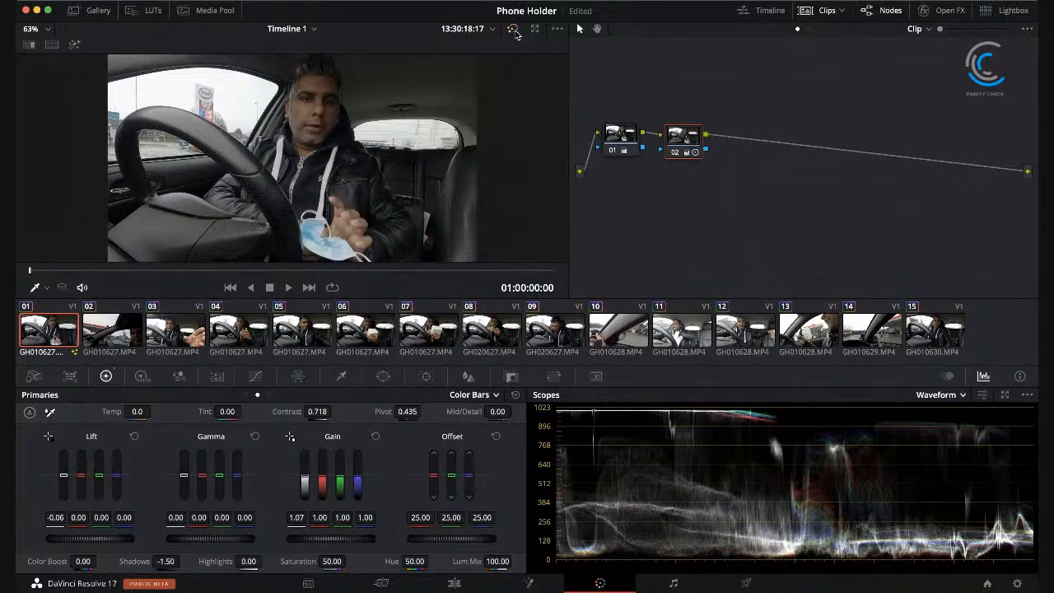
pyautogui.click(514, 30)
pyautogui.click(514, 30)
pyautogui.click(514, 30)
pyautogui.click(514, 30)
# Step: Try a different color temperature on node 02 and return Temp to 0
pyautogui.moveTo(137, 411); pyautogui.dragTo(152, 411)
pyautogui.click(136, 414)
pyautogui.write('0')
pyautogui.press('Return')
# Step: Set node 02's Color Boost to 25 and compare the image with grades bypassed and enabled
pyautogui.moveTo(82, 561); pyautogui.dragTo(99, 561)
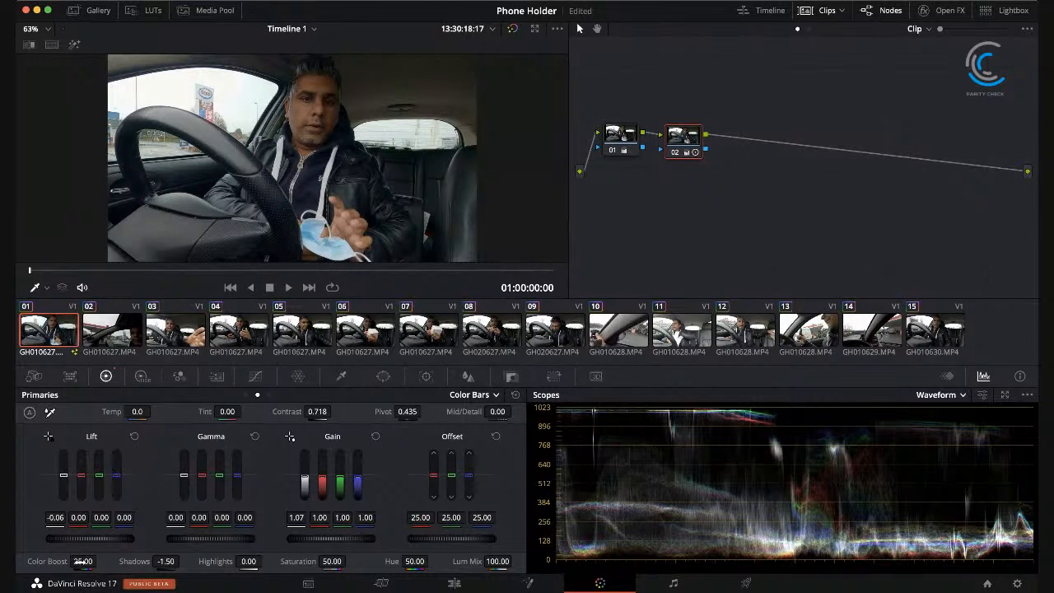
pyautogui.click(513, 30)
pyautogui.click(512, 30)
pyautogui.click(513, 30)
pyautogui.click(512, 30)
pyautogui.click(512, 30)
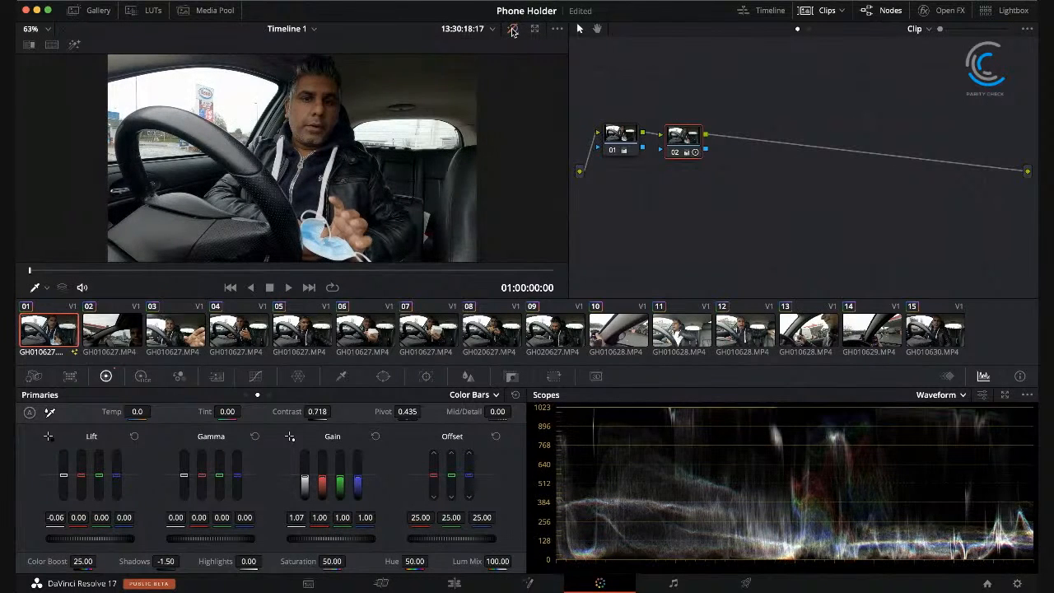
pyautogui.click(512, 30)
pyautogui.click(512, 30)
pyautogui.click(512, 30)
pyautogui.click(513, 30)
pyautogui.click(512, 30)
pyautogui.click(512, 31)
pyautogui.click(513, 31)
pyautogui.click(512, 31)
pyautogui.click(513, 30)
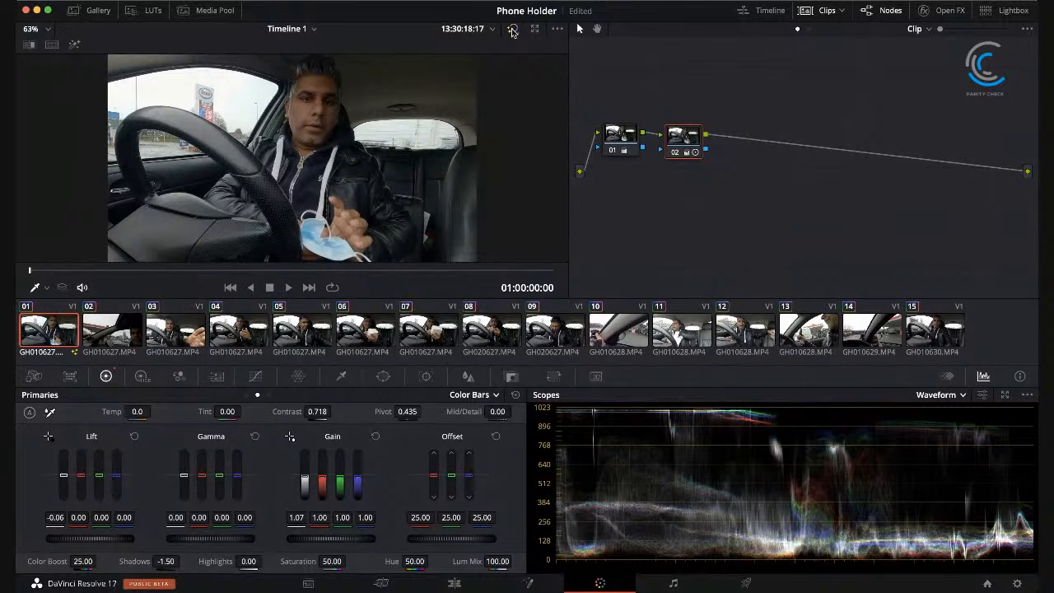
pyautogui.click(512, 31)
pyautogui.click(513, 30)
# Step: Try tint values of 100 and -21 on node 02 and return Tint to 0
pyautogui.click(227, 411)
pyautogui.moveTo(227, 413); pyautogui.dragTo(244, 412)
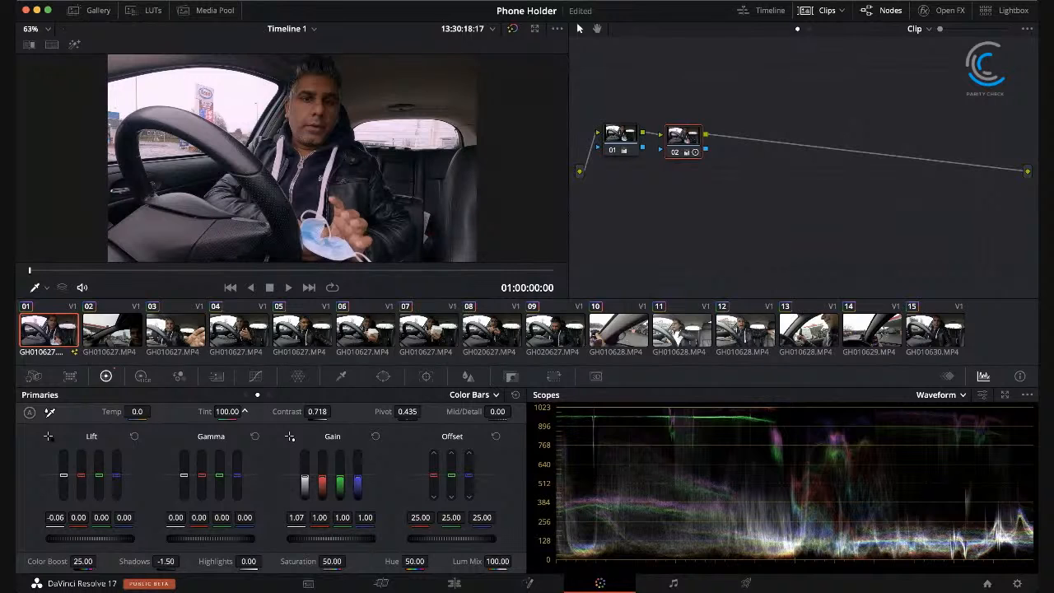
pyautogui.moveTo(244, 411); pyautogui.dragTo(245, 411)
pyautogui.click(228, 412)
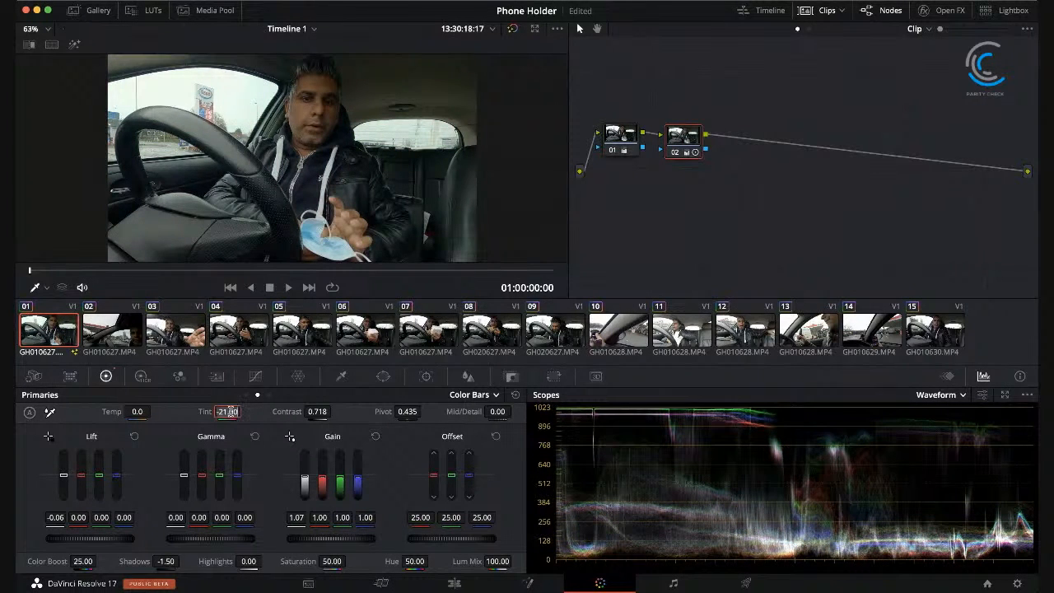
pyautogui.write('0')
pyautogui.press('Return')
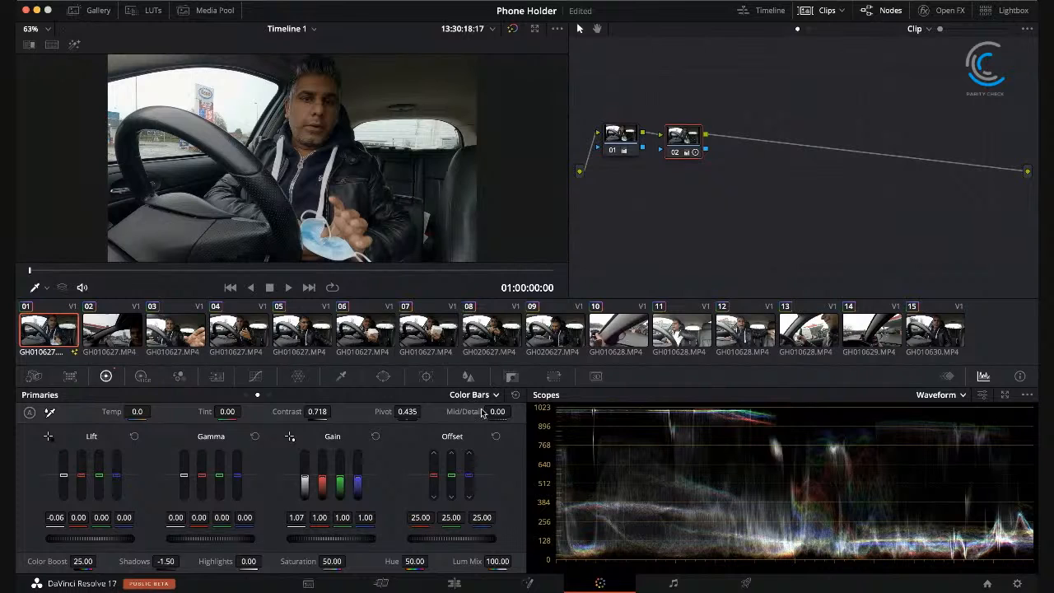
# Step: Switch the primaries to Color Wheels and delete node 02 from clip 01 after a final bypass comparison
pyautogui.click(483, 411)
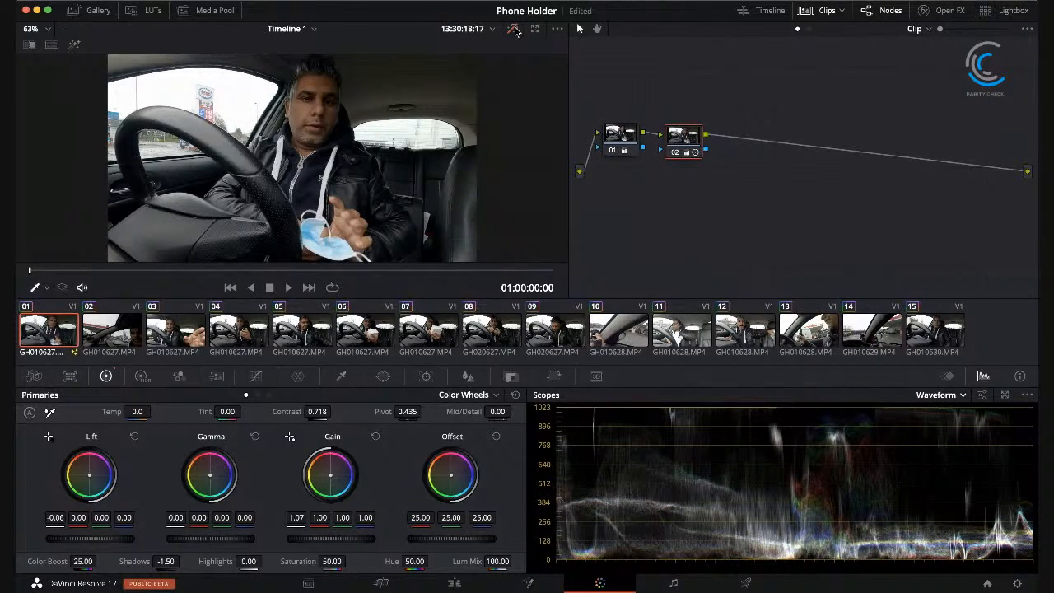
pyautogui.click(514, 30)
pyautogui.click(514, 30)
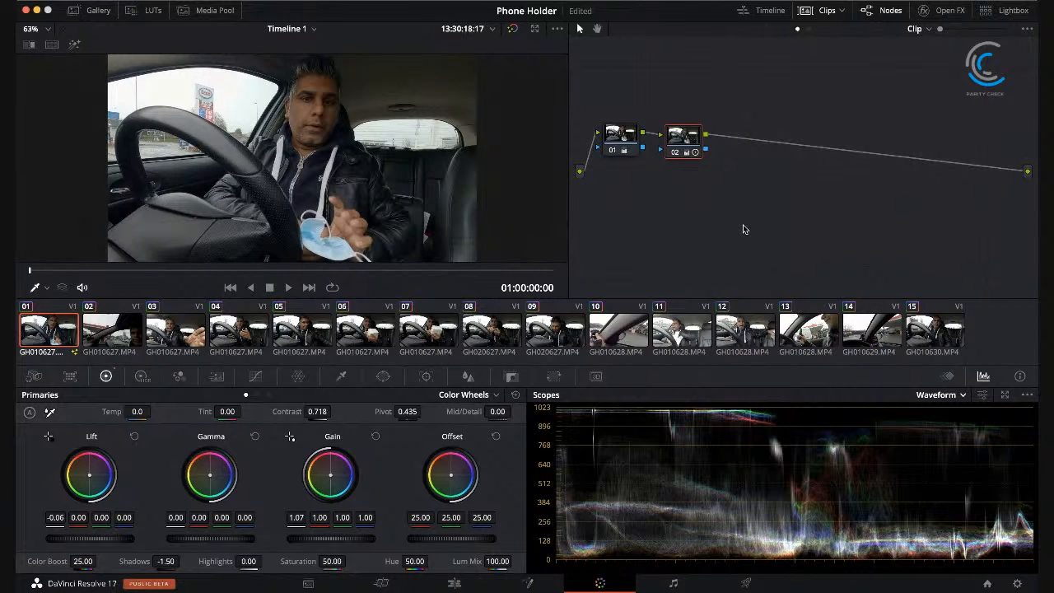
pyautogui.press('Delete')
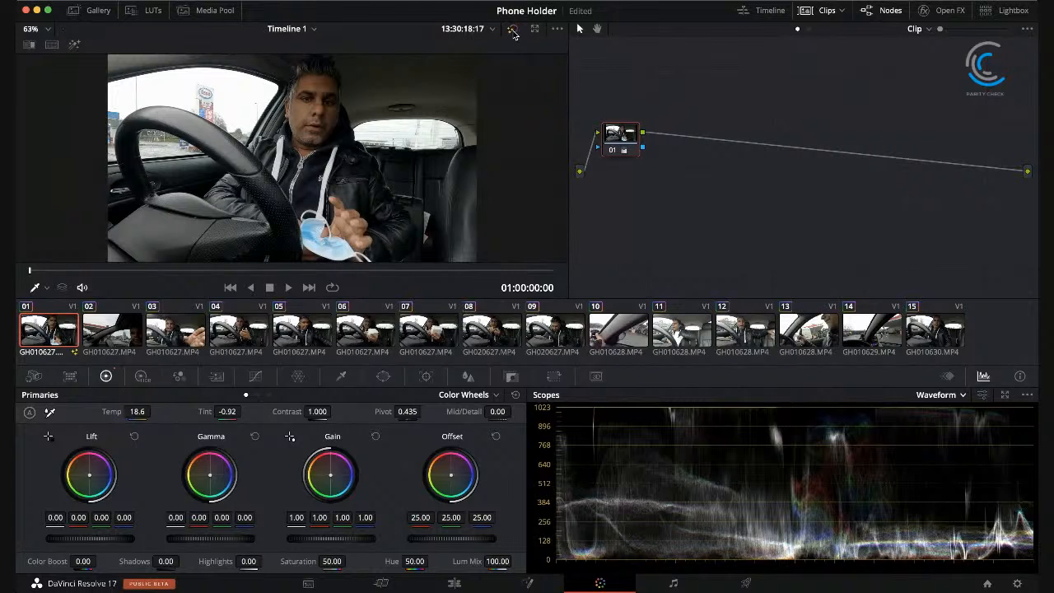
# Step: Check the grade on several frames of clip 02 and on clip 03, and return to clip 01
pyautogui.click(103, 333)
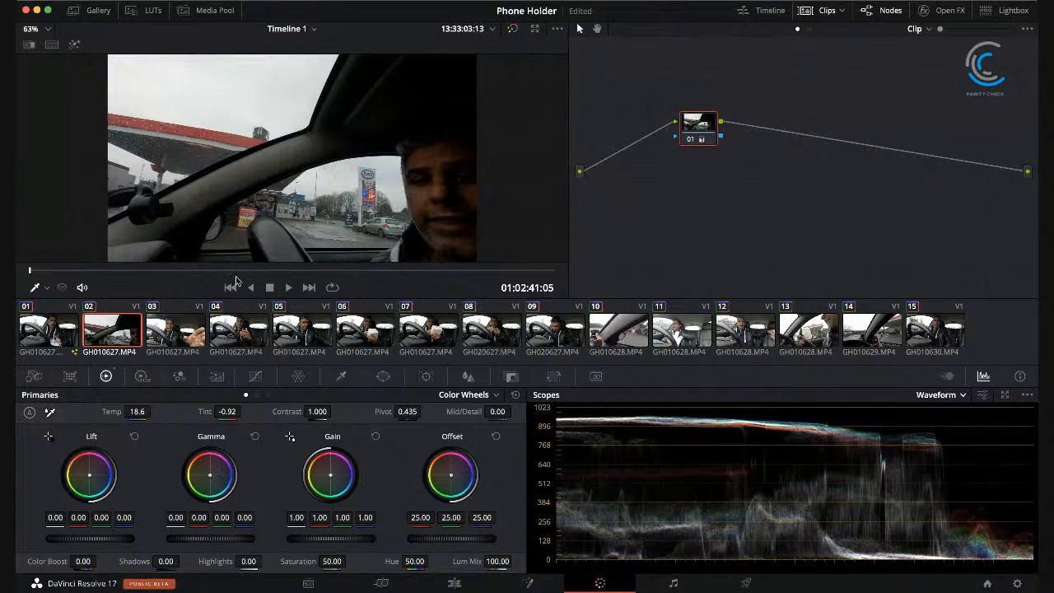
pyautogui.click(204, 272)
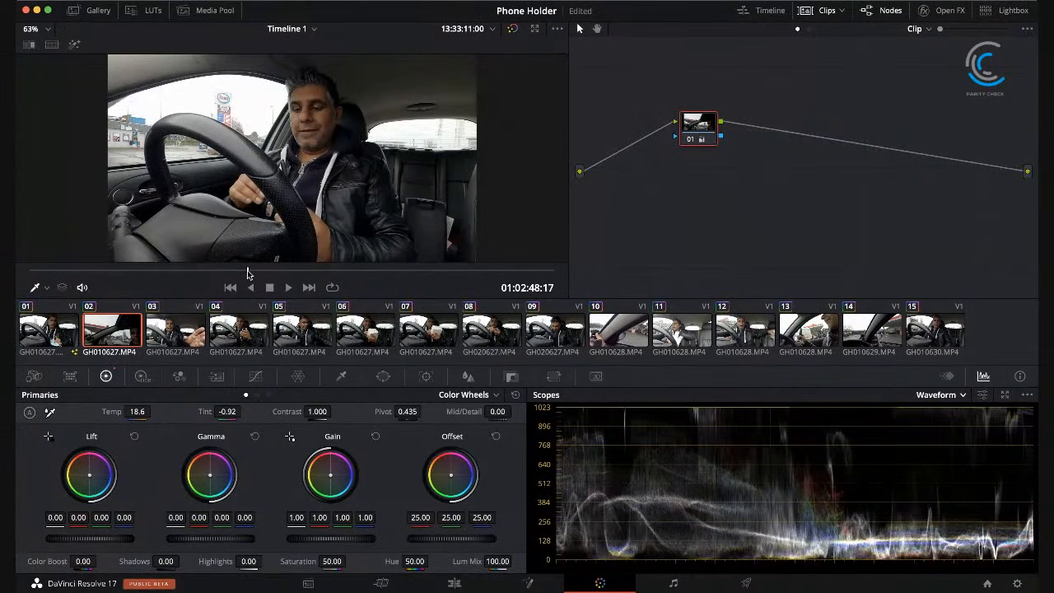
pyautogui.click(247, 272)
pyautogui.click(304, 272)
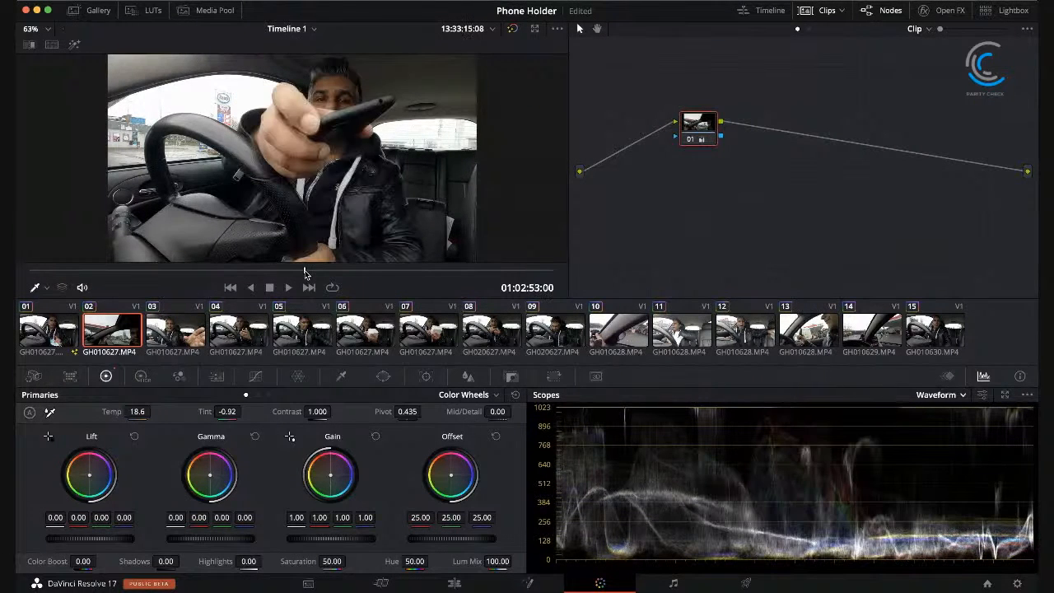
pyautogui.click(411, 272)
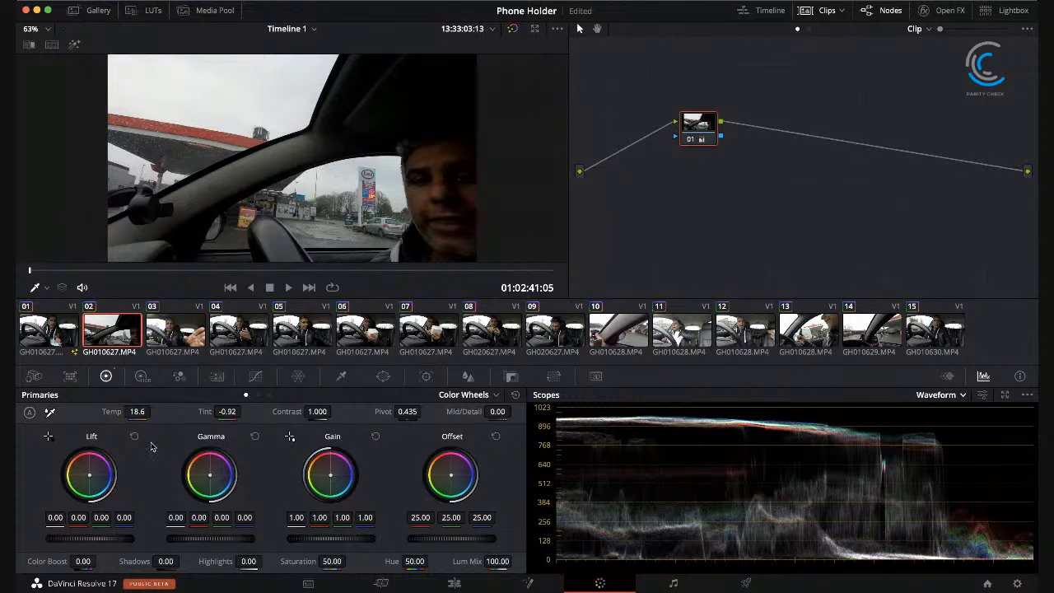
pyautogui.click(175, 331)
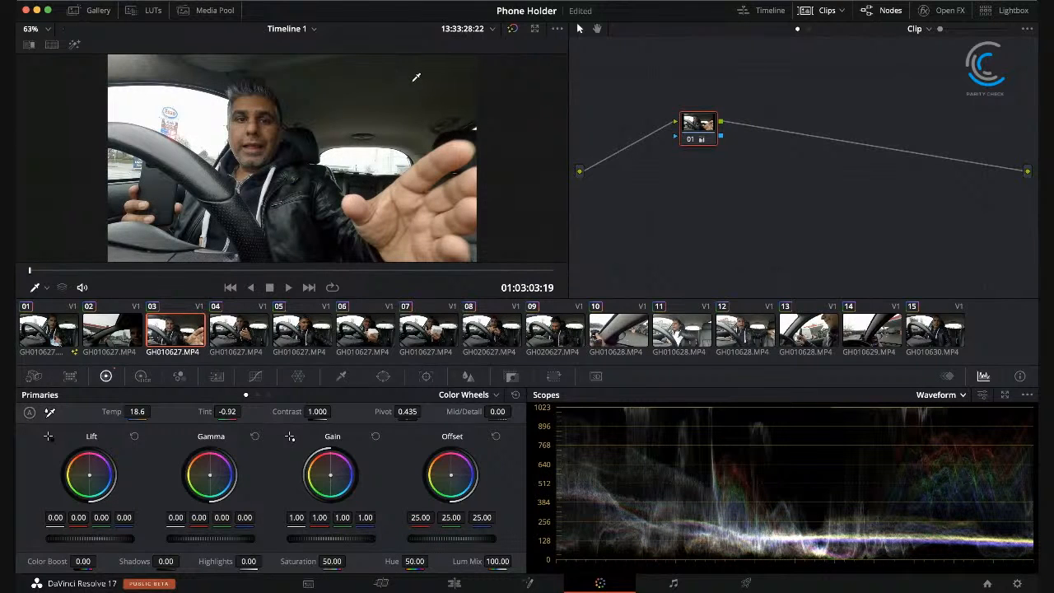
pyautogui.click(51, 341)
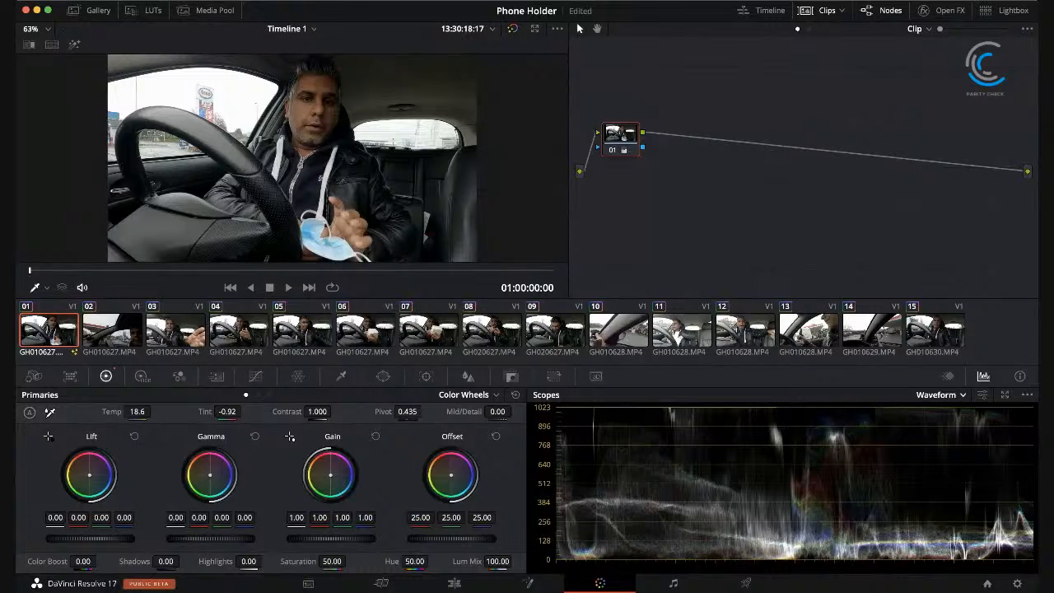
# Step: Open the Fairlight page, play the timeline audio and raise Audio 1's level to +2.4 dB
pyautogui.click(674, 583)
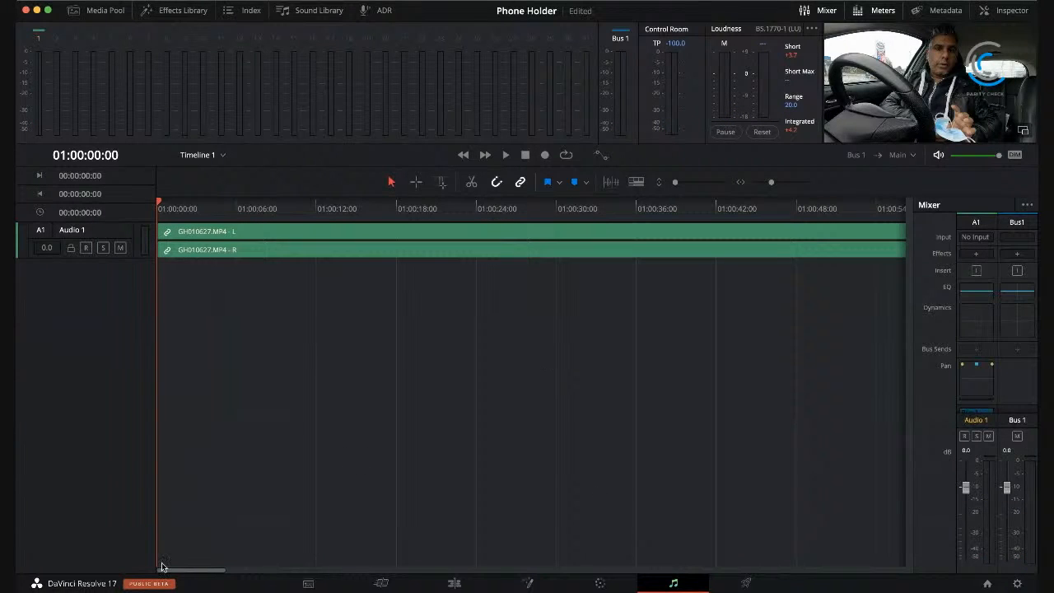
pyautogui.moveTo(201, 574); pyautogui.dragTo(169, 511)
pyautogui.click(507, 156)
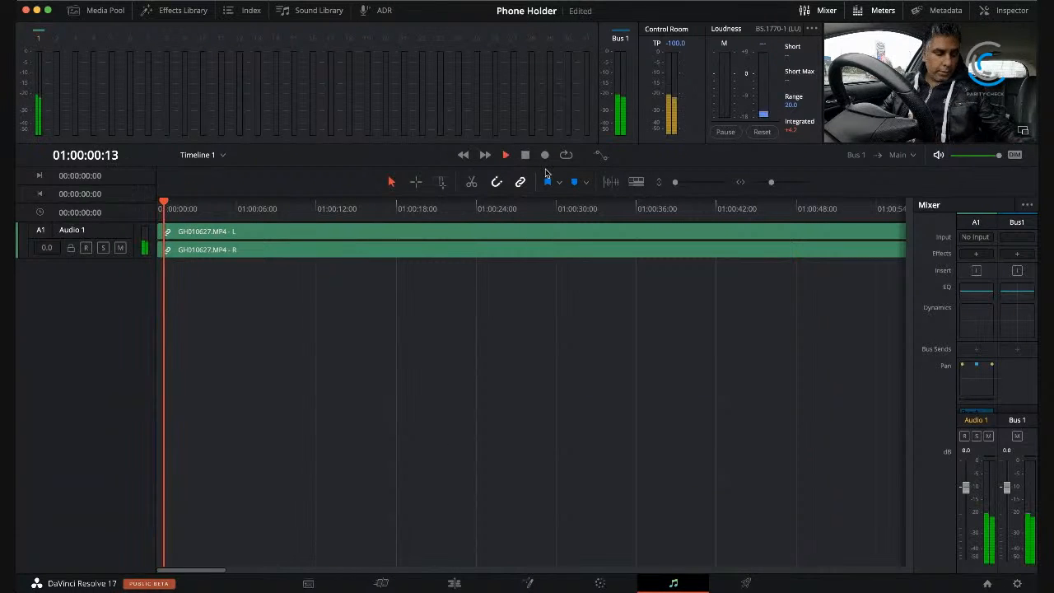
pyautogui.moveTo(968, 492); pyautogui.dragTo(967, 487)
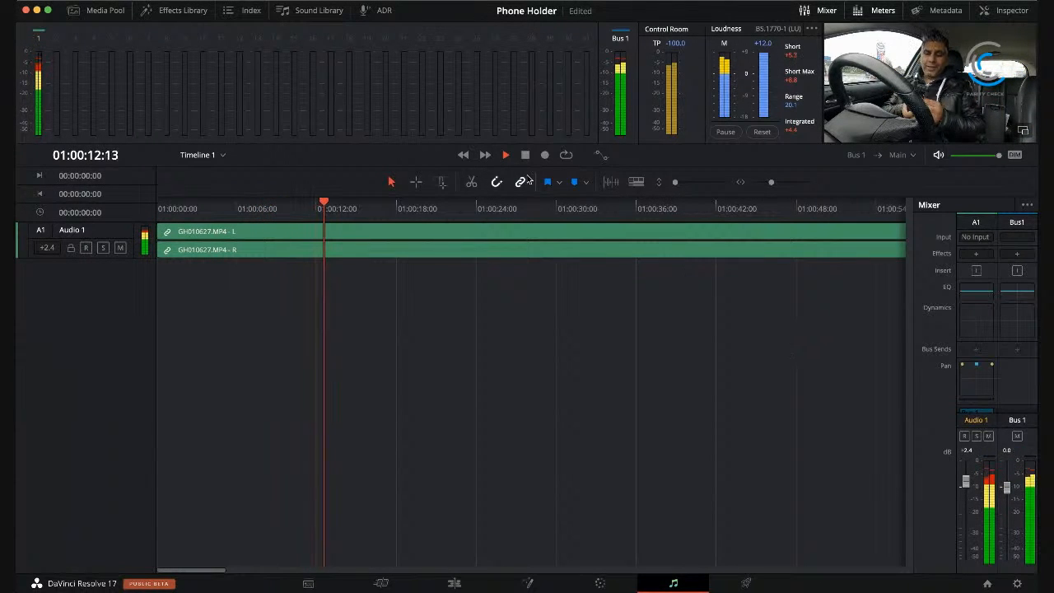
pyautogui.click(527, 156)
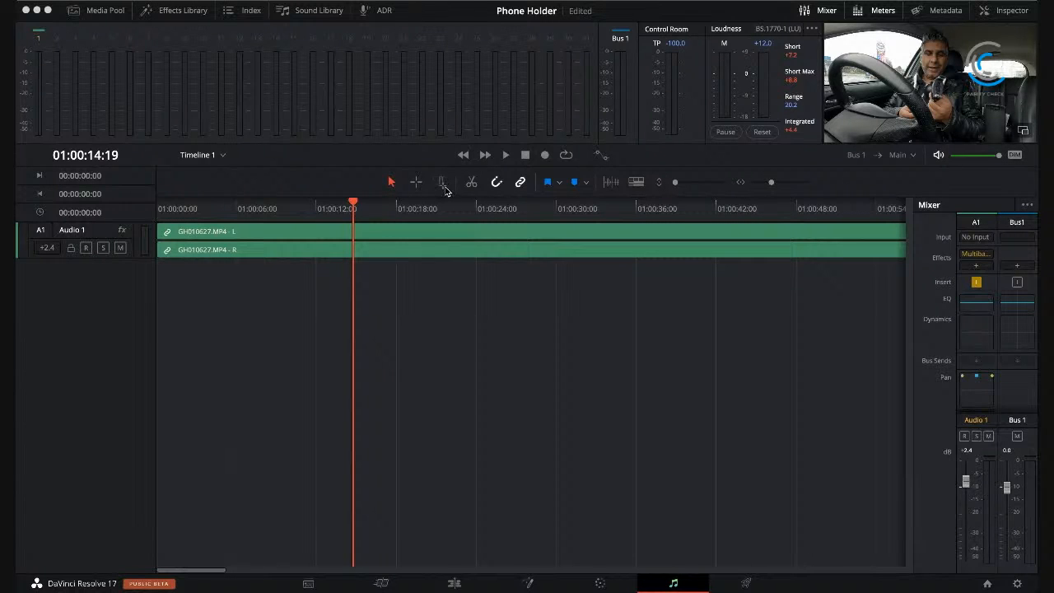
# Step: Play the timeline and remove the Dialogue, AUPara and LFE Filter effects from Audio 1
pyautogui.click(504, 155)
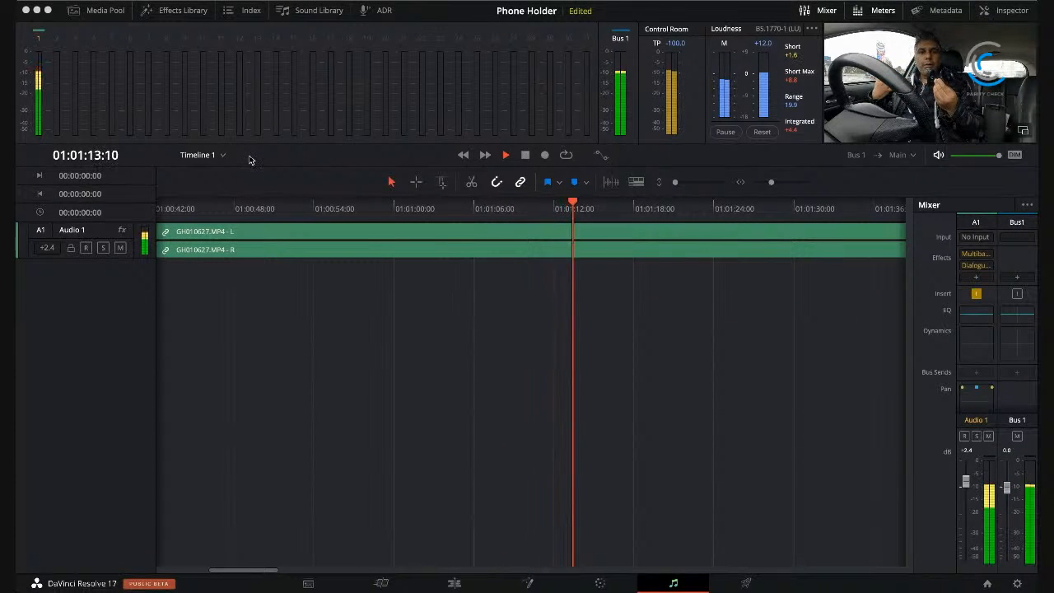
pyautogui.moveTo(986, 266)
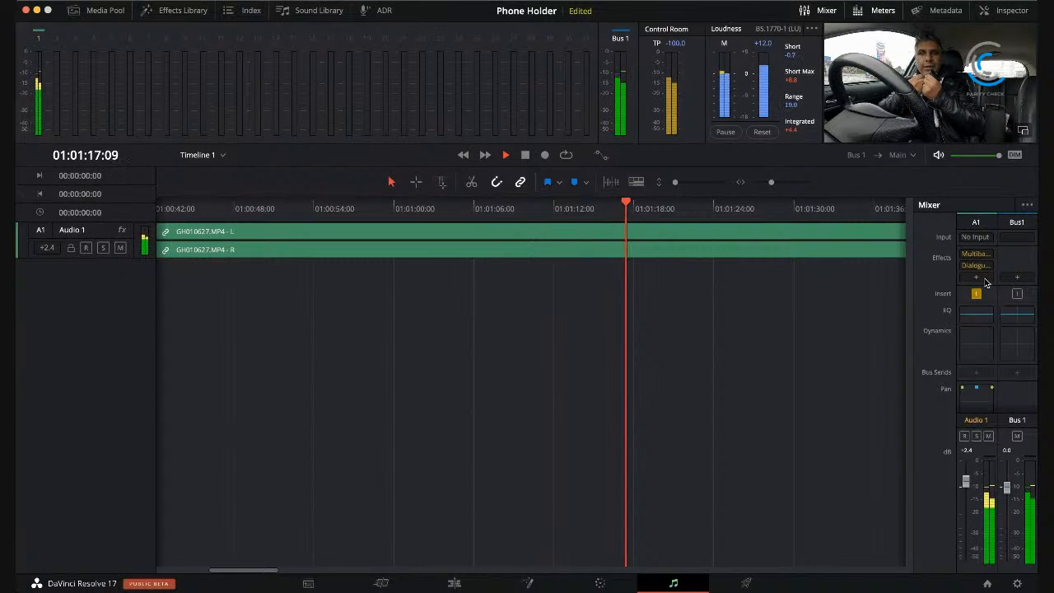
pyautogui.click(987, 266)
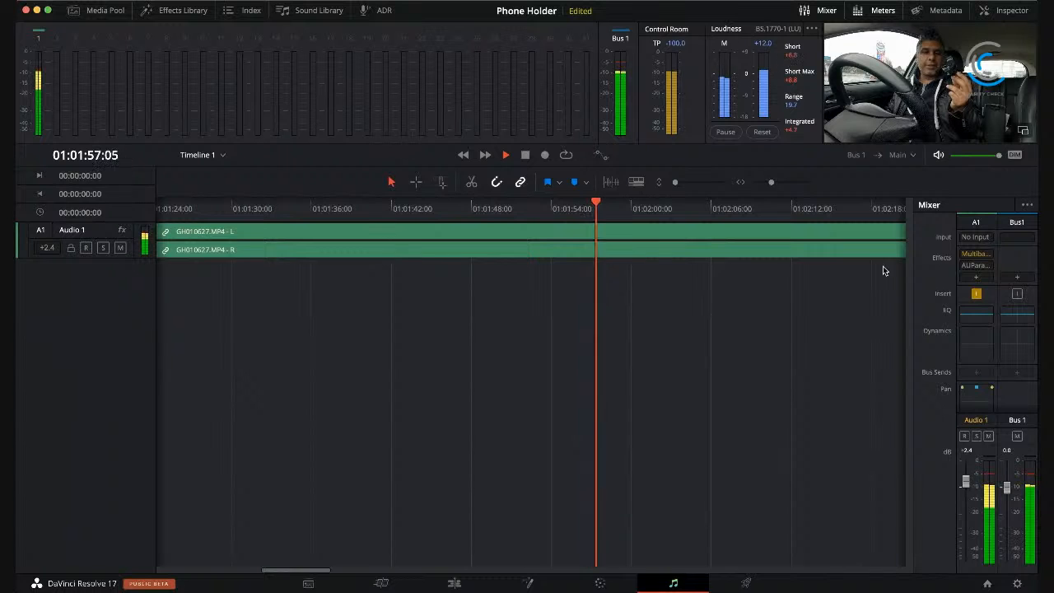
pyautogui.moveTo(988, 267)
pyautogui.click(988, 265)
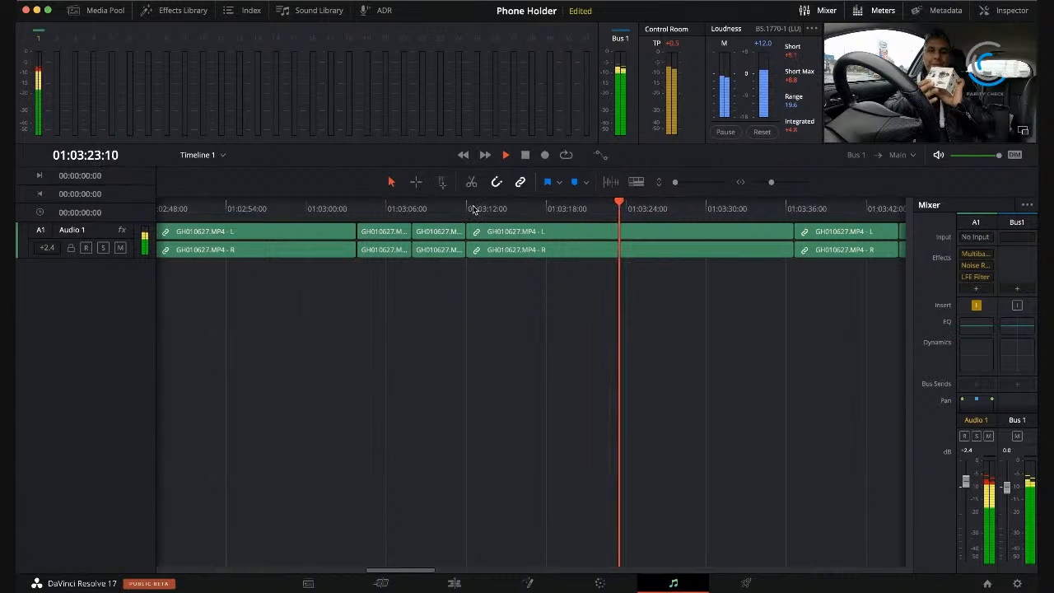
pyautogui.moveTo(980, 280)
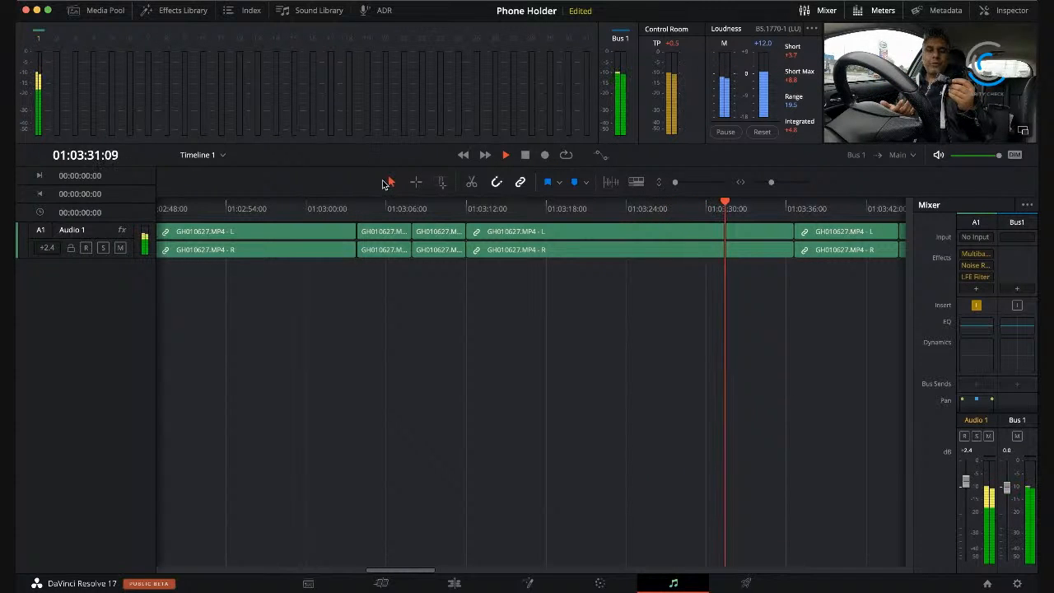
pyautogui.click(988, 280)
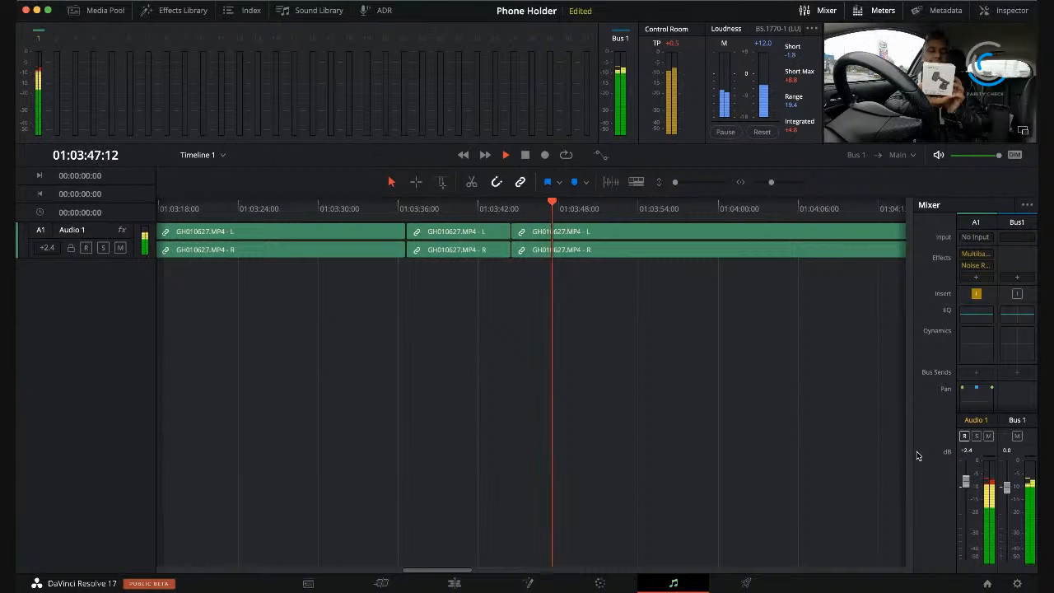
# Step: Test solo and mute on Audio 1 during playback and mute Bus 1
pyautogui.click(977, 436)
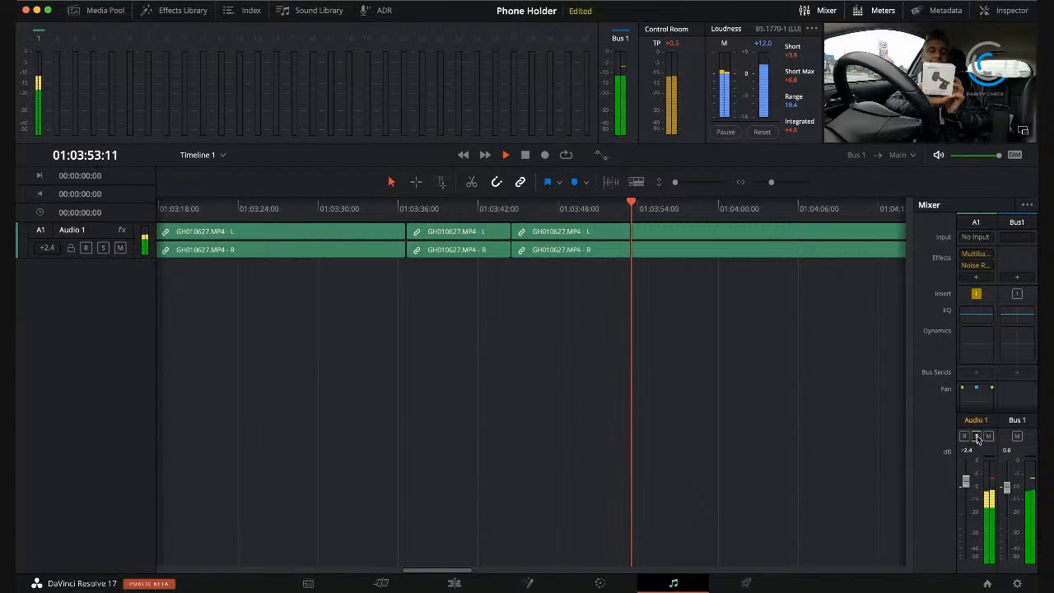
pyautogui.click(989, 436)
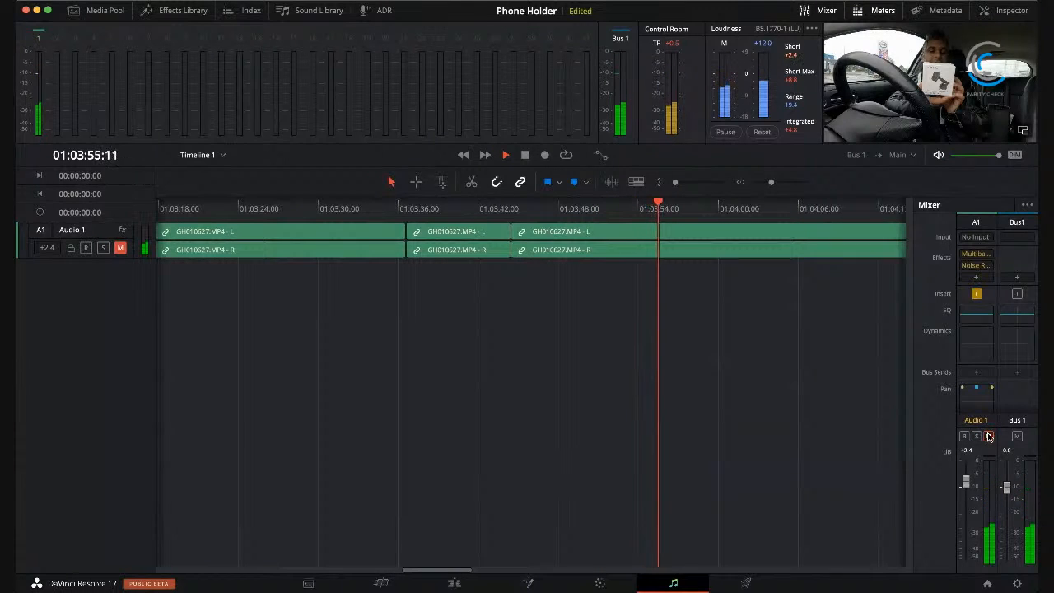
pyautogui.click(989, 437)
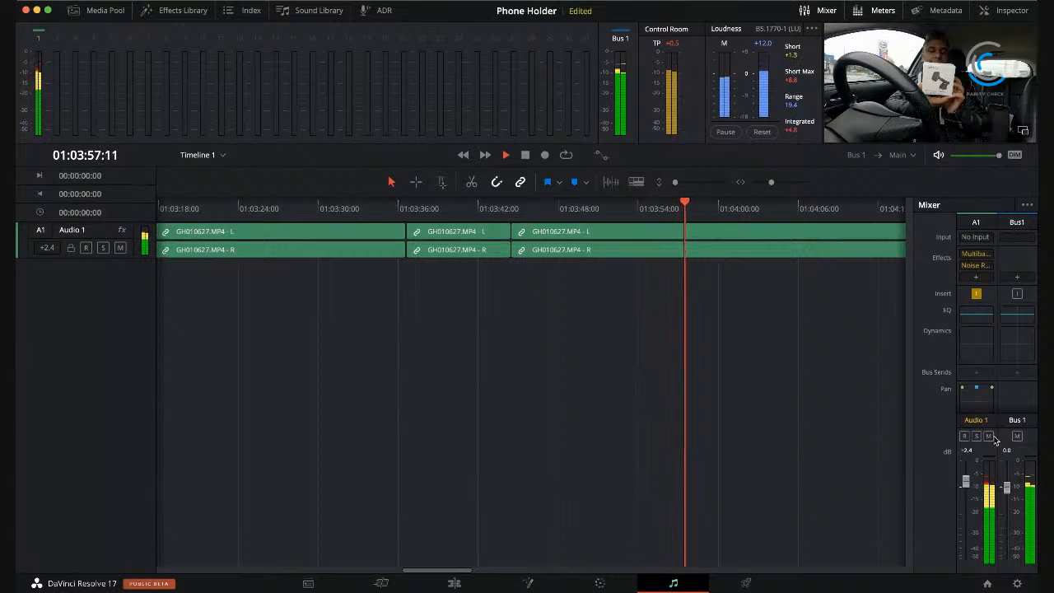
pyautogui.click(1017, 437)
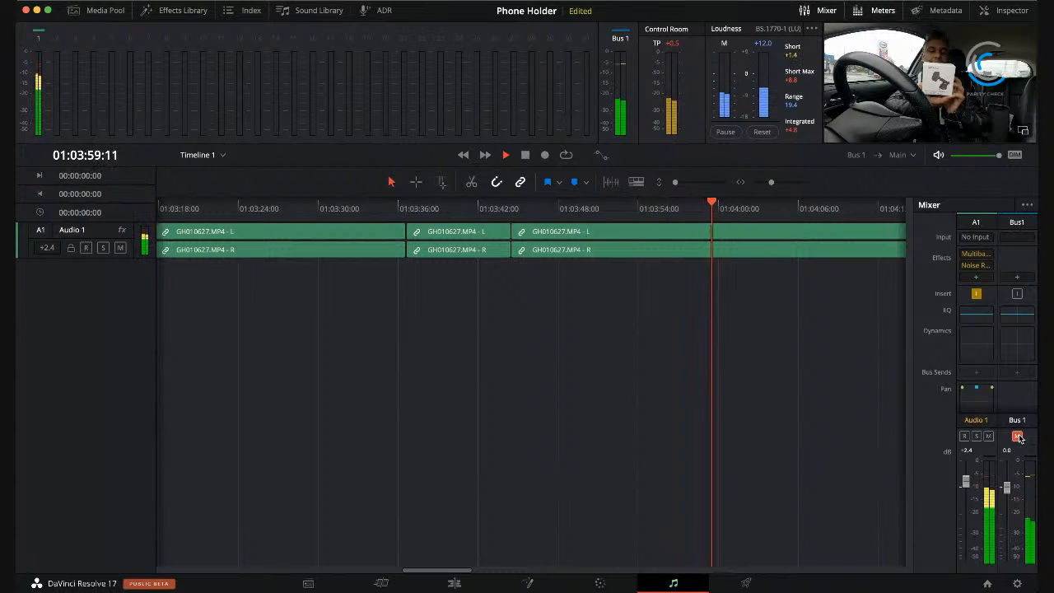
# Step: Unmute Bus 1 and raise its level to +3.7 dB
pyautogui.click(1018, 437)
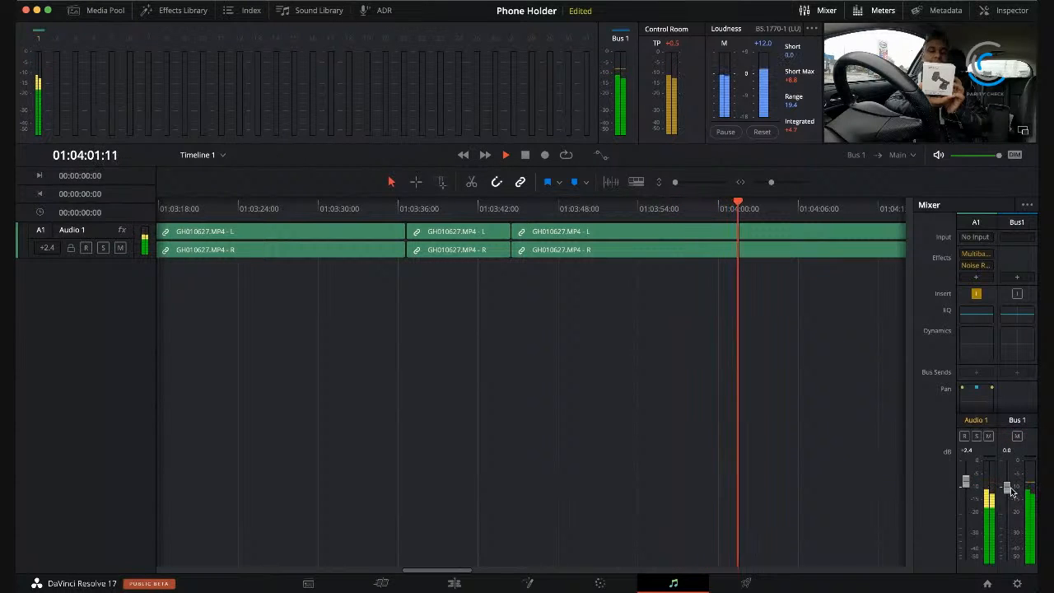
pyautogui.moveTo(1010, 490)
pyautogui.mouseDown()
pyautogui.moveTo(1006, 466)
pyautogui.moveTo(1009, 479)
pyautogui.mouseUp()
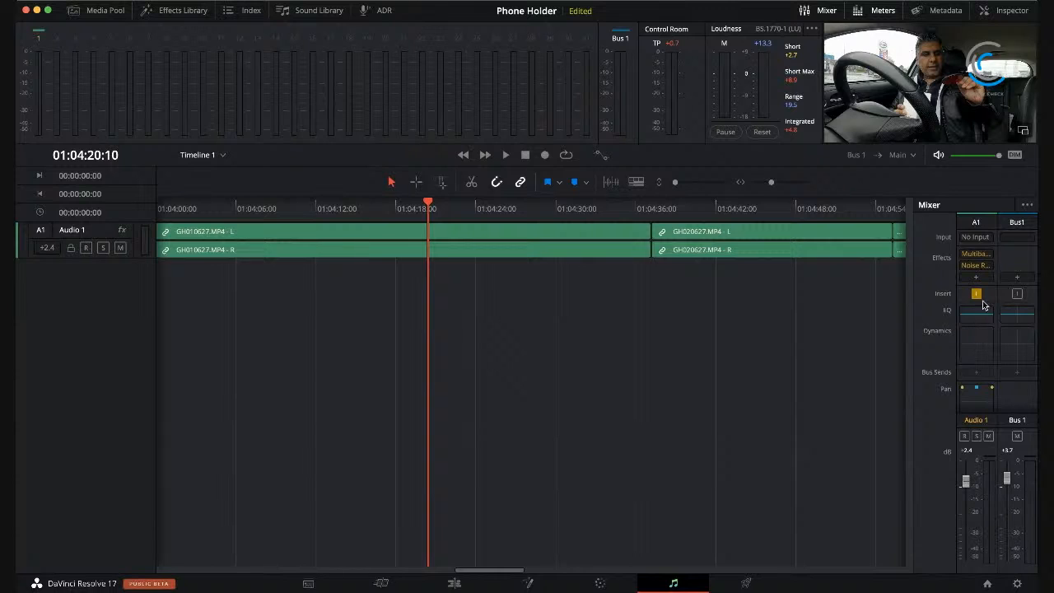
# Step: Add the AULowpass and AUHipass effects to Audio 1 and play the timeline to hear them
pyautogui.moveTo(982, 270)
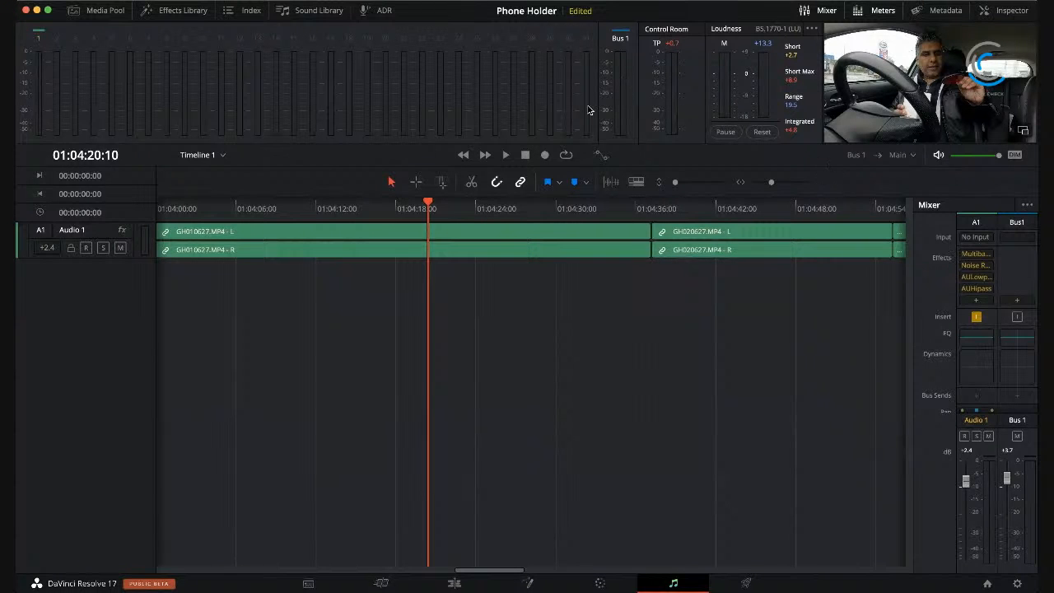
pyautogui.click(506, 156)
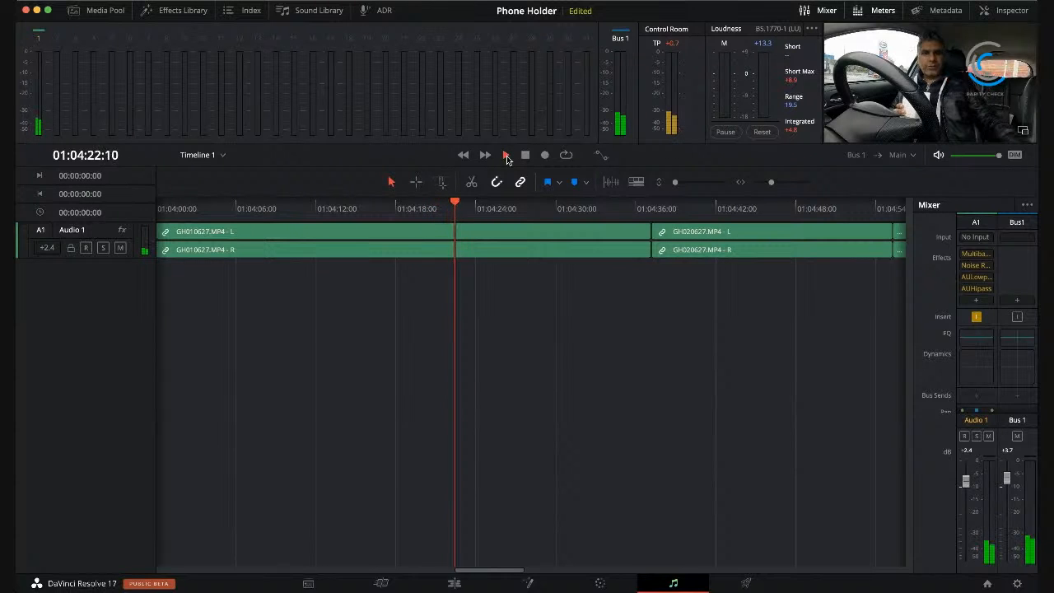
pyautogui.moveTo(980, 281)
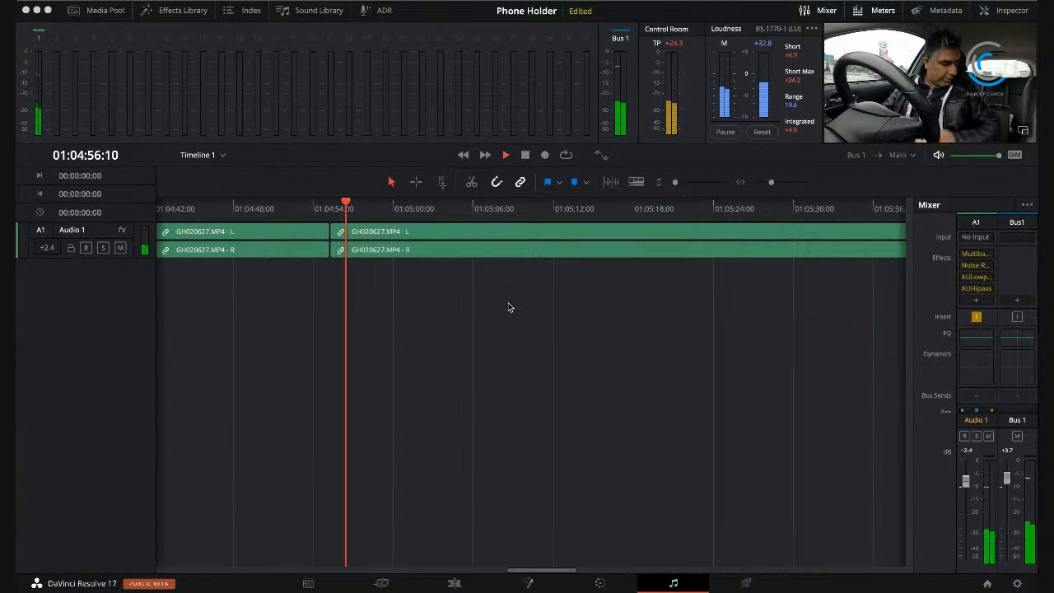
pyautogui.press('space')
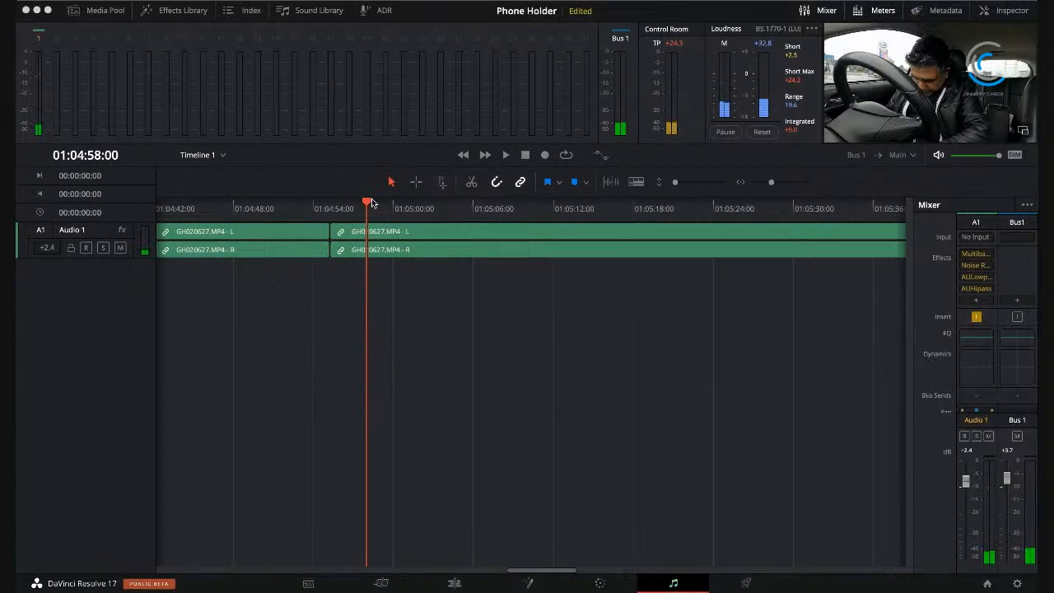
# Step: Remove the AULowpass and AUHipass effects from Audio 1
pyautogui.click(989, 290)
pyautogui.click(988, 300)
pyautogui.click(989, 279)
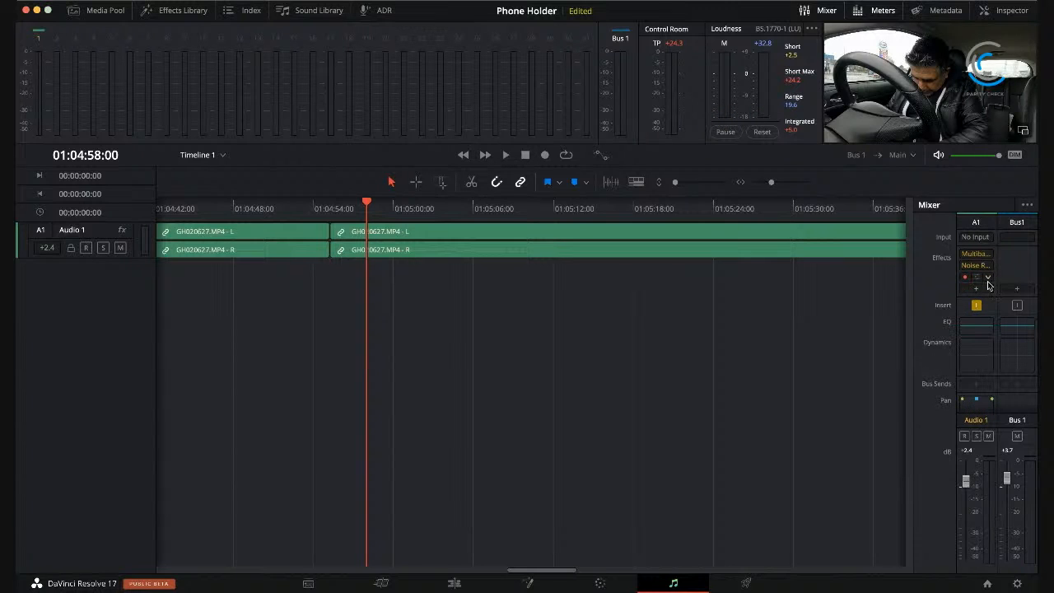
pyautogui.click(986, 288)
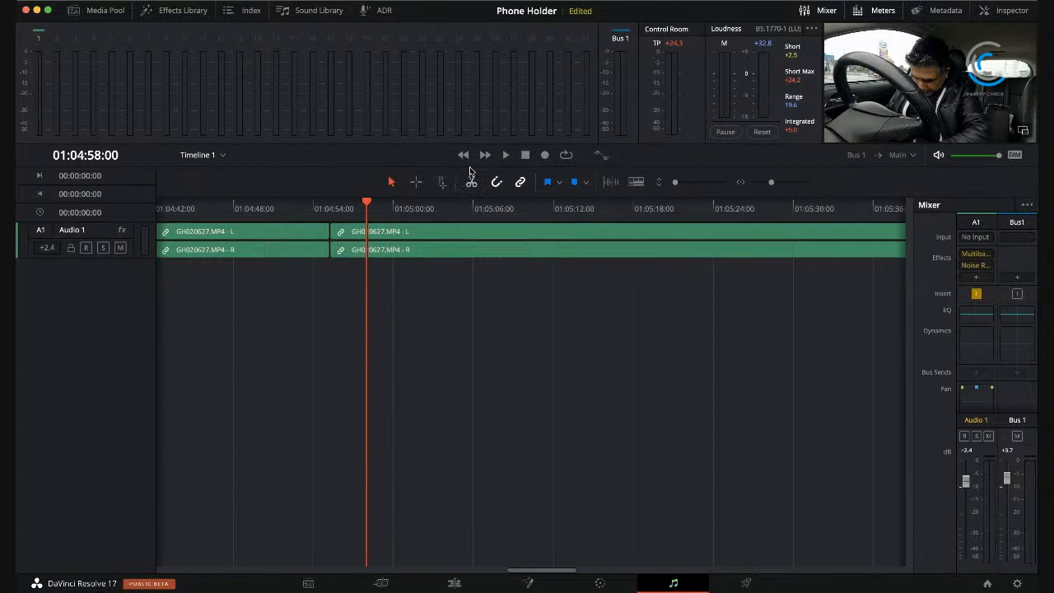
# Step: Play a few seconds of the timeline with the remaining Audio 1 effects and save the project
pyautogui.click(507, 156)
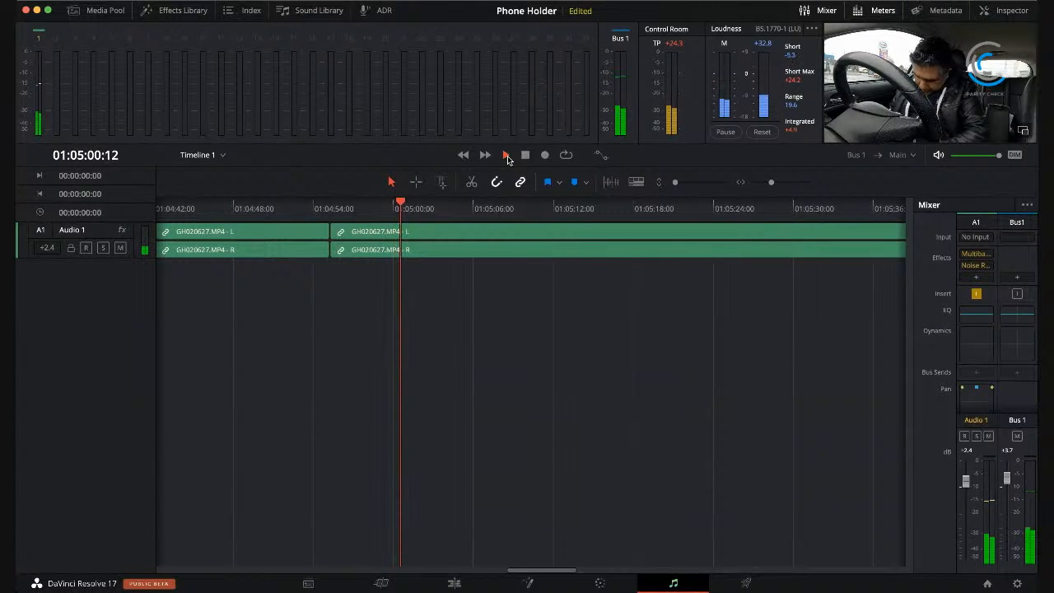
pyautogui.click(526, 158)
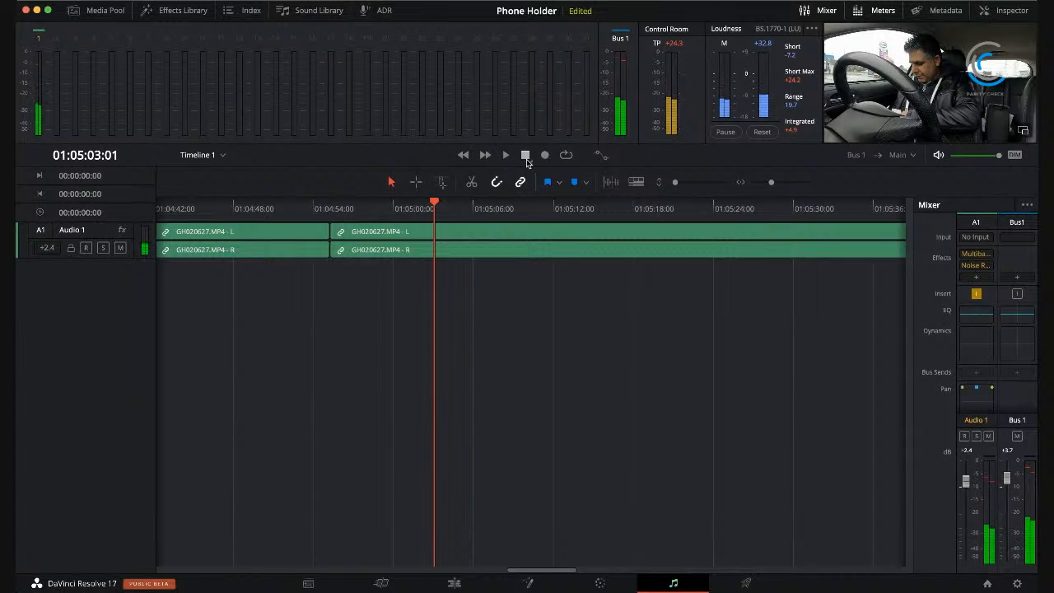
pyautogui.press('super+s')
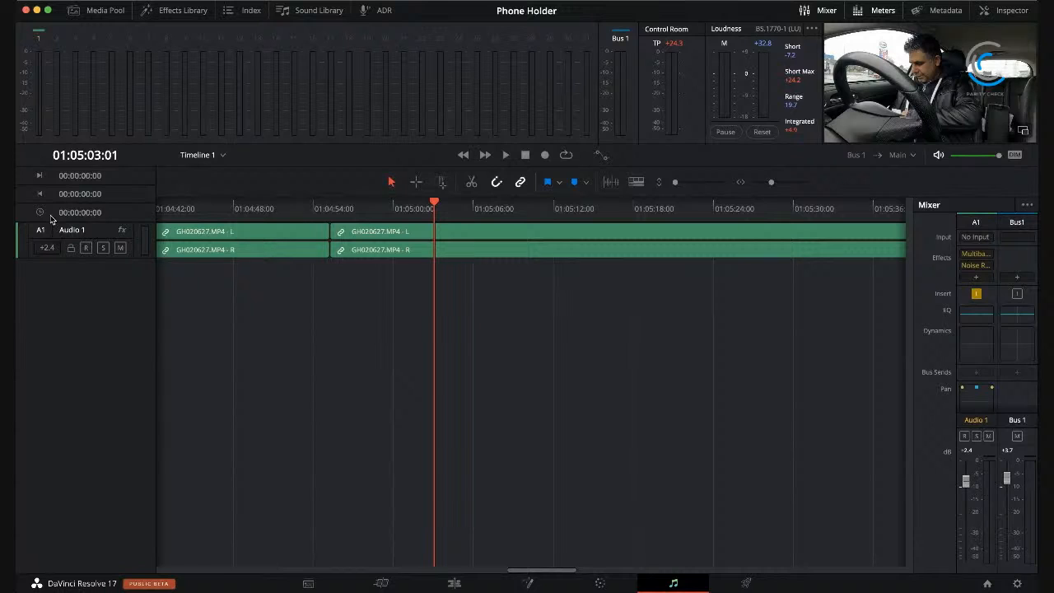
# Step: Select the Audio 1 track and return the playhead to the timeline start at 01:00:00:00
pyautogui.click(104, 234)
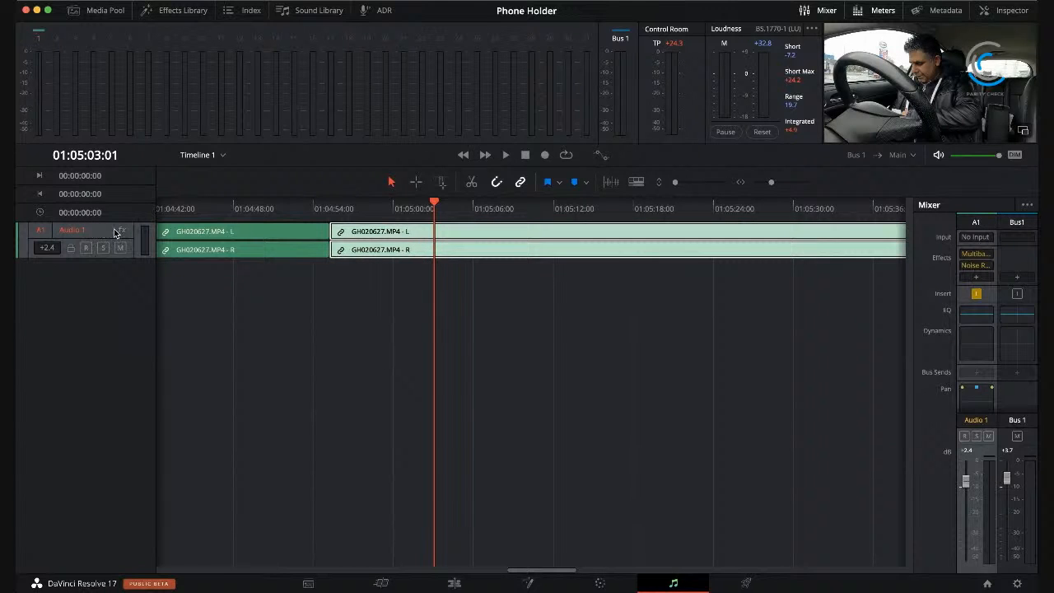
pyautogui.click(119, 233)
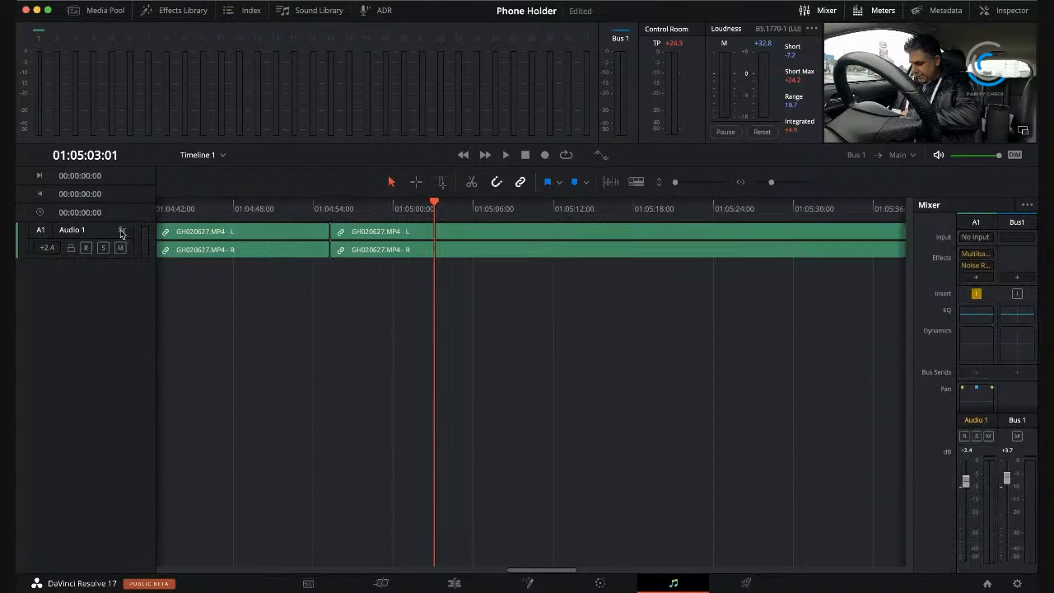
pyautogui.click(190, 243)
pyautogui.moveTo(220, 211); pyautogui.dragTo(16, 194)
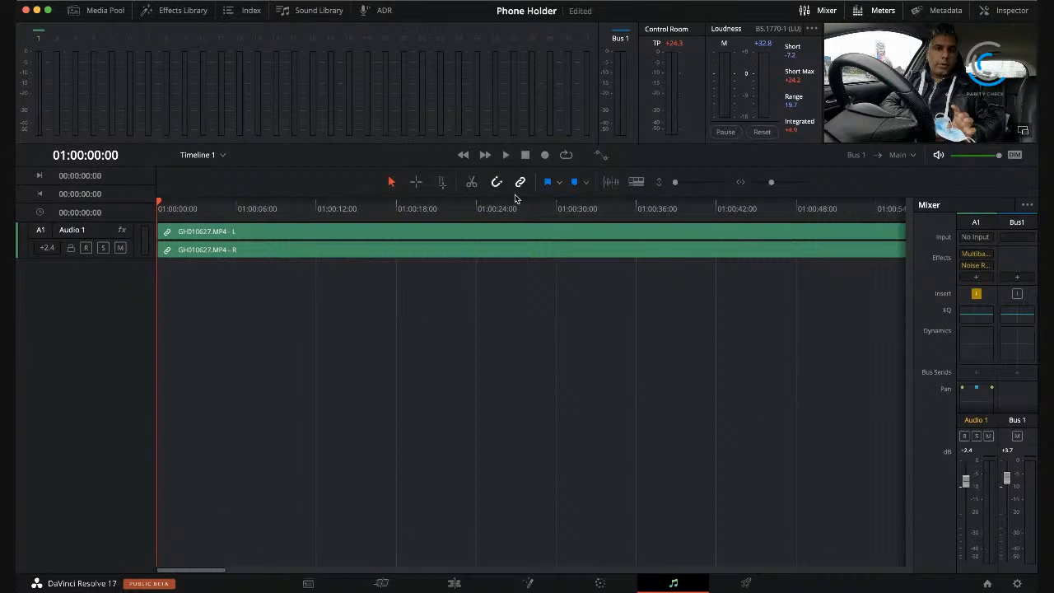
# Step: Hide and restore the Mixer and Meters, and examine the clip metadata of GH020627.MP4 before closing it
pyautogui.click(826, 11)
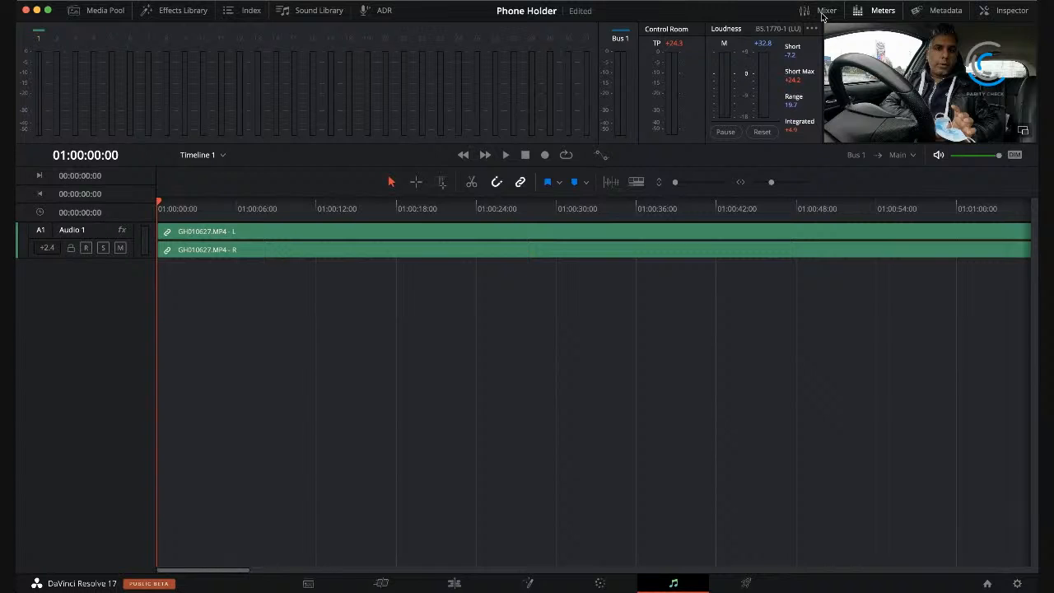
pyautogui.click(826, 12)
pyautogui.click(883, 11)
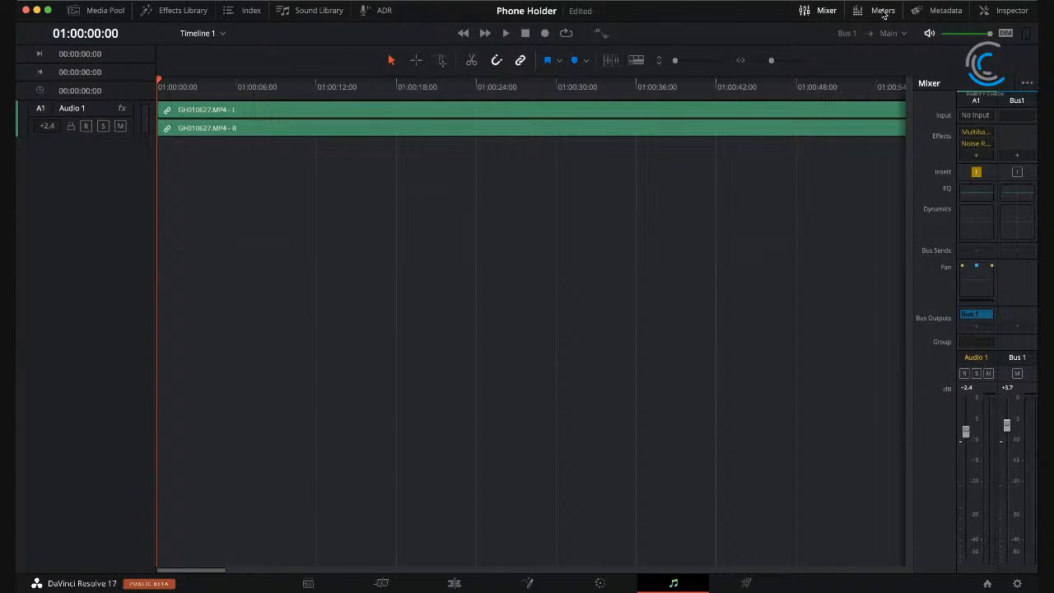
pyautogui.click(883, 12)
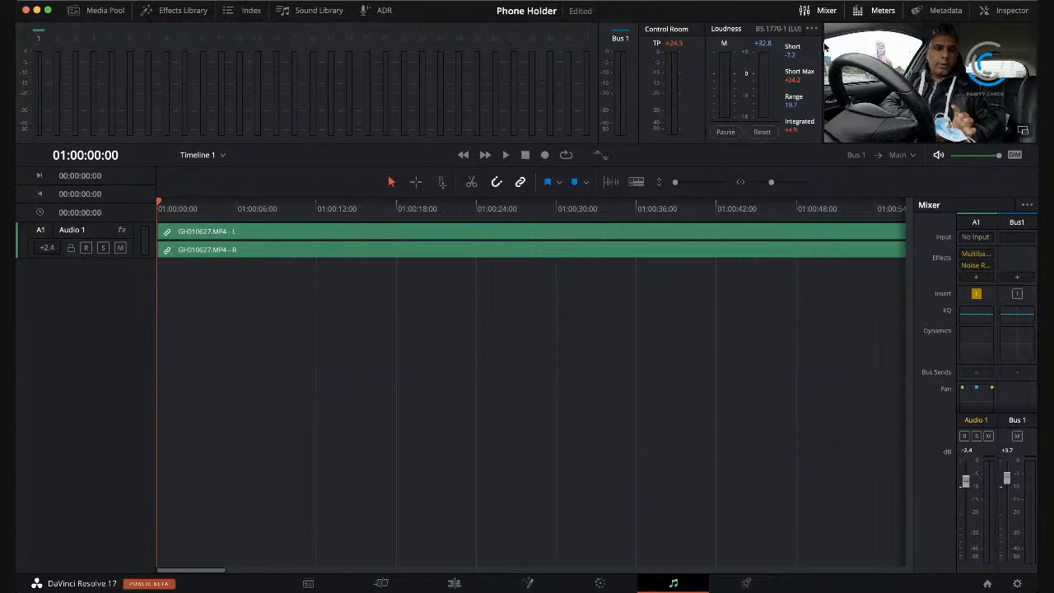
pyautogui.click(936, 12)
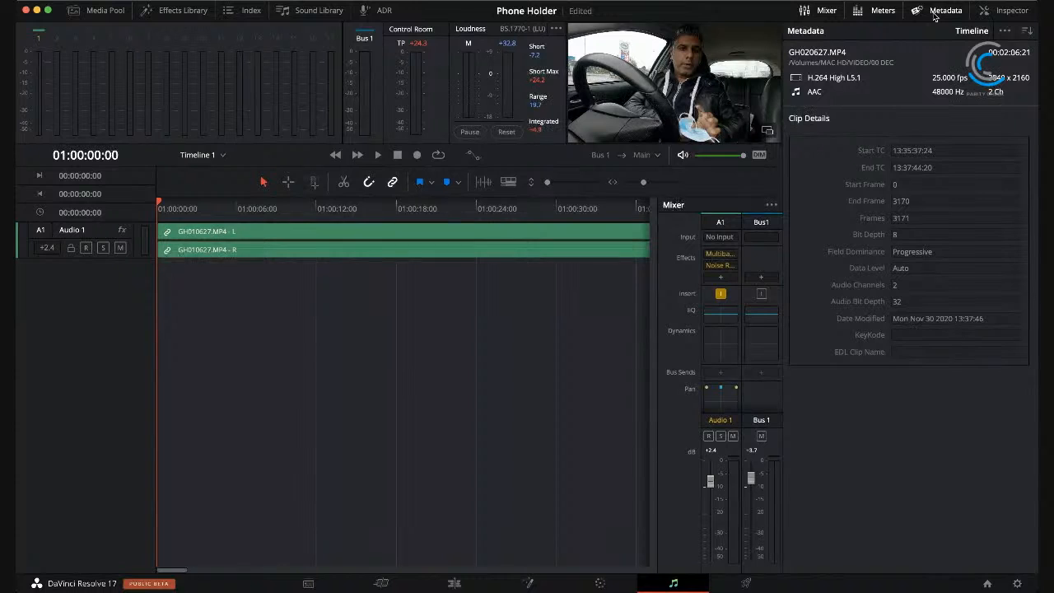
pyautogui.click(936, 12)
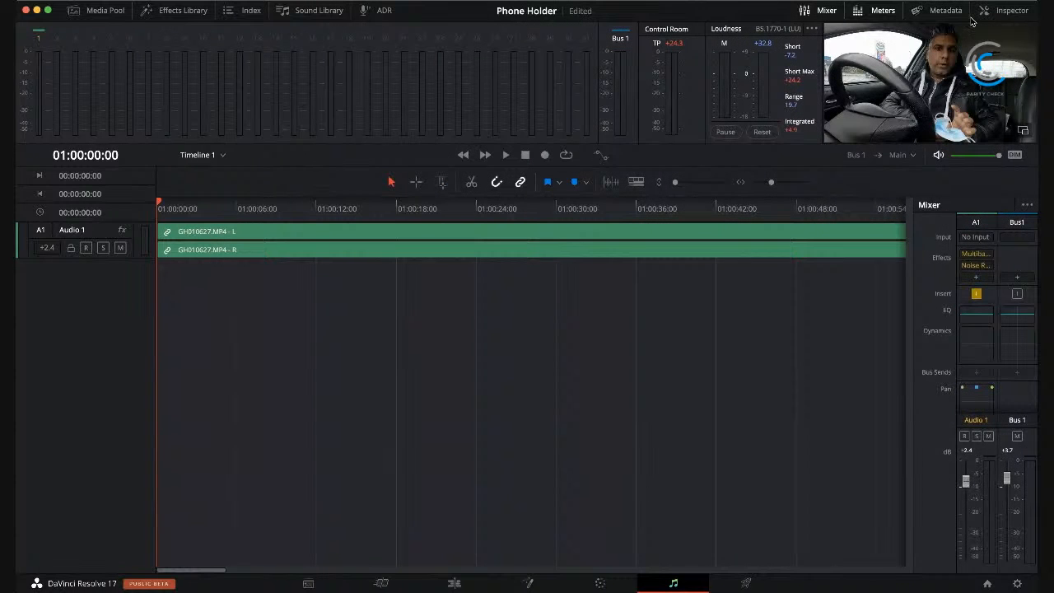
# Step: Play the timeline, enable the Equalizer of GH020627.MP4 and set Band 2 to 430 Hz with a gain of -7.3 dB
pyautogui.click(1010, 11)
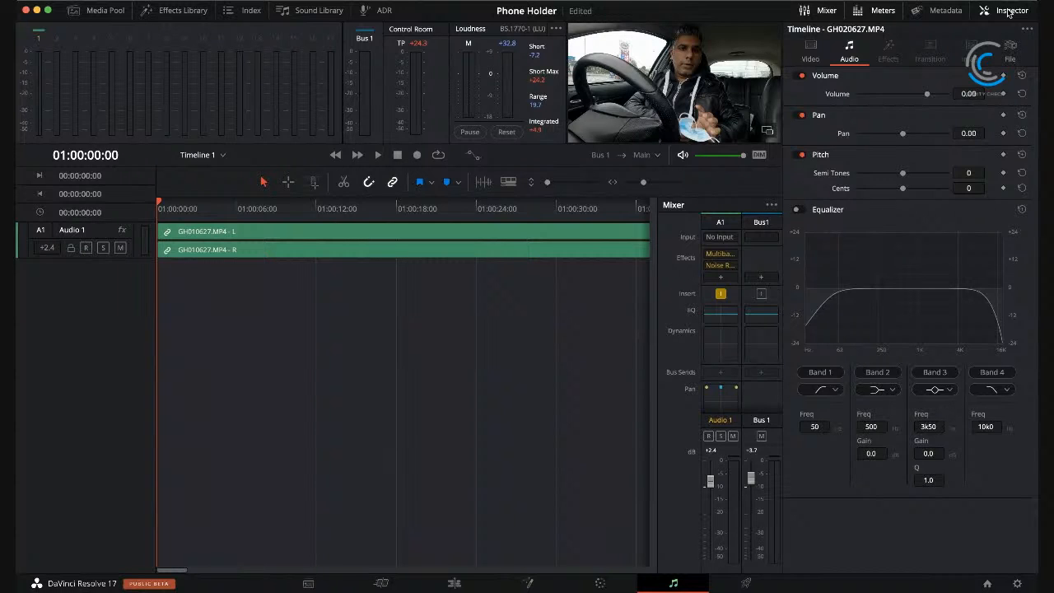
pyautogui.click(378, 155)
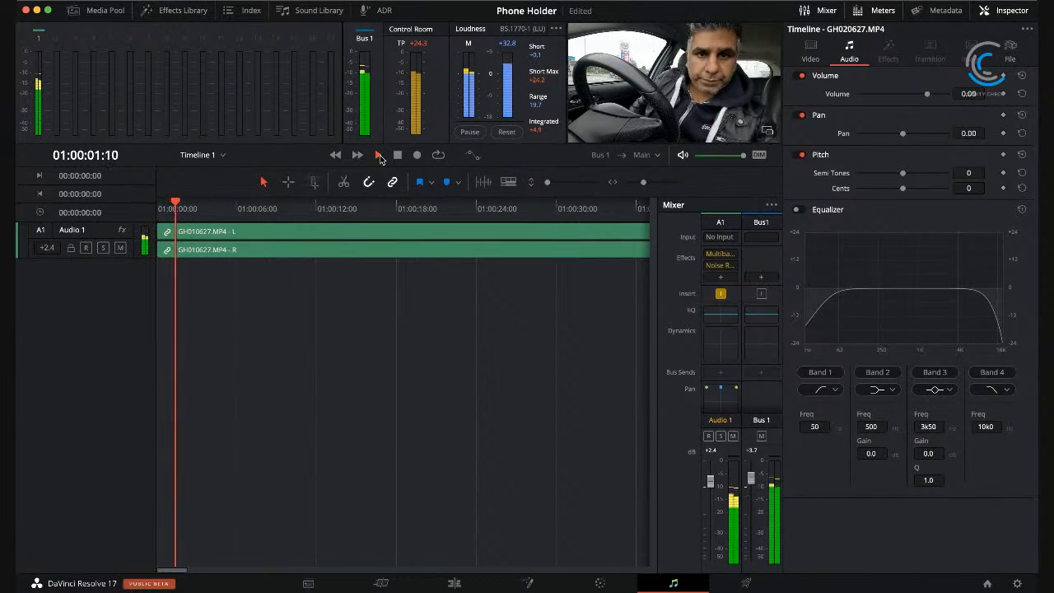
pyautogui.click(798, 210)
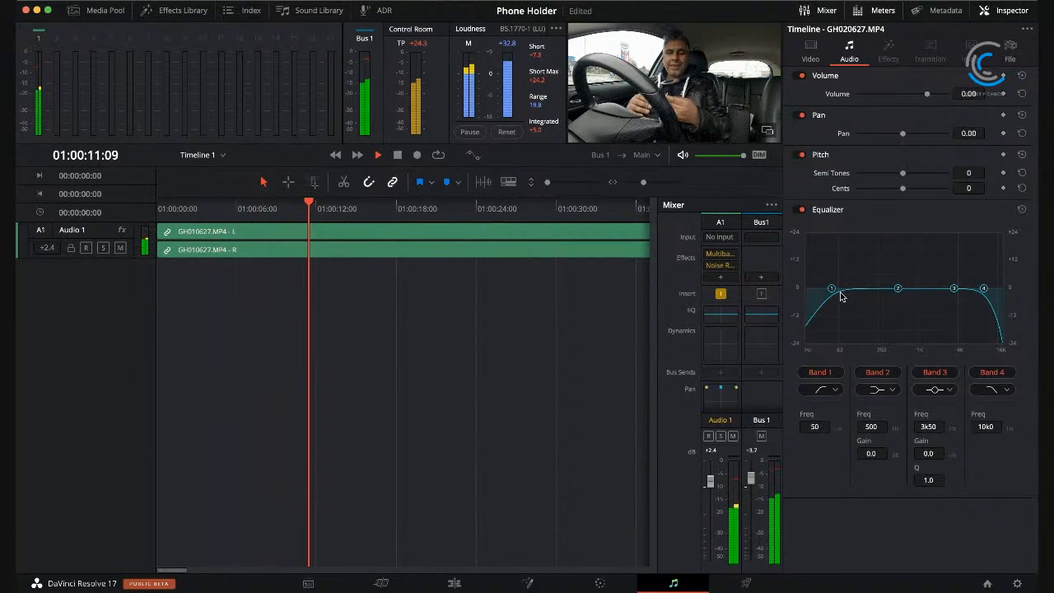
pyautogui.moveTo(898, 291)
pyautogui.mouseDown()
pyautogui.moveTo(869, 264)
pyautogui.moveTo(892, 332)
pyautogui.moveTo(890, 306)
pyautogui.mouseUp()
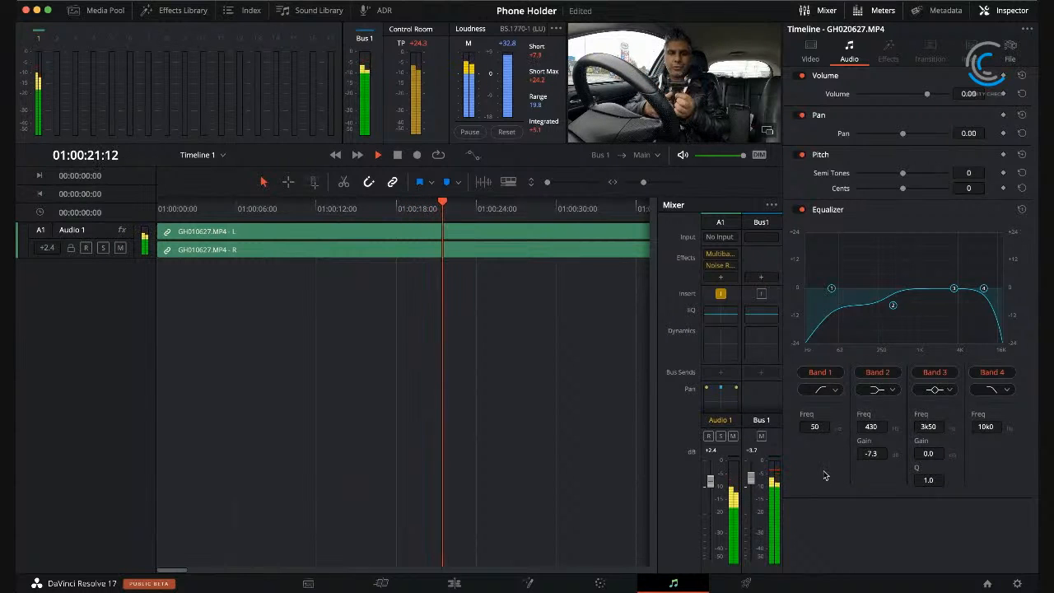
# Step: Compare the sound with the clip's Equalizer on and off, reset its bands and leave it disabled
pyautogui.click(801, 210)
pyautogui.click(802, 210)
pyautogui.click(1022, 210)
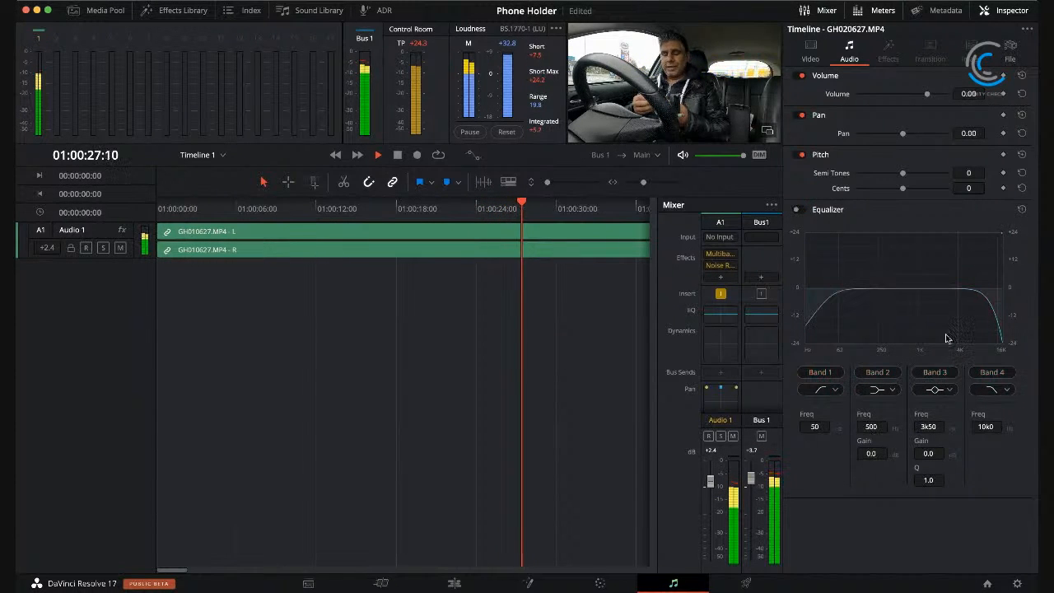
pyautogui.click(802, 210)
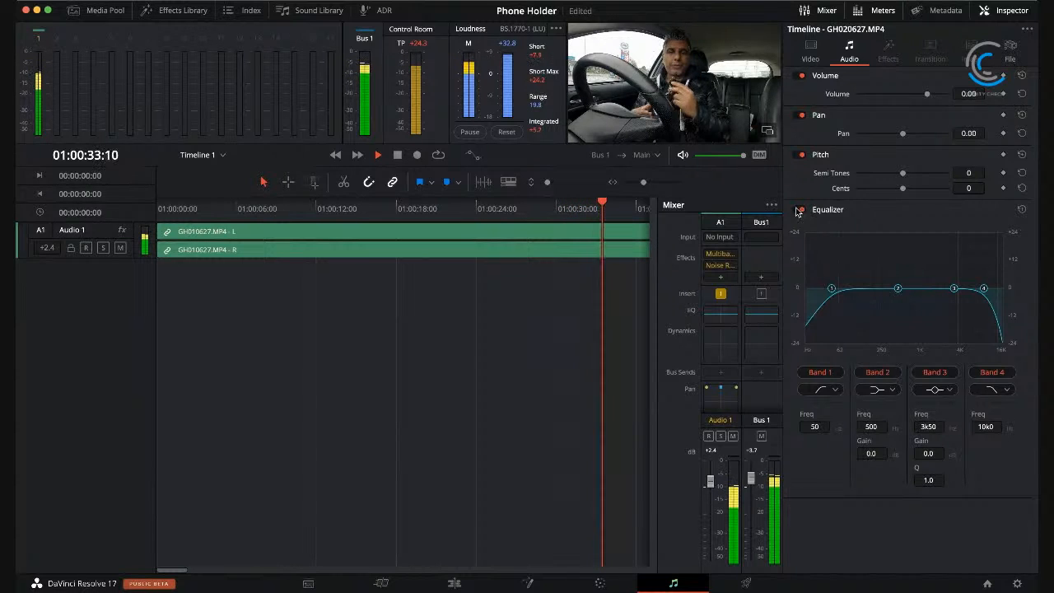
pyautogui.click(799, 211)
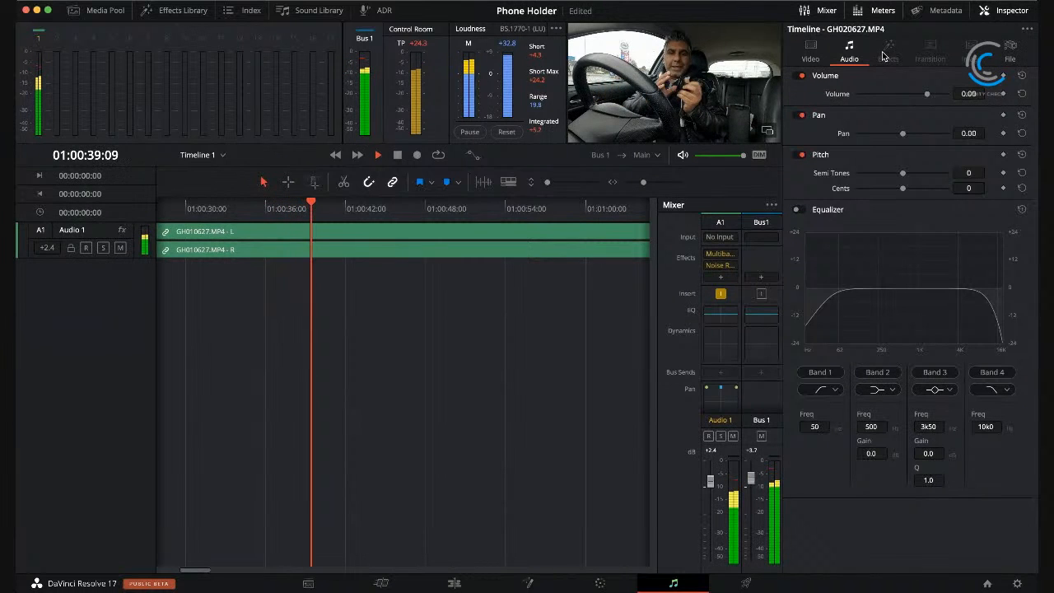
# Step: Look through the clip's video and audio properties, close them and stop playback
pyautogui.click(813, 54)
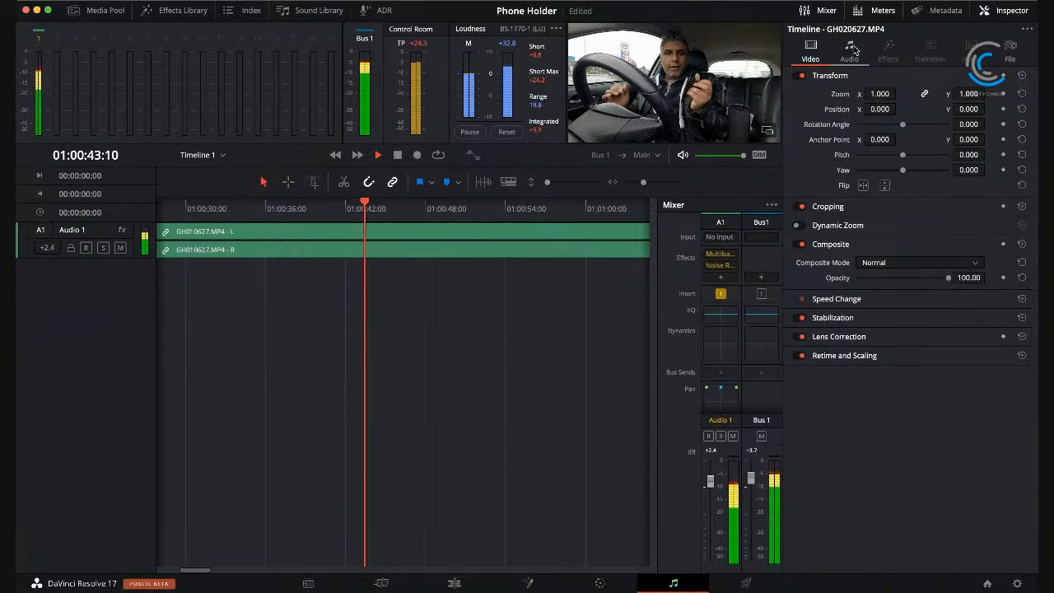
pyautogui.click(850, 51)
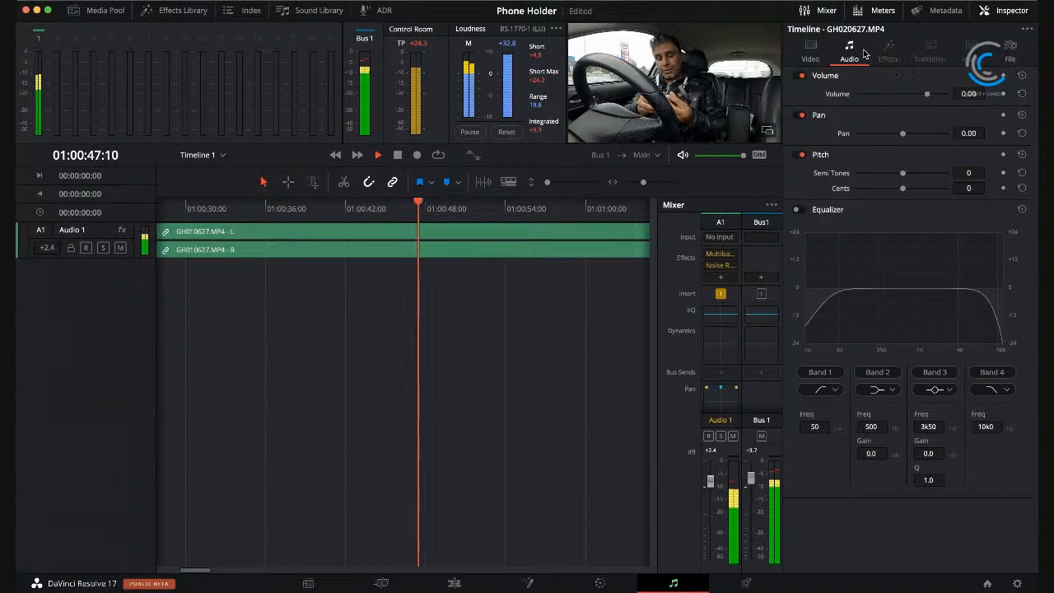
pyautogui.click(997, 11)
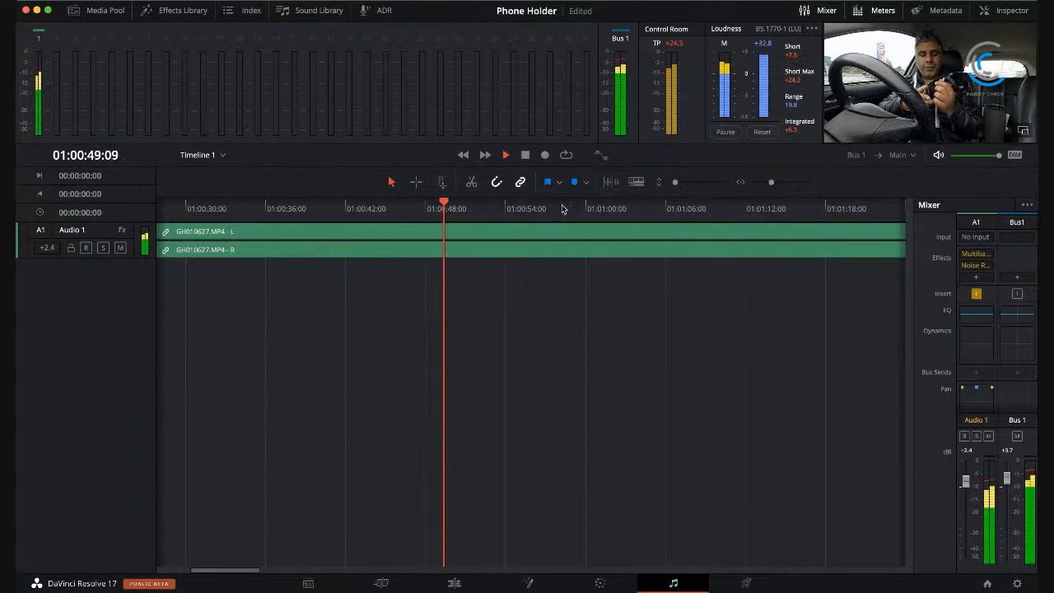
pyautogui.click(526, 155)
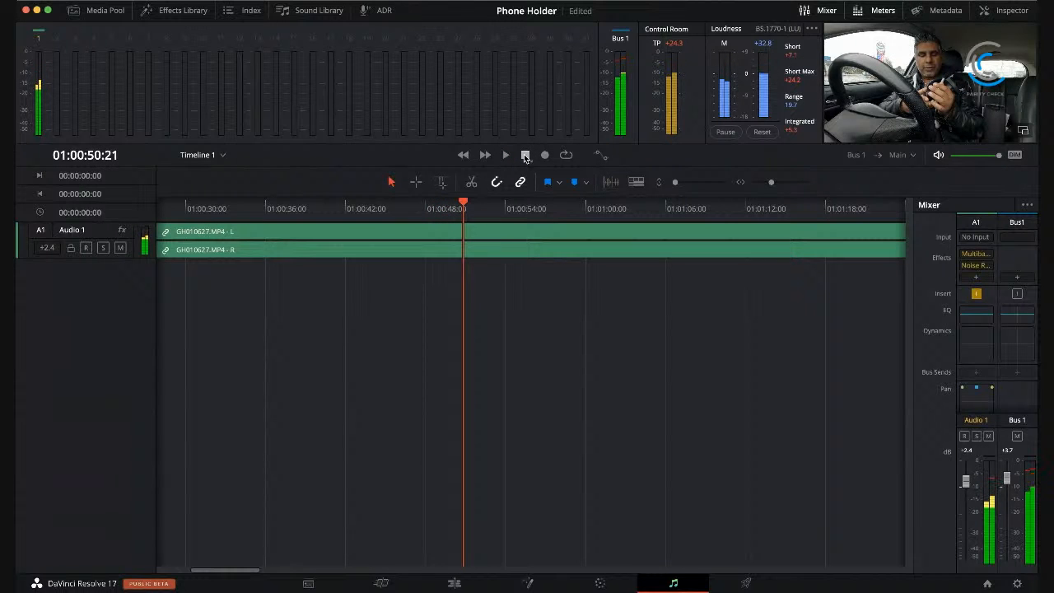
# Step: On the Deliver page, return the playhead to the timeline start and set the export resolution to 3840 x 2160 Ultra HD
pyautogui.click(746, 583)
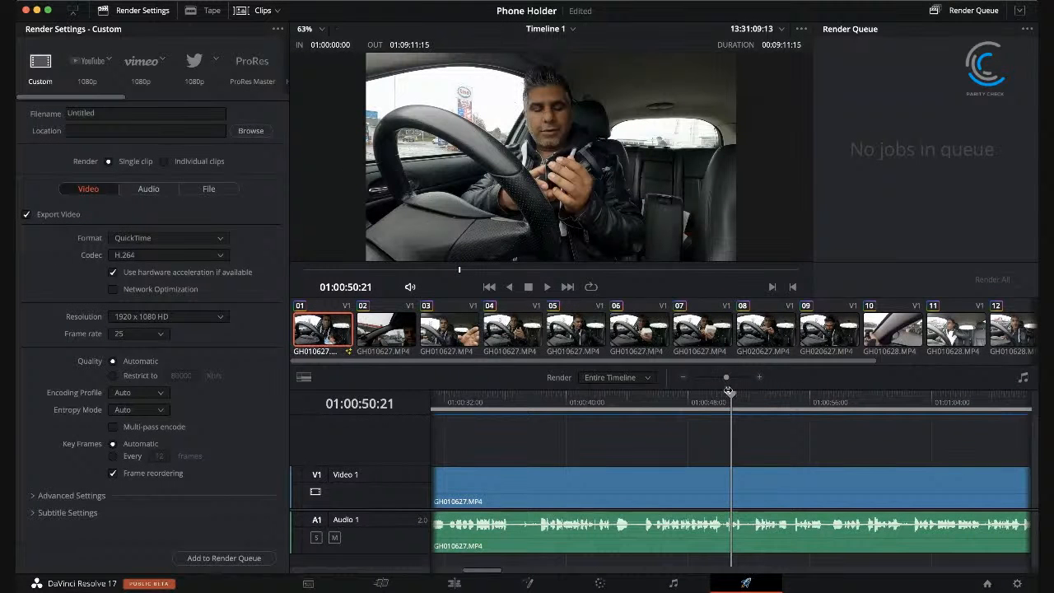
pyautogui.moveTo(732, 395); pyautogui.dragTo(272, 393)
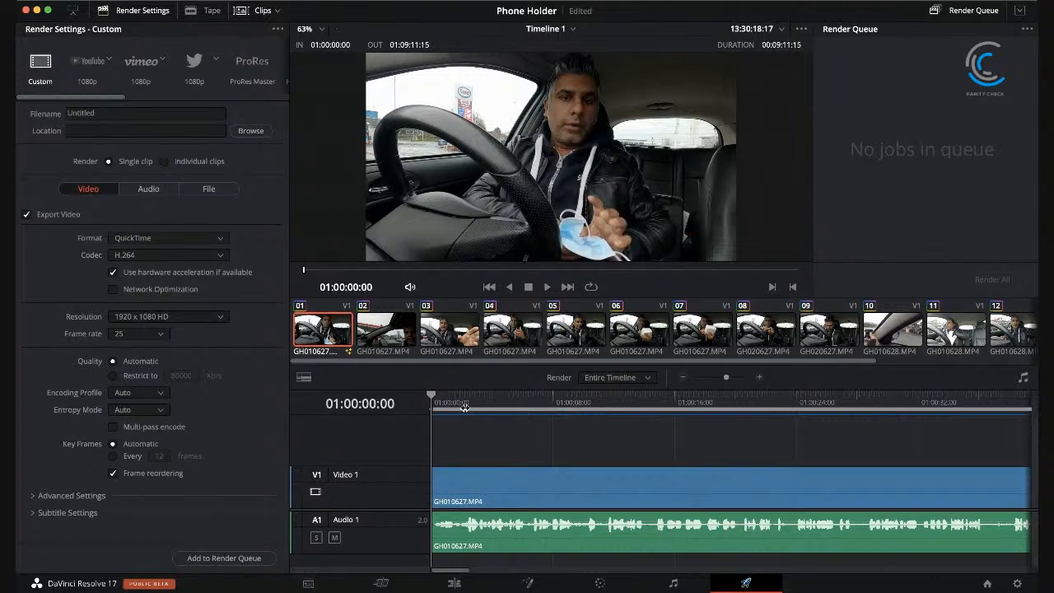
pyautogui.moveTo(441, 393)
pyautogui.mouseDown()
pyautogui.moveTo(552, 397)
pyautogui.moveTo(431, 398)
pyautogui.mouseUp()
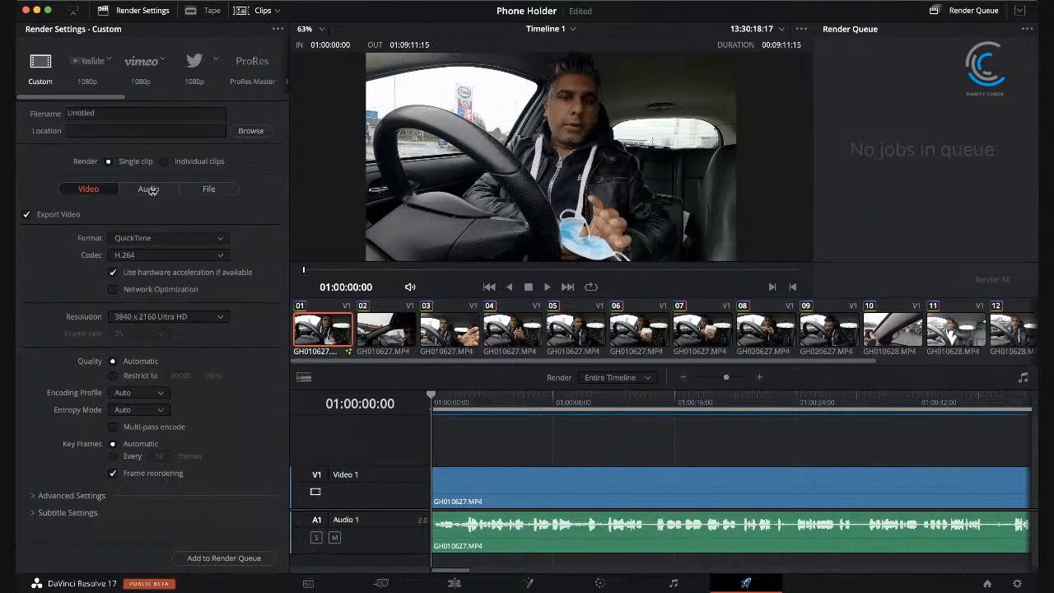
# Step: Name the output file App2Phone Smartphone Holder
pyautogui.click(167, 113)
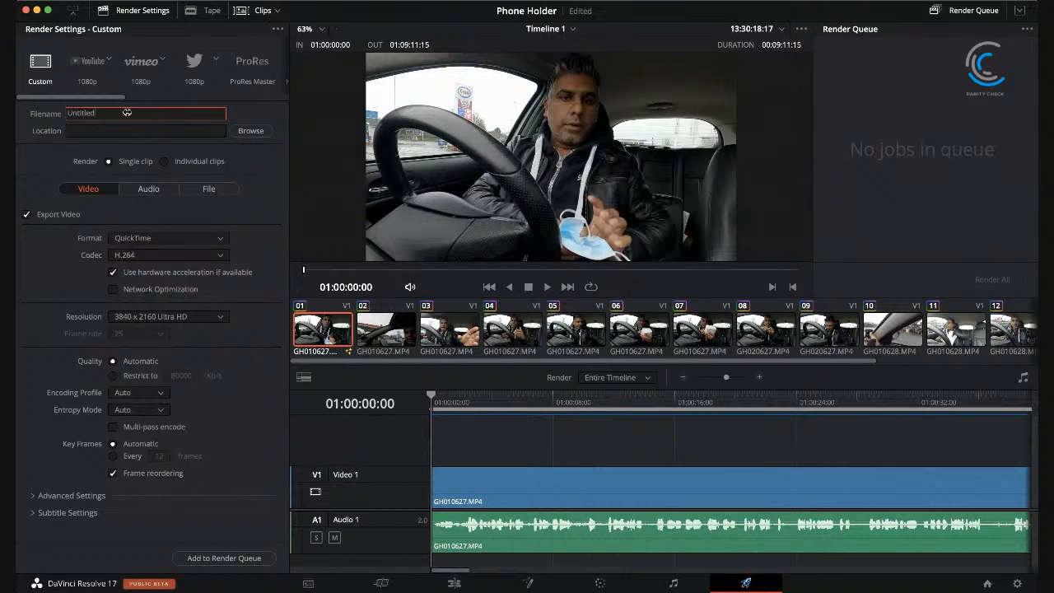
pyautogui.moveTo(115, 113); pyautogui.dragTo(30, 112)
pyautogui.write('Ad')
pyautogui.write('p')
pyautogui.write(' 2')
pyautogui.write('2Ph')
pyautogui.write('one Smartphone Holder')
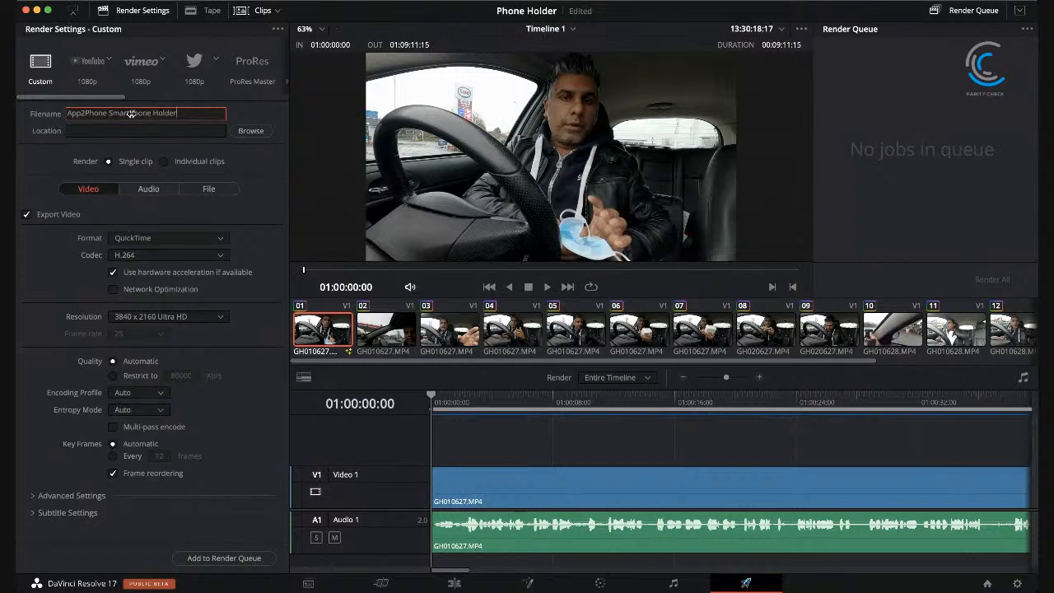
# Step: Rename the output file as App2Phone Car Phone Holder and choose the Desktop as its save location
pyautogui.press('BackSpace')
pyautogui.press('BackSpace')
pyautogui.press('BackSpace')
pyautogui.press('BackSpace')
pyautogui.press('BackSpace')
pyautogui.write('Car')
pyautogui.press('Delete')
pyautogui.write('P')
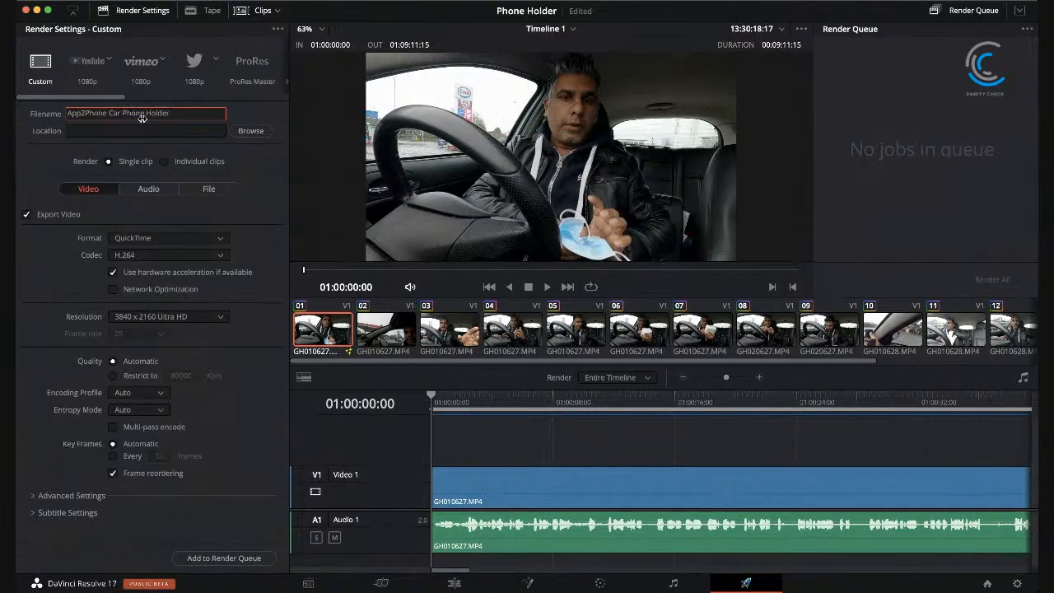
pyautogui.click(251, 130)
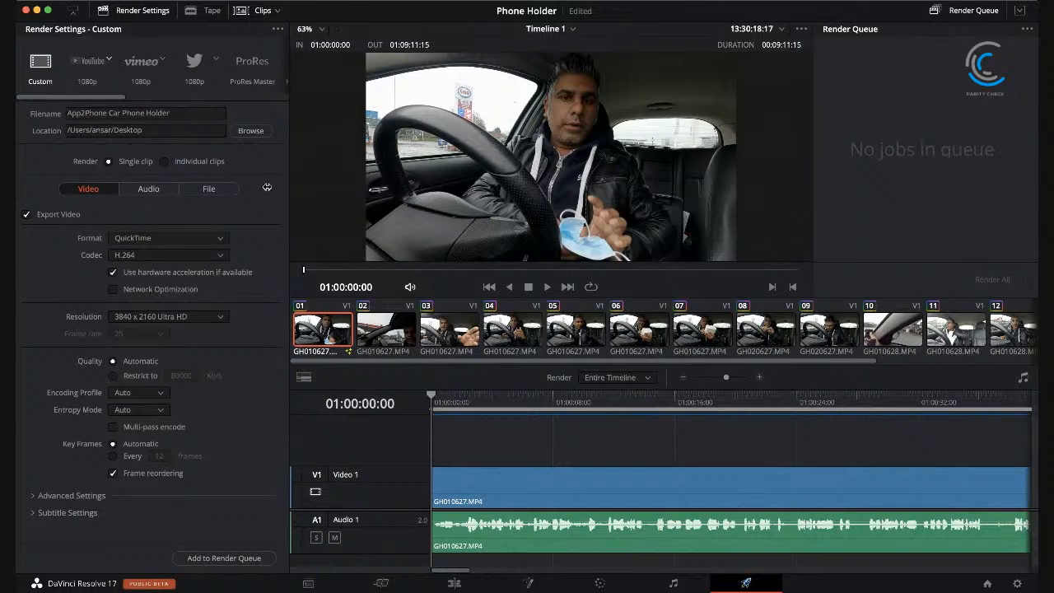
# Step: Set the export's audio codec to AAC and change the output location to the MAC HD volume
pyautogui.click(149, 191)
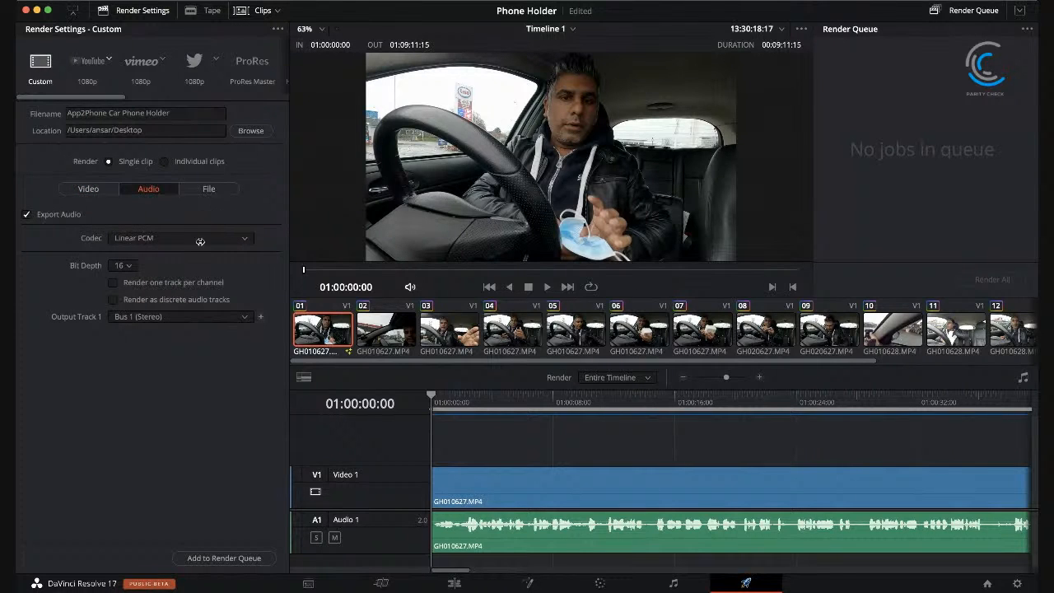
pyautogui.click(173, 284)
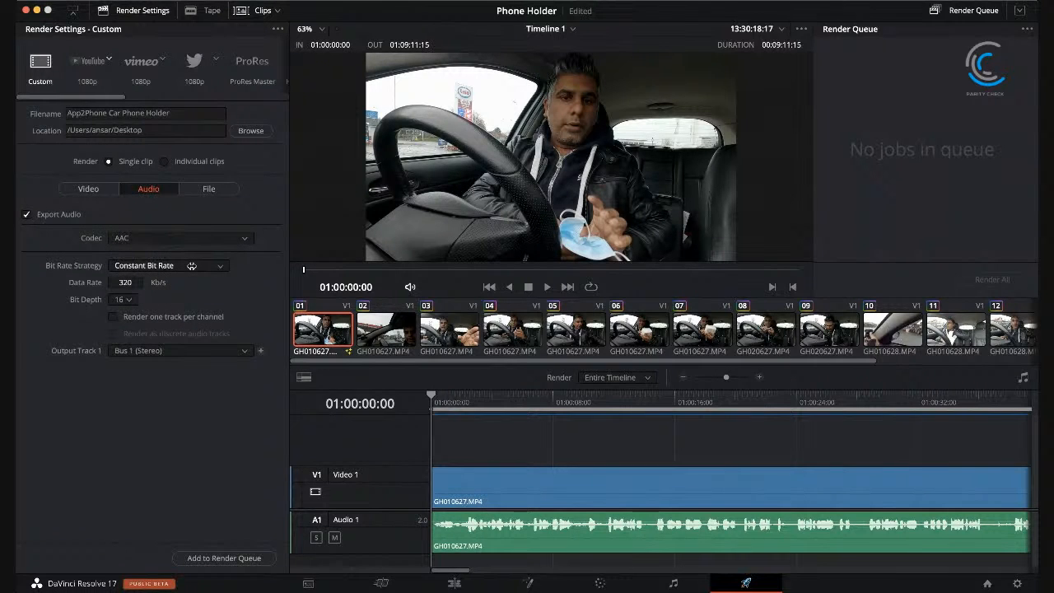
pyautogui.click(209, 187)
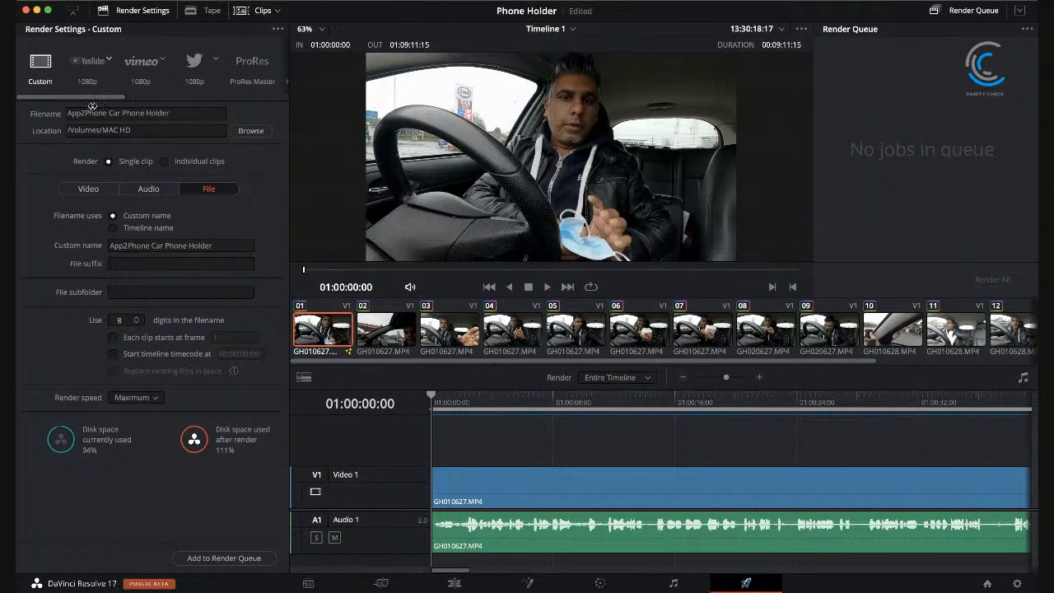
# Step: Reapply the Custom render preset and name the output file App2Phone Car Phone Holder
pyautogui.click(42, 62)
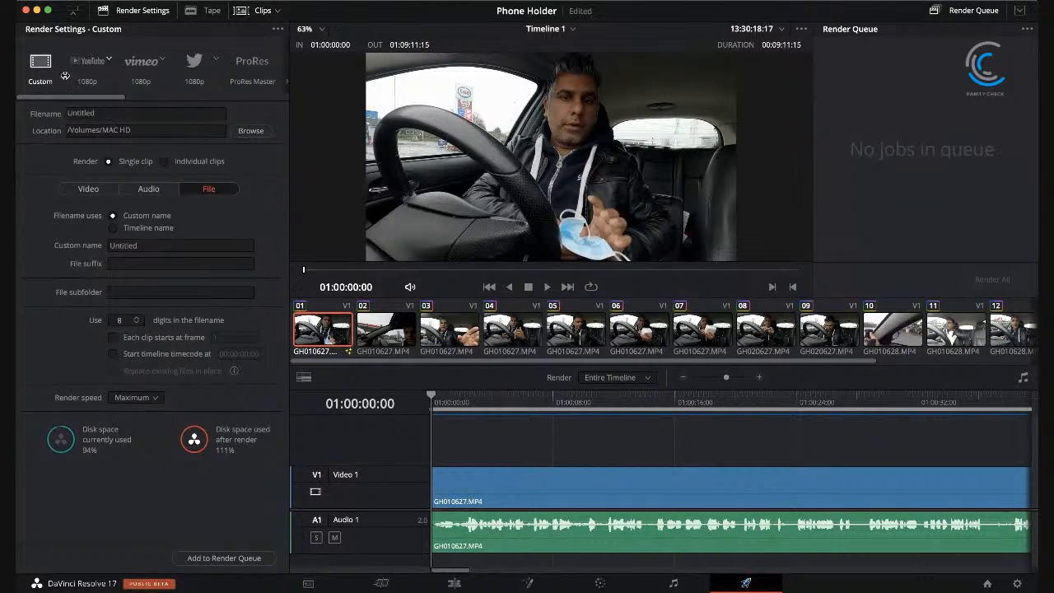
pyautogui.click(85, 189)
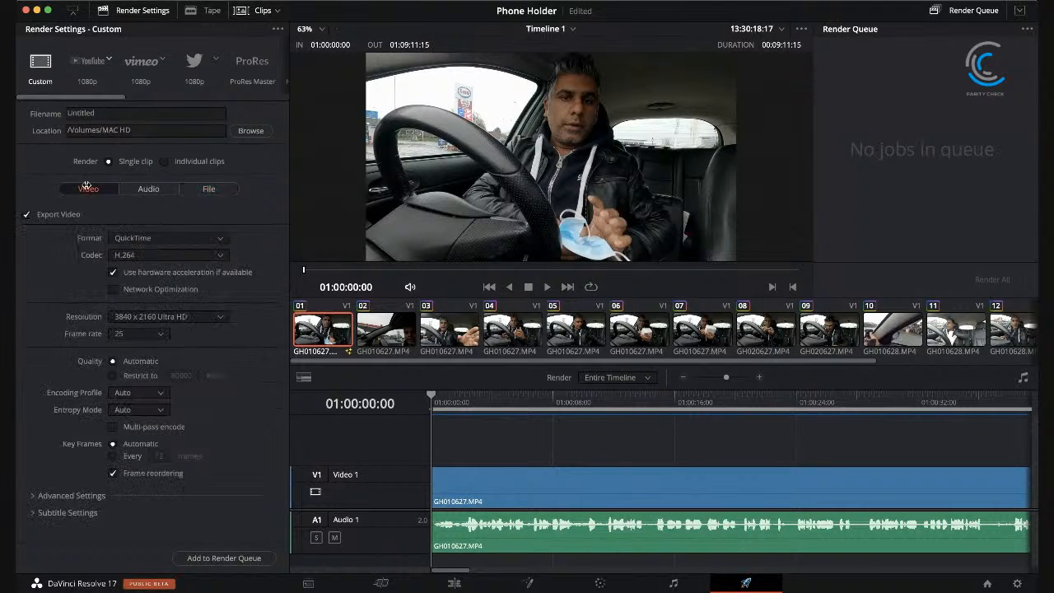
pyautogui.click(117, 113)
pyautogui.press('super+a')
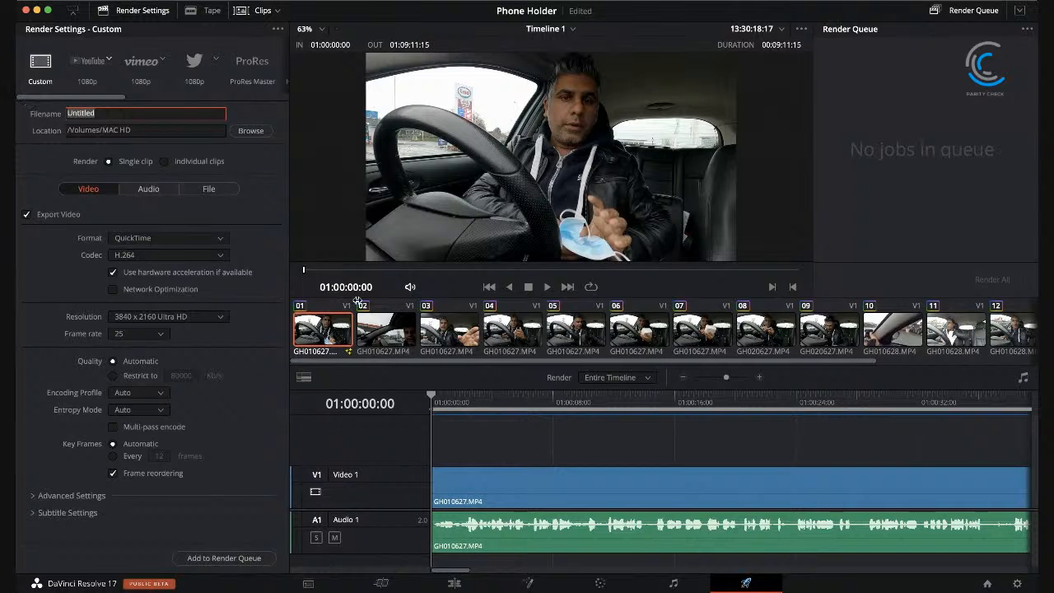
pyautogui.write('App2')
pyautogui.write('Phone Car Phone Holder')
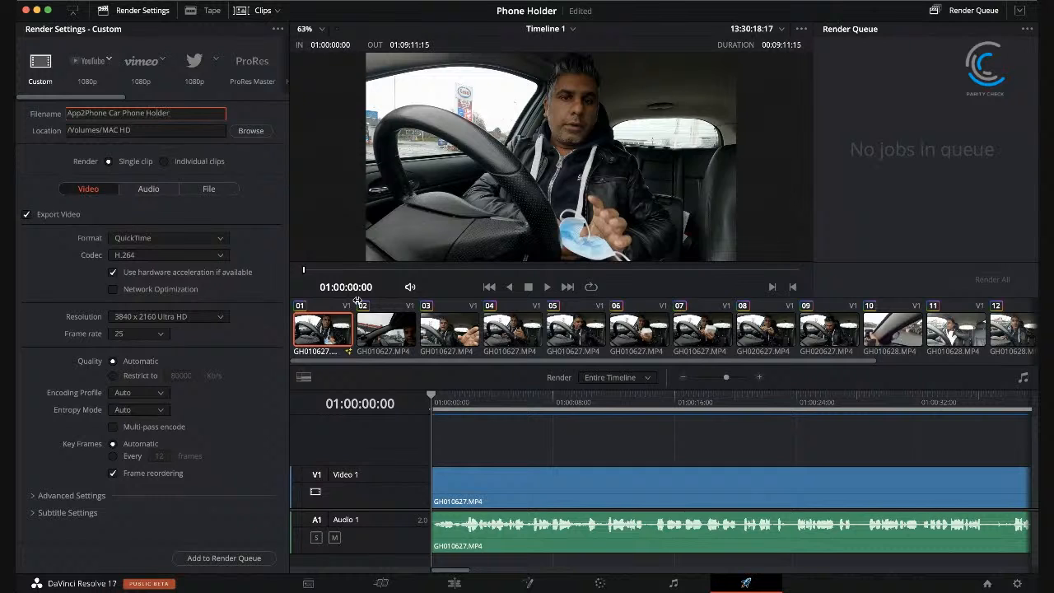
# Step: Look through the advanced and subtitle settings of the video export and collapse both sections again
pyautogui.click(35, 498)
pyautogui.scroll(-5, 63, 423)
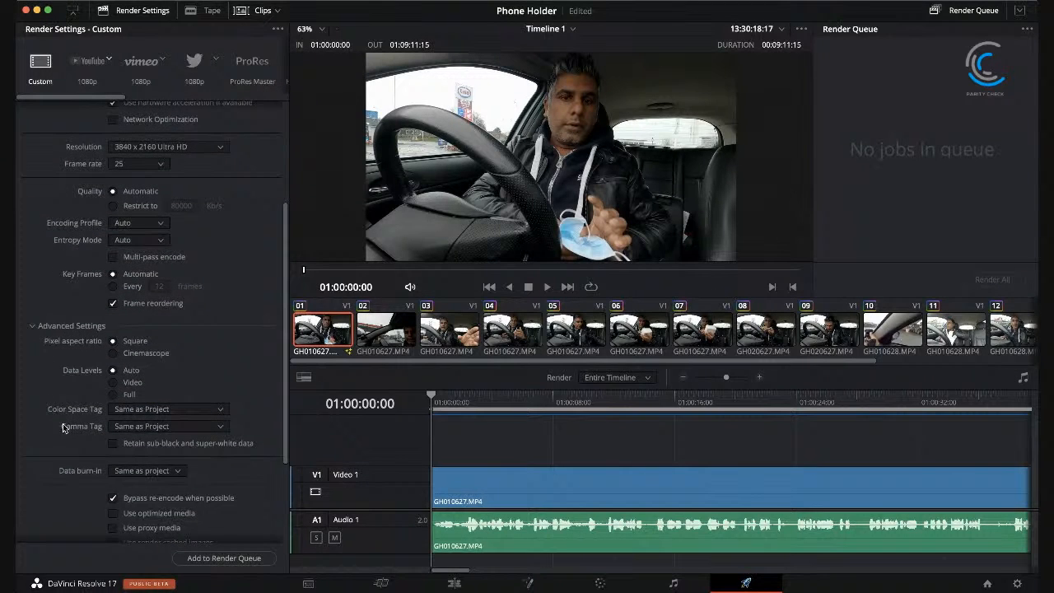
pyautogui.scroll(-3, 62, 423)
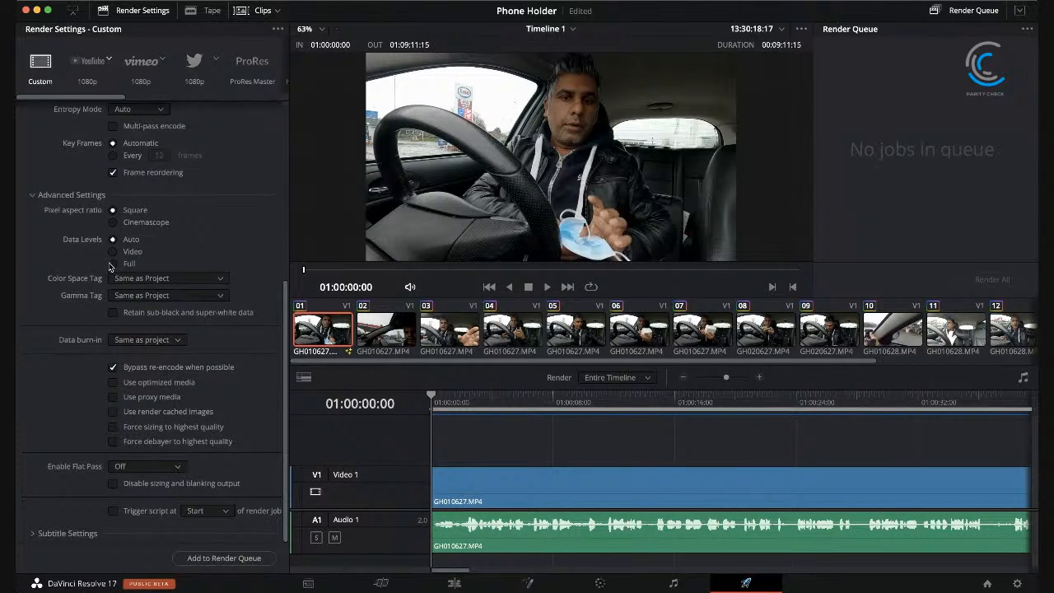
pyautogui.click(33, 198)
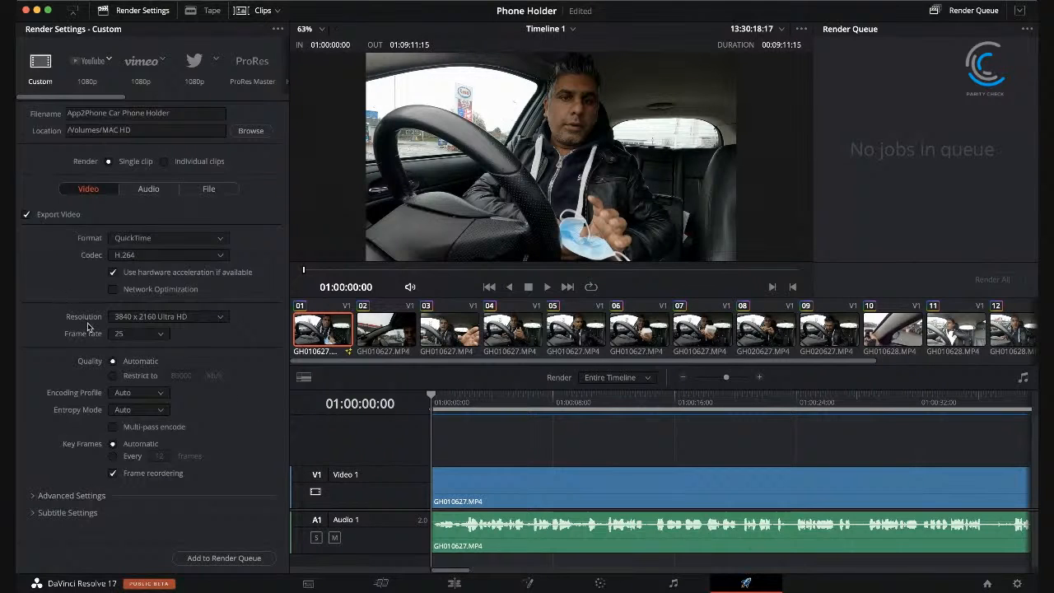
pyautogui.click(29, 513)
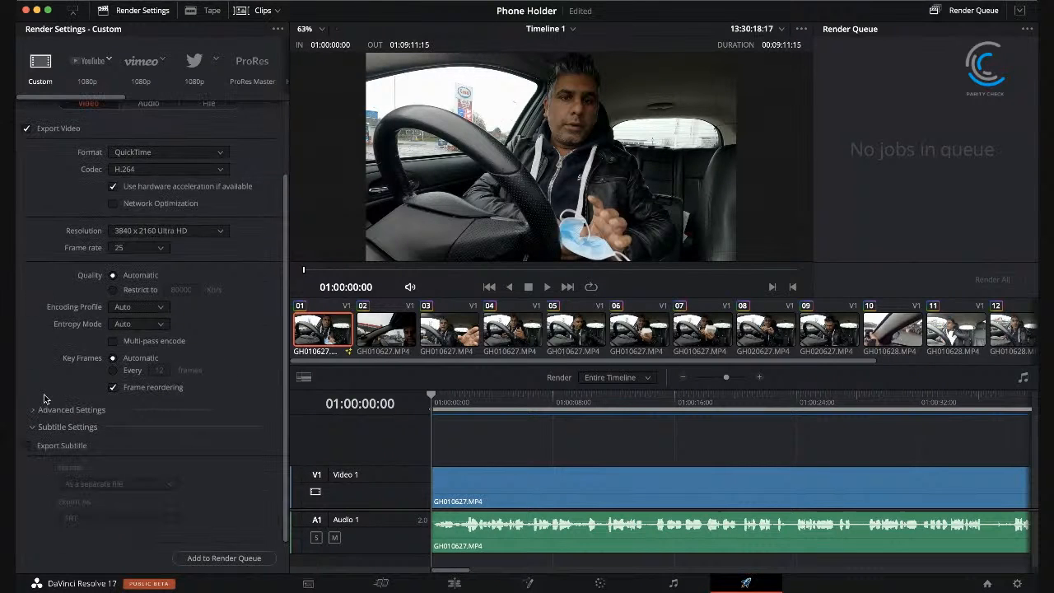
pyautogui.click(33, 426)
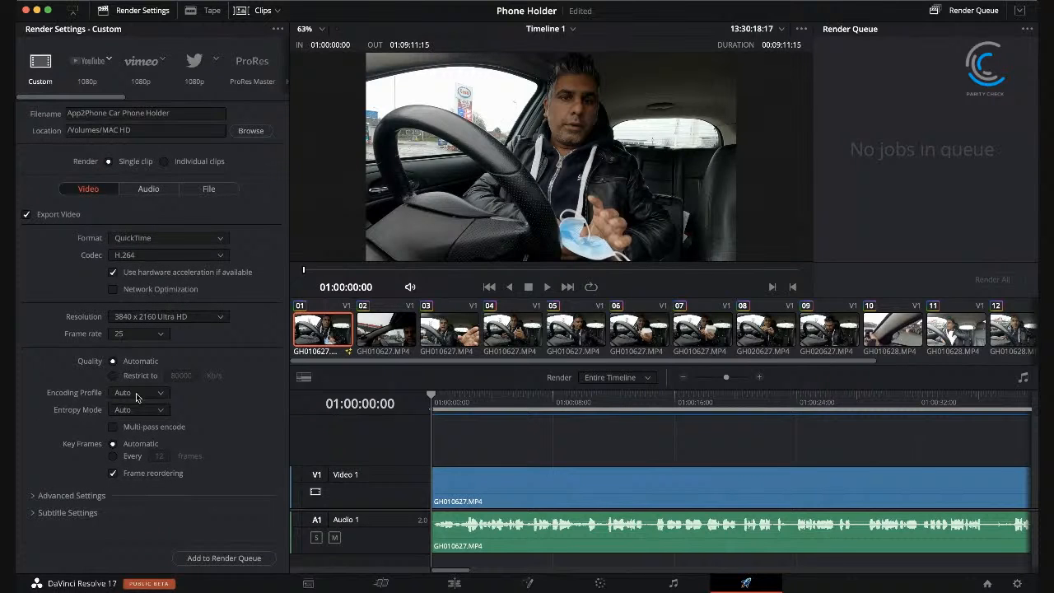
# Step: Add the timeline to the render queue and, with the resolution set to 1920 x 1080 HD, check the disk space needed
pyautogui.click(142, 458)
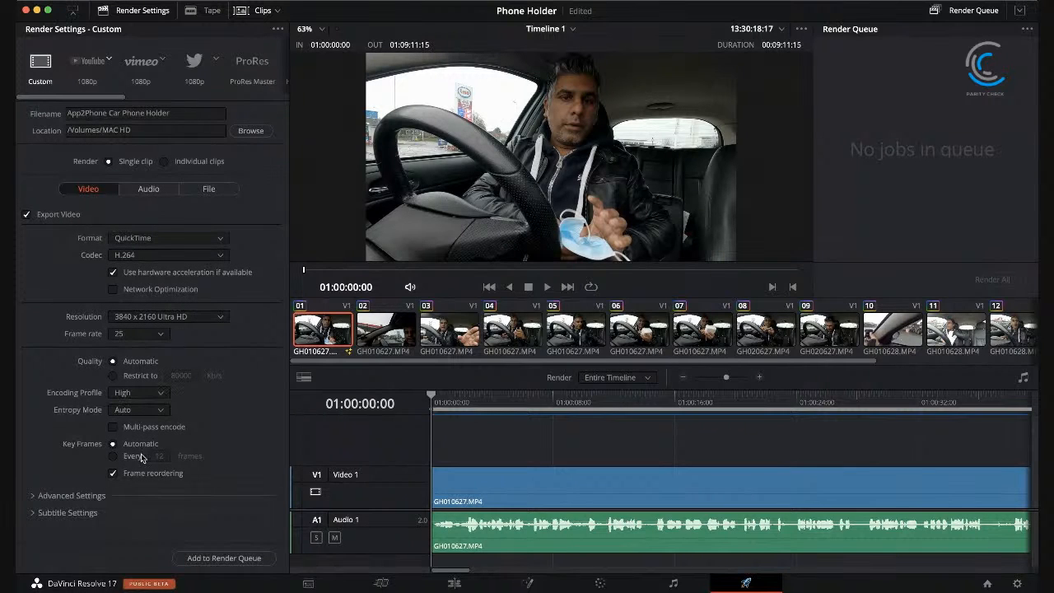
pyautogui.click(156, 395)
pyautogui.click(227, 559)
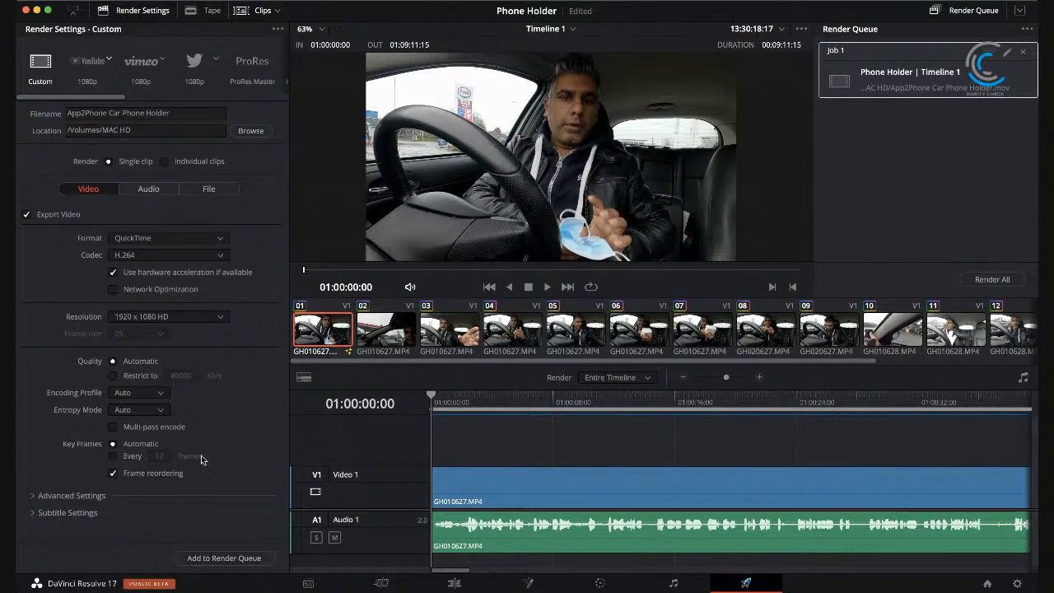
pyautogui.click(209, 191)
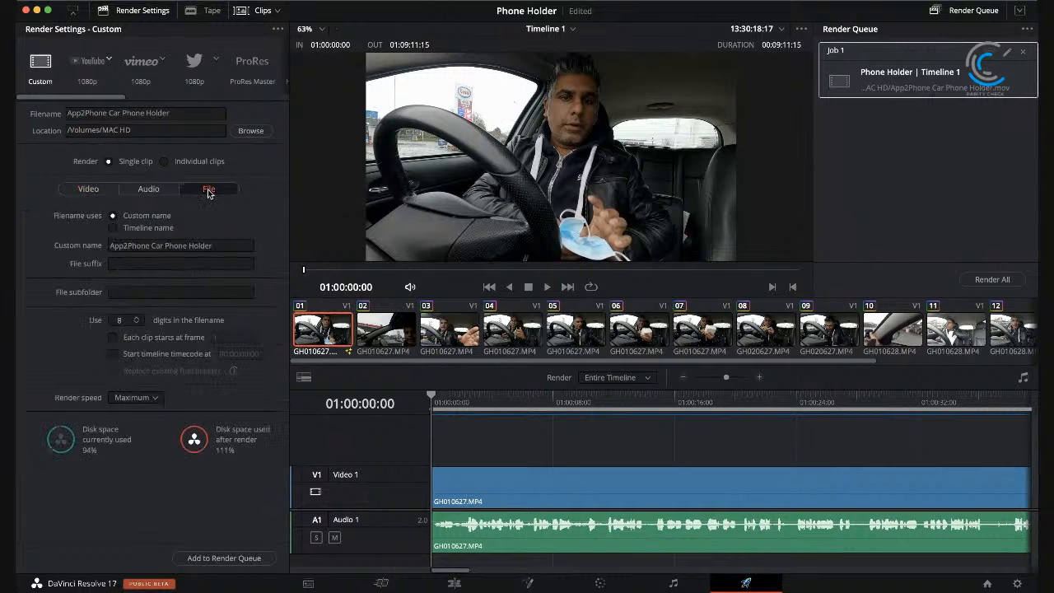
pyautogui.click(91, 188)
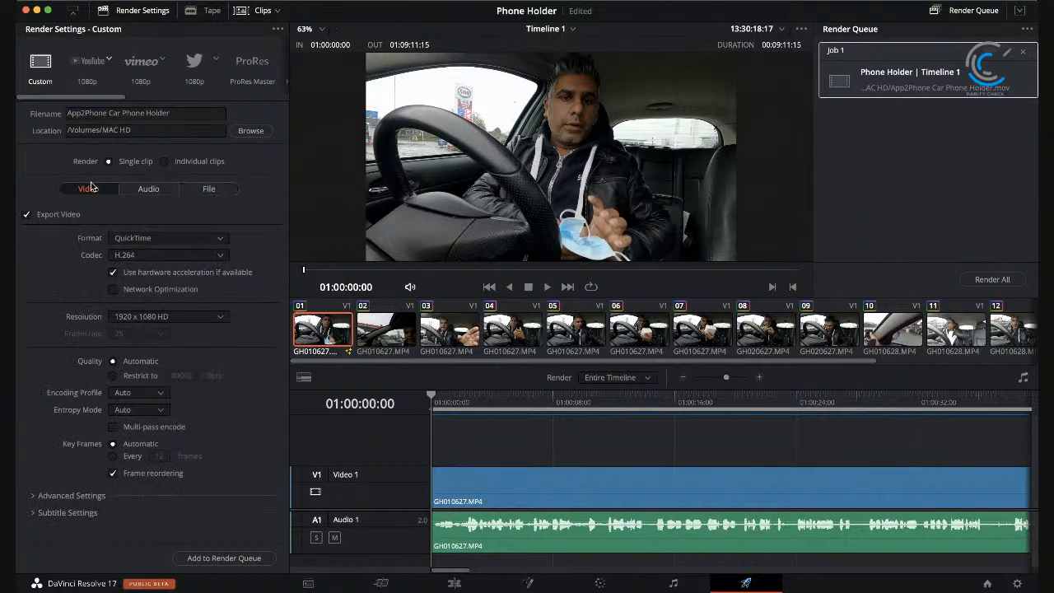